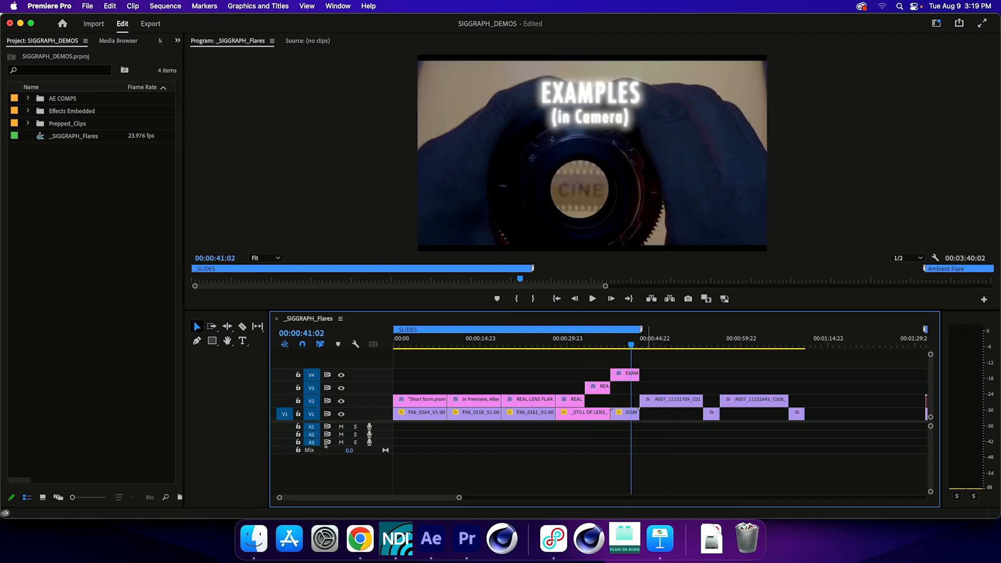
Step: Play through the in-camera lens flare example clips that follow the slides section
{"action": "key", "text": "Up"}
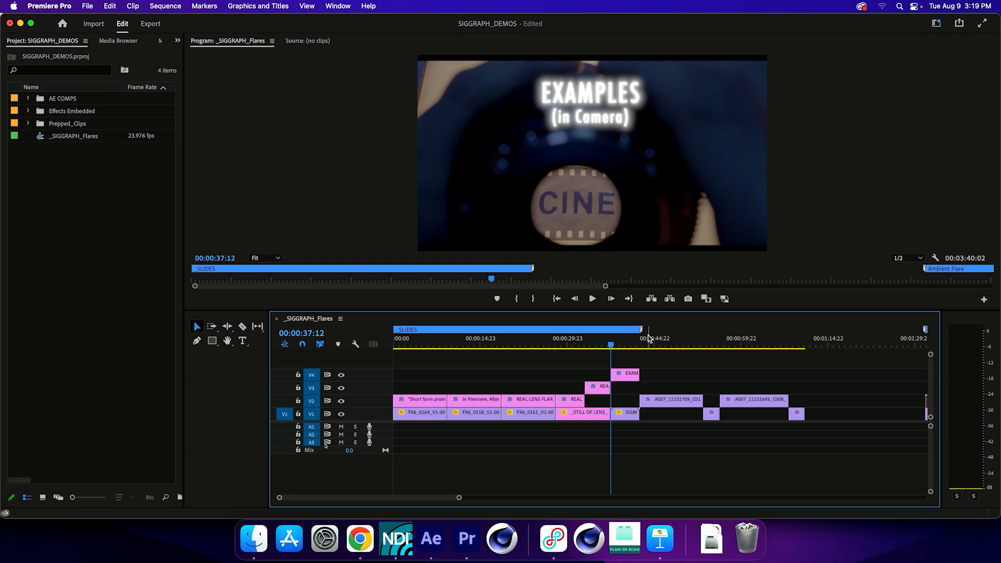
{"action": "key", "text": "Down"}
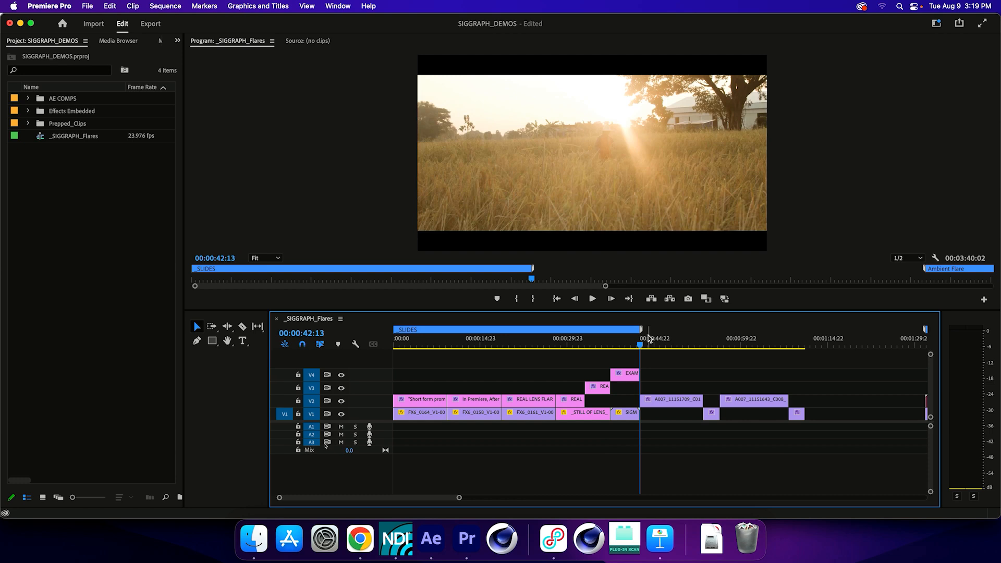
{"action": "key", "text": "space"}
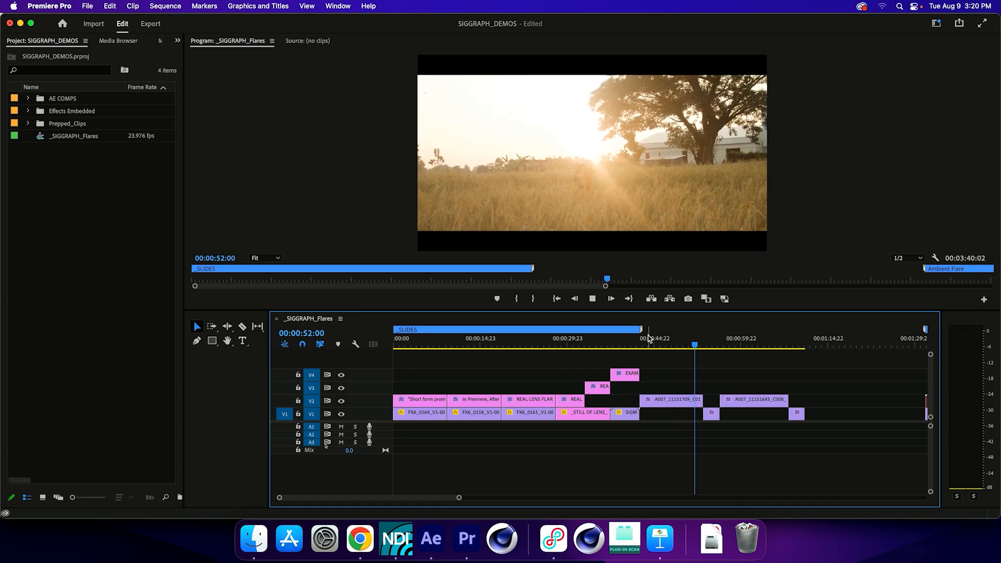
{"action": "key", "text": "space"}
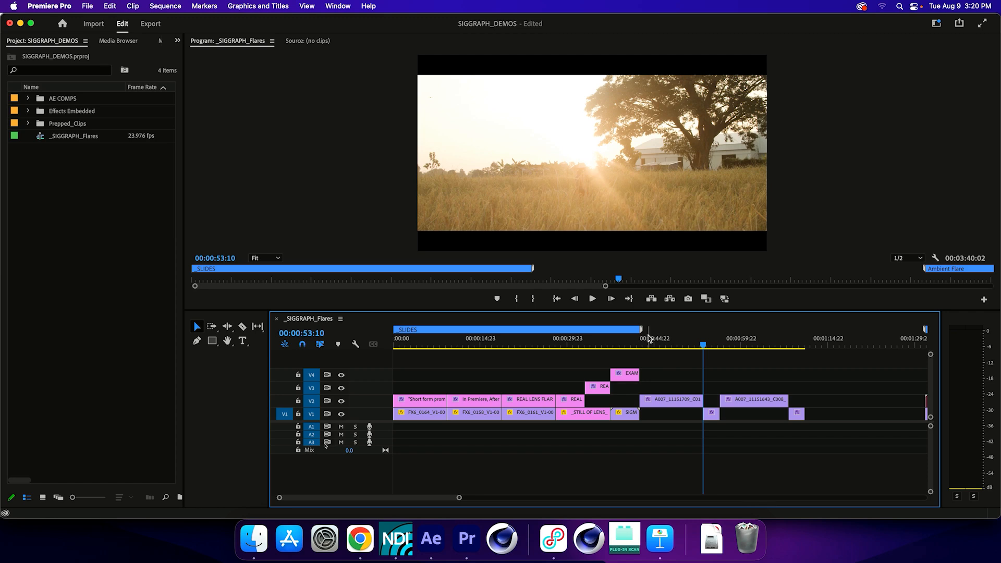
{"action": "key", "text": "Right"}
{"action": "key", "text": "Right"}
{"action": "key", "text": "Right"}
{"action": "key", "text": "space"}
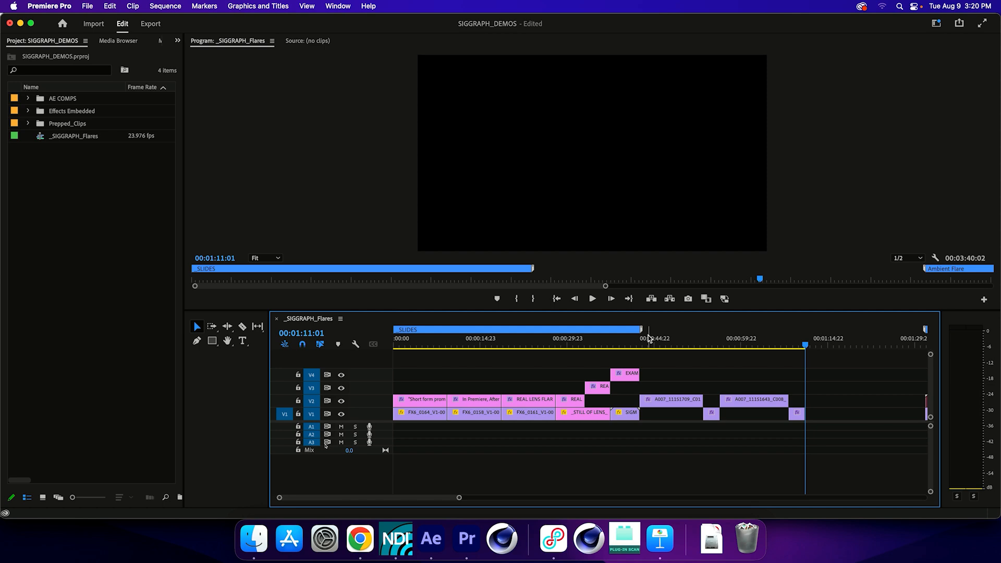
Step: Go to the start of the Ambient Flare section and select its linked composition clip on V2
{"action": "key", "text": "minus"}
{"action": "key", "text": "minus"}
{"action": "key", "text": "minus"}
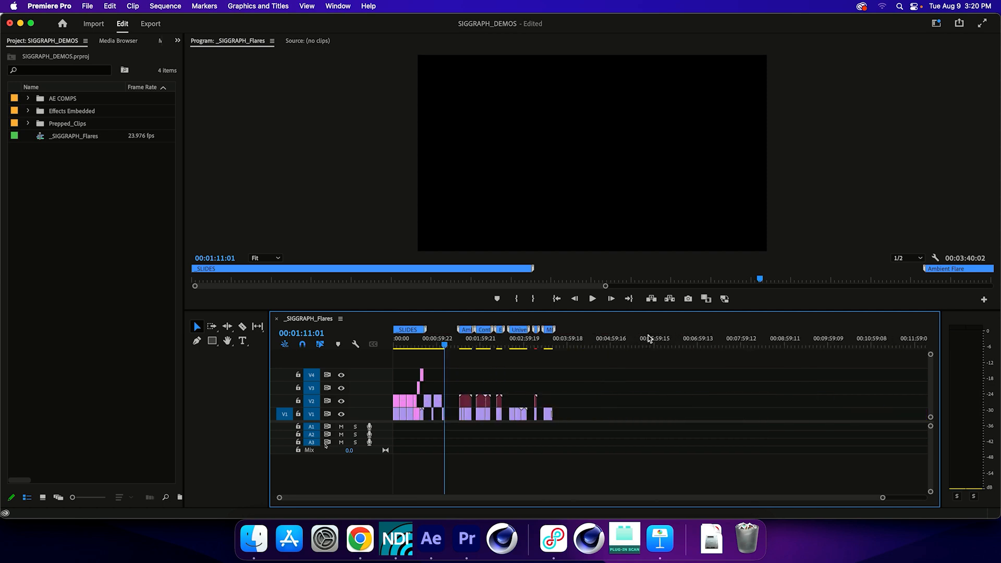
{"action": "key", "text": "Down"}
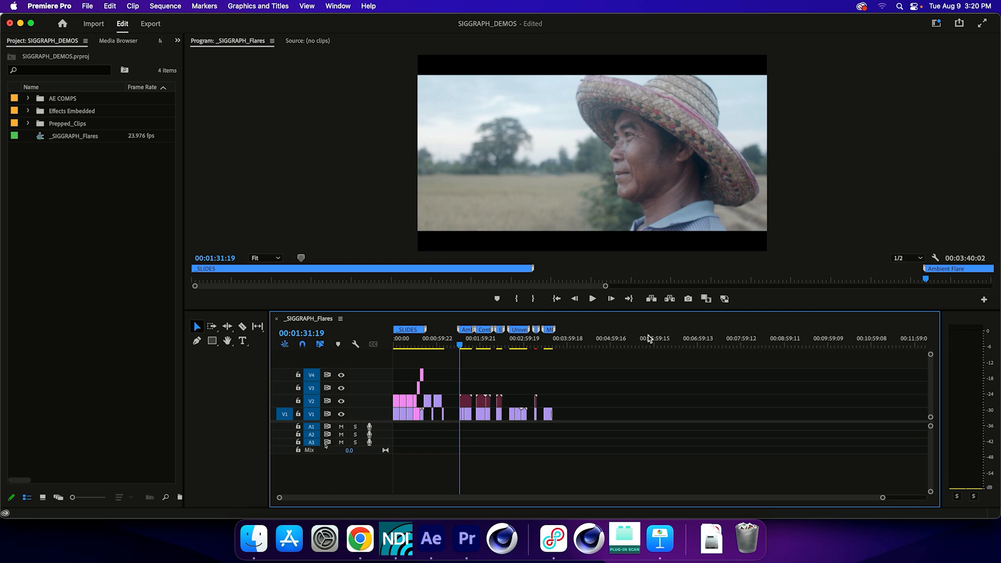
{"action": "key", "text": "equal"}
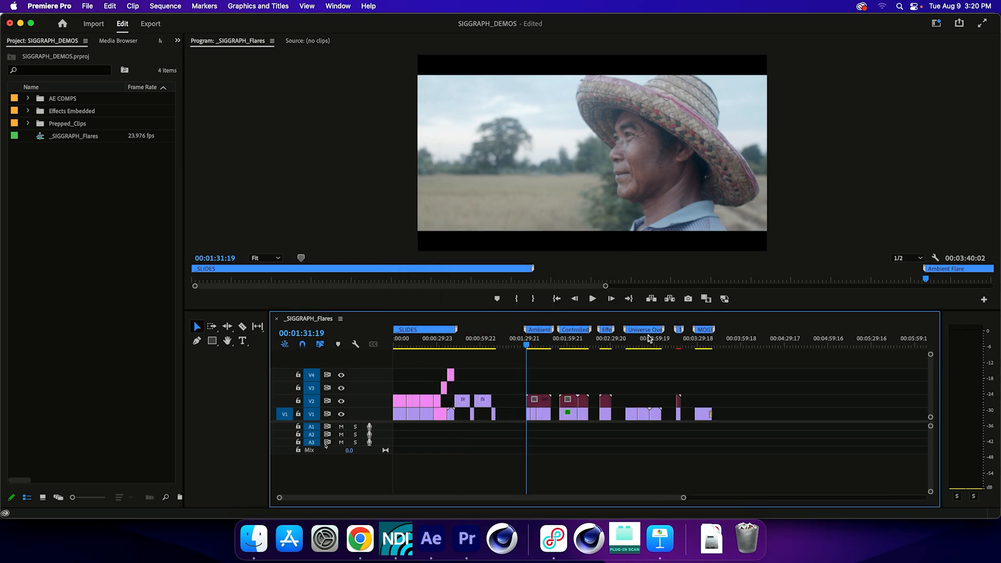
{"action": "key", "text": "equal"}
{"action": "key", "text": "equal"}
{"action": "left_click", "coordinate": [728, 401]}
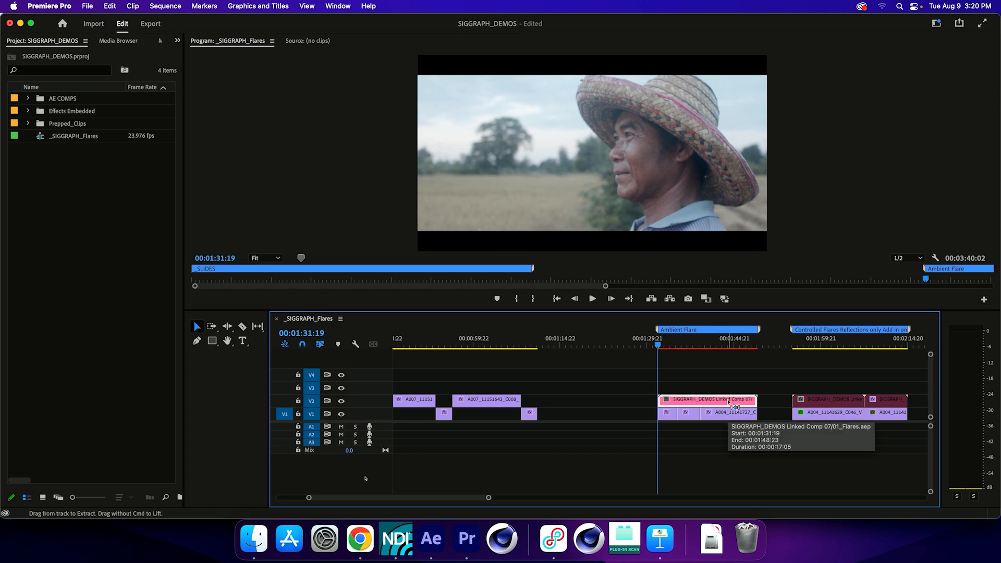
Step: Scrub through the Ambient Flare section and play it from its beginning
{"action": "left_click", "coordinate": [697, 340]}
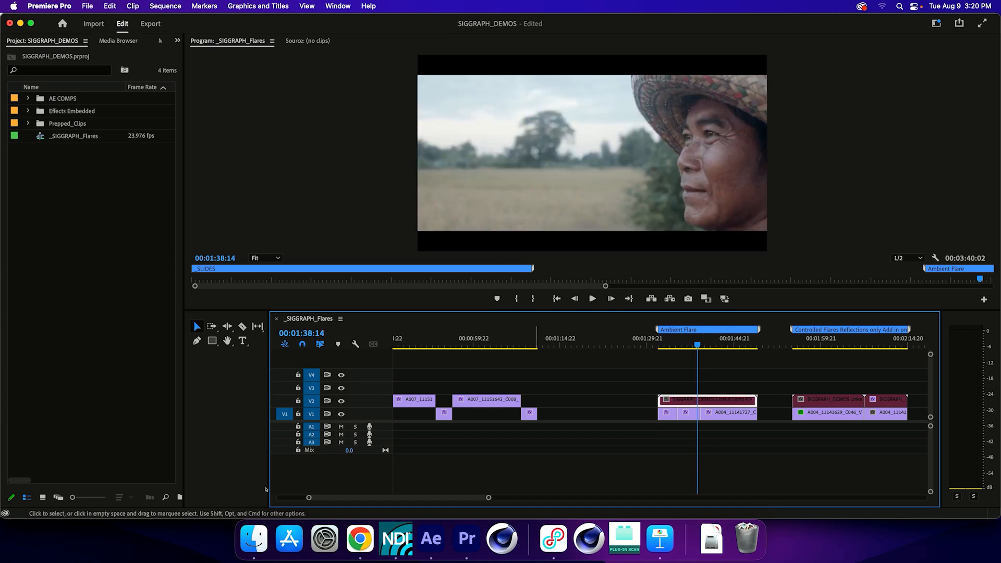
{"action": "left_click", "coordinate": [667, 338]}
{"action": "left_click", "coordinate": [677, 340]}
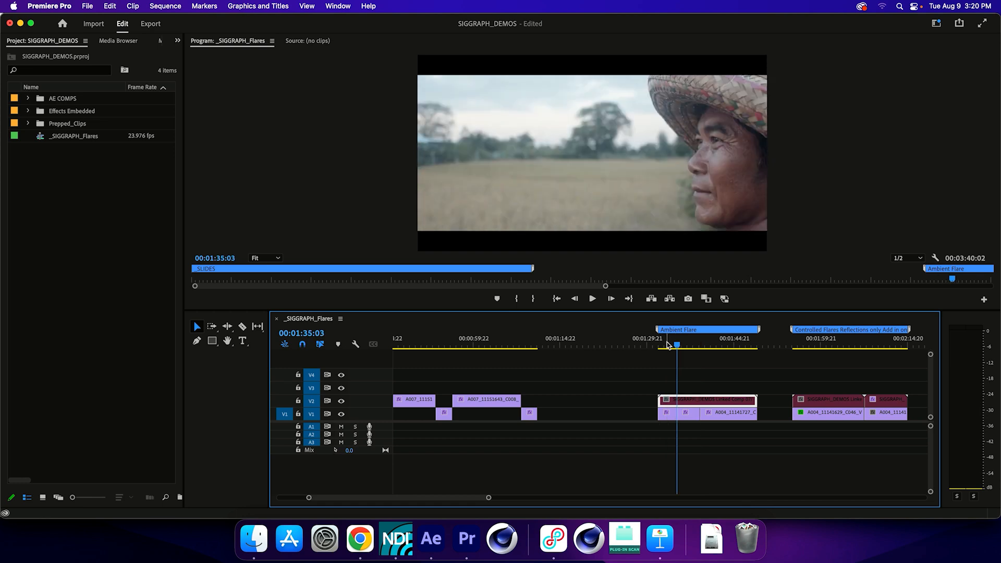
{"action": "key", "text": "Down"}
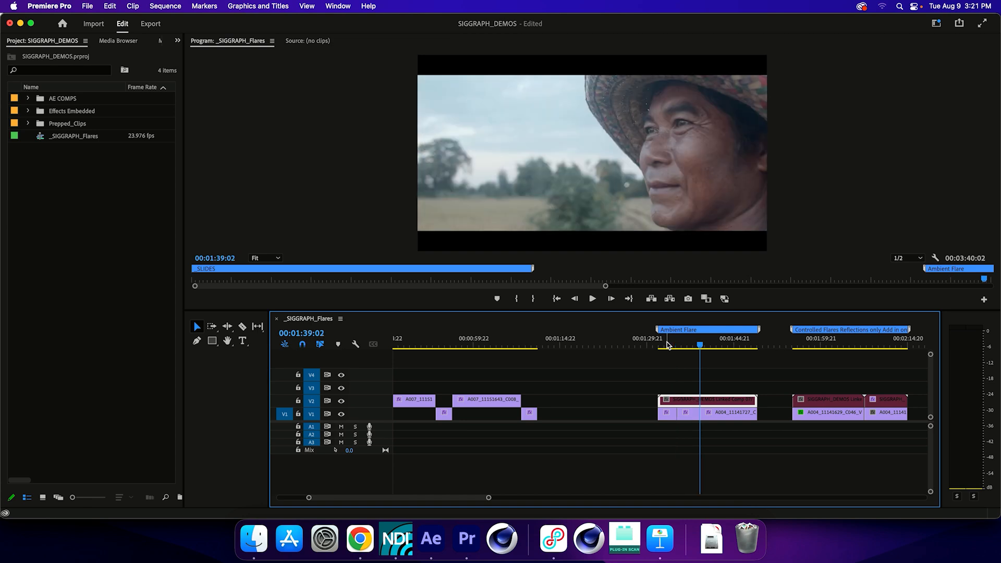
{"action": "key", "text": "Up"}
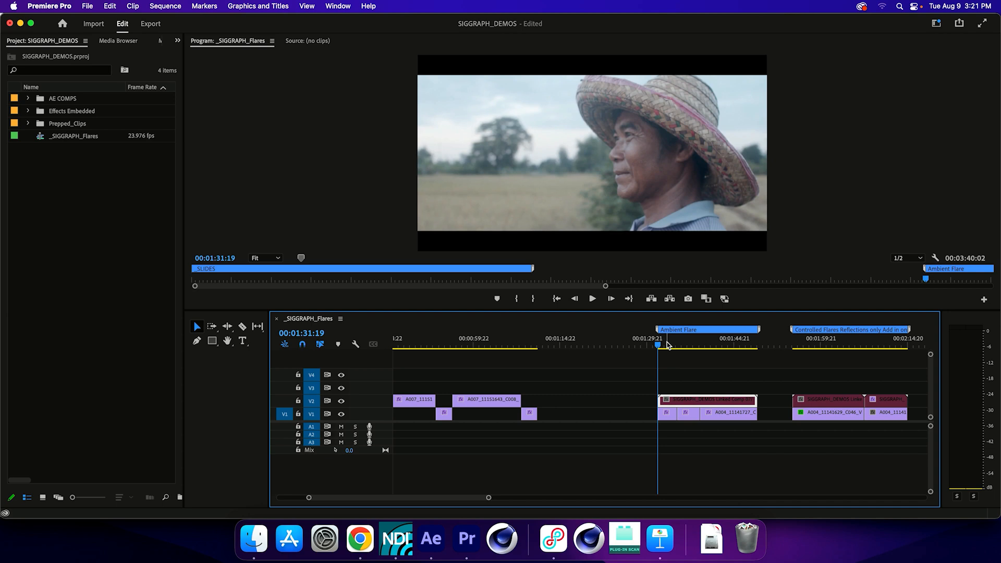
{"action": "key", "text": "space"}
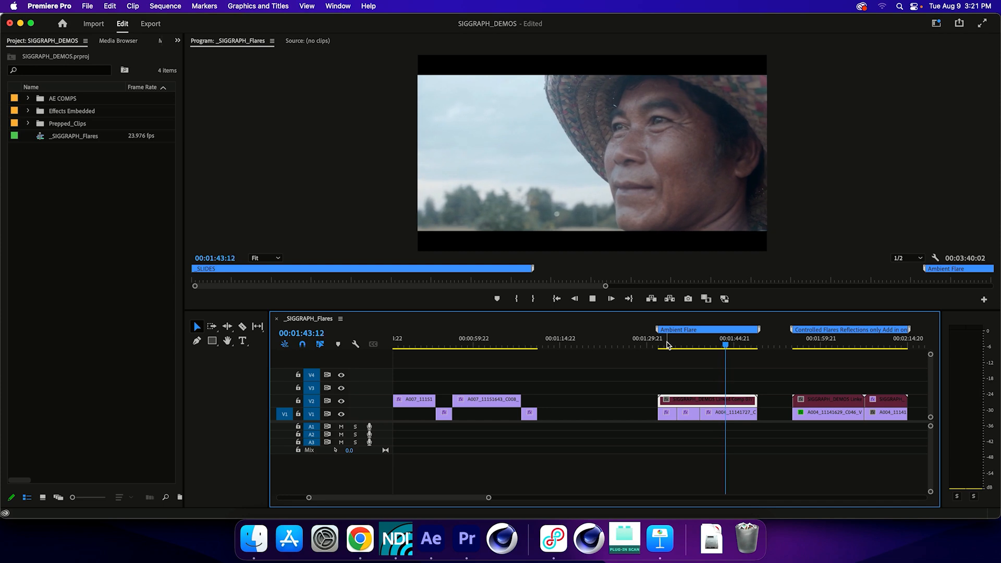
{"action": "key", "text": "space"}
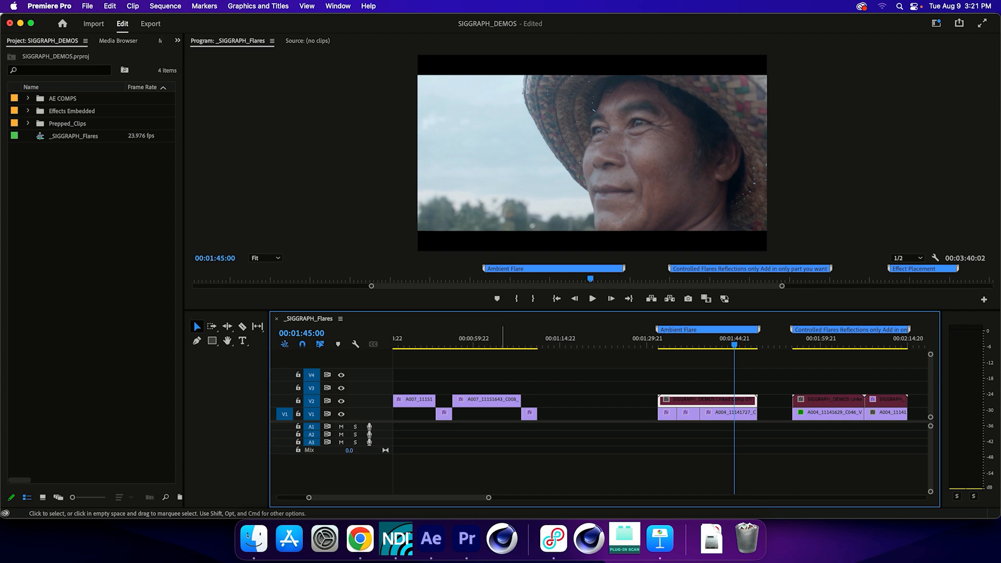
Step: Switch to After Effects and examine the Linked Comp 08 and On the Farm_Straw Hat compositions and their flare layers
{"action": "left_click", "coordinate": [430, 539]}
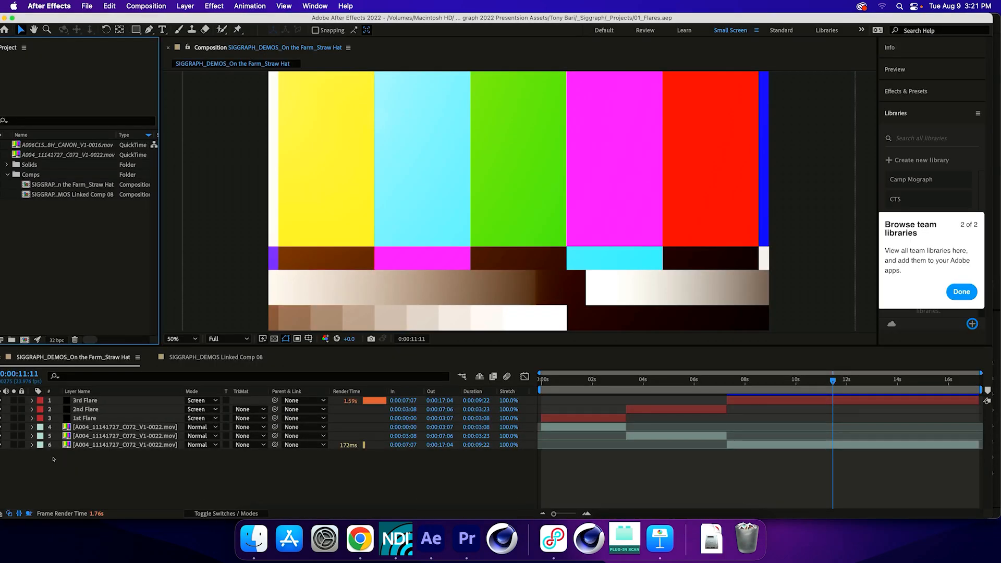
{"action": "left_click", "coordinate": [208, 358]}
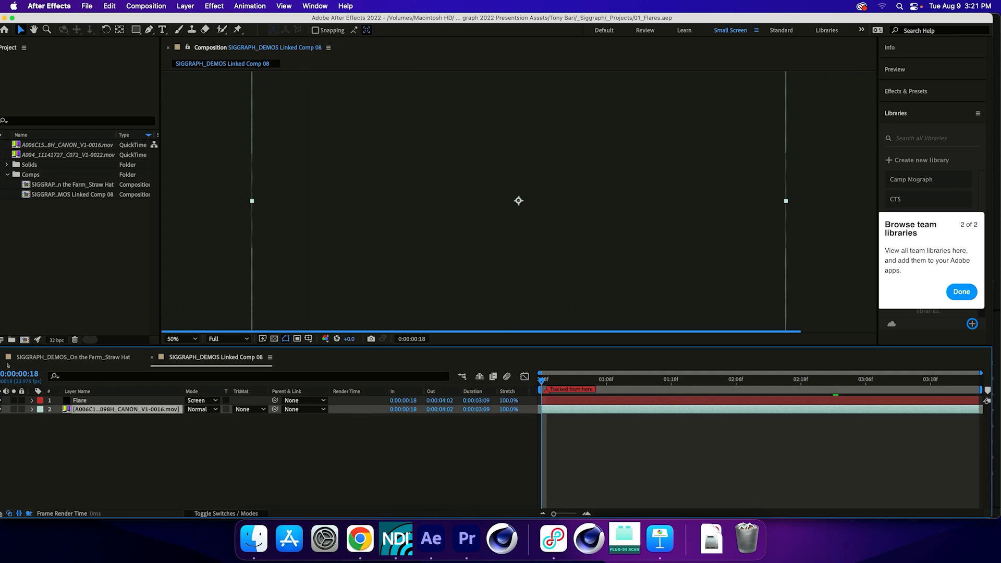
{"action": "left_click", "coordinate": [6, 174]}
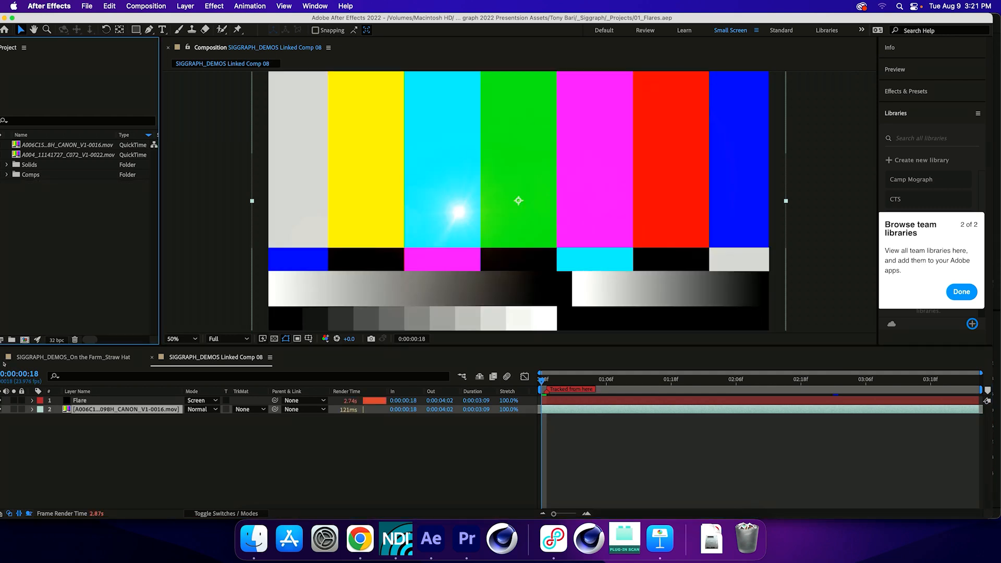
{"action": "double_click", "coordinate": [78, 185]}
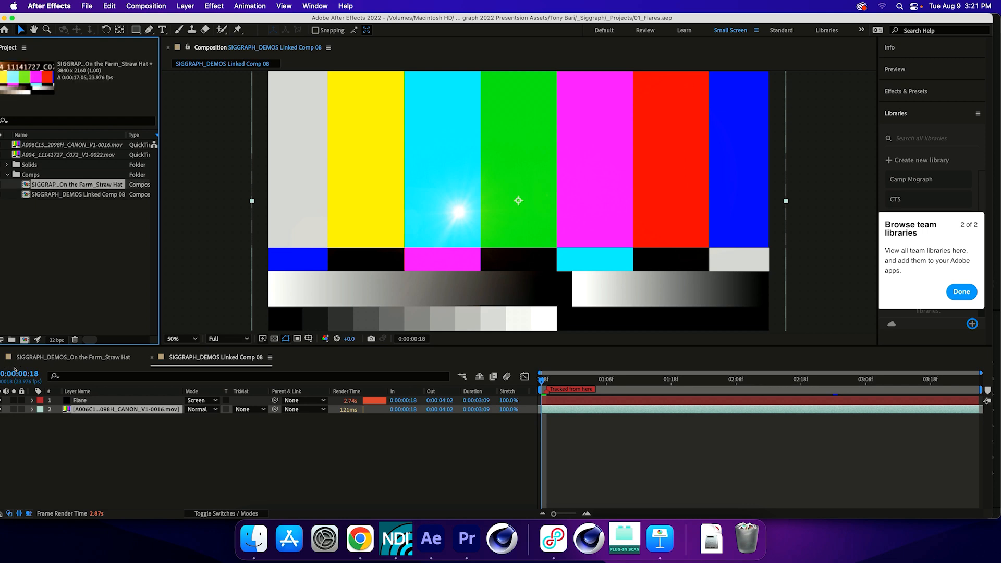
{"action": "key", "text": "4"}
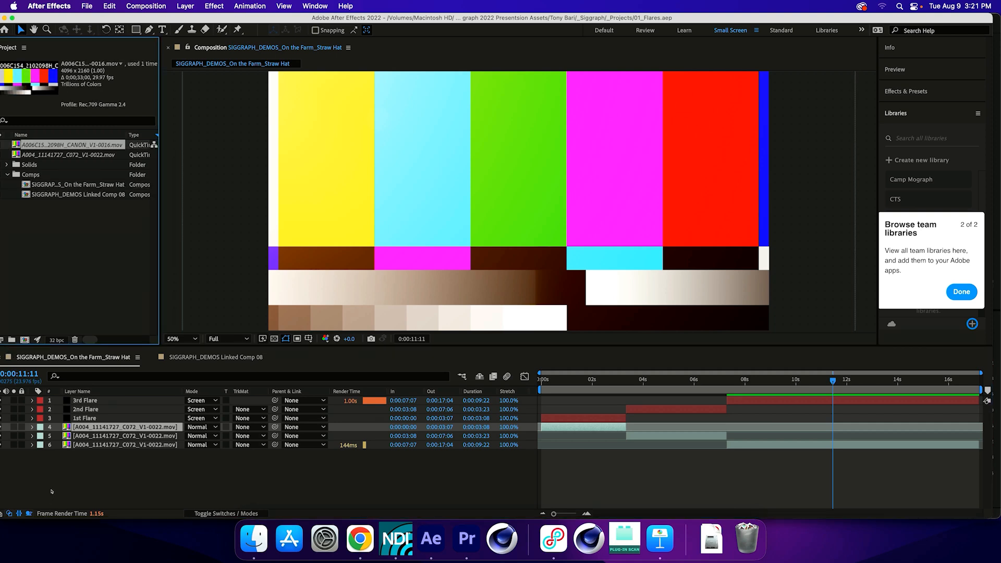
{"action": "right_click", "coordinate": [52, 491]}
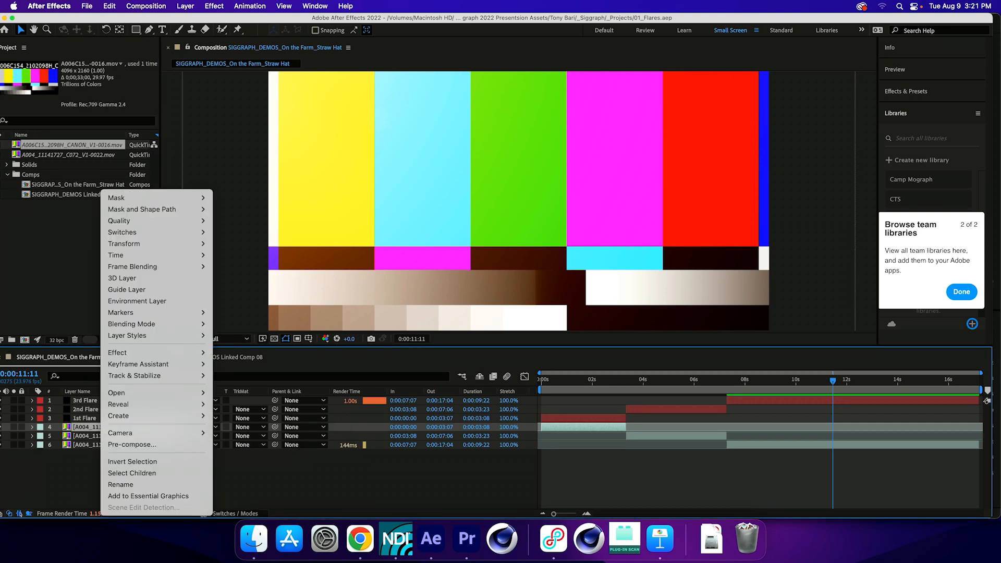
{"action": "key", "text": "Escape"}
Step: Switch back to Premiere Pro and play the clips in the Controlled Flares section
{"action": "key", "text": "super+Tab"}
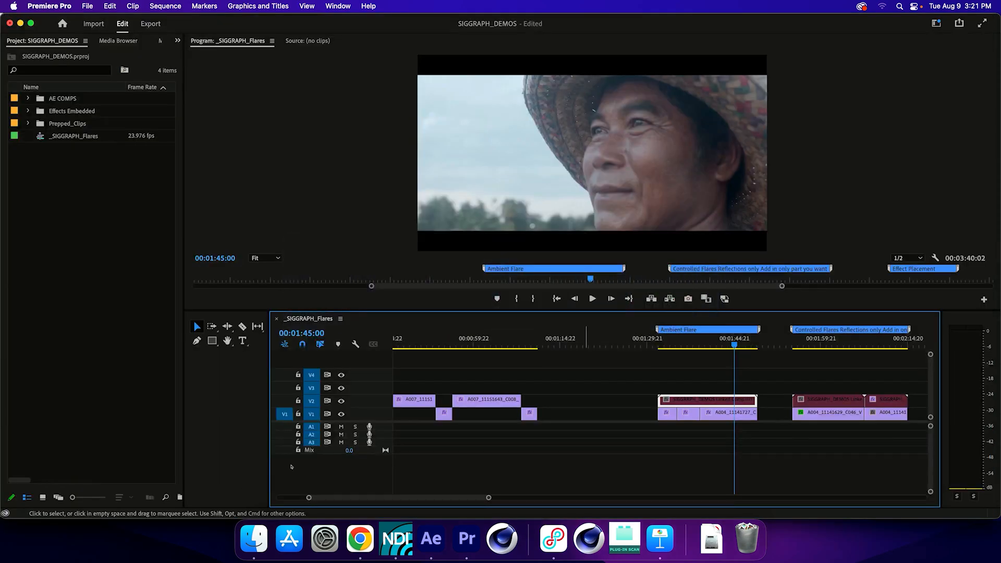
{"action": "left_click", "coordinate": [825, 340]}
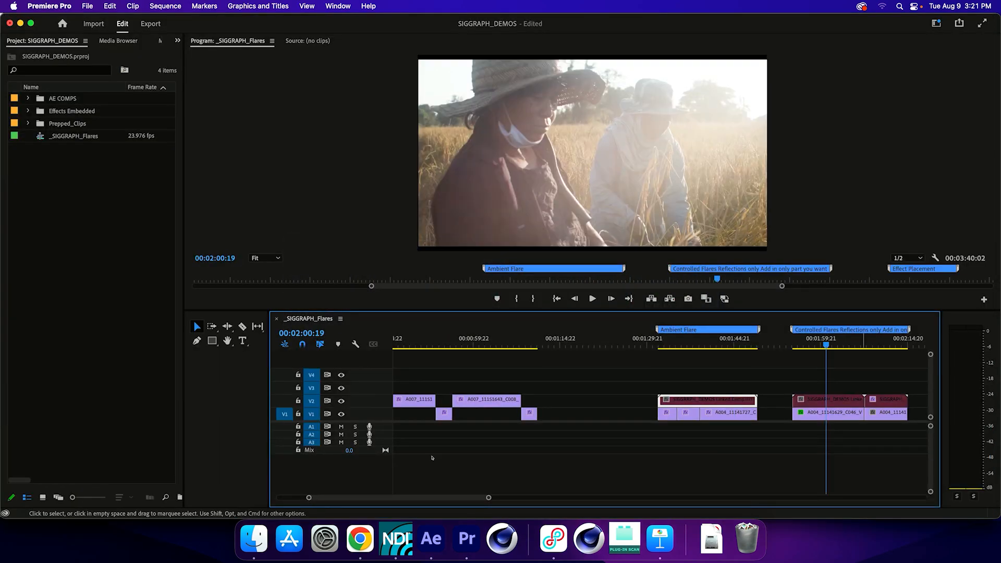
{"action": "key", "text": "Down"}
{"action": "key", "text": "Up"}
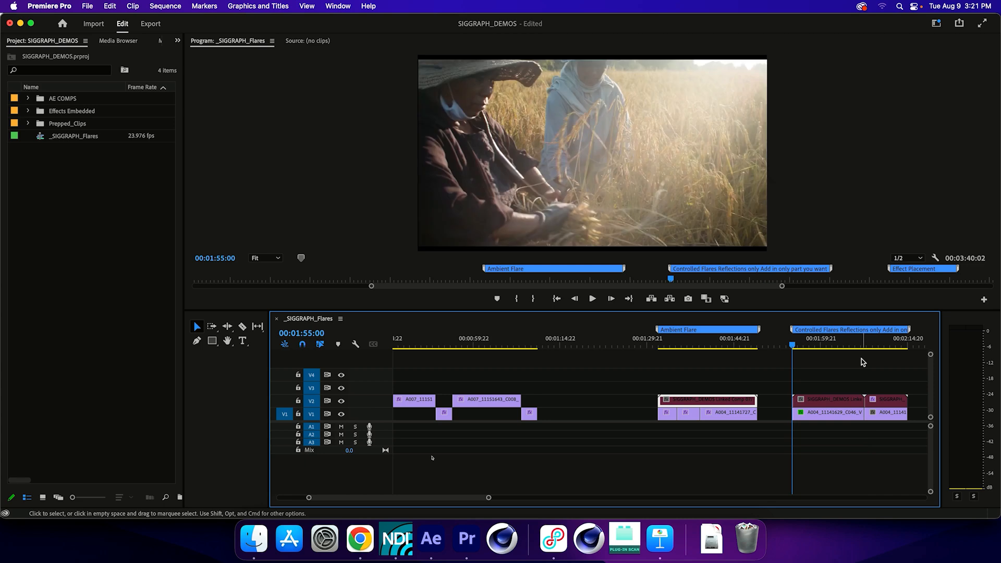
{"action": "key", "text": "Down"}
{"action": "key", "text": "space"}
{"action": "key", "text": "Up"}
{"action": "key", "text": "space"}
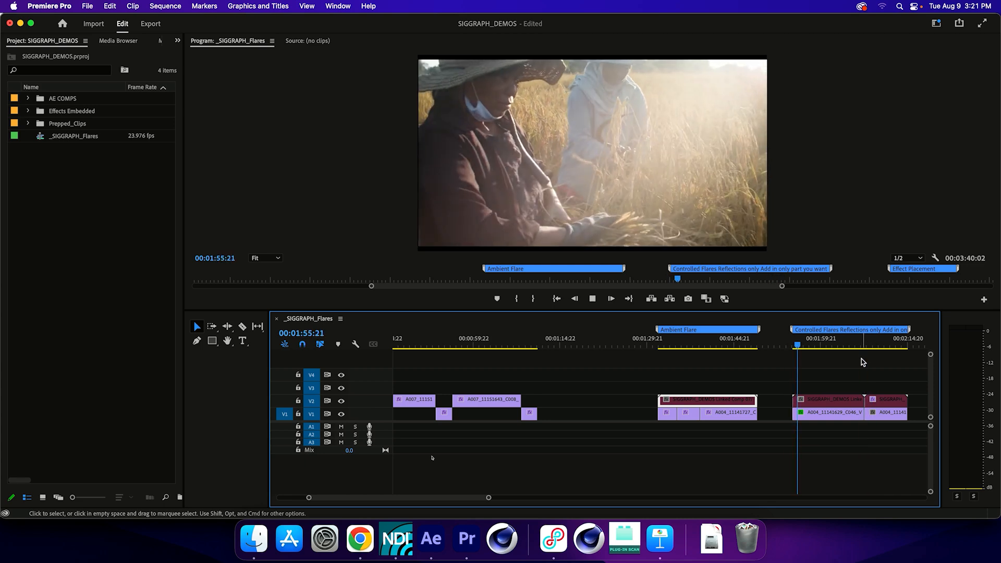
{"action": "key", "text": "Down"}
{"action": "key", "text": "space"}
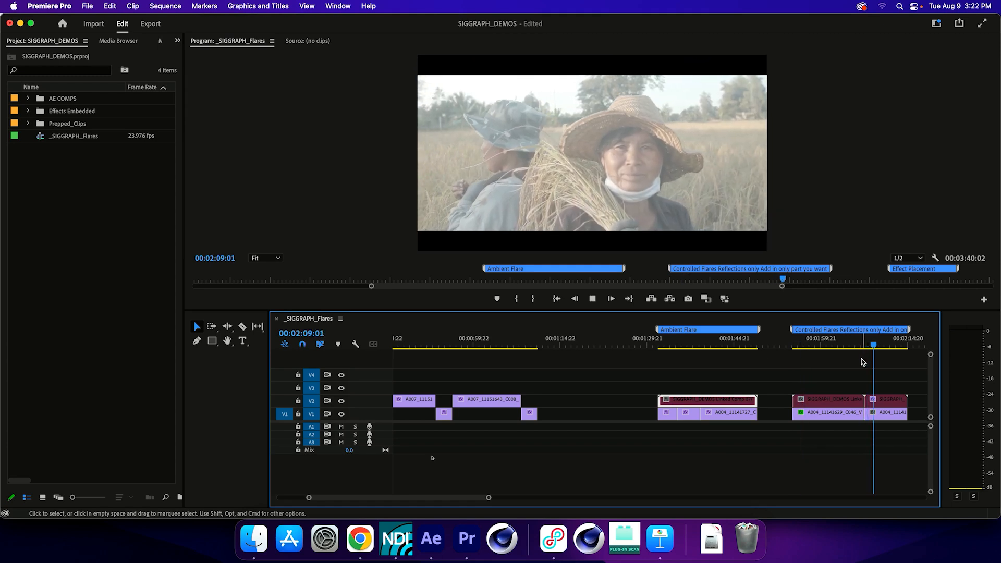
Step: Return the playhead to the start of the Ambient Flare section
{"action": "key", "text": "Up"}
{"action": "key", "text": "Up"}
{"action": "key", "text": "Up"}
{"action": "key", "text": "Up"}
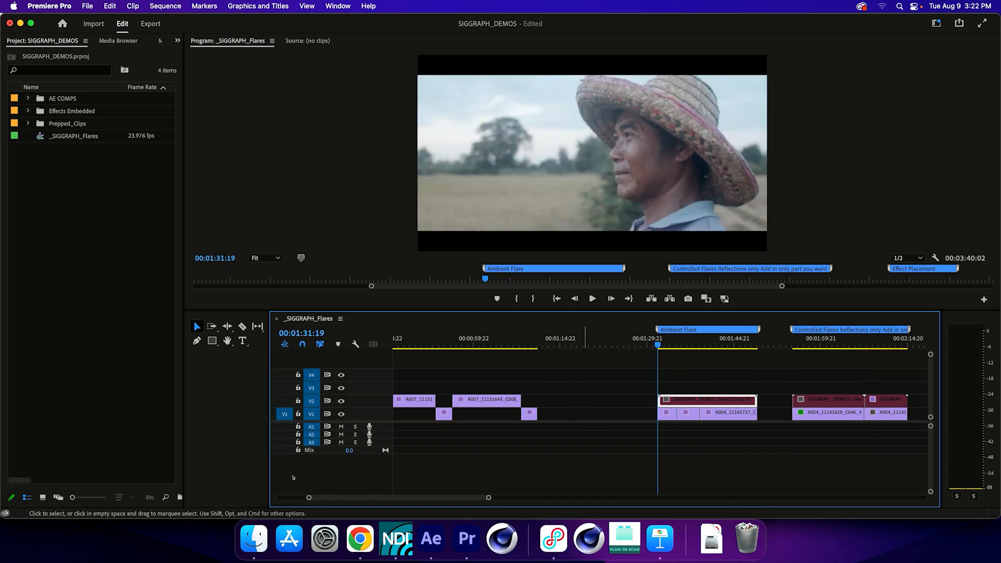
Step: Switch to After Effects and close the SIGGRAPH_DEMOS Linked Comp 08 timeline
{"action": "key", "text": "super+Tab"}
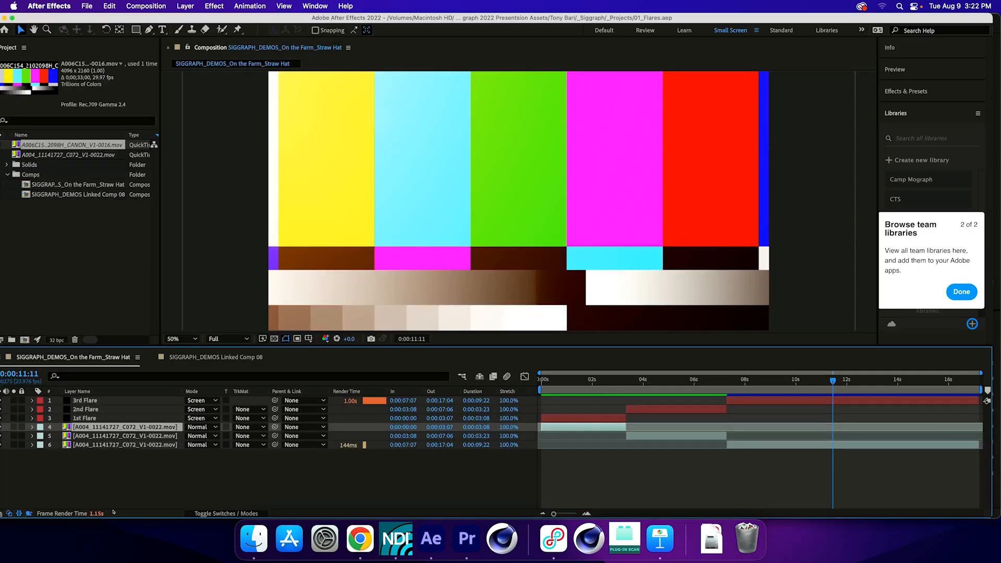
{"action": "left_click", "coordinate": [110, 456]}
{"action": "key", "text": "super+q"}
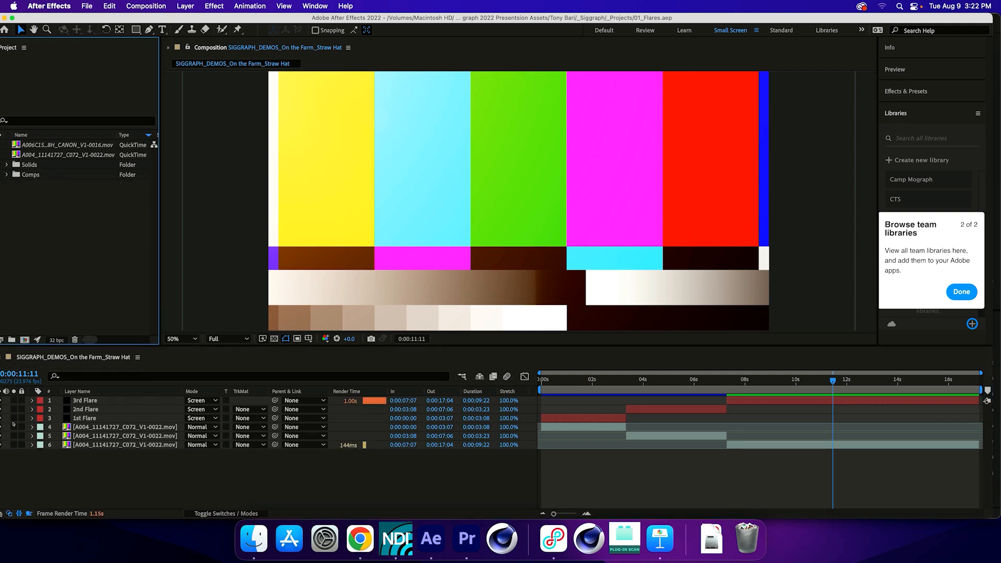
Step: Create a new composition named Start​er with the HDTV 1080 29.97 preset
{"action": "key", "text": "super+n"}
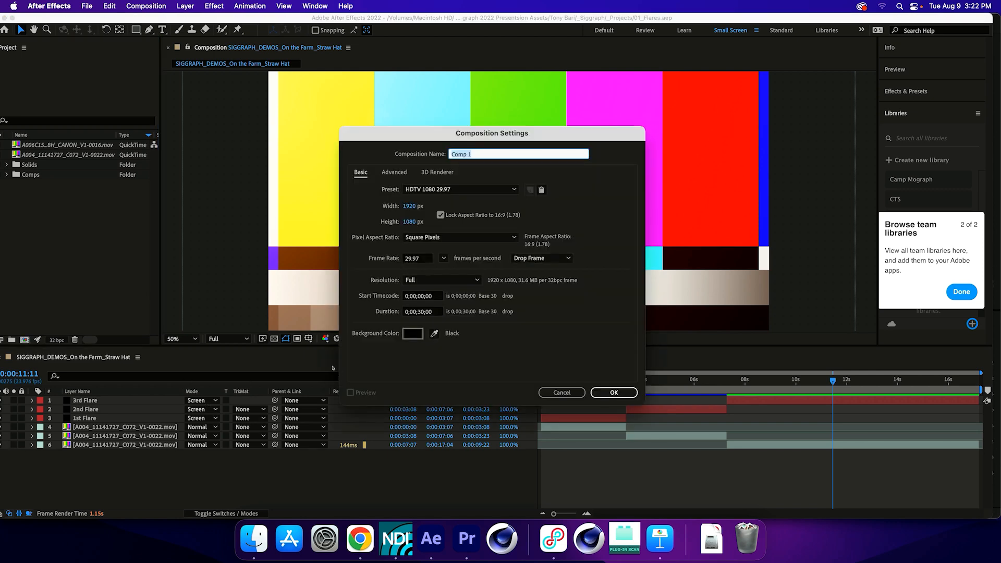
{"action": "type", "text": "Start"}
{"action": "key", "text": "Return"}
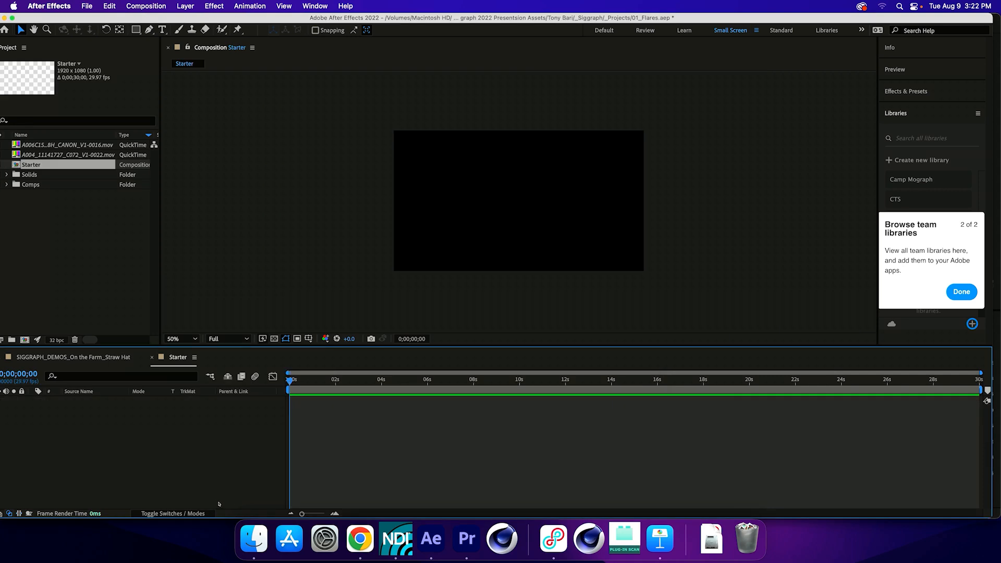
{"action": "key", "text": "super+y"}
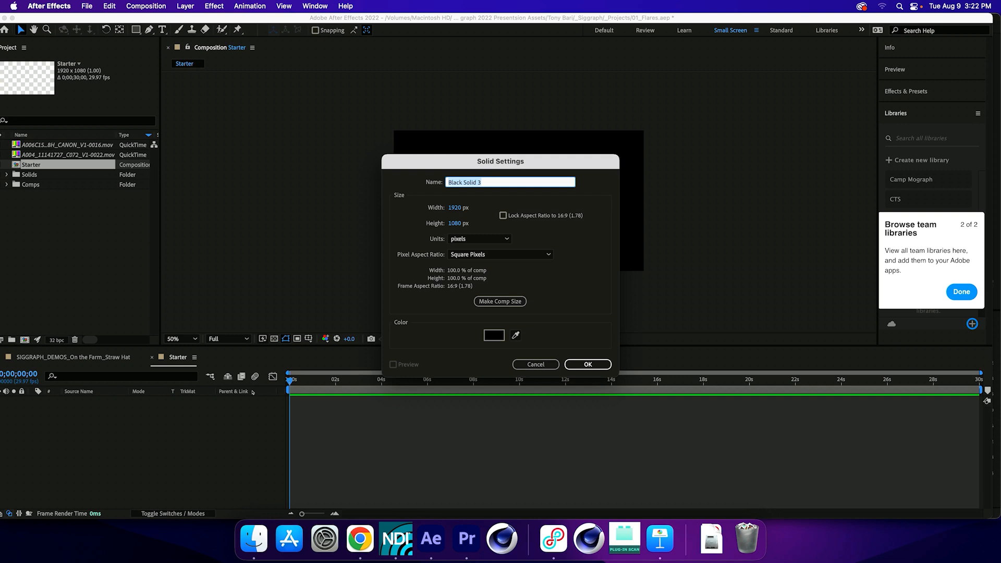
{"action": "key", "text": "Tab"}
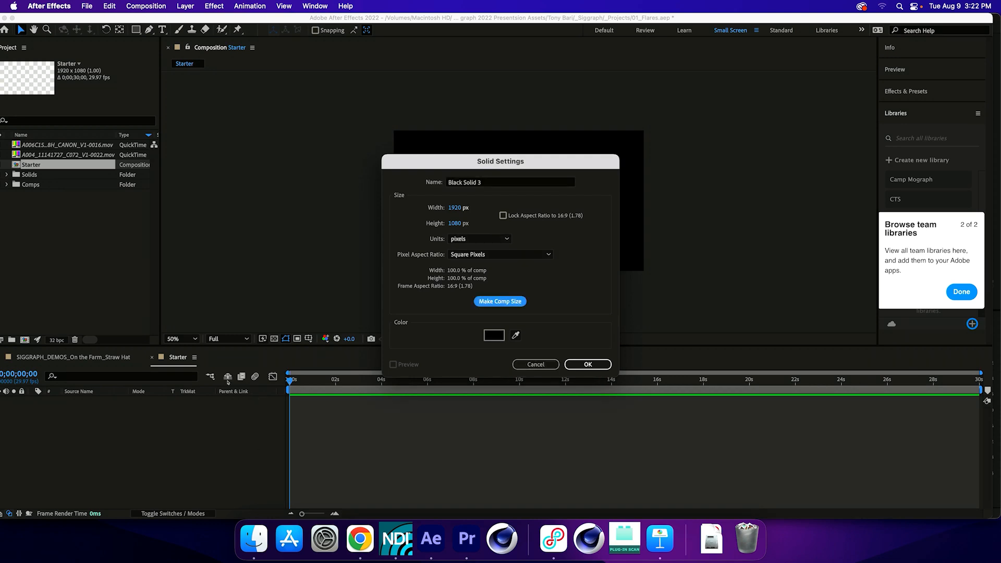
{"action": "key", "text": "Tab"}
{"action": "key", "text": "Escape"}
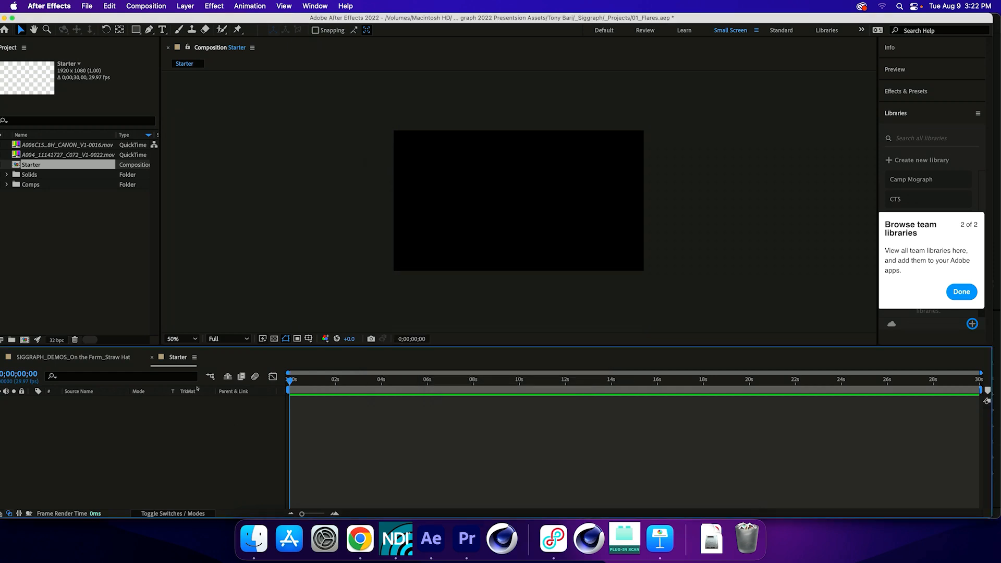
Step: Change the Starter composition's preset to UHD 4K 23.976
{"action": "key", "text": "super+k"}
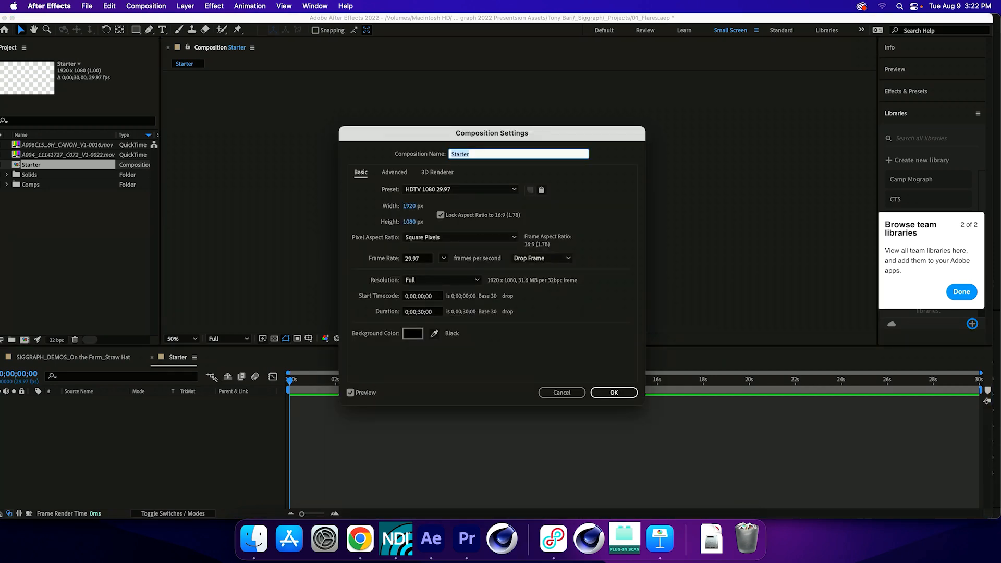
{"action": "left_click", "coordinate": [461, 189]}
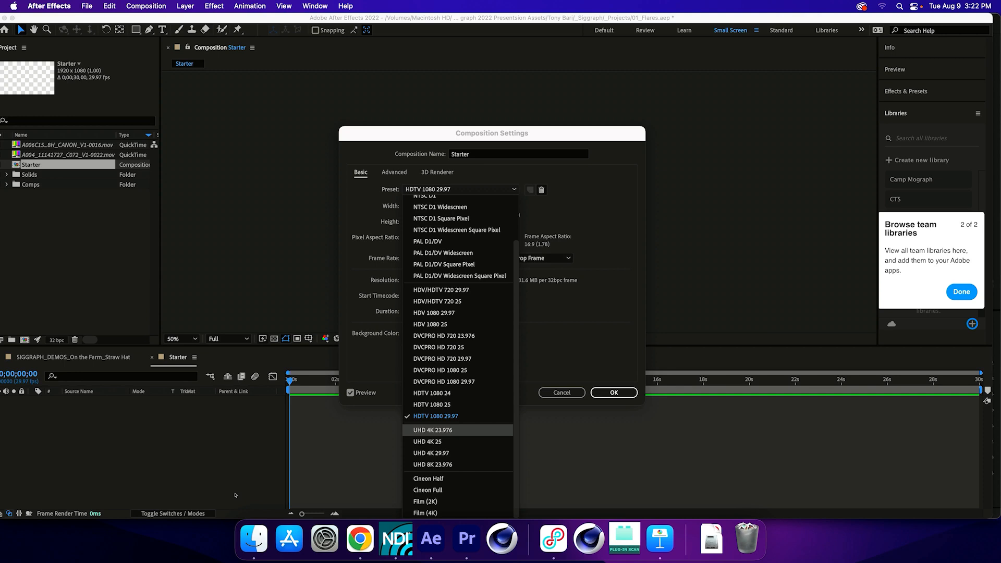
{"action": "key", "text": "Return"}
{"action": "key", "text": "Return"}
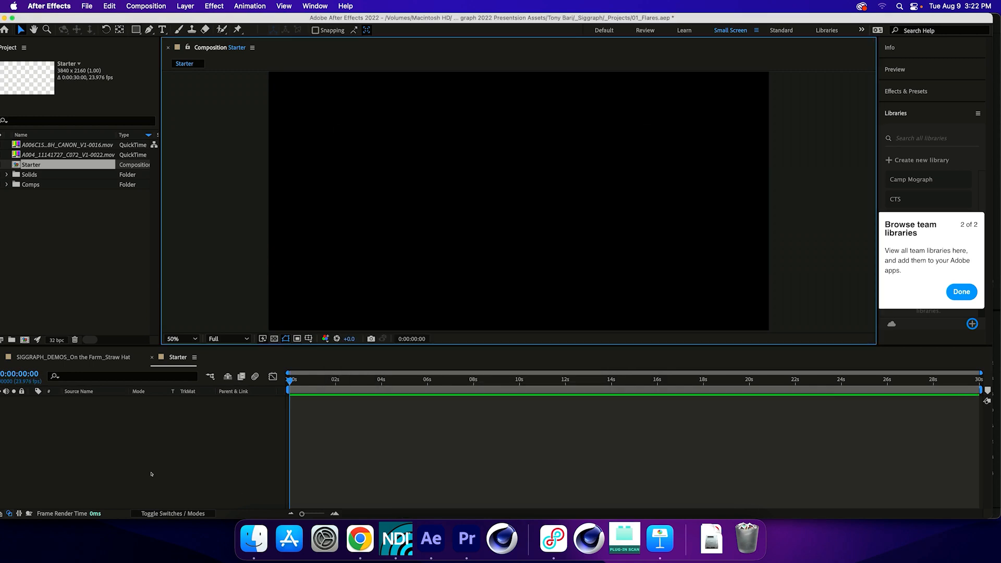
Step: Add a black solid at composition size named Black Solid FOR FLARES to the Starter composition
{"action": "key", "text": "super+y"}
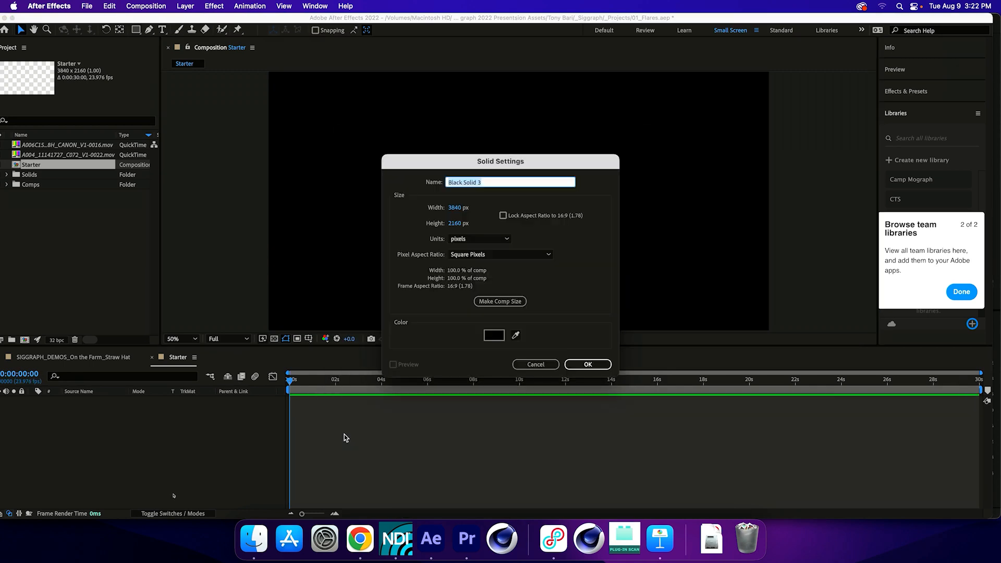
{"action": "left_click", "coordinate": [499, 301]}
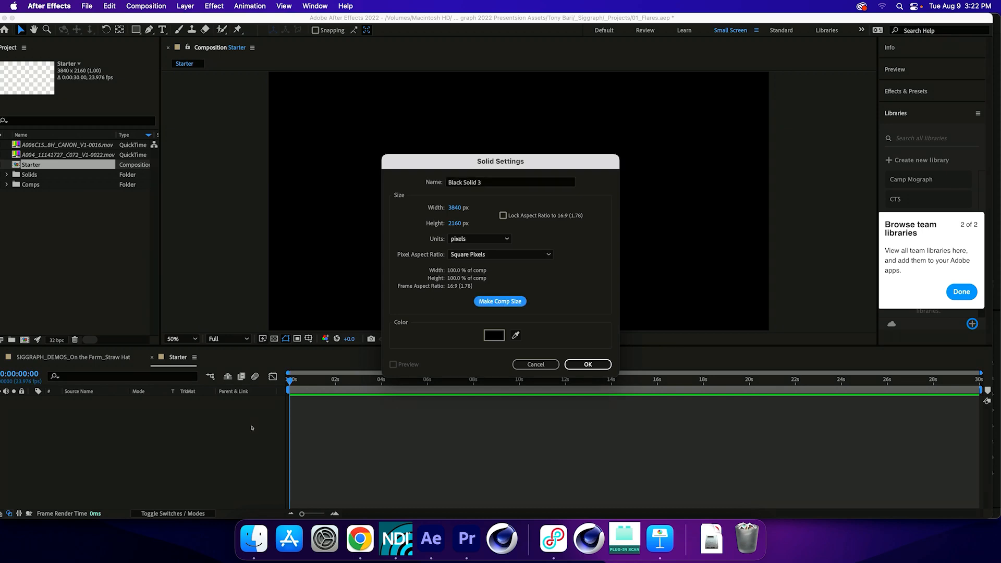
{"action": "left_click", "coordinate": [494, 335]}
{"action": "left_click", "coordinate": [388, 329]}
{"action": "left_click_drag", "start_coordinate": [196, 443], "coordinate": [171, 464]}
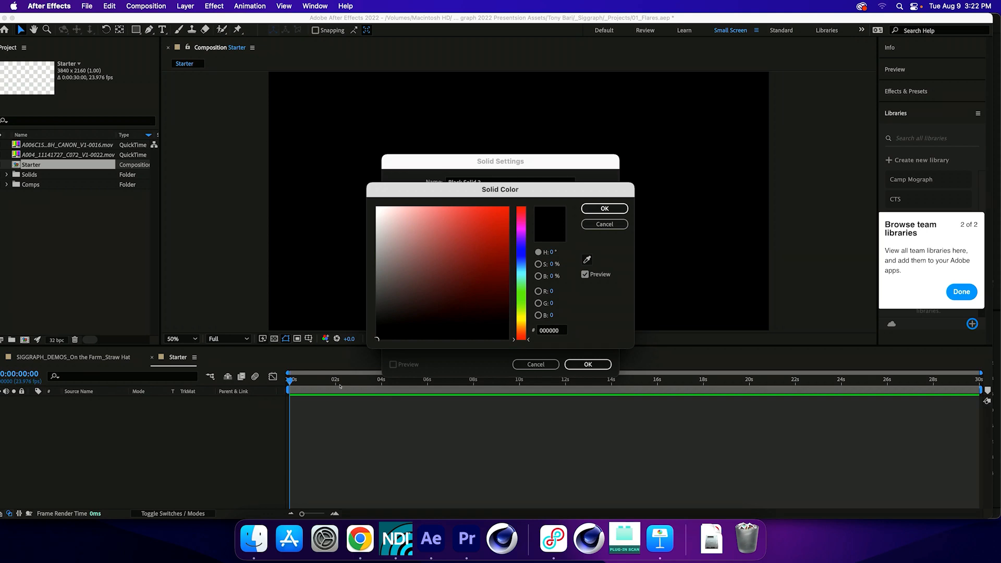
{"action": "key", "text": "Return"}
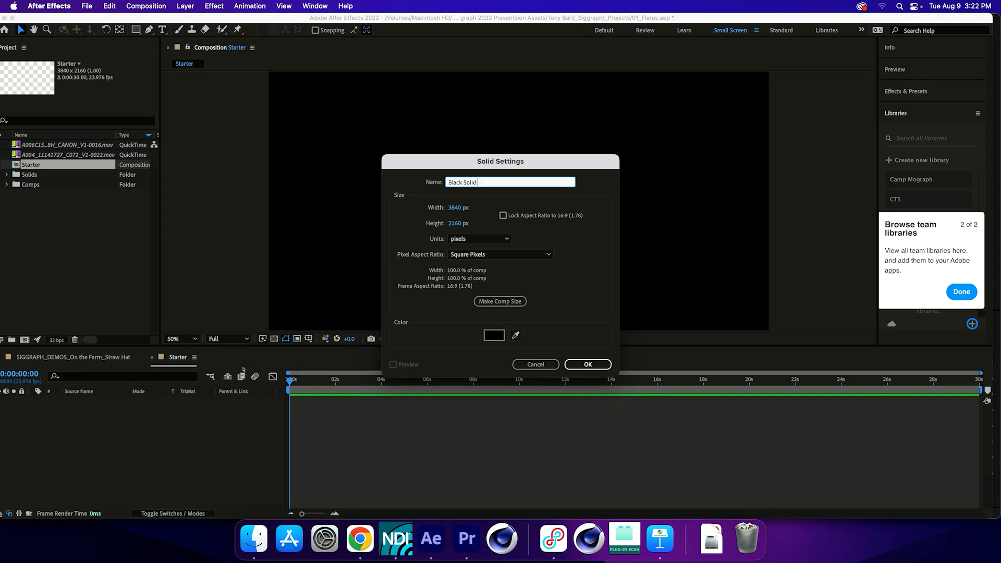
{"action": "type", "text": "FOR FLARES"}
{"action": "key", "text": "Return"}
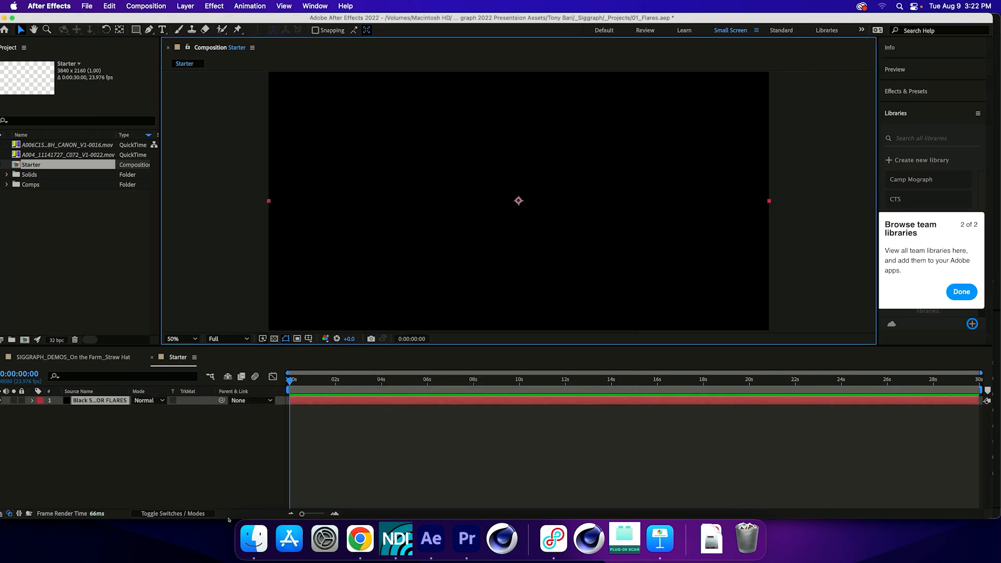
{"action": "left_click", "coordinate": [501, 384]}
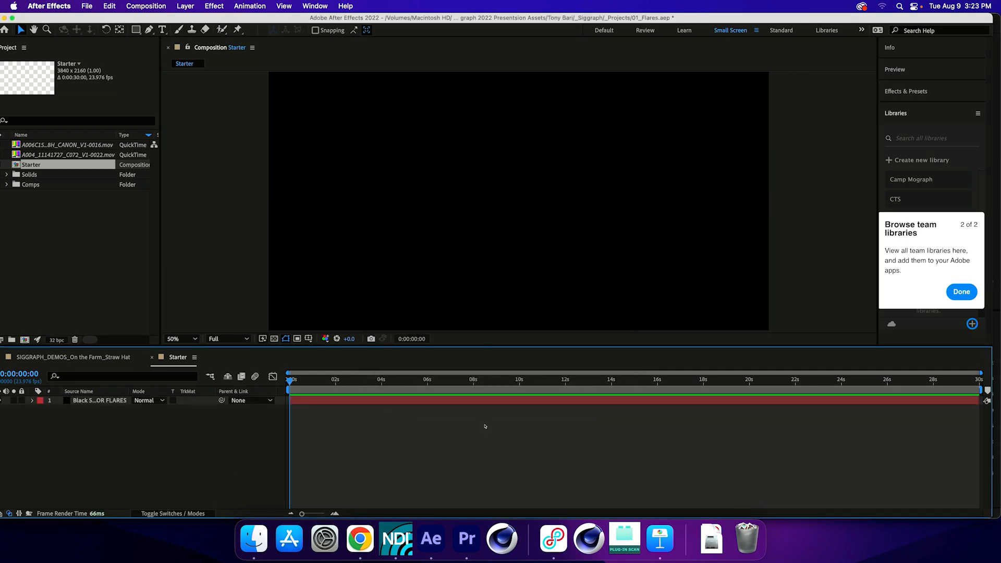
Step: Dismiss the libraries tip, search the effects for "real", and apply Real Lens Flares to the black solid
{"action": "left_click", "coordinate": [960, 291]}
{"action": "left_click", "coordinate": [931, 91]}
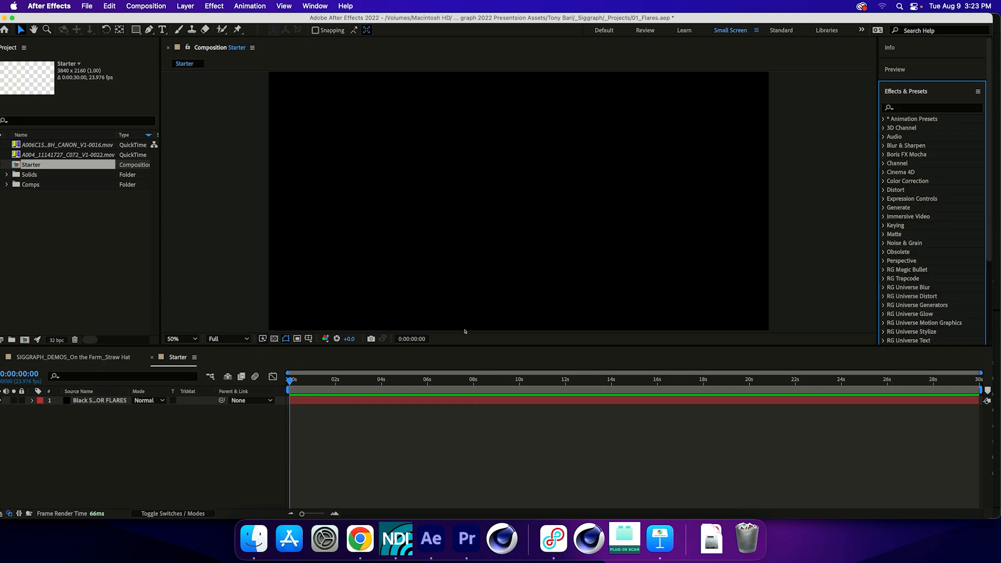
{"action": "key", "text": "super+f"}
{"action": "type", "text": "real"}
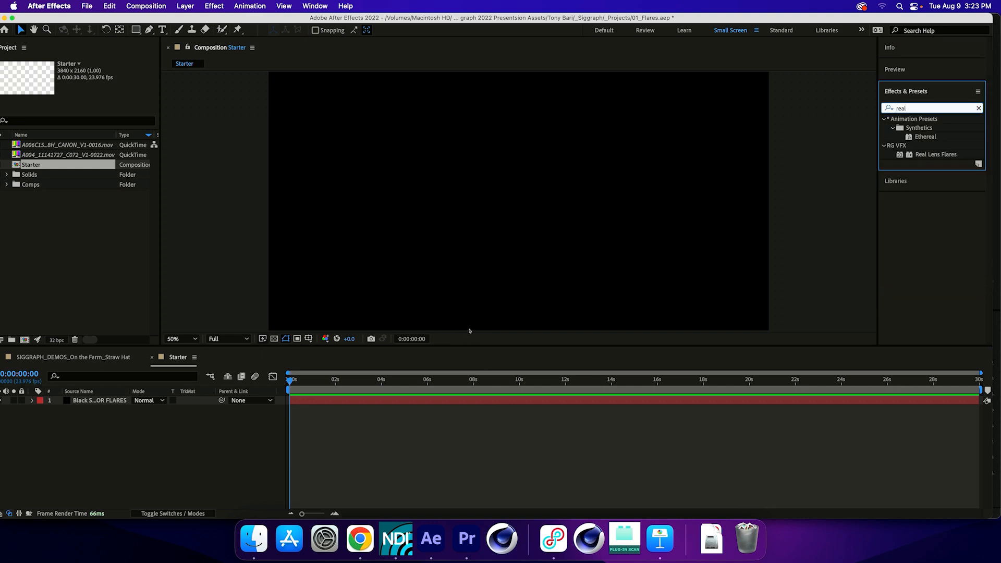
{"action": "left_click", "coordinate": [936, 154]}
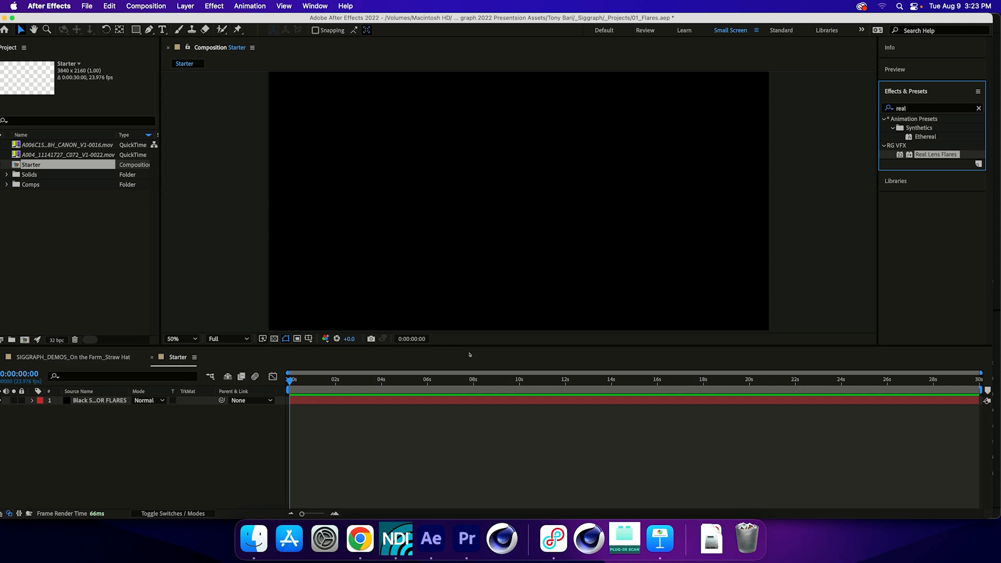
{"action": "left_click_drag", "start_coordinate": [935, 154], "coordinate": [454, 205]}
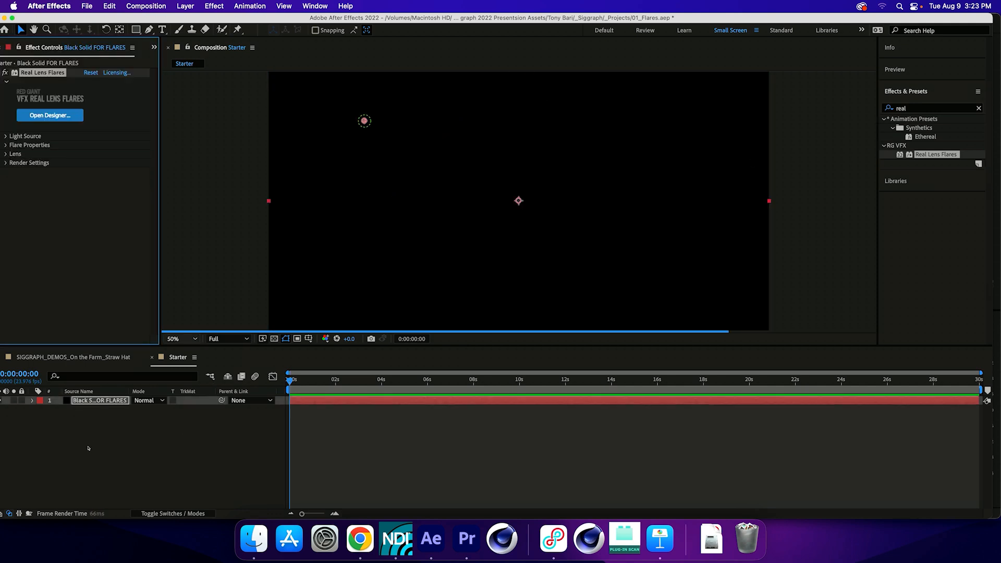
Step: Lower the composition's preview resolution to Half and move the playhead to 0:00:07:21
{"action": "left_click", "coordinate": [227, 339]}
{"action": "left_click", "coordinate": [224, 349]}
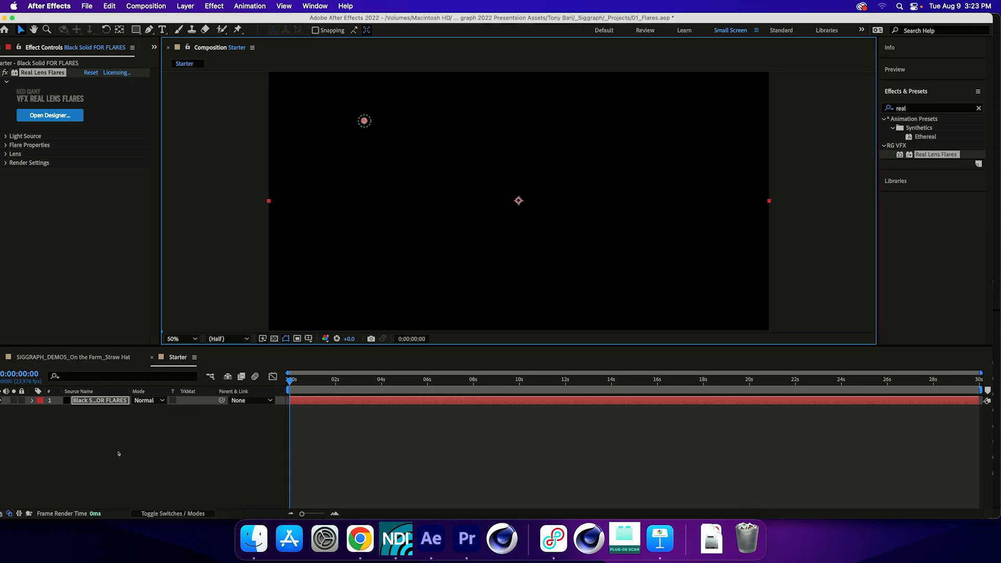
{"action": "left_click", "coordinate": [470, 379]}
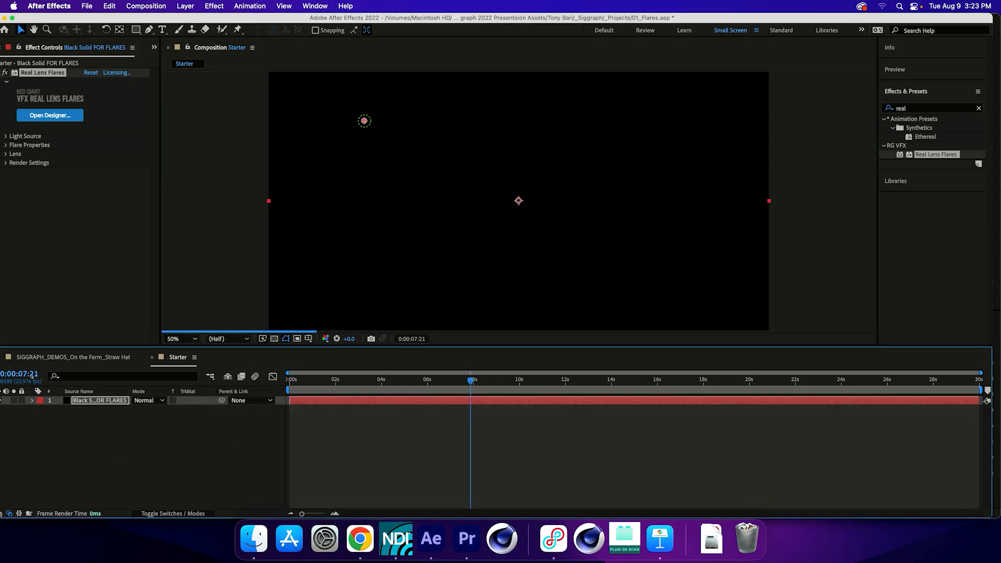
Step: Open the Real Lens Flares designer and select the lens elements in front of the aperture one by one to examine their properties
{"action": "left_click", "coordinate": [34, 335]}
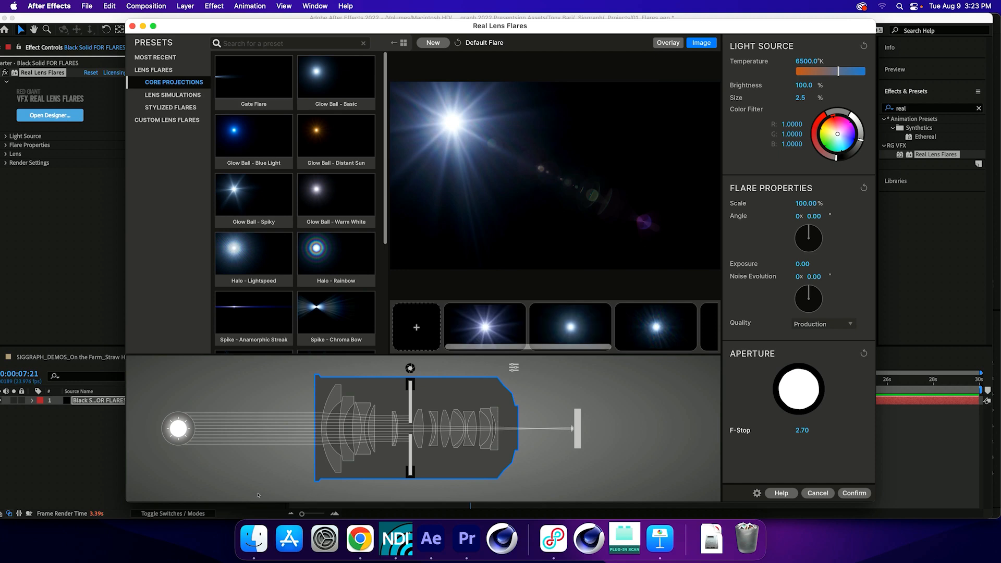
{"action": "left_click", "coordinate": [328, 414]}
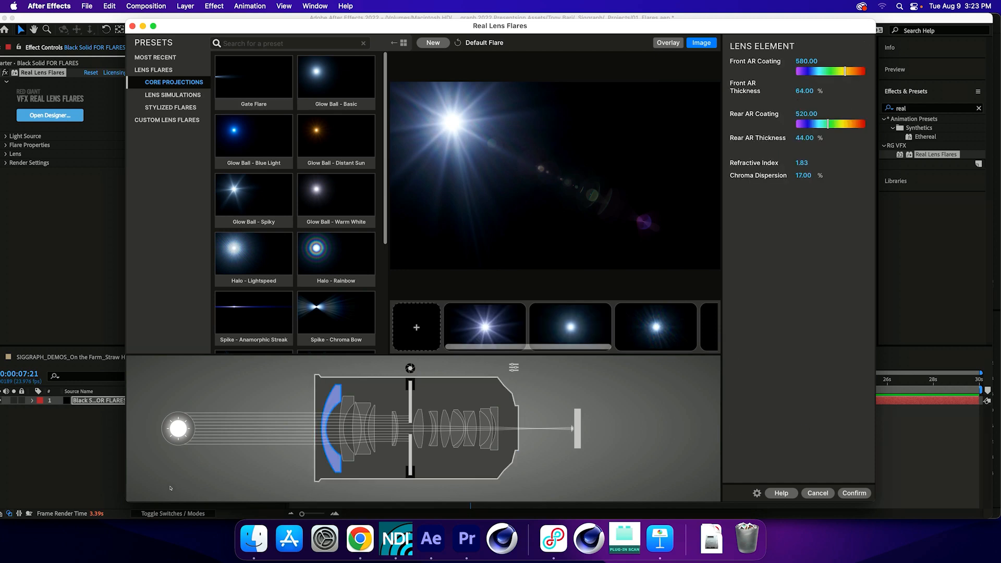
{"action": "left_click", "coordinate": [347, 428]}
{"action": "left_click", "coordinate": [357, 428]}
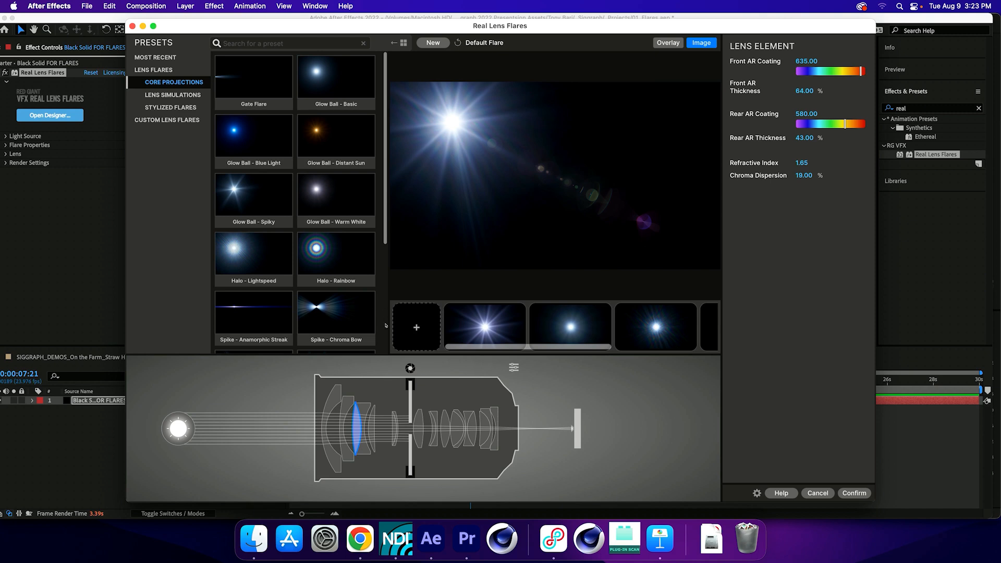
{"action": "left_click", "coordinate": [372, 428]}
{"action": "left_click", "coordinate": [363, 428]}
{"action": "left_click", "coordinate": [394, 428]}
{"action": "left_click", "coordinate": [397, 428]}
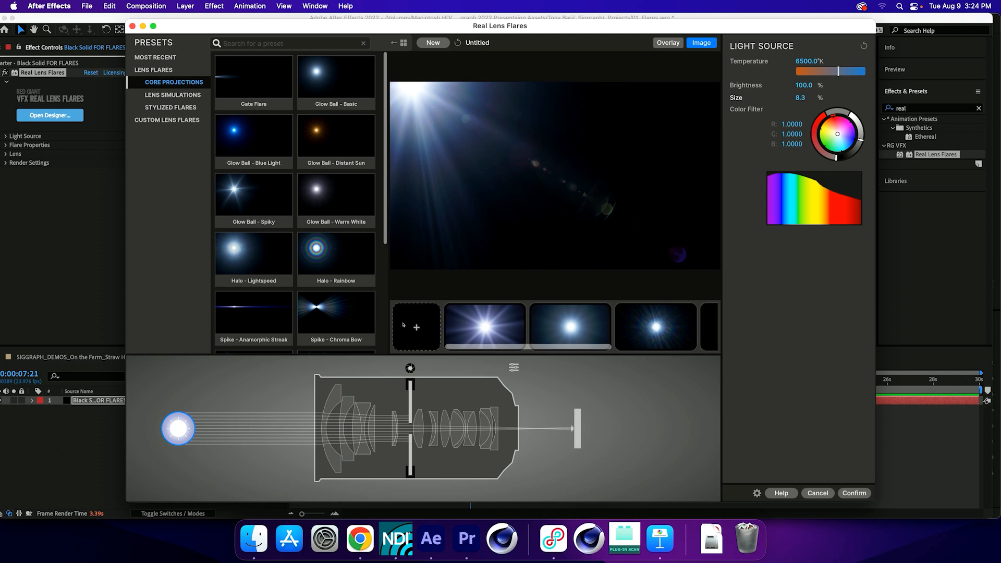
Step: Set the light source's brightness to 200%, tint its color filter blue, and apply the flare design
{"action": "key", "text": "Tab"}
{"action": "type", "text": "200"}
{"action": "key", "text": "Return"}
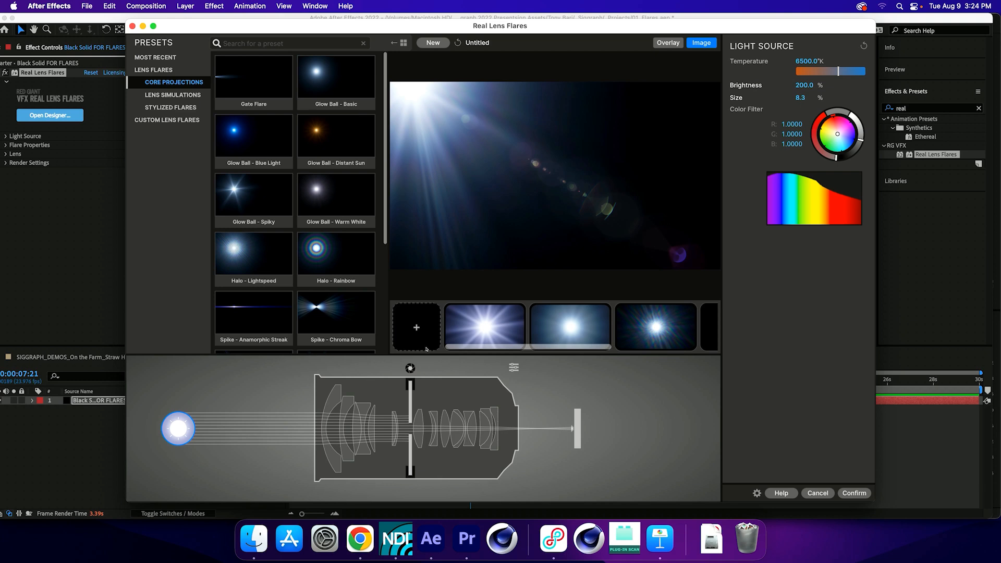
{"action": "left_click", "coordinate": [852, 145]}
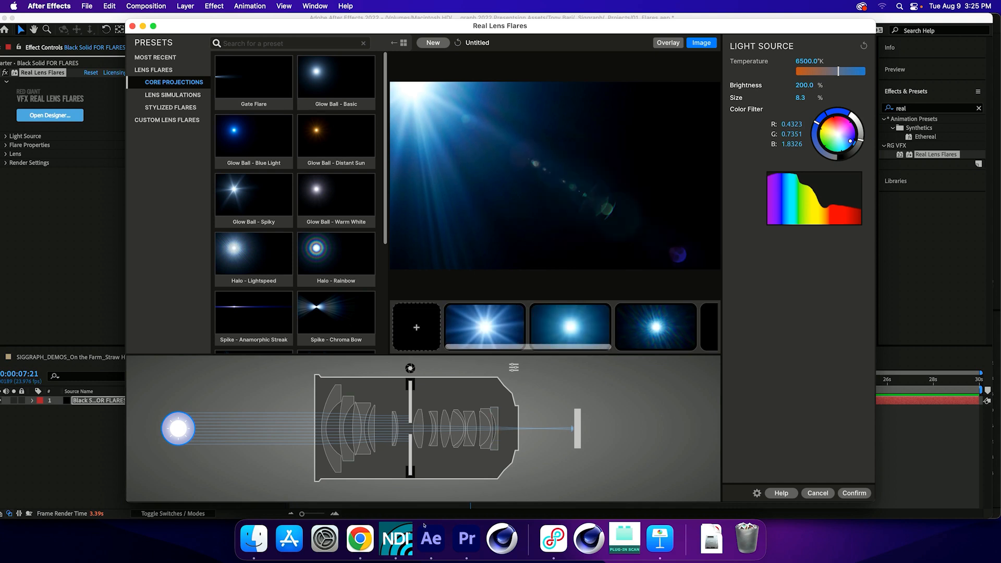
{"action": "left_click", "coordinate": [855, 493]}
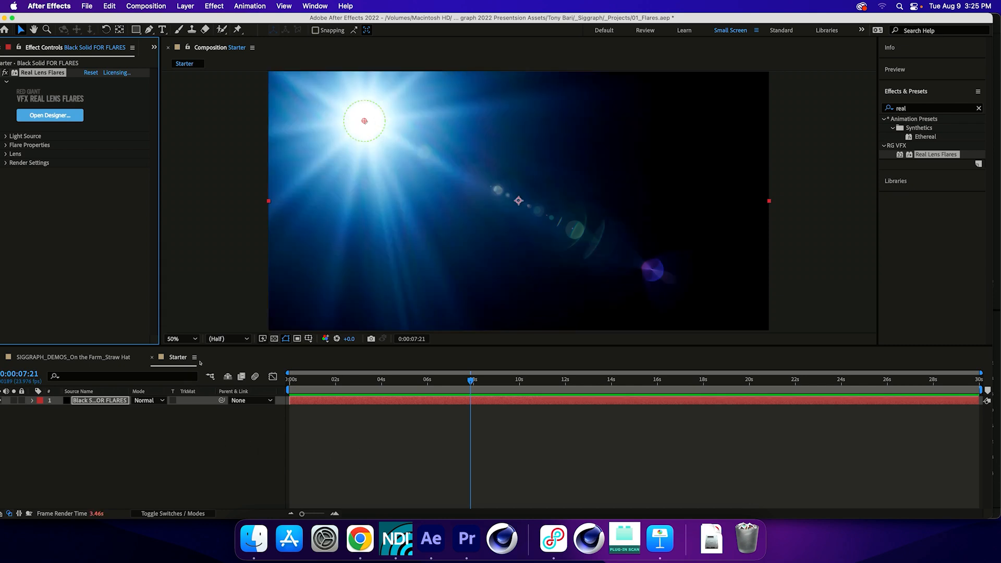
Step: Move the flare's light source outside the frame, just beyond the composition's upper-left corner
{"action": "left_click_drag", "start_coordinate": [364, 121], "coordinate": [323, 93]}
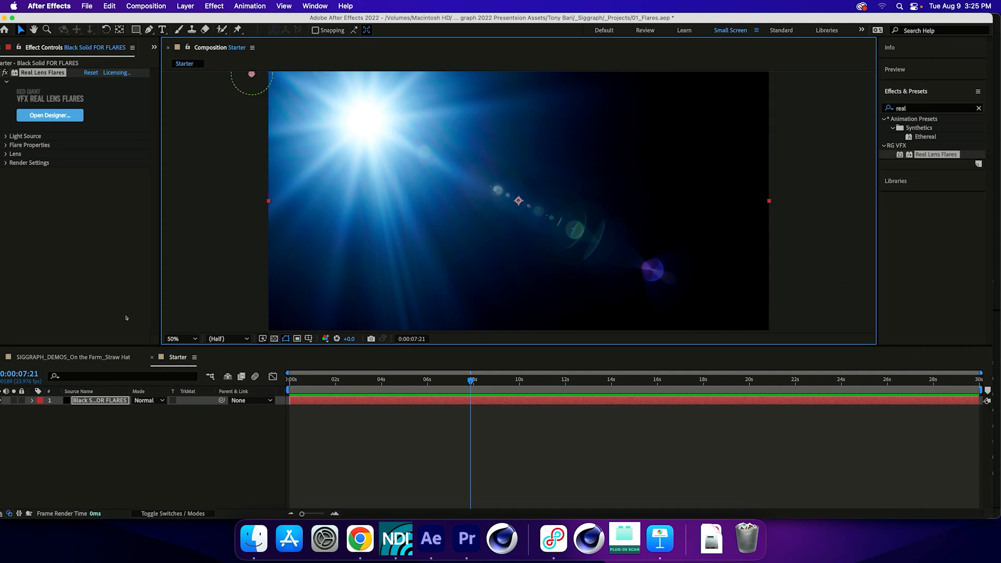
{"action": "key", "text": "comma"}
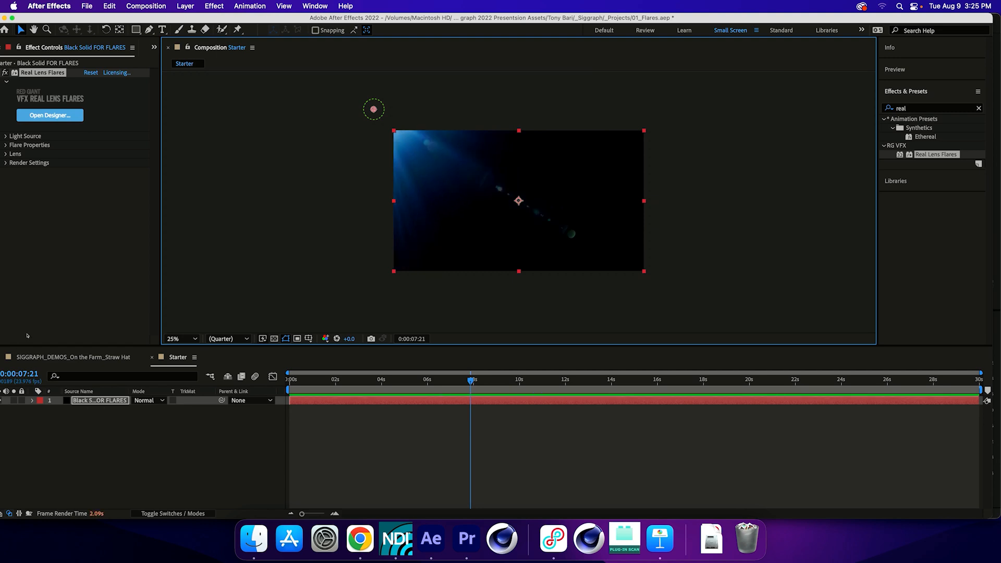
Step: Reopen the flare designer, try the Full Frame 35mm, Arri Alexa and IMAX image plane presets, and settle on Red Dragon 6K
{"action": "left_click", "coordinate": [50, 115]}
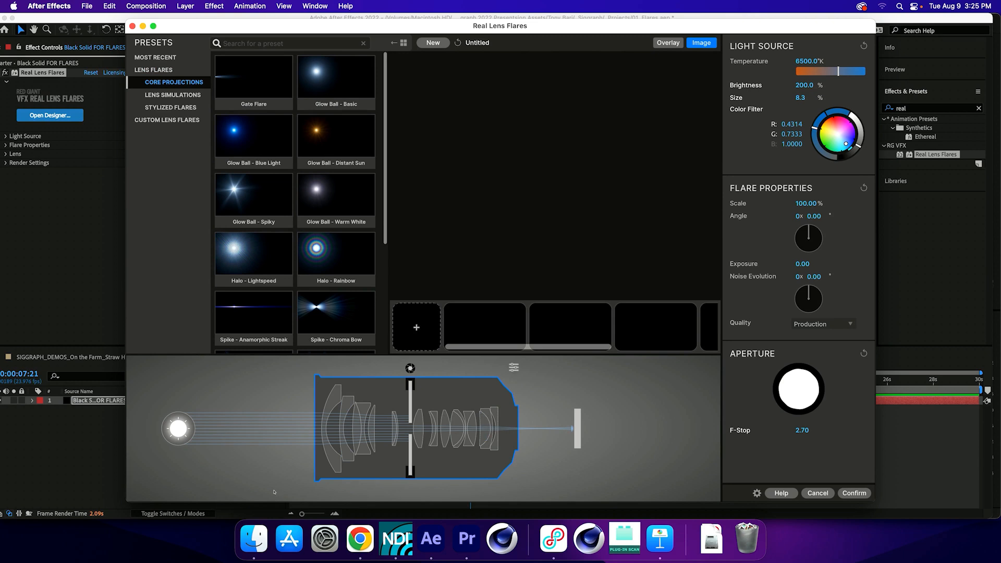
{"action": "left_click", "coordinate": [577, 428]}
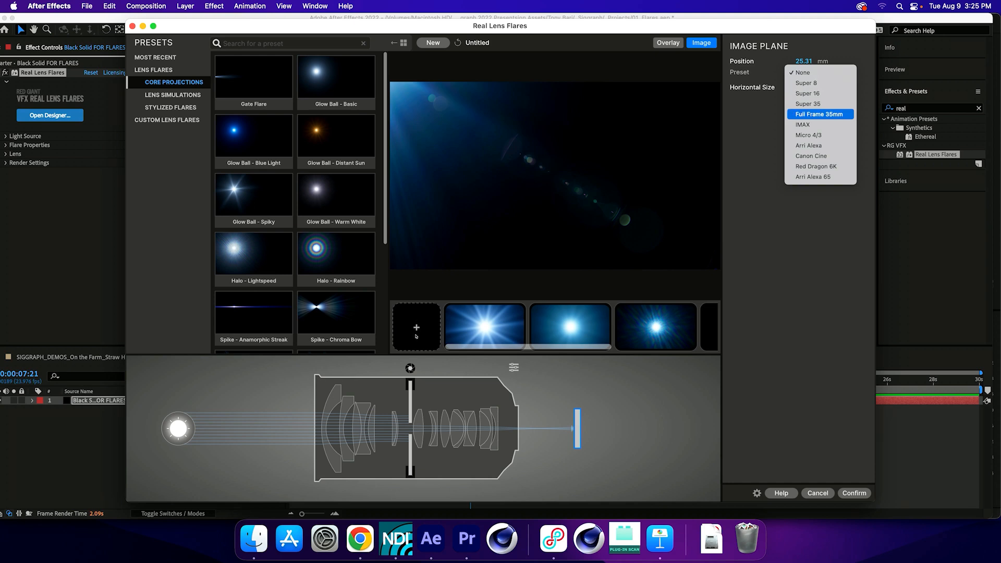
{"action": "left_click", "coordinate": [828, 114]}
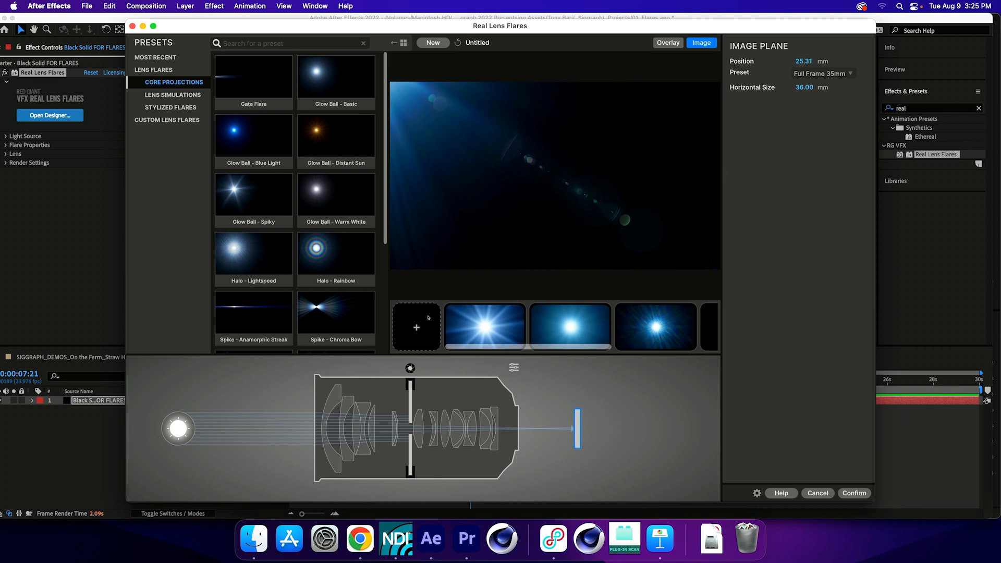
{"action": "left_click", "coordinate": [822, 74]}
{"action": "left_click", "coordinate": [823, 73]}
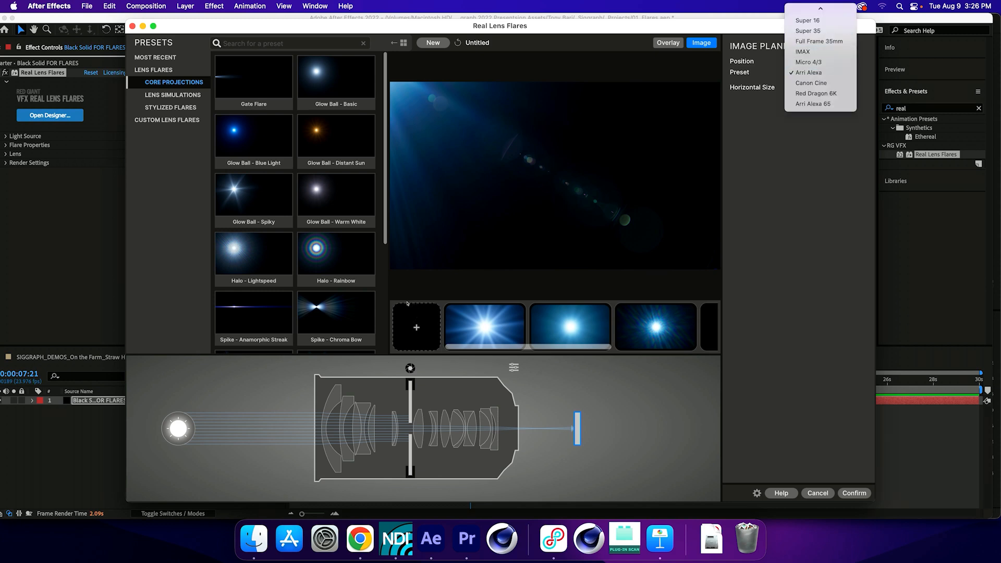
{"action": "left_click", "coordinate": [811, 51]}
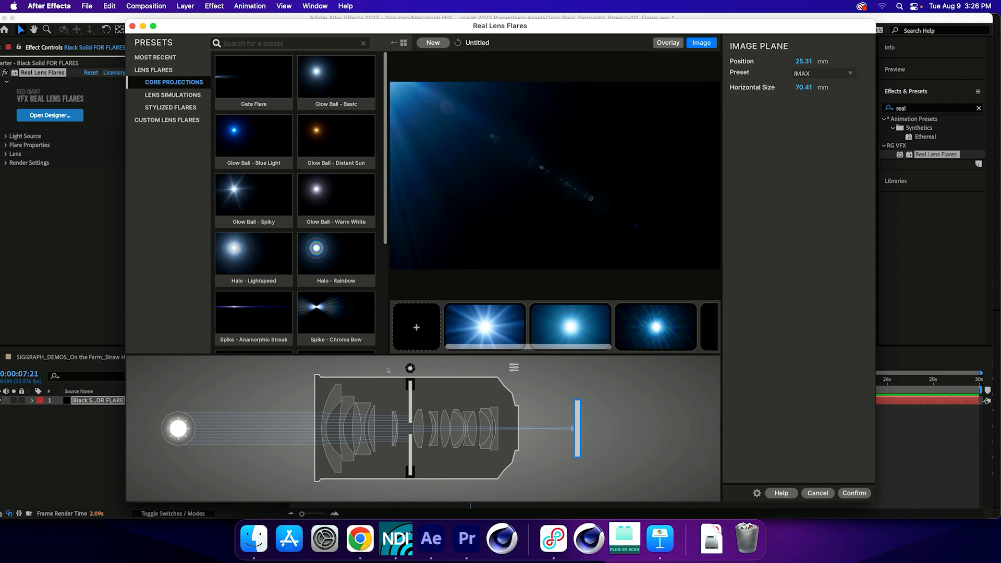
{"action": "left_click", "coordinate": [823, 73]}
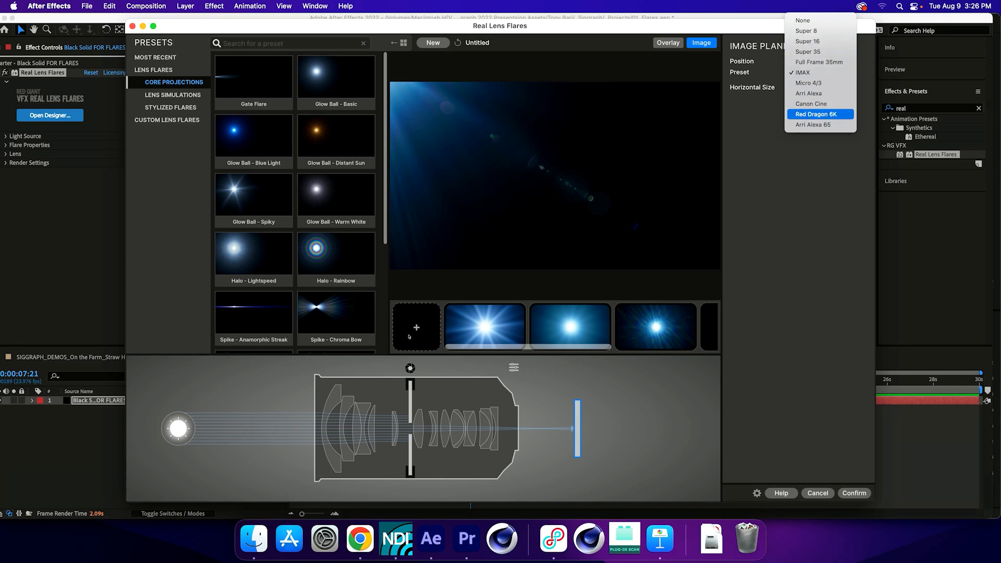
{"action": "left_click", "coordinate": [815, 114]}
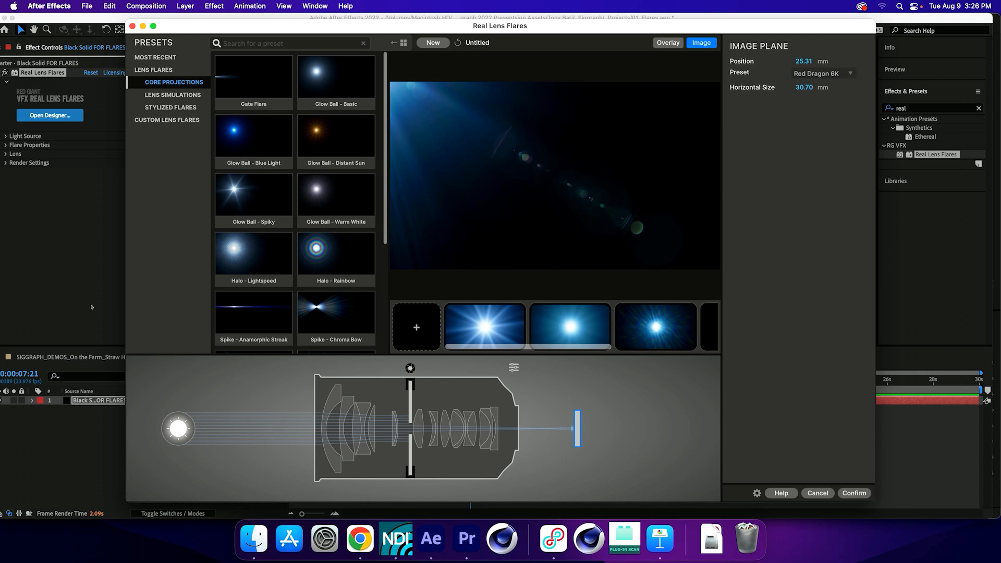
Step: Browse the whole Lens Flares preset library and try the Gate Flare, Spike - Anamorphic Streak and Glow Ball - Spiky presets
{"action": "key", "text": "Up"}
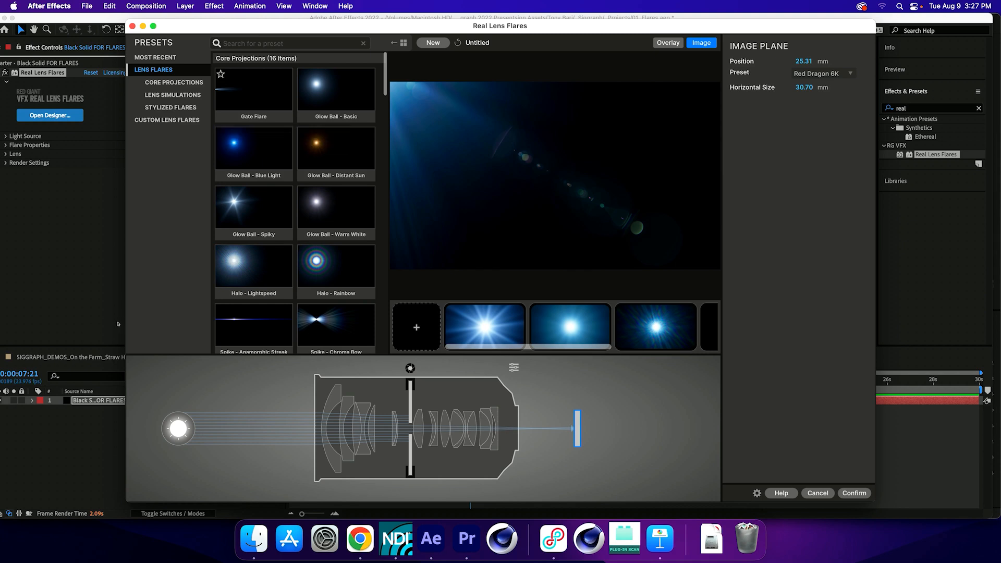
{"action": "left_click", "coordinate": [253, 94]}
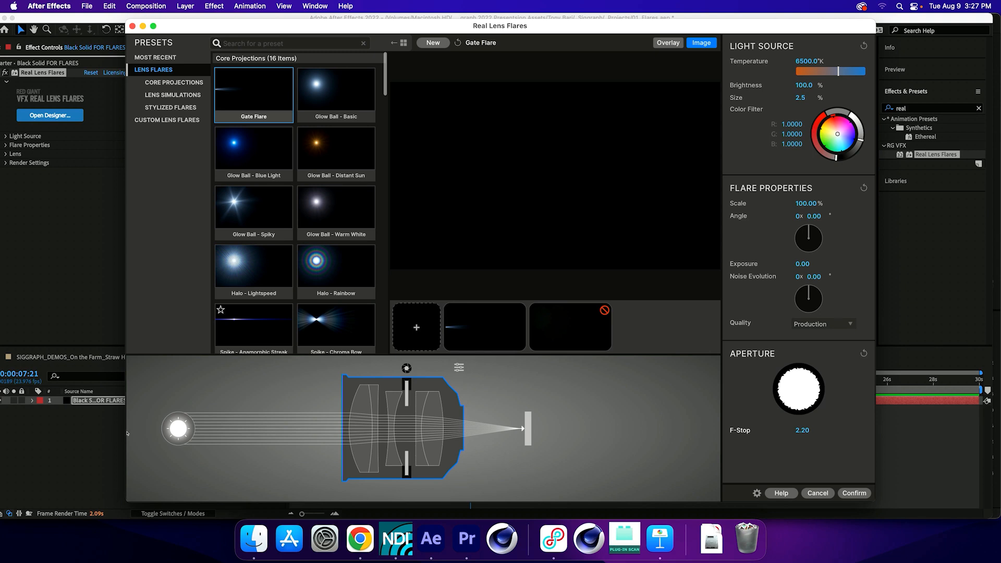
{"action": "left_click", "coordinate": [253, 328]}
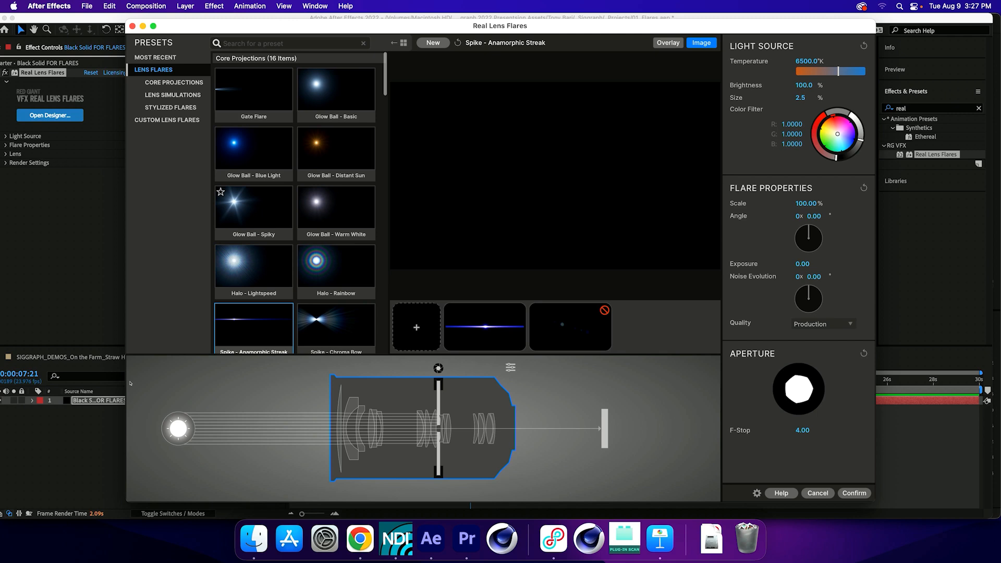
{"action": "left_click", "coordinate": [253, 209]}
Step: Try the Starburst presets with 7, 8 and 6 blades and the Spike - Cinema preset, returning to Starburst - 7 Blades
{"action": "scroll", "coordinate": [299, 203], "scroll_direction": "down", "scroll_amount": 5}
{"action": "scroll", "coordinate": [299, 204], "scroll_direction": "down", "scroll_amount": 5}
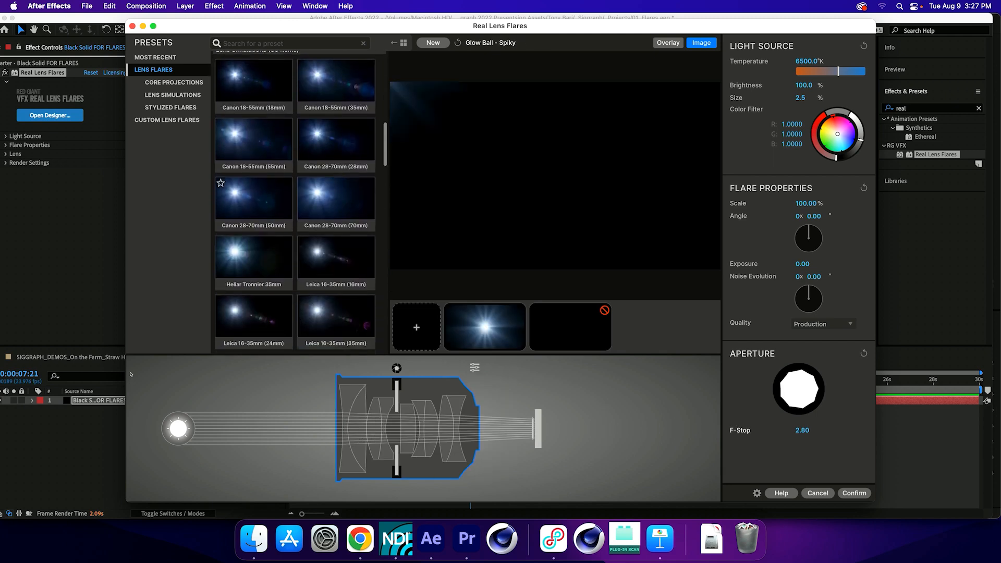
{"action": "scroll", "coordinate": [253, 203], "scroll_direction": "up", "scroll_amount": 5}
{"action": "left_click", "coordinate": [253, 204]}
{"action": "left_click", "coordinate": [335, 205]}
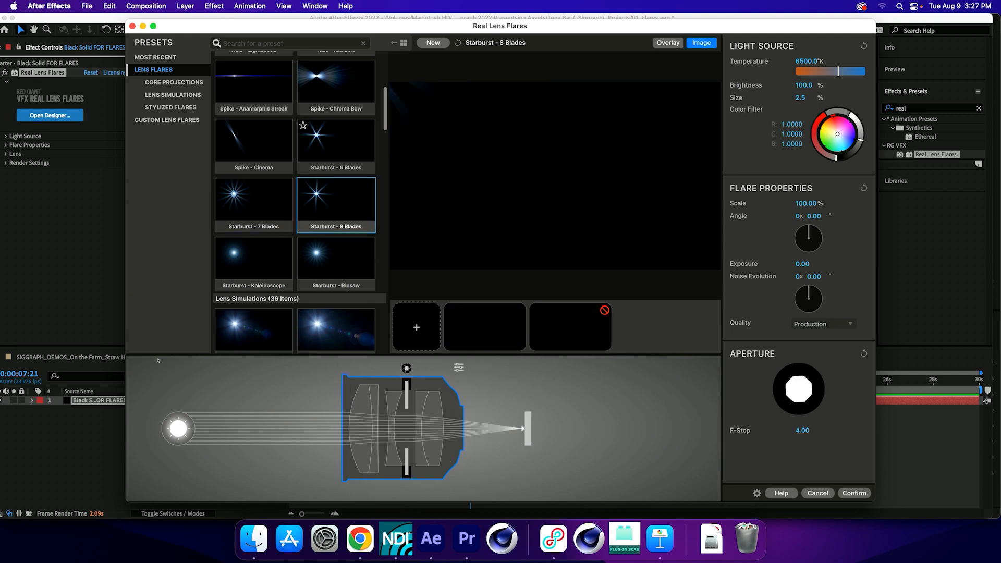
{"action": "key", "text": "Up"}
{"action": "key", "text": "Left"}
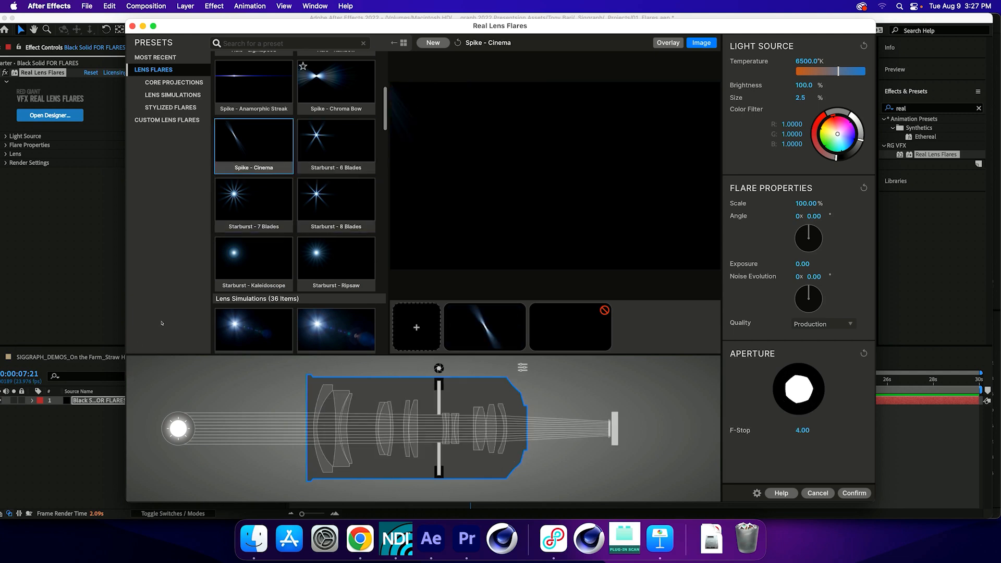
{"action": "key", "text": "Down"}
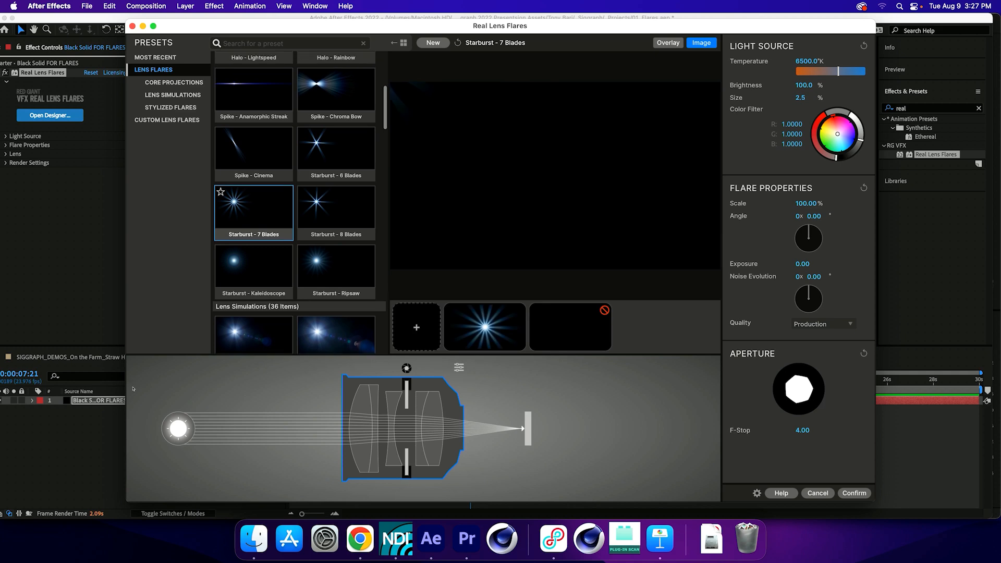
Step: Go back through the Core Projections presets to try Glow Ball - Spiky and Glow Ball - Warm White
{"action": "key", "text": "Up"}
{"action": "key", "text": "Up"}
{"action": "key", "text": "Up"}
{"action": "key", "text": "Up"}
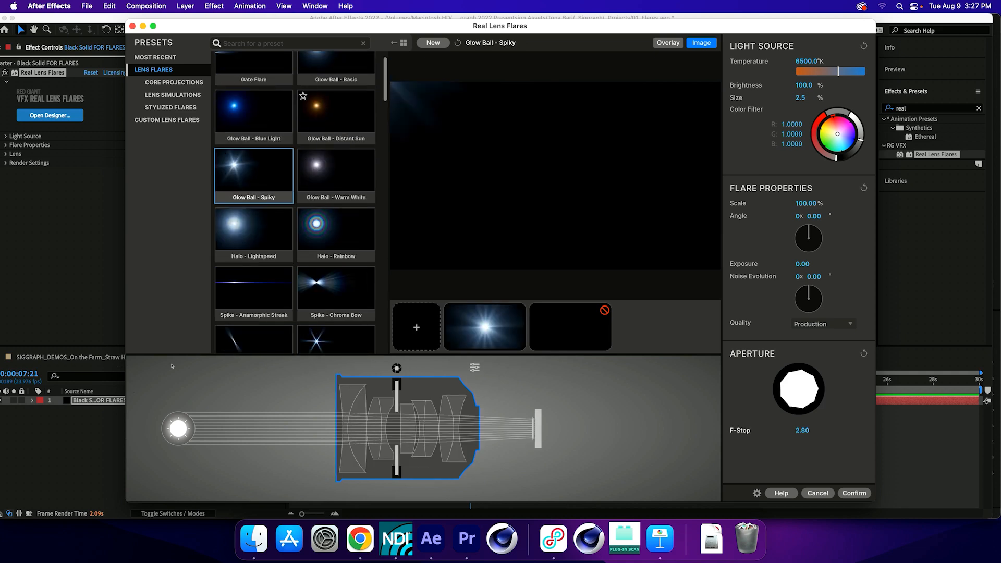
{"action": "key", "text": "Right"}
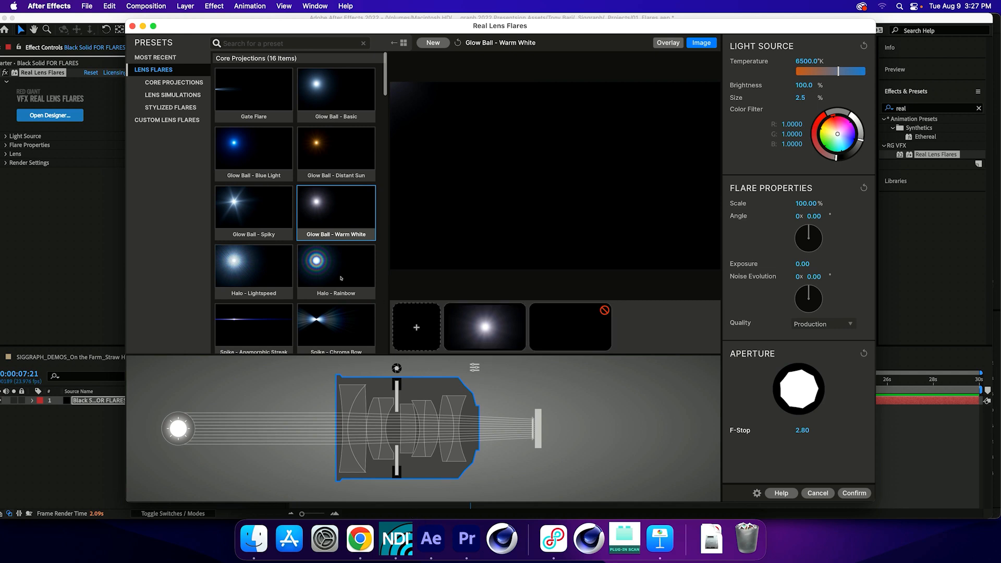
Step: Start a new default flare with its light source inside the preview frame, and toggle the starburst element off and on
{"action": "left_click", "coordinate": [432, 43]}
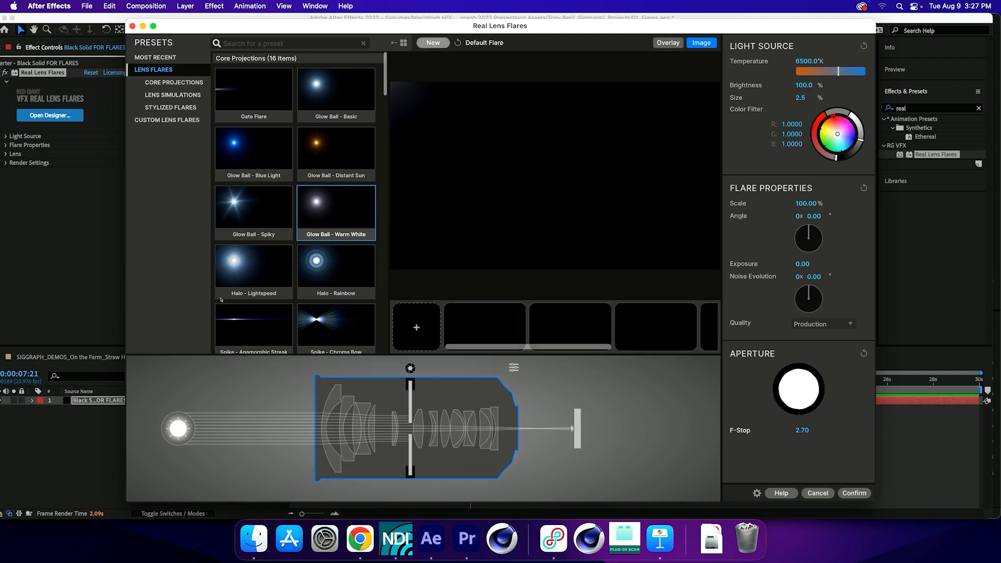
{"action": "left_click", "coordinate": [361, 175]}
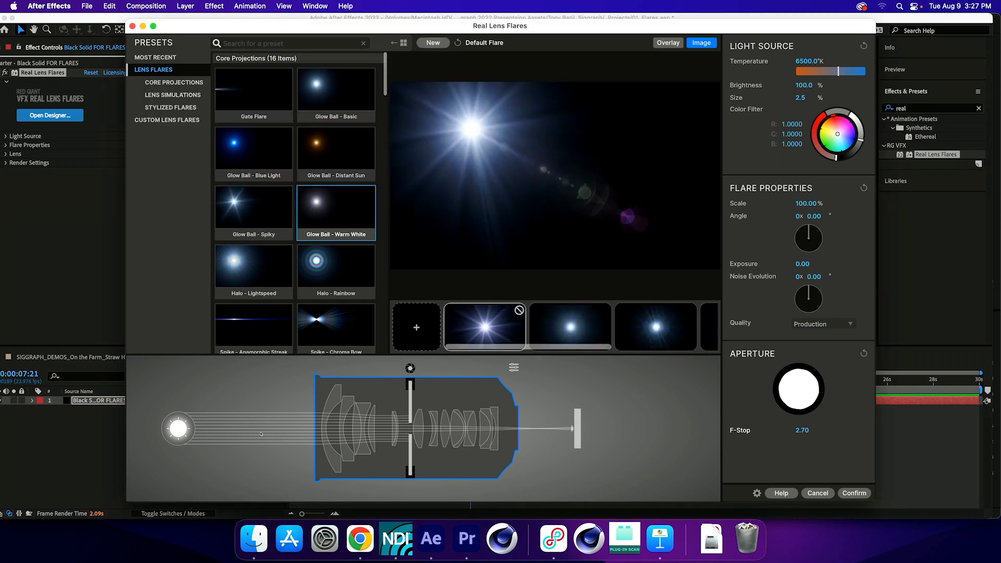
{"action": "left_click", "coordinate": [519, 310]}
{"action": "left_click", "coordinate": [518, 310]}
Step: Delete the starburst, the halo and the other projection elements from the new flare, and disable the remaining reflections element
{"action": "left_click", "coordinate": [485, 327]}
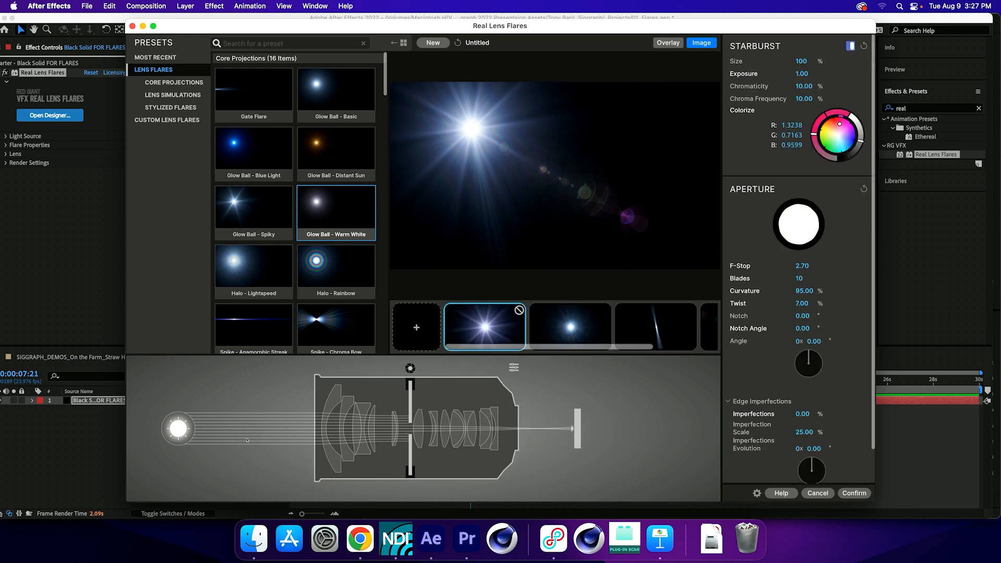
{"action": "key", "text": "Delete"}
{"action": "left_click", "coordinate": [570, 327]}
{"action": "key", "text": "Delete"}
{"action": "left_click", "coordinate": [482, 325]}
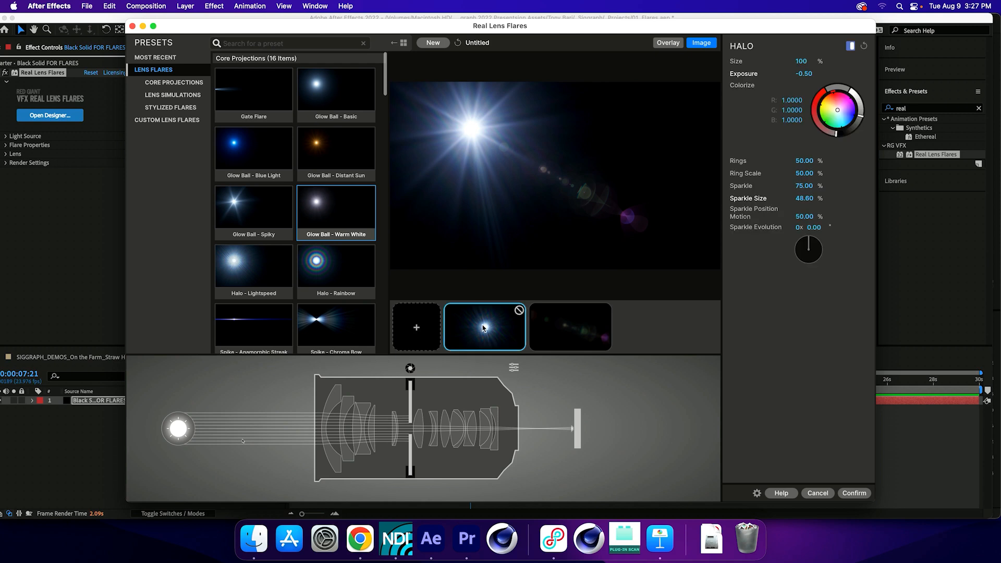
{"action": "key", "text": "Delete"}
{"action": "left_click", "coordinate": [483, 327]}
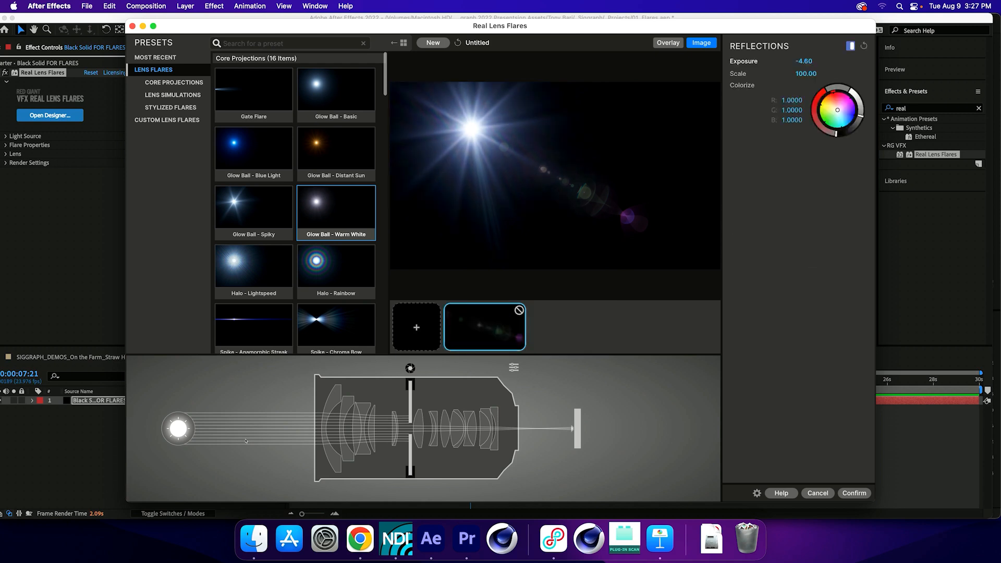
{"action": "right_click", "coordinate": [484, 324]}
{"action": "left_click", "coordinate": [498, 333]}
{"action": "left_click", "coordinate": [519, 310]}
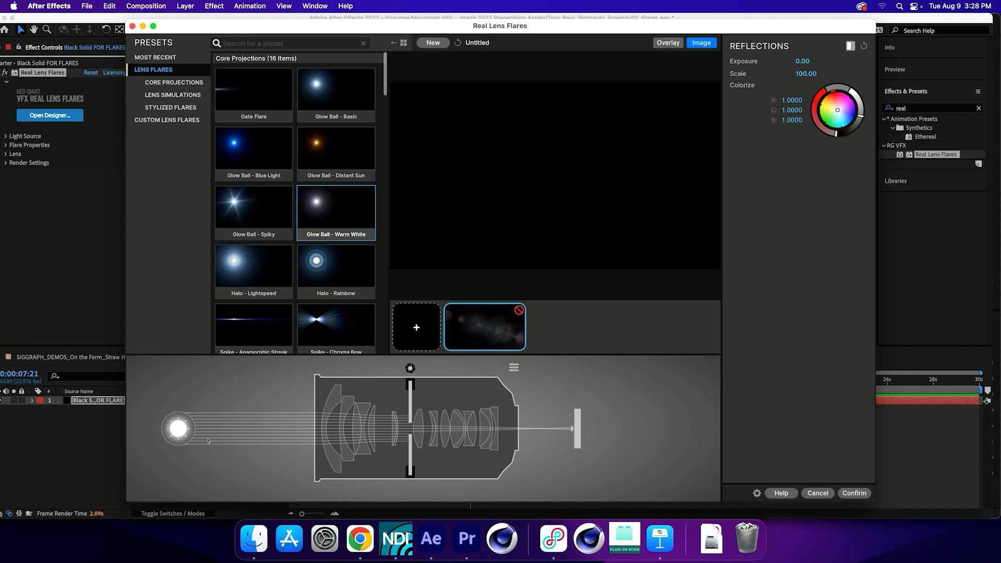
Step: Add a Glow Ball element to the flare and set its size to 138% and its exposure to 2.30
{"action": "left_click", "coordinate": [415, 336]}
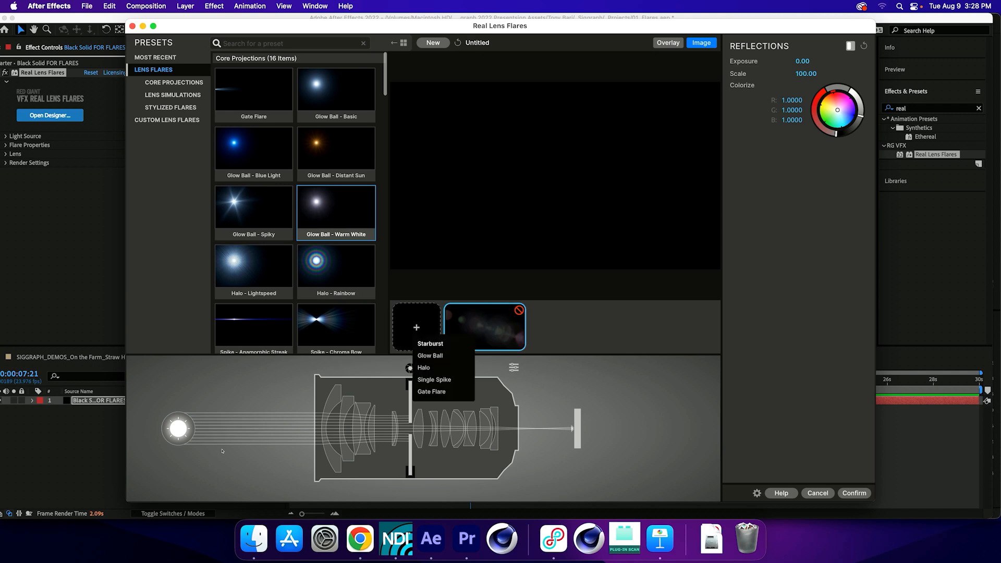
{"action": "key", "text": "Down"}
{"action": "key", "text": "Down"}
{"action": "key", "text": "Down"}
{"action": "key", "text": "Down"}
{"action": "key", "text": "Up"}
{"action": "key", "text": "Up"}
{"action": "key", "text": "Up"}
{"action": "key", "text": "Return"}
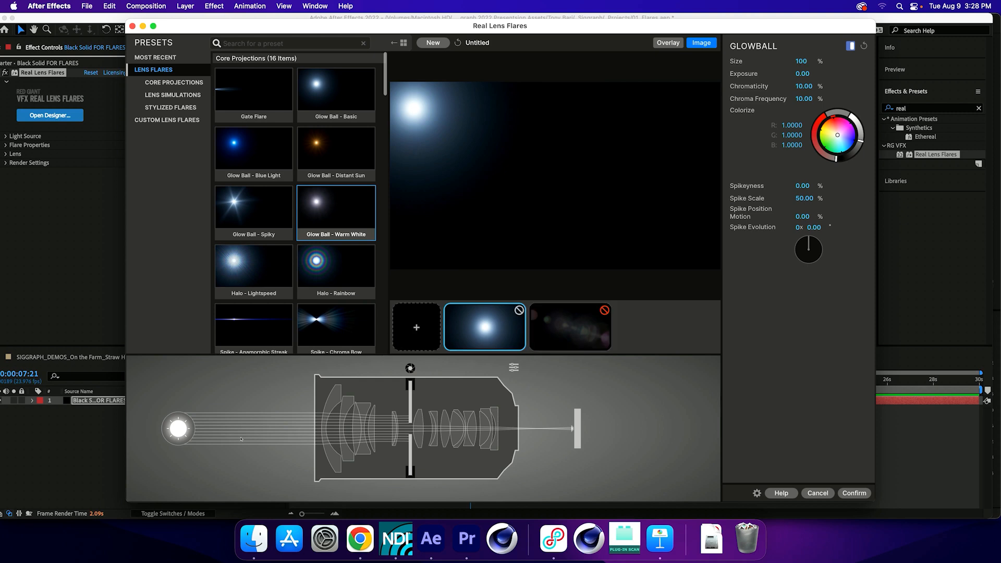
{"action": "left_click_drag", "start_coordinate": [800, 61], "coordinate": [820, 61]}
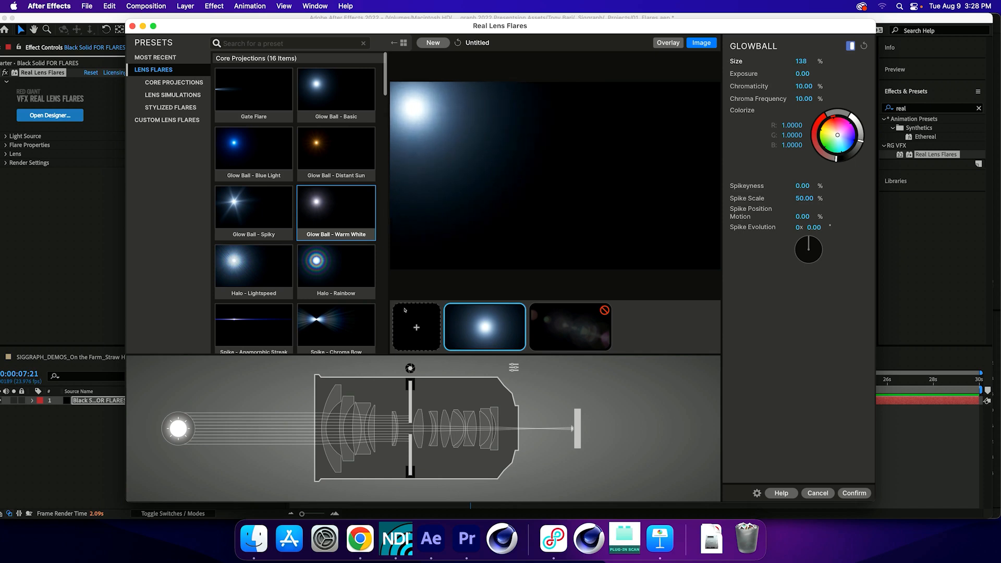
{"action": "left_click_drag", "start_coordinate": [802, 73], "coordinate": [833, 74]}
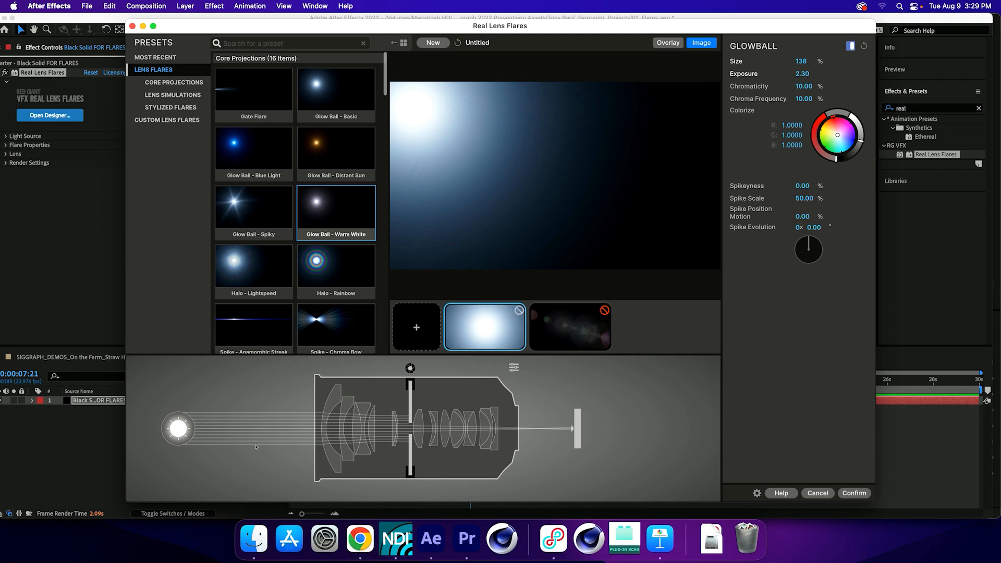
Step: Add a Halo element to the flare alongside the glow ball
{"action": "left_click", "coordinate": [415, 334]}
{"action": "key", "text": "Down"}
{"action": "key", "text": "Down"}
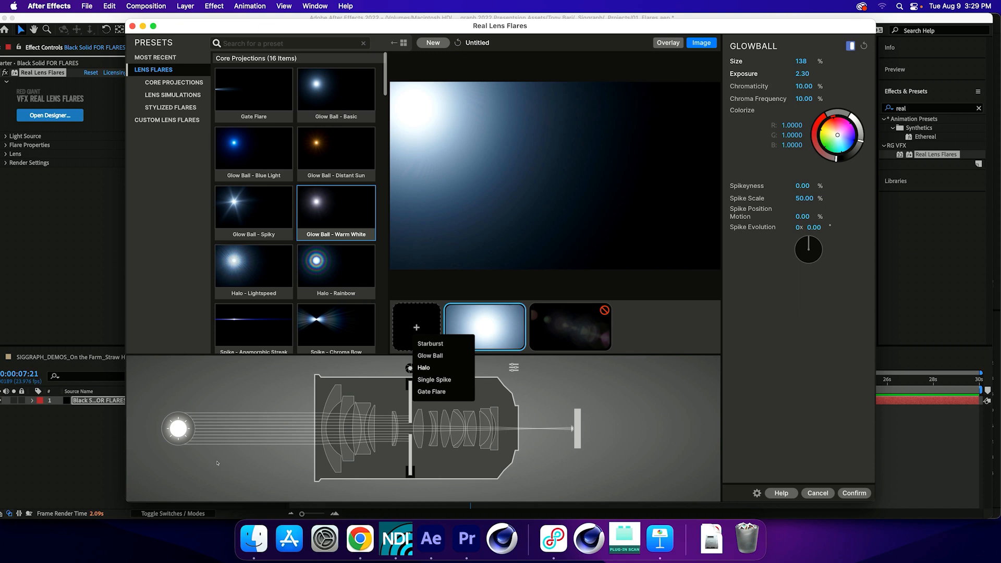
{"action": "key", "text": "Down"}
{"action": "key", "text": "Return"}
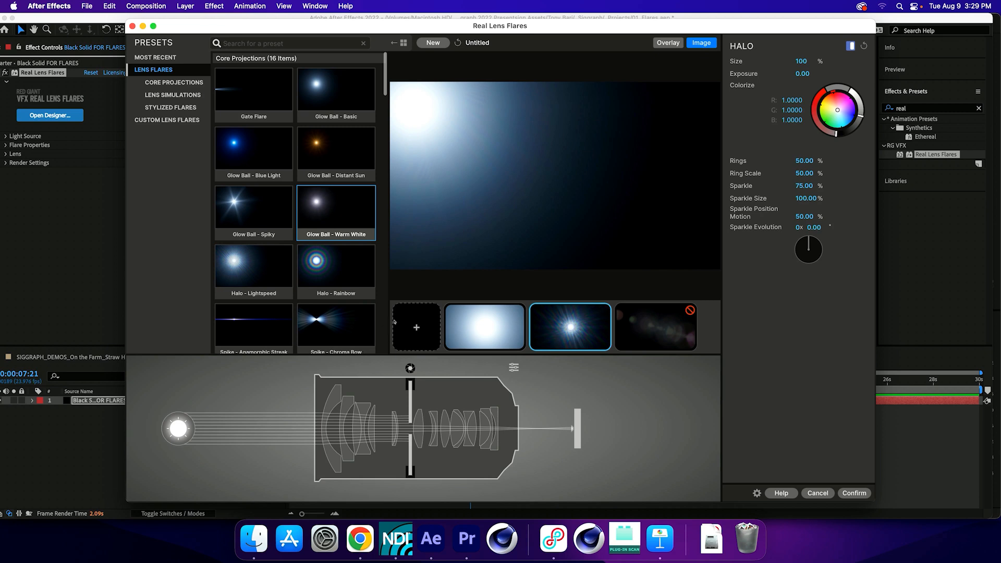
Step: Select the lens elements behind and in front of the aperture one by one to examine their coatings, and close the designer
{"action": "left_click", "coordinate": [217, 498]}
{"action": "left_click", "coordinate": [434, 429]}
{"action": "left_click", "coordinate": [446, 429]}
{"action": "left_click", "coordinate": [461, 429]}
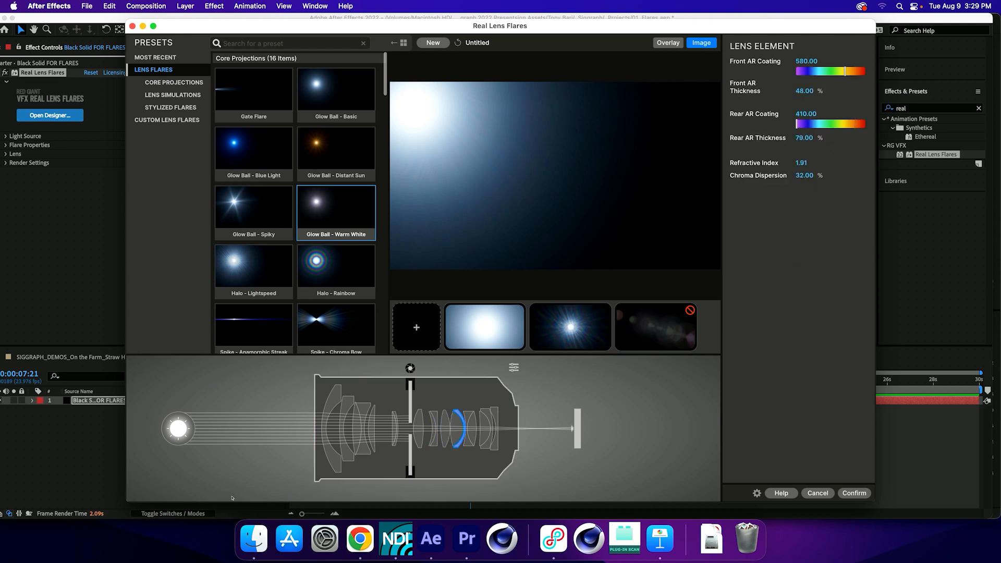
{"action": "left_click", "coordinate": [471, 429]}
{"action": "left_click", "coordinate": [485, 428]}
{"action": "left_click", "coordinate": [487, 429]}
{"action": "left_click", "coordinate": [362, 429]}
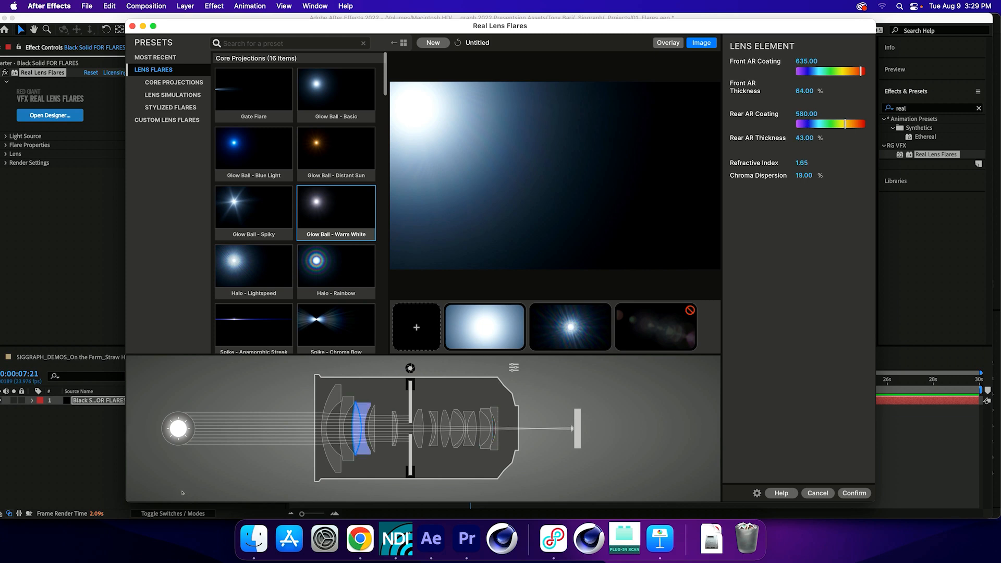
{"action": "left_click", "coordinate": [346, 428]}
{"action": "left_click", "coordinate": [331, 429]}
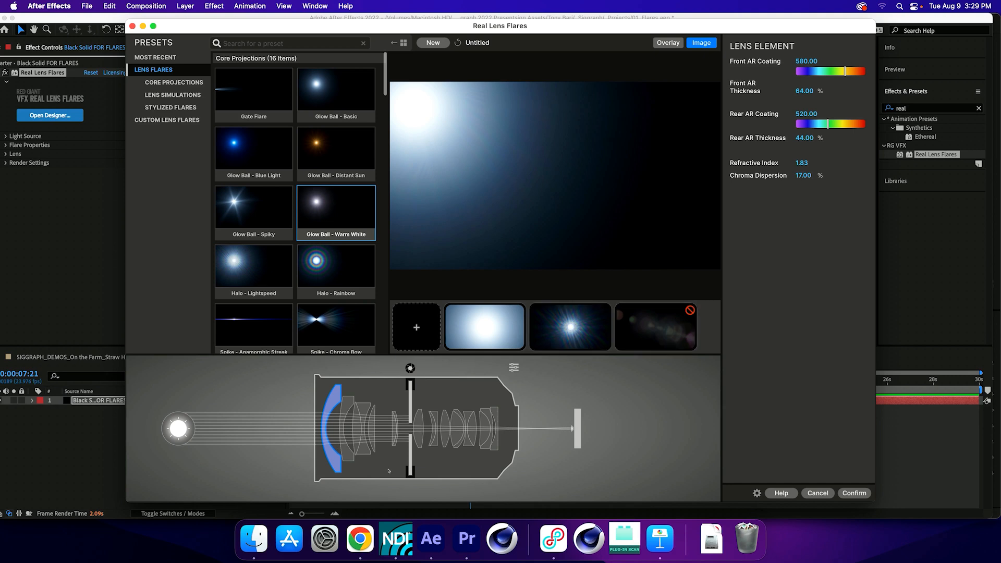
{"action": "key", "text": "Escape"}
{"action": "key", "text": "Return"}
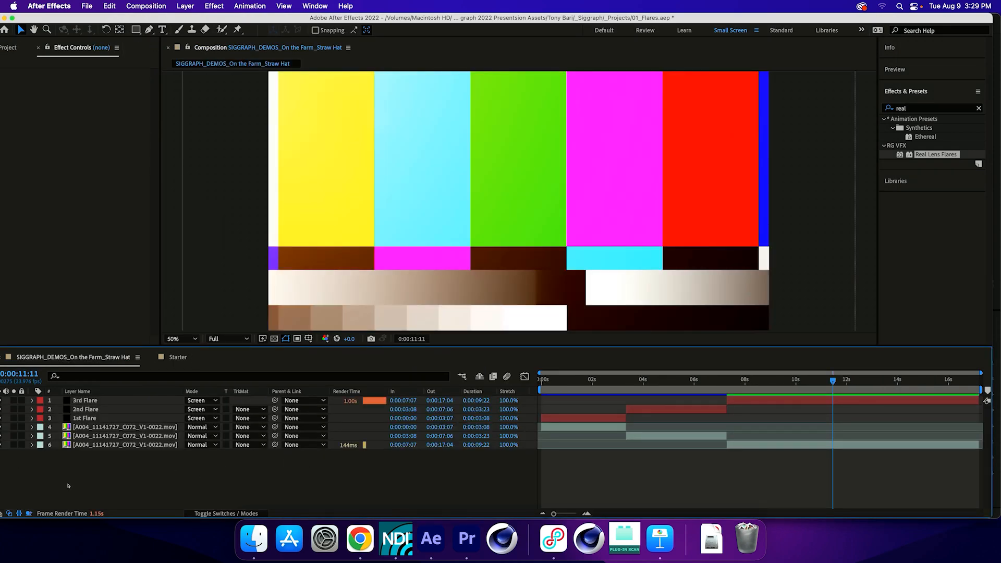
{"action": "left_click", "coordinate": [111, 427]}
{"action": "right_click", "coordinate": [111, 428]}
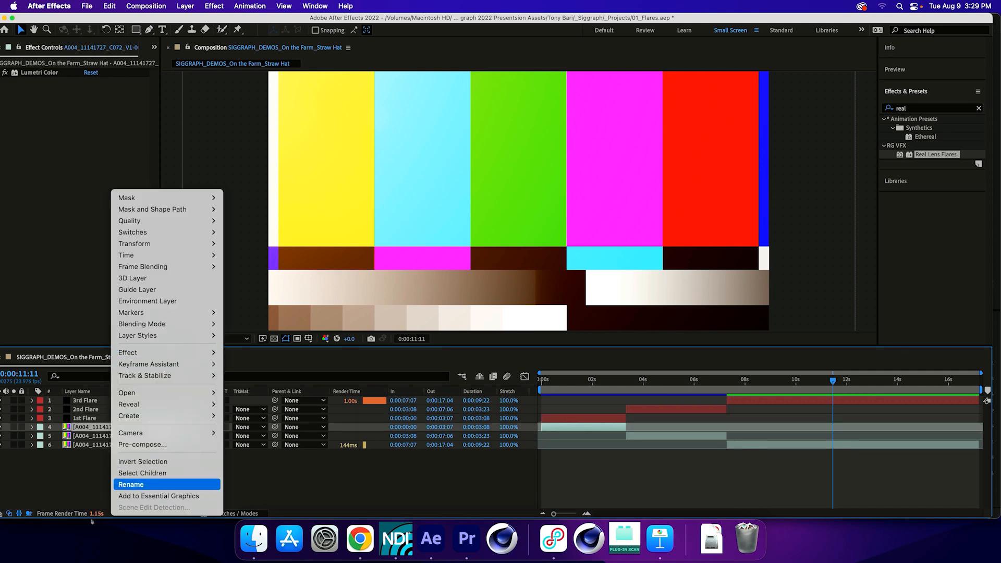
{"action": "left_click", "coordinate": [132, 520]}
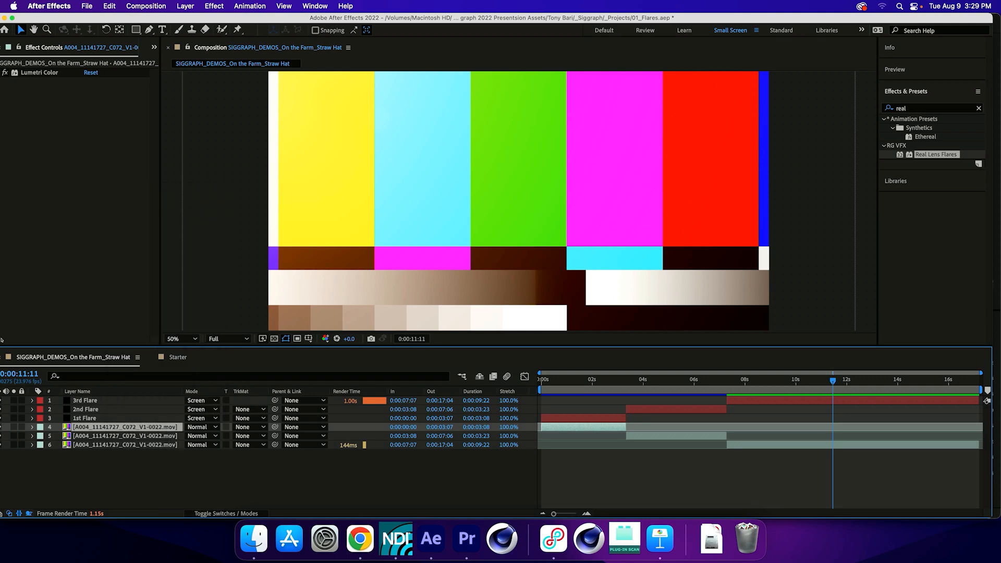
Step: Try to replace the offline CANON_V1-0016.mov footage in the project with a file from the _Siggraph folder on the G-DRIVE
{"action": "key", "text": "super+0"}
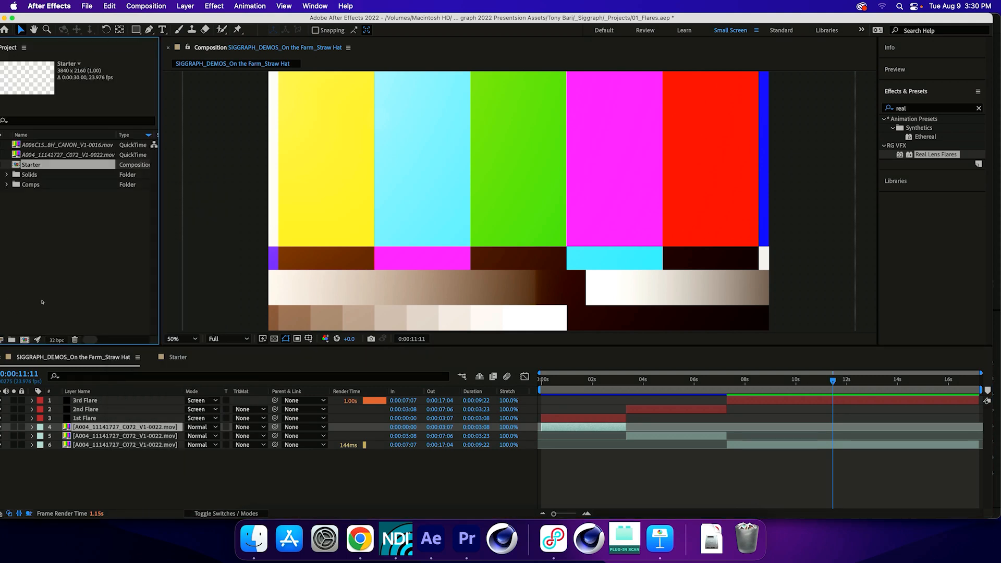
{"action": "right_click", "coordinate": [45, 144]}
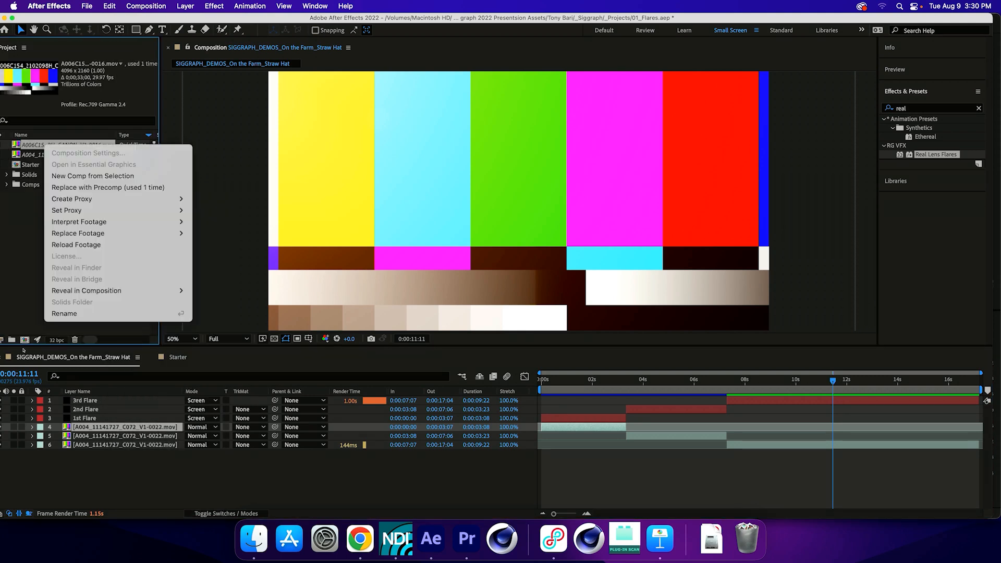
{"action": "mouse_move", "coordinate": [78, 233]}
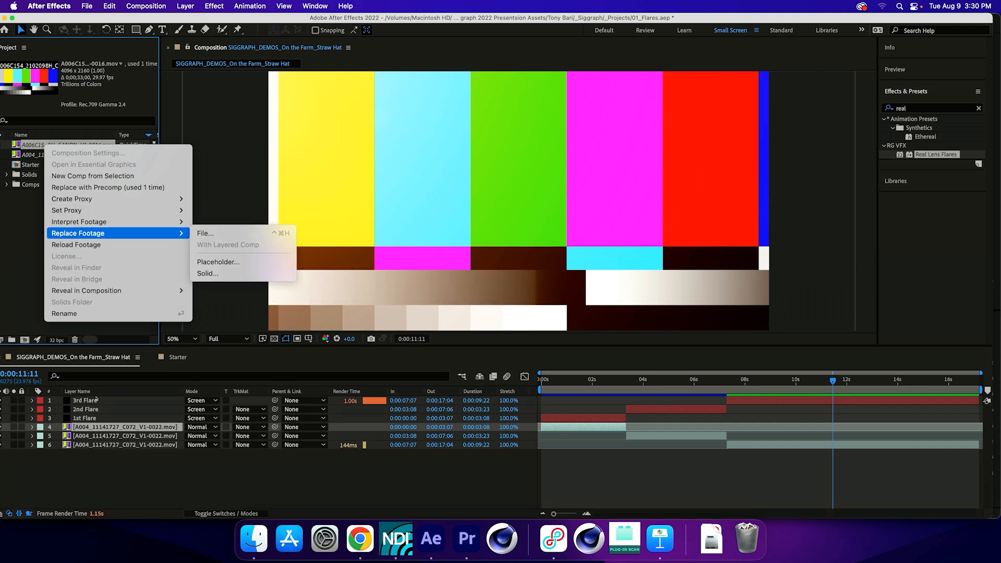
{"action": "left_click", "coordinate": [205, 233]}
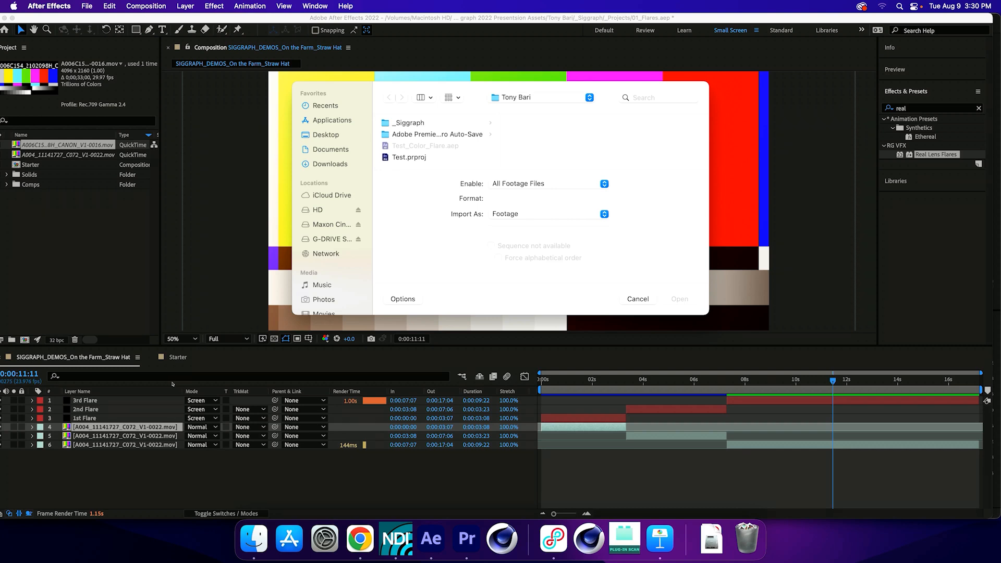
{"action": "left_click", "coordinate": [331, 239]}
{"action": "left_click", "coordinate": [408, 122]}
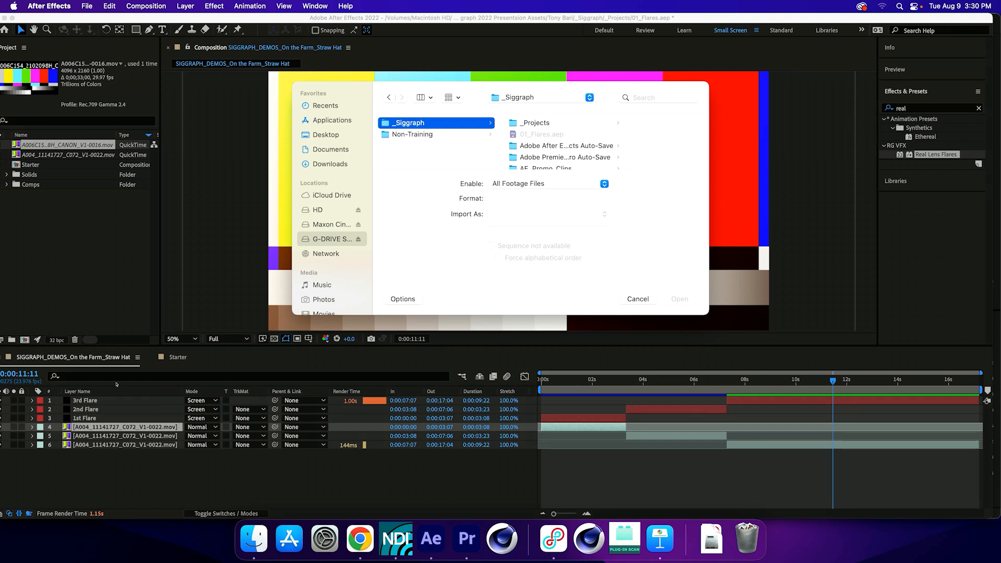
{"action": "key", "text": "Escape"}
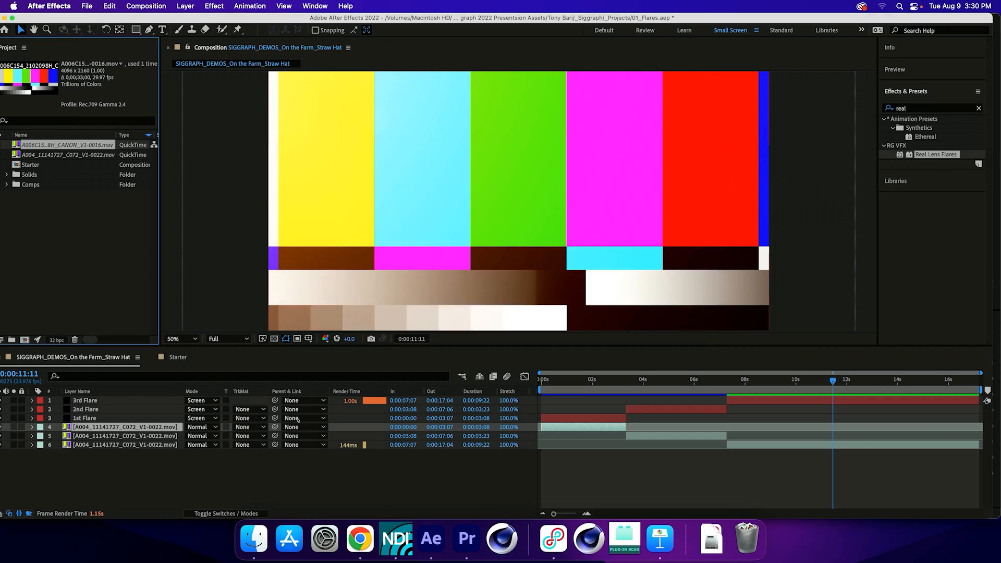
Step: Switch to Premiere Pro, move the linked comp on V2 earlier, clear of the Ambient Flare footage, and select that footage's last clip
{"action": "key", "text": "super+Tab"}
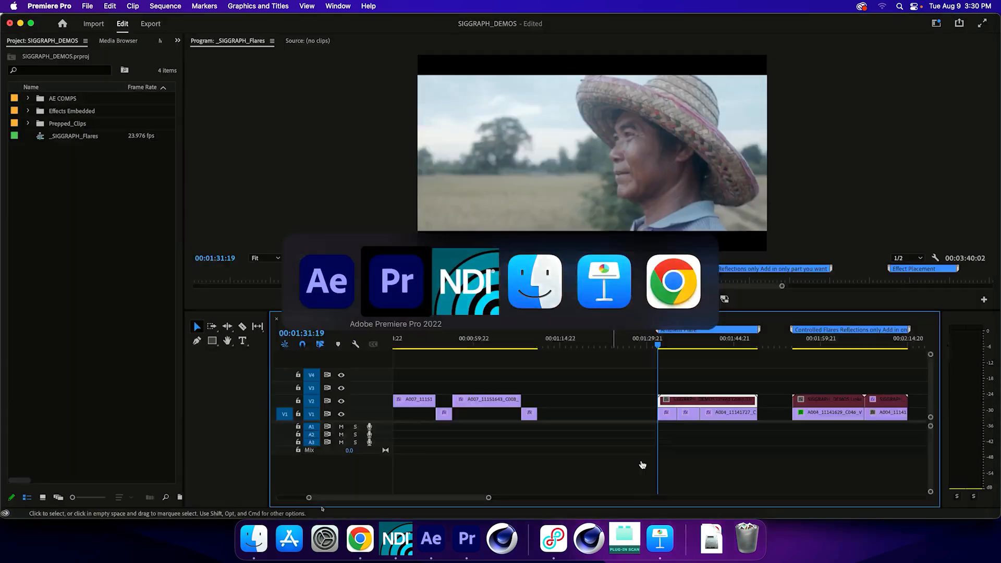
{"action": "left_click_drag", "start_coordinate": [708, 342], "coordinate": [723, 343]}
{"action": "left_click_drag", "start_coordinate": [729, 405], "coordinate": [632, 404]}
{"action": "left_click", "coordinate": [741, 412]}
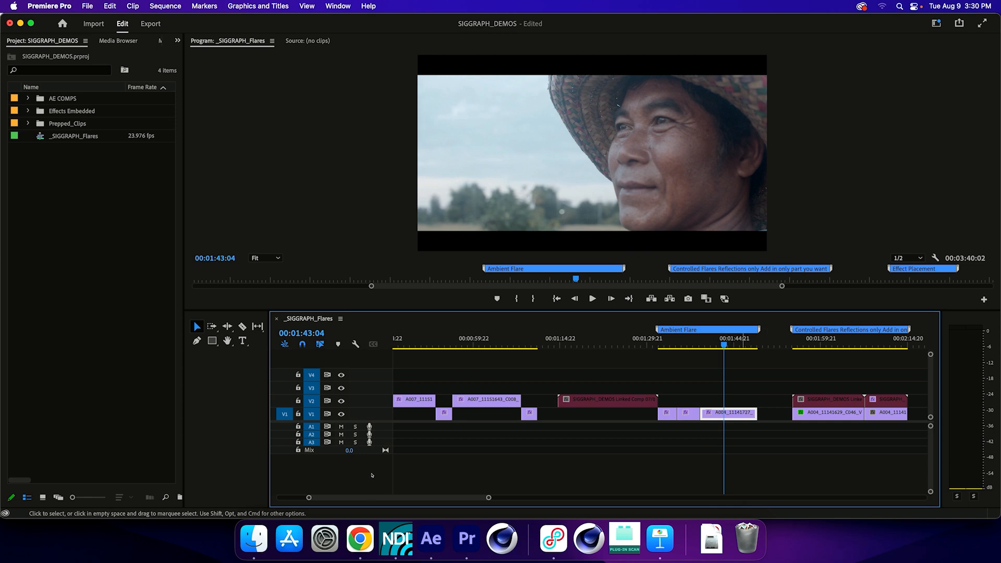
Step: Duplicate the three Ambient Flare clips from V1 onto V2, directly above the originals
{"action": "left_click_drag", "start_coordinate": [746, 394], "coordinate": [667, 410]}
{"action": "left_click_drag", "start_coordinate": [735, 412], "coordinate": [734, 401]}
{"action": "left_click_drag", "start_coordinate": [668, 345], "coordinate": [719, 345]}
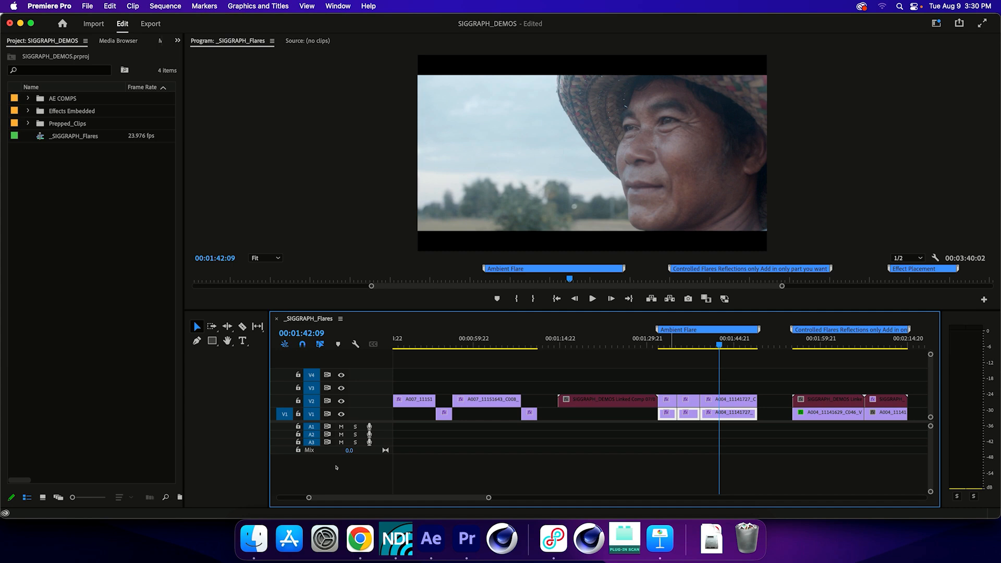
Step: Replace the three duplicated Ambient Flare clips on V2 with an After Effects composition
{"action": "left_click_drag", "start_coordinate": [667, 375], "coordinate": [737, 398]}
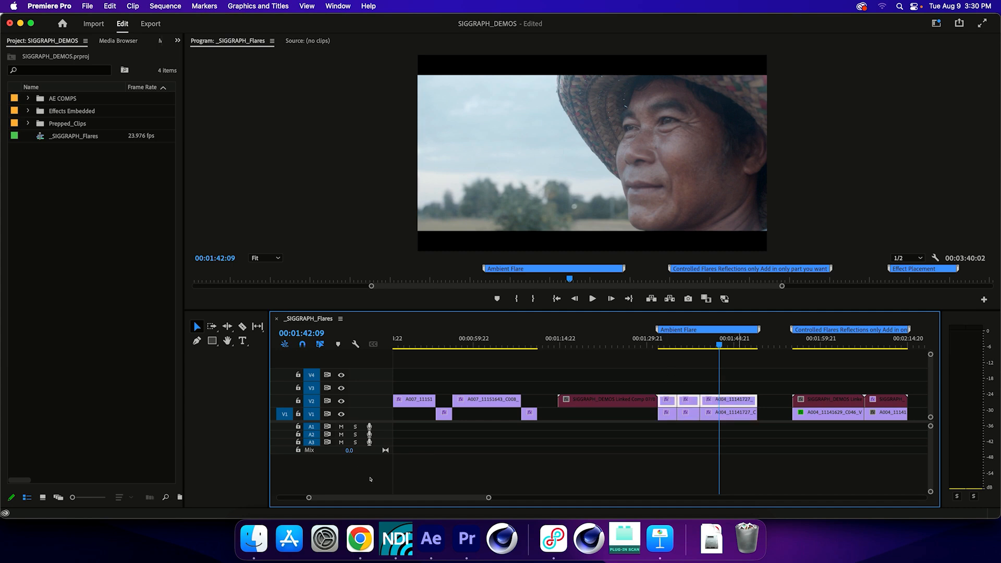
{"action": "right_click", "coordinate": [737, 399]}
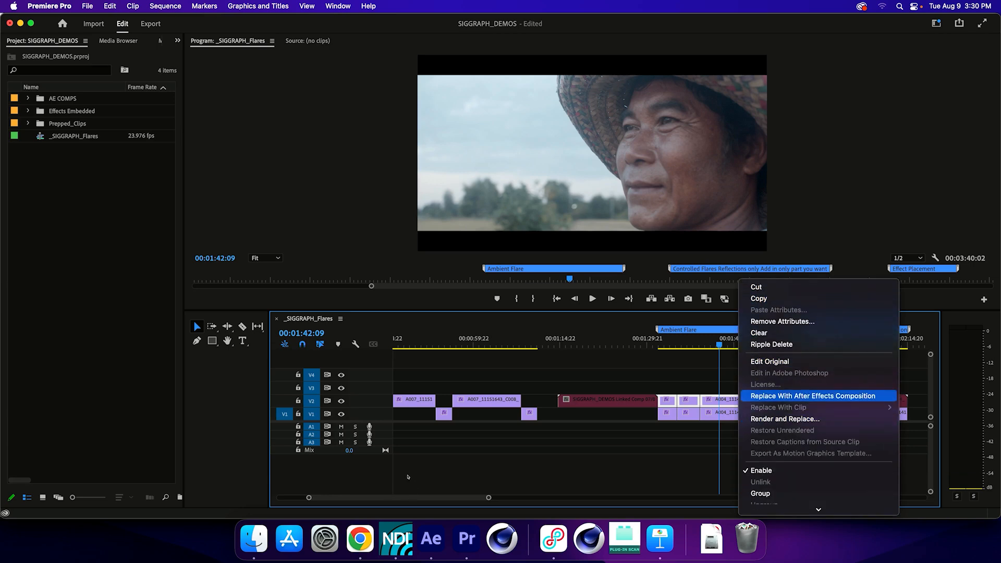
{"action": "left_click", "coordinate": [812, 396]}
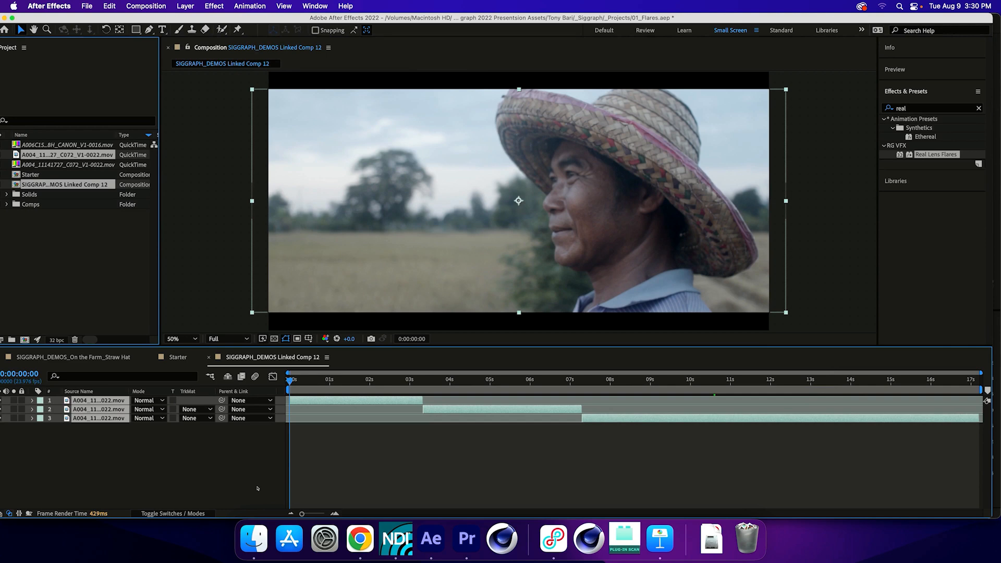
Step: Scale all three footage layers in the new linked comp to 116% so they fill the frame
{"action": "left_click_drag", "start_coordinate": [331, 380], "coordinate": [697, 381]}
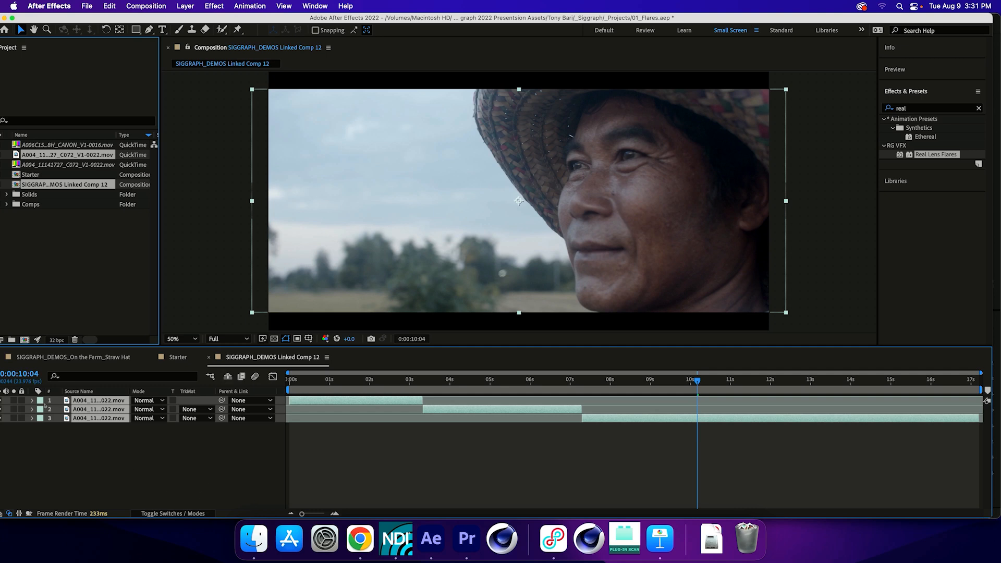
{"action": "key", "text": "s"}
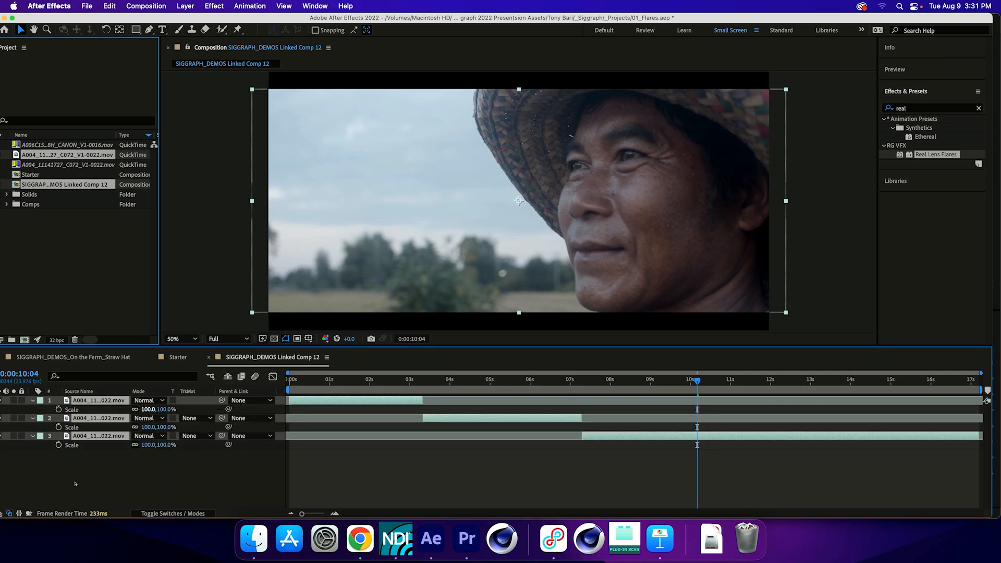
{"action": "left_click_drag", "start_coordinate": [148, 410], "coordinate": [156, 409]}
{"action": "key", "text": "alt+plus"}
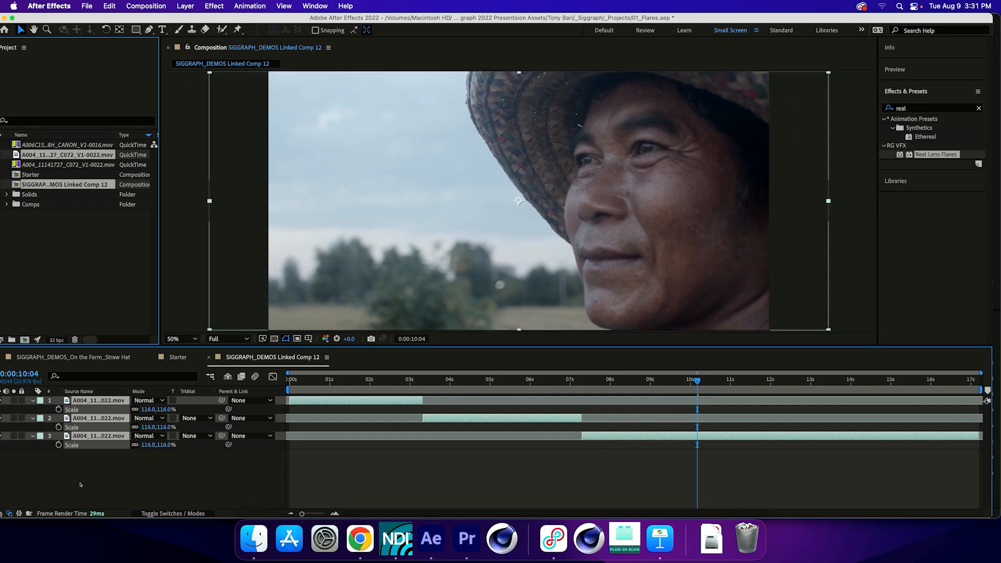
{"action": "key", "text": "Home"}
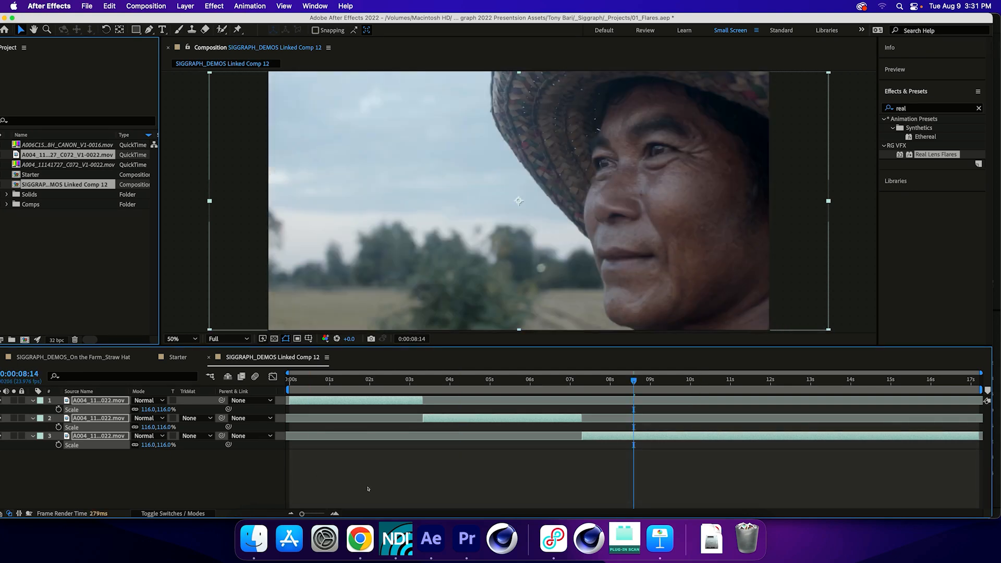
Step: Create a black 3840 x 2160 solid named Black Solid for FLARES above the footage layers
{"action": "left_click", "coordinate": [368, 490]}
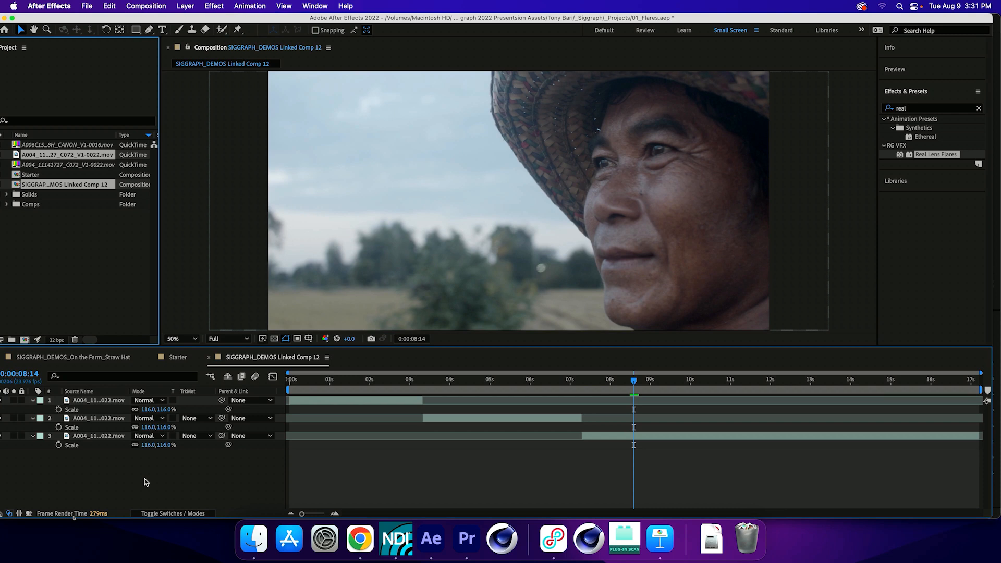
{"action": "key", "text": "super+y"}
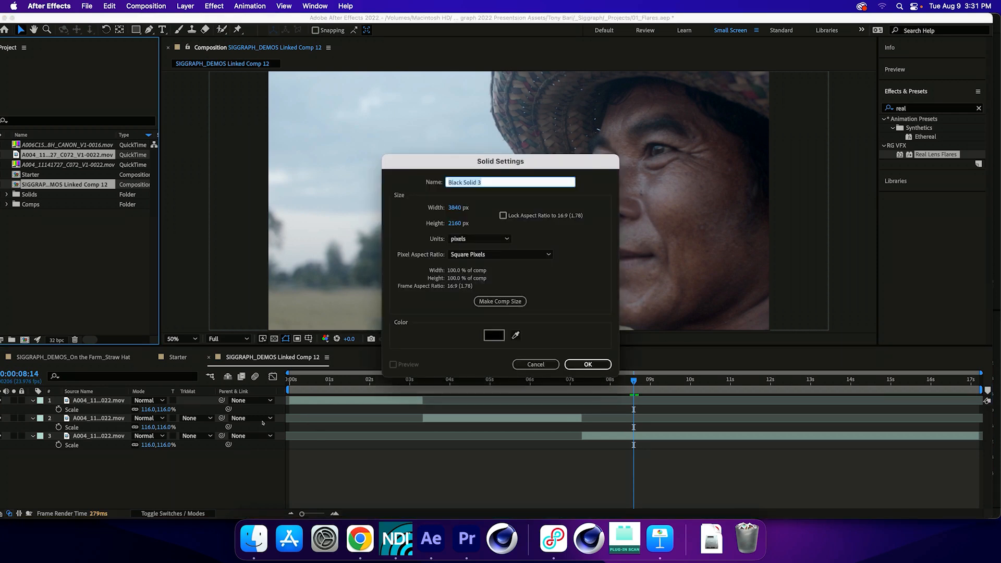
{"action": "key", "text": "Tab"}
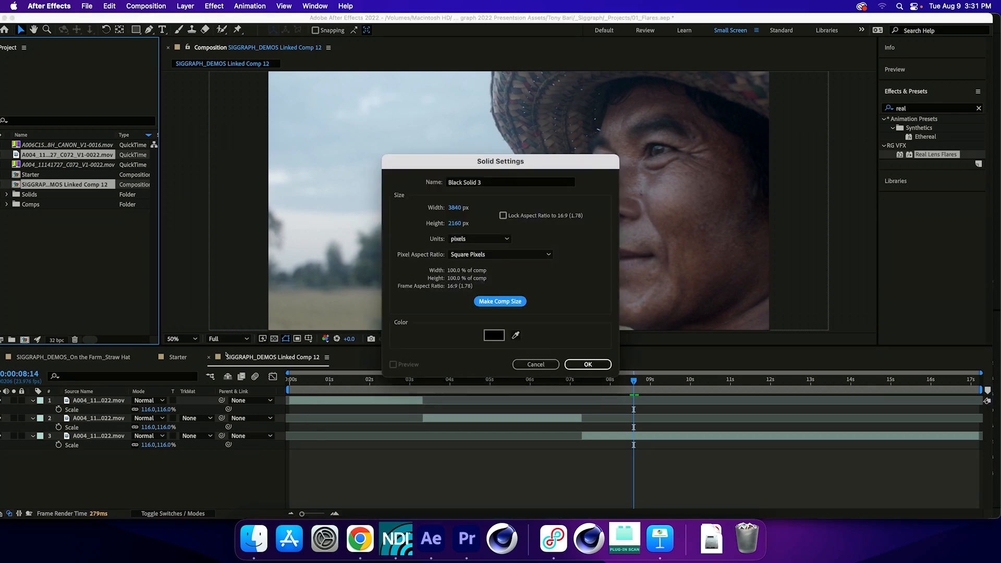
{"action": "left_click", "coordinate": [491, 181]}
{"action": "key", "text": "BackSpace"}
{"action": "key", "text": "BackSpace"}
{"action": "type", "text": "for FLARES"}
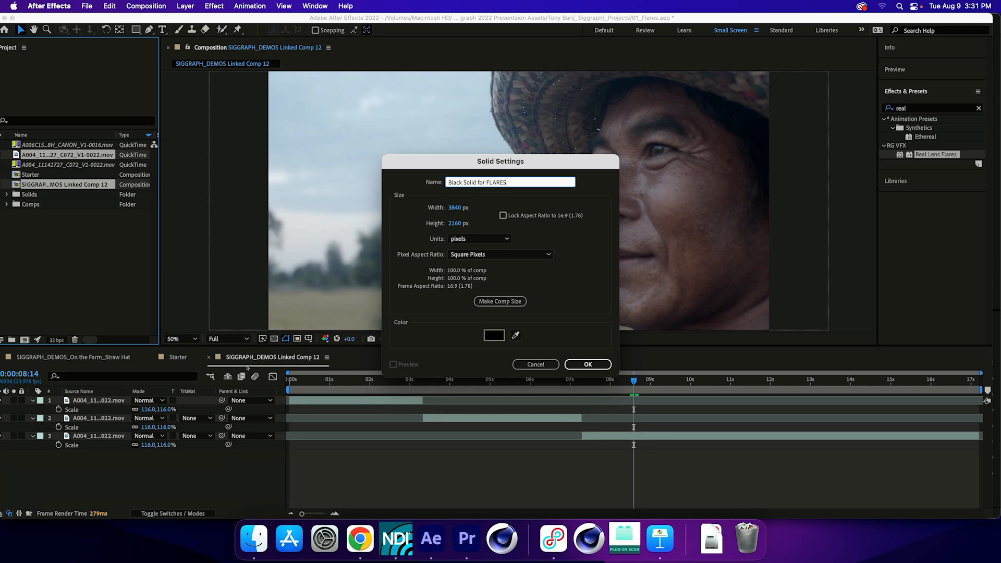
{"action": "key", "text": "Return"}
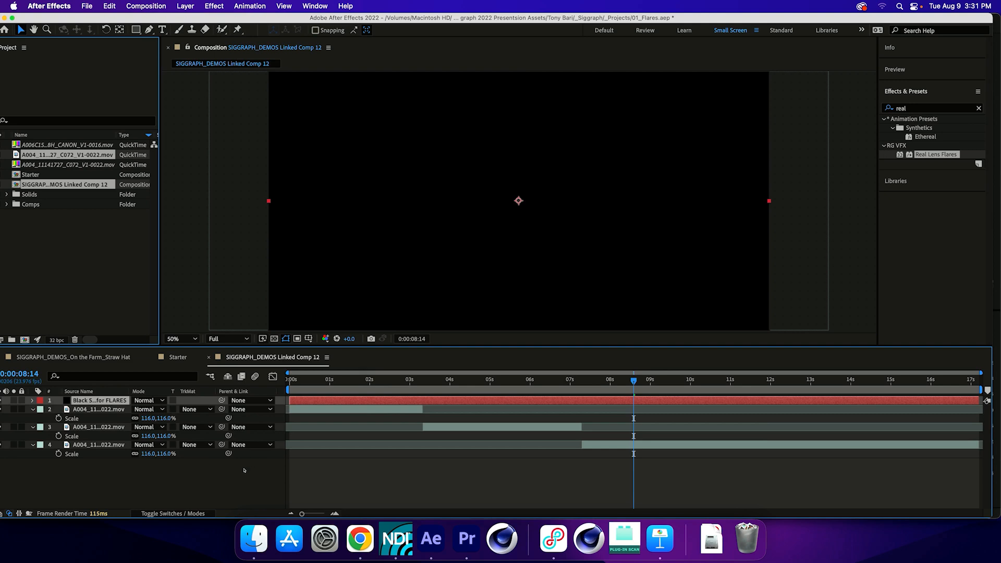
Step: Split the flare solid at 0:00:03:08, at the cut between the first and second footage layers
{"action": "key", "text": "Page_Up"}
{"action": "key", "text": "Page_Up"}
{"action": "key", "text": "Page_Up"}
{"action": "key", "text": "Page_Up"}
{"action": "key", "text": "Page_Up"}
{"action": "key", "text": "Page_Up"}
{"action": "key", "text": "Page_Up"}
{"action": "key", "text": "Page_Up"}
{"action": "key", "text": "Page_Up"}
{"action": "key", "text": "Page_Up"}
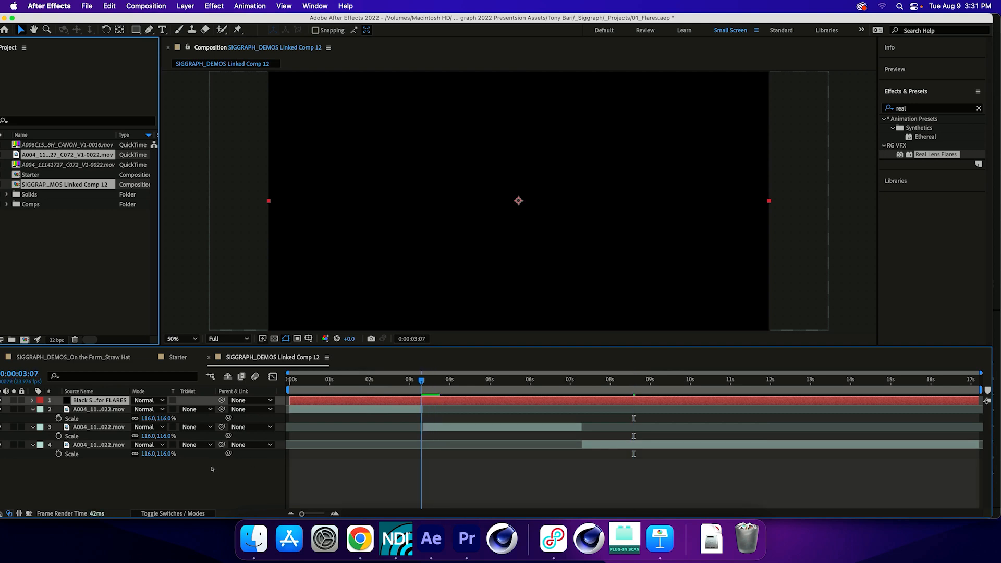
{"action": "key", "text": "="}
{"action": "key", "text": "="}
{"action": "key", "text": "="}
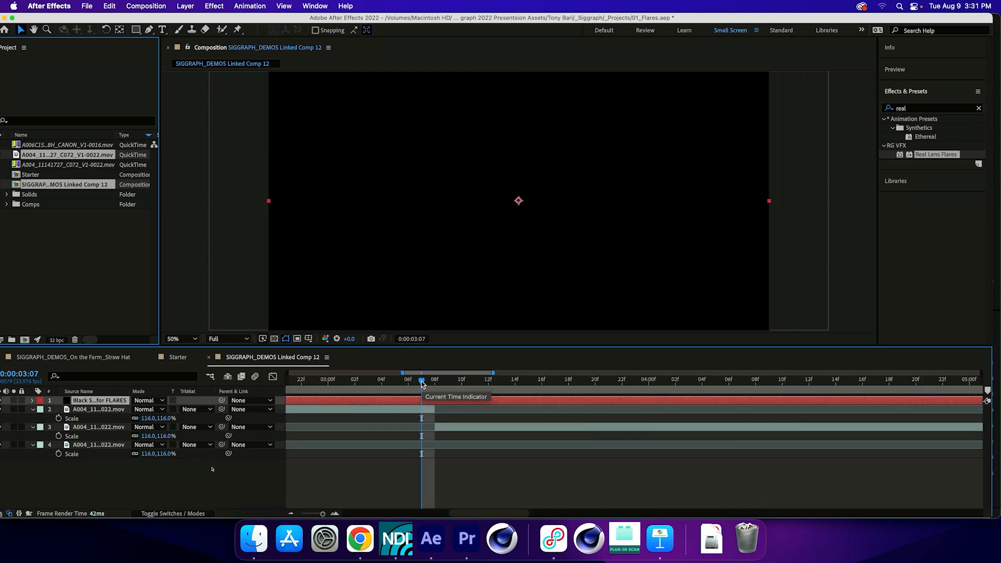
{"action": "key", "text": "Page_Down"}
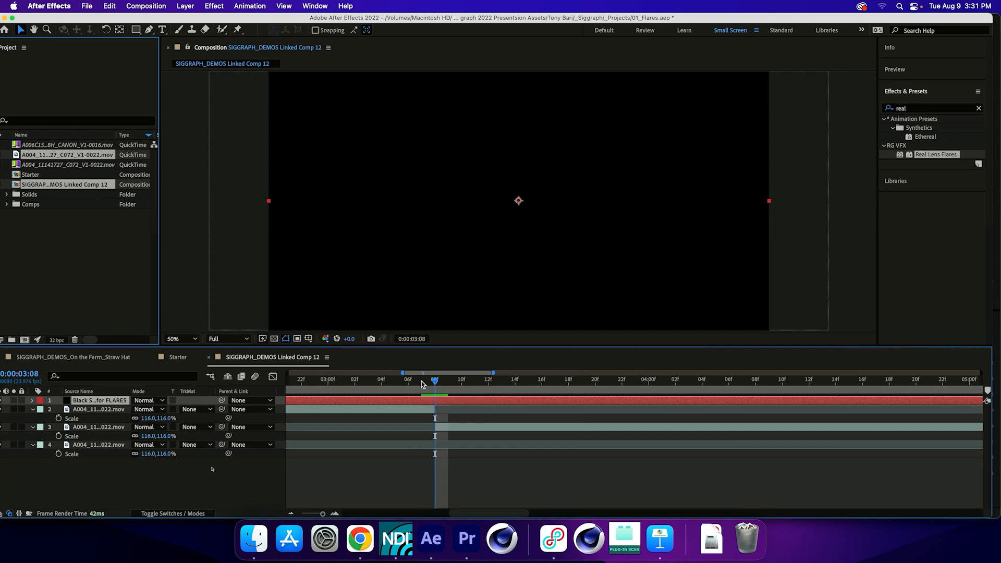
{"action": "key", "text": "super+shift+d"}
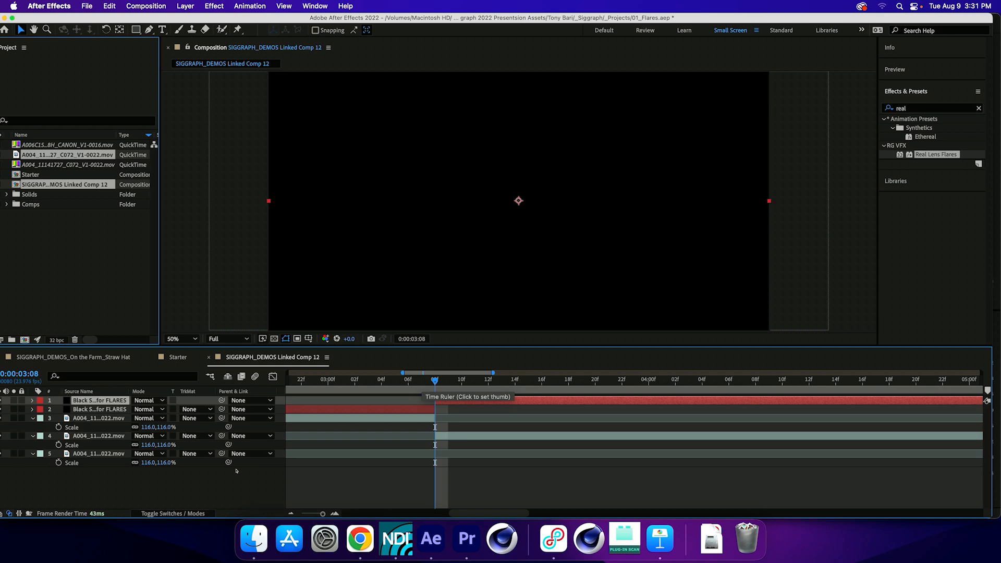
{"action": "key", "text": "minus"}
{"action": "key", "text": "minus"}
{"action": "key", "text": "minus"}
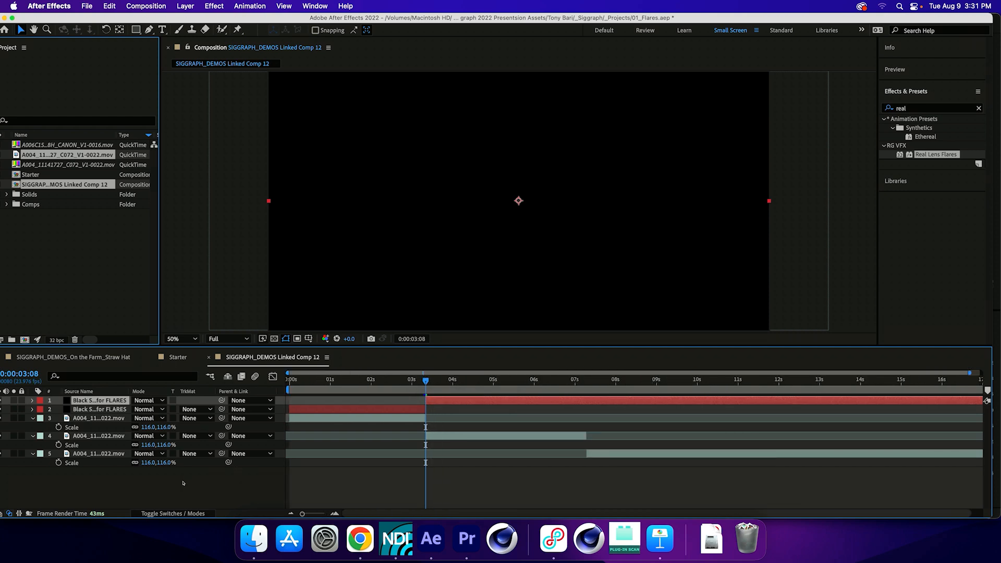
Step: Apply Real Lens Flares to the later flare solid and set both flare solids' blending modes to Screen
{"action": "key", "text": "super+Down"}
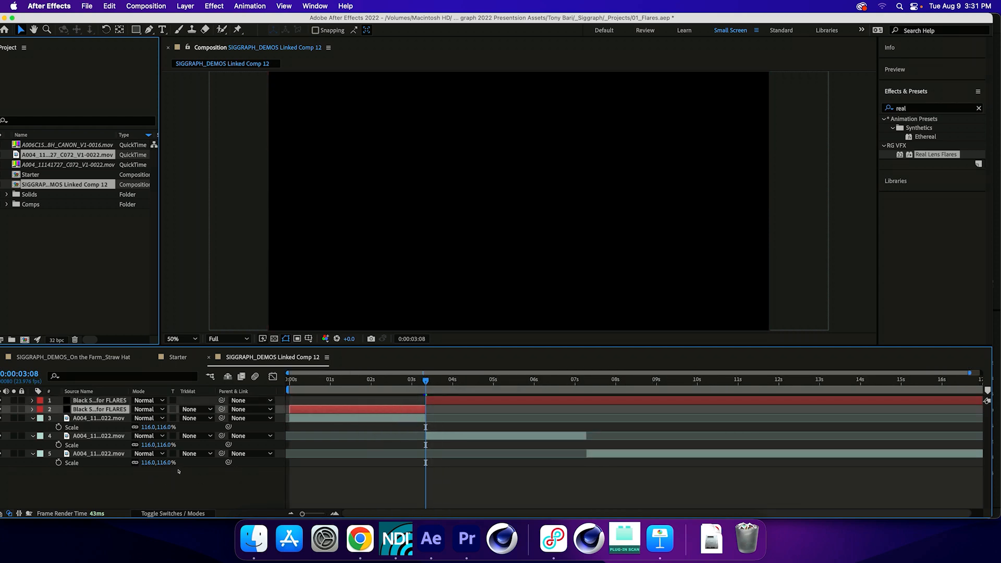
{"action": "left_click_drag", "start_coordinate": [456, 352], "coordinate": [355, 186]}
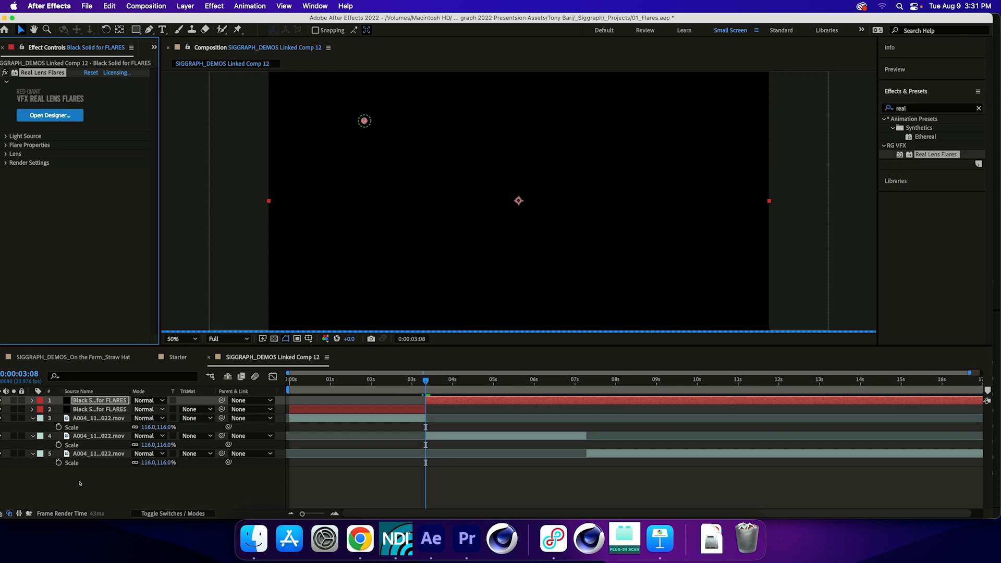
{"action": "left_click", "coordinate": [148, 400]}
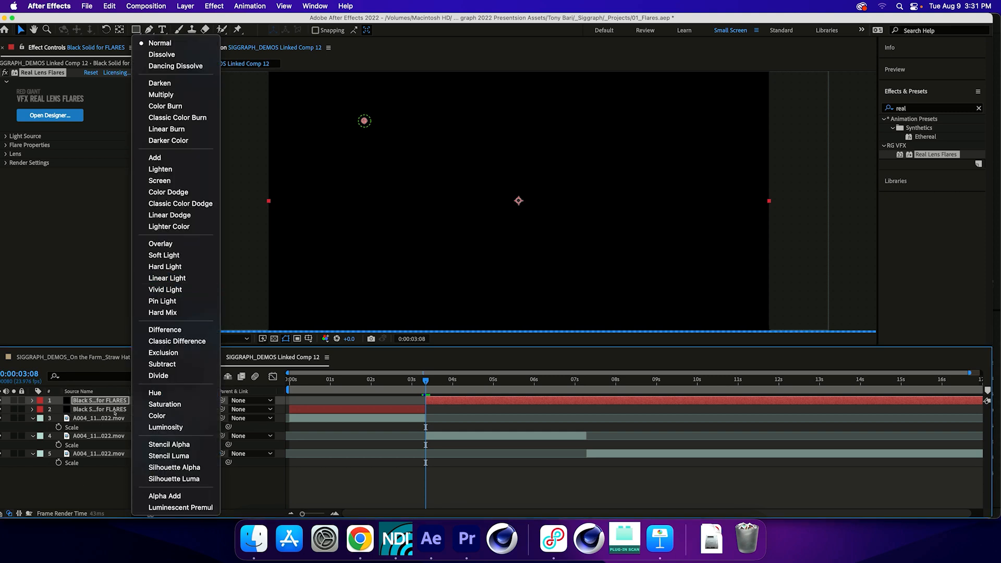
{"action": "left_click", "coordinate": [196, 181]}
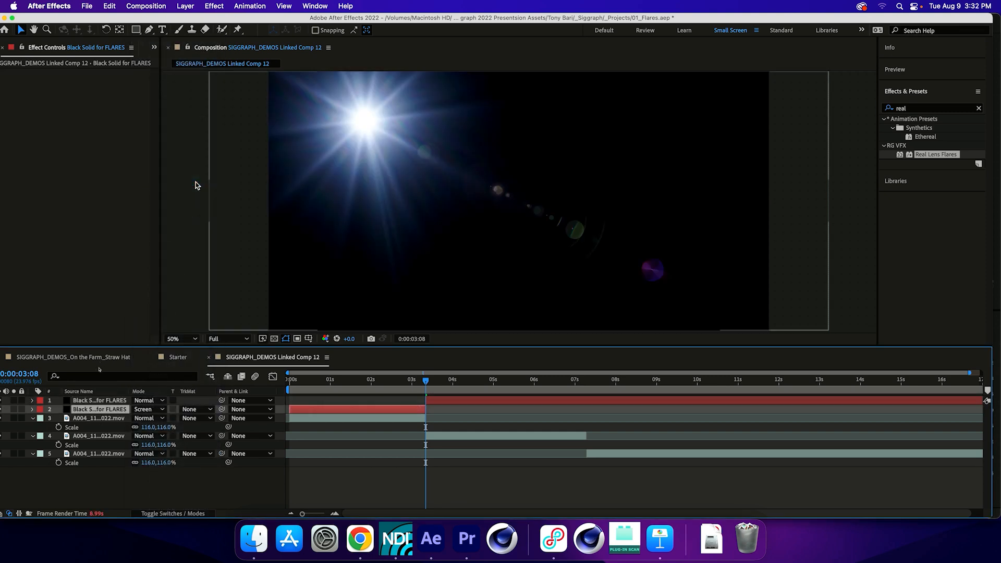
{"action": "left_click", "coordinate": [376, 380]}
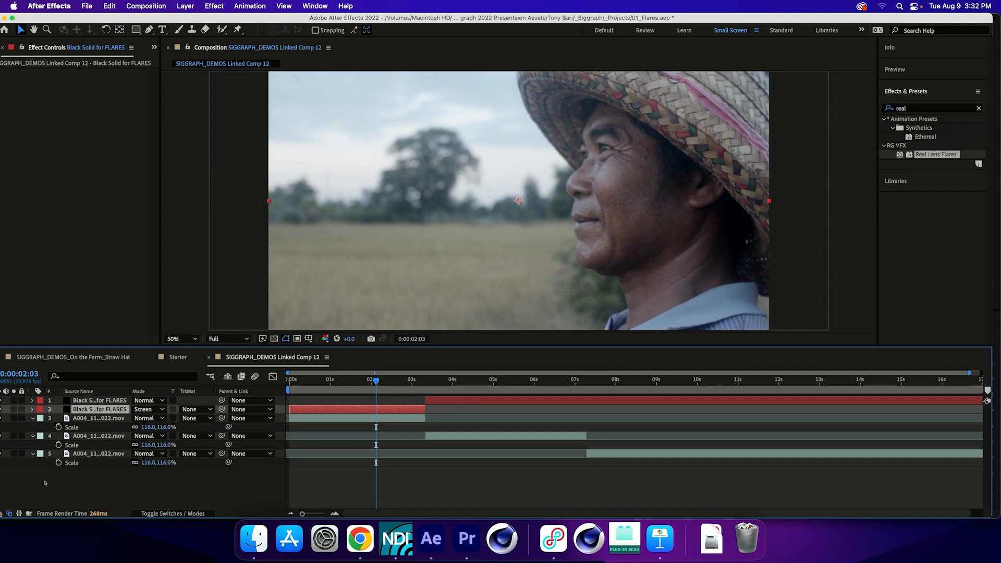
{"action": "left_click", "coordinate": [126, 401]}
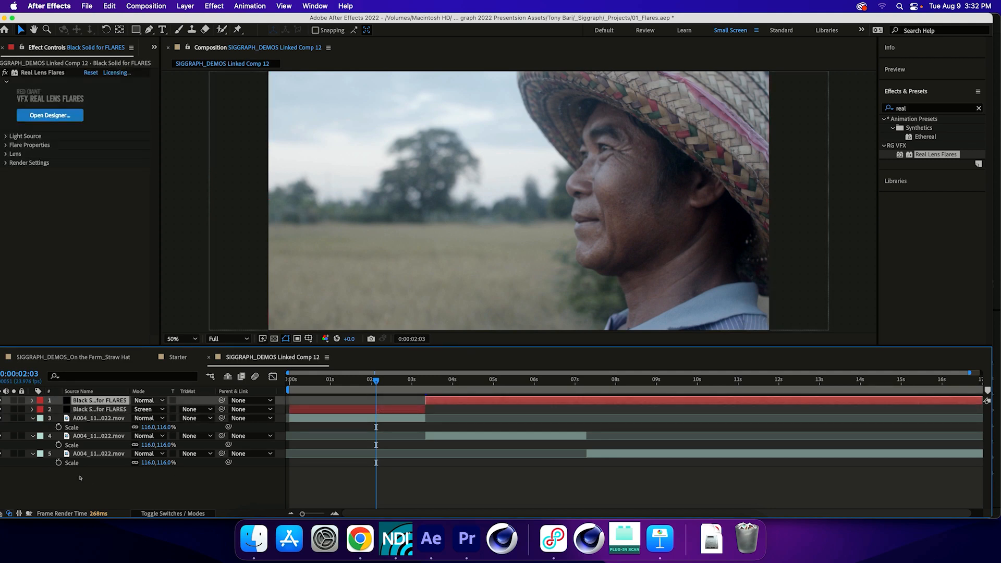
{"action": "left_click", "coordinate": [161, 400]}
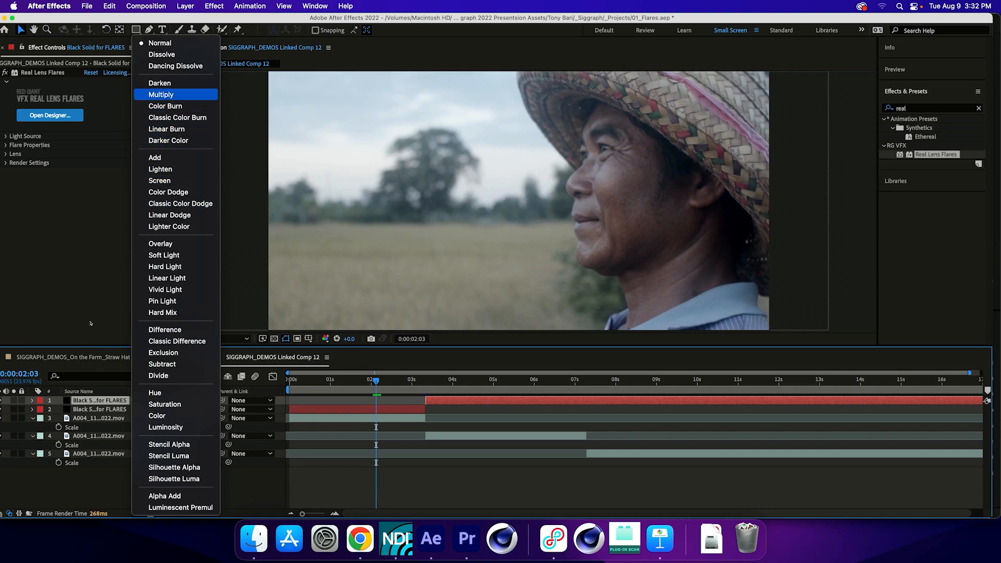
{"action": "left_click", "coordinate": [159, 180]}
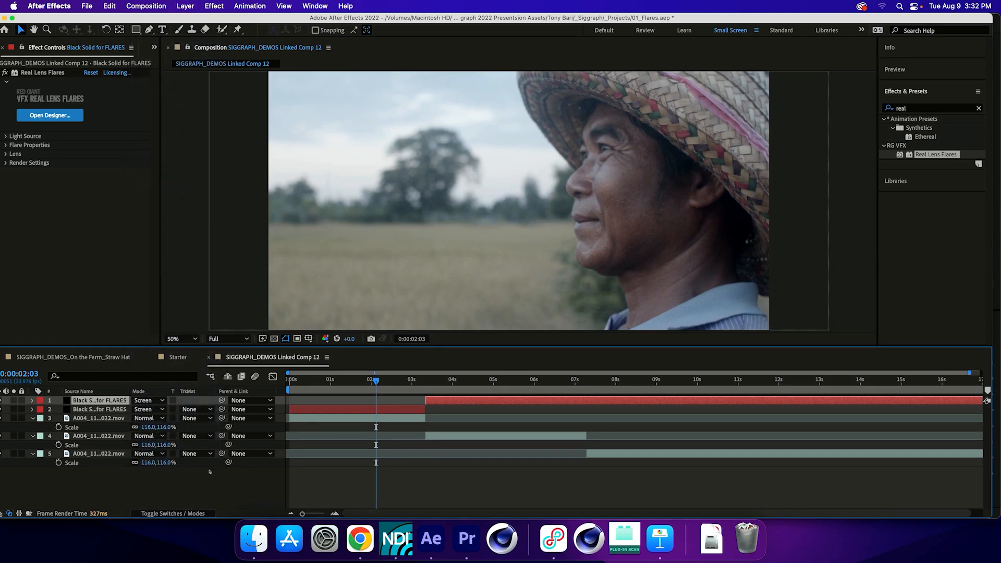
Step: Move the flare solid over the first shot to the top of the layer stack and apply Real Lens Flares to it
{"action": "key", "text": "super+Down"}
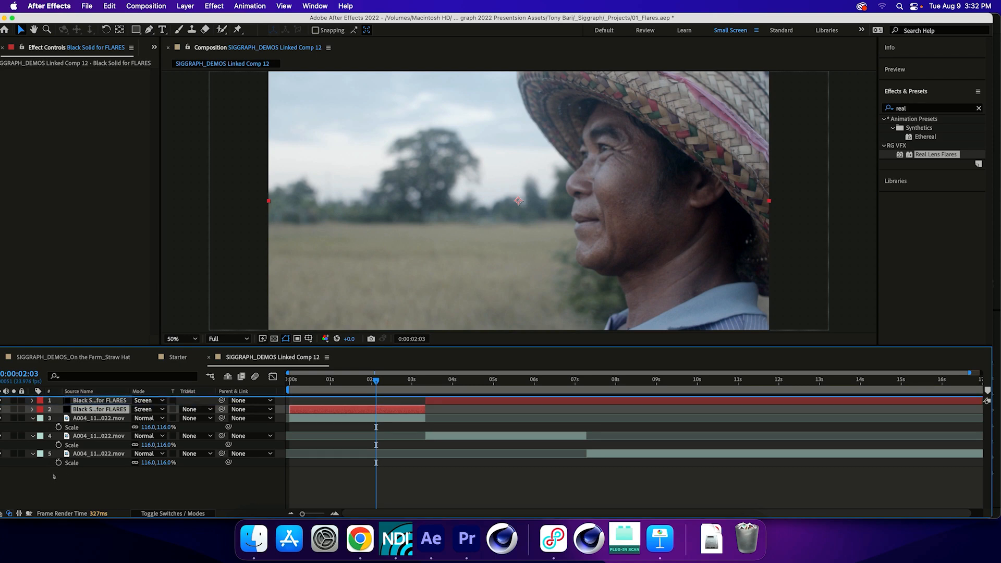
{"action": "key", "text": "super+]"}
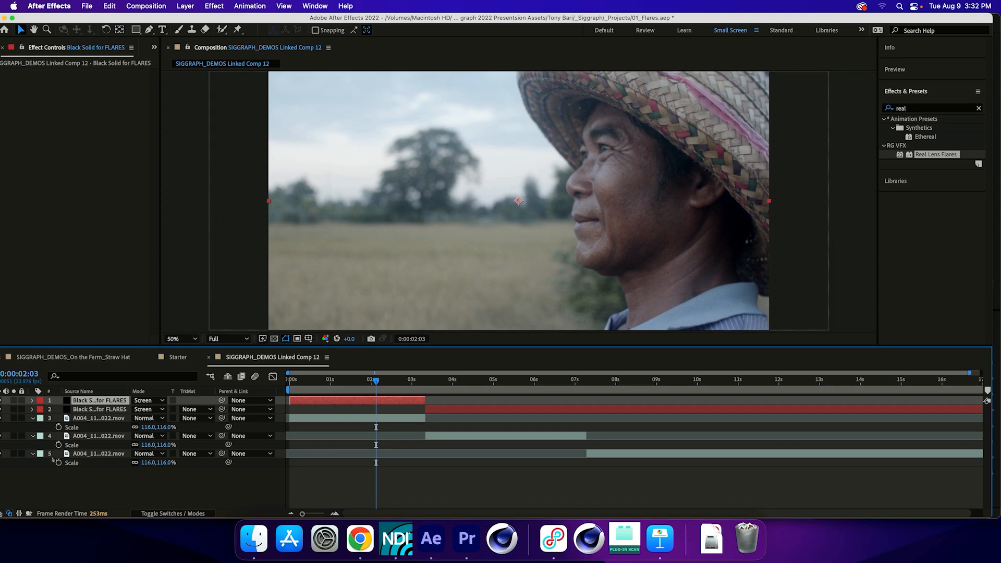
{"action": "left_click_drag", "start_coordinate": [936, 154], "coordinate": [83, 183]}
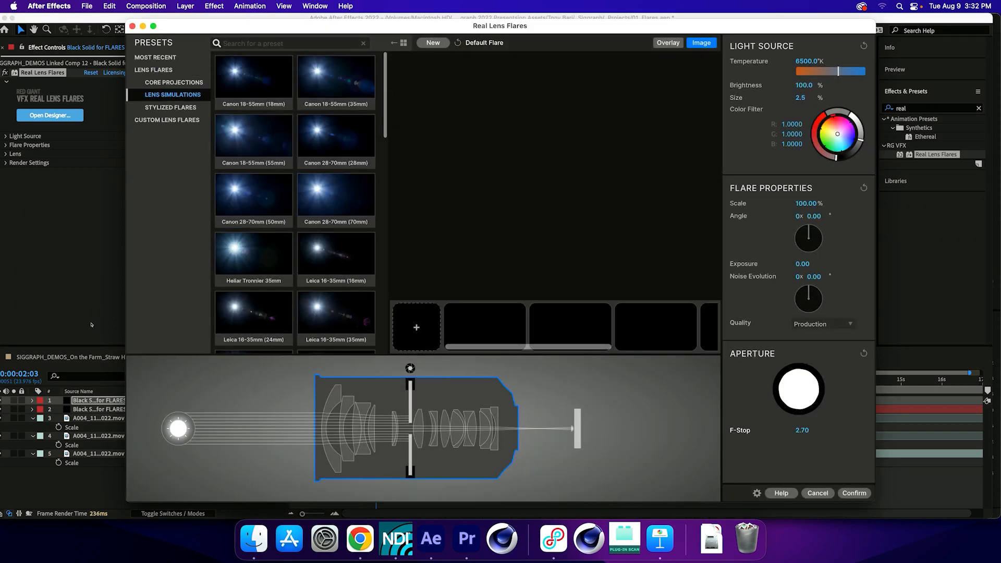
Step: Browse the designer's Stylized Flares, Core Projections and Lens Simulations presets to compare the available flares
{"action": "key", "text": "Down"}
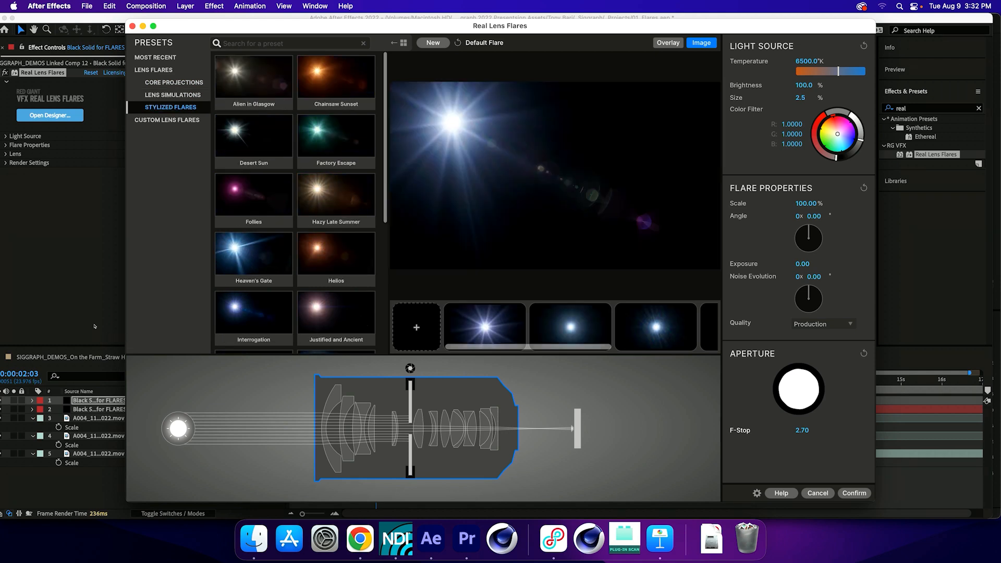
{"action": "key", "text": "Up"}
{"action": "key", "text": "Up"}
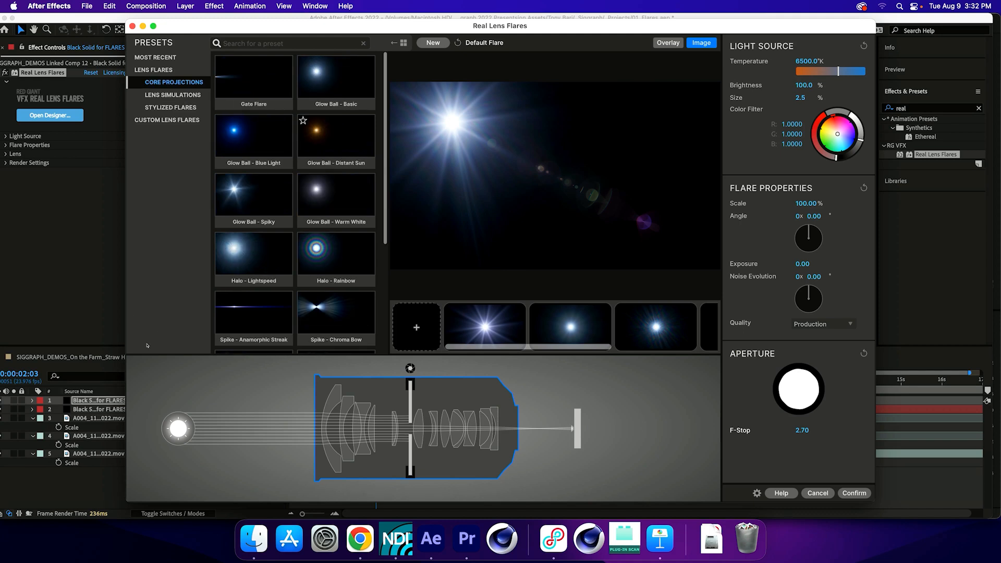
{"action": "scroll", "coordinate": [141, 337], "scroll_direction": "down", "scroll_amount": 3}
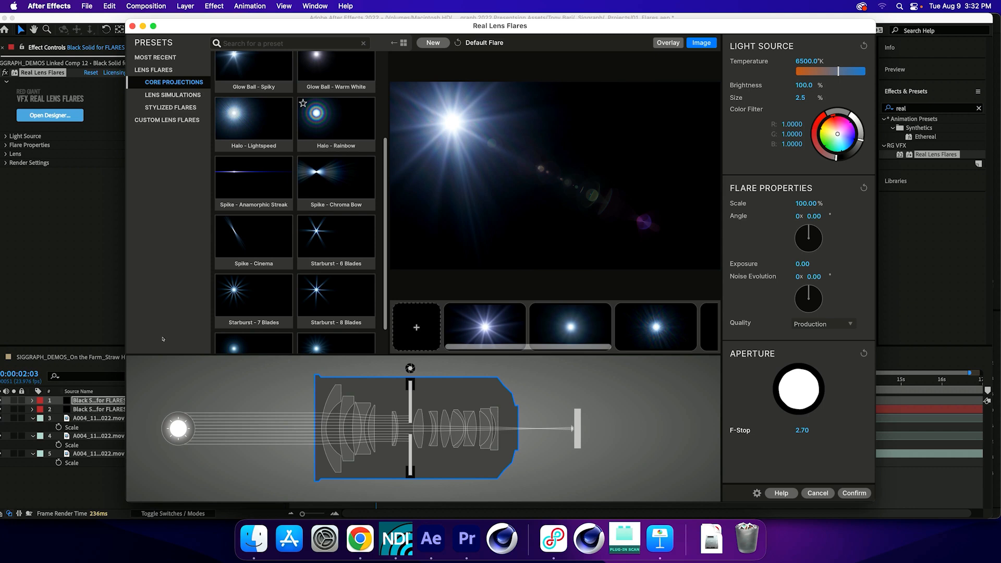
{"action": "scroll", "coordinate": [104, 336], "scroll_direction": "down", "scroll_amount": 2}
{"action": "key", "text": "Down"}
{"action": "key", "text": "Down"}
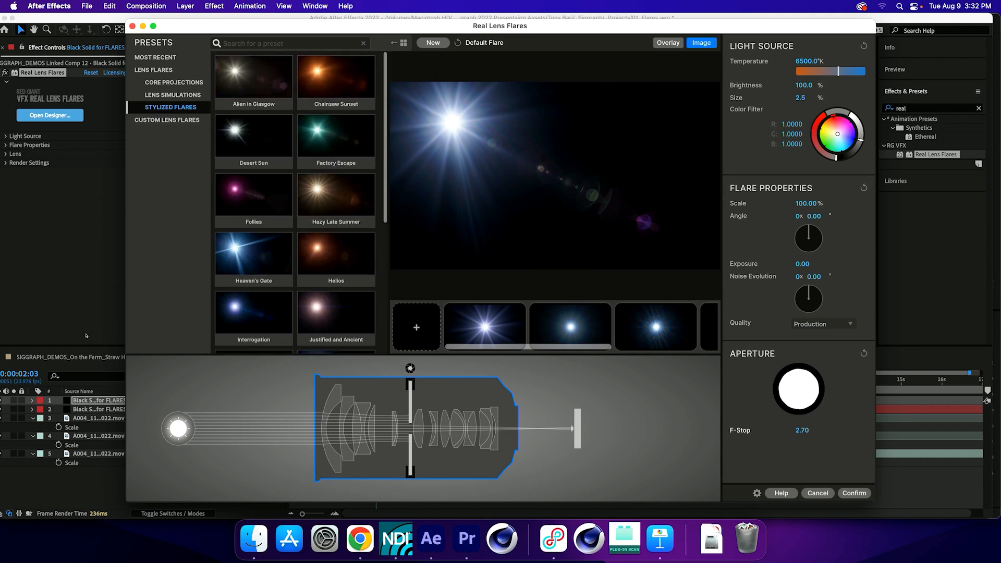
{"action": "key", "text": "Up"}
{"action": "scroll", "coordinate": [81, 325], "scroll_direction": "down", "scroll_amount": 12}
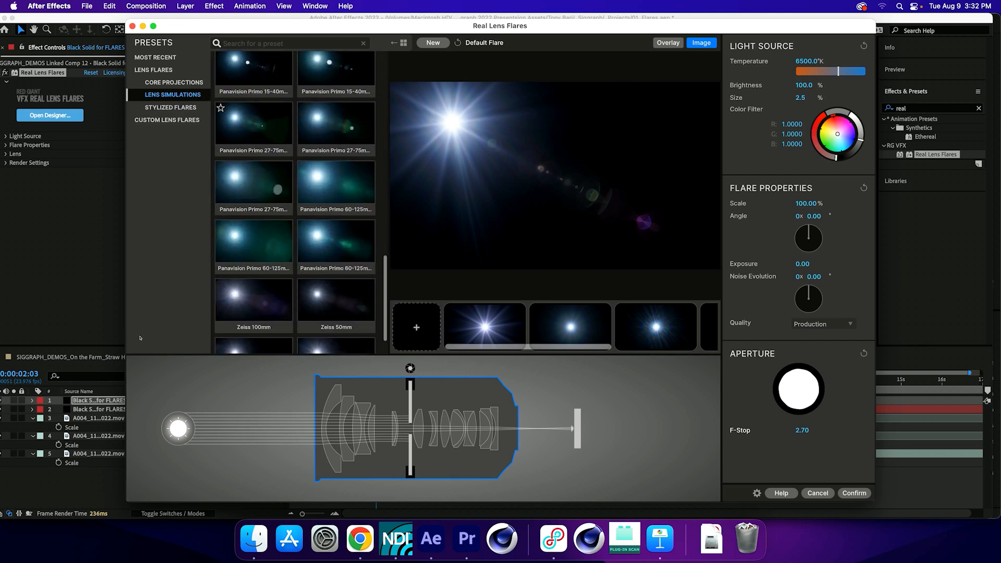
{"action": "scroll", "coordinate": [139, 338], "scroll_direction": "up", "scroll_amount": 15}
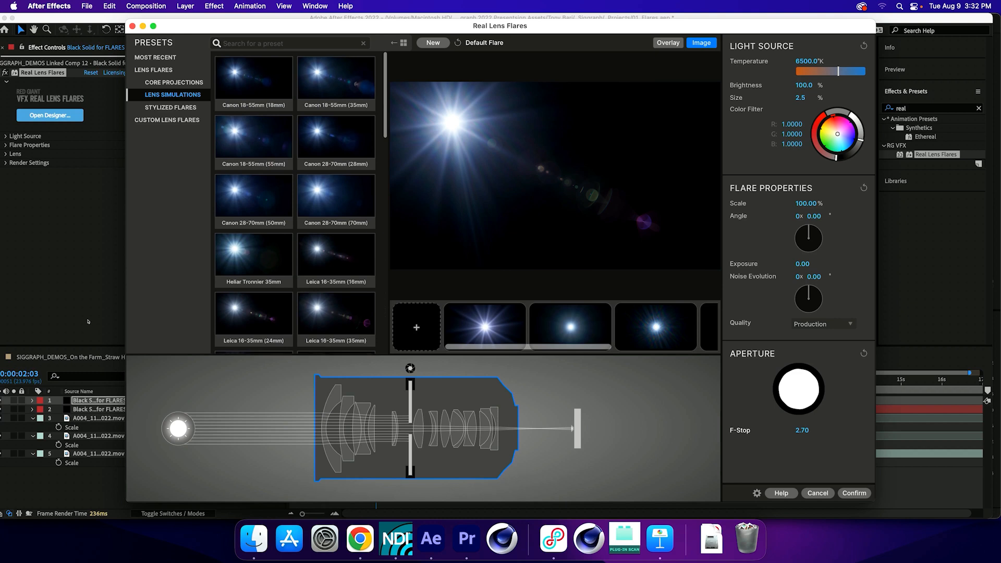
Step: Load the Glow Ball - Distant Sun preset from Core Projections and confirm it for the first shot's flare
{"action": "key", "text": "Up"}
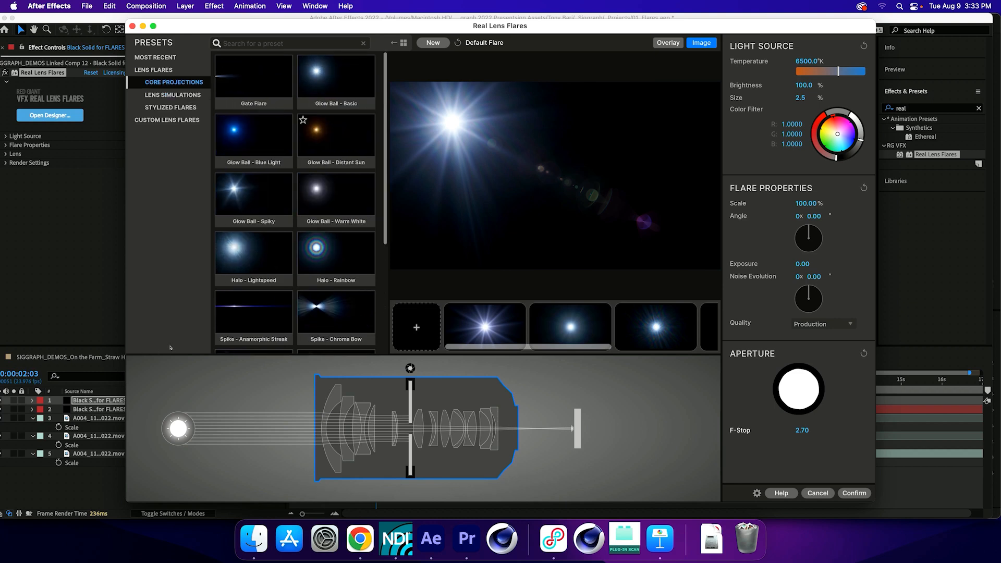
{"action": "left_click", "coordinate": [336, 140]}
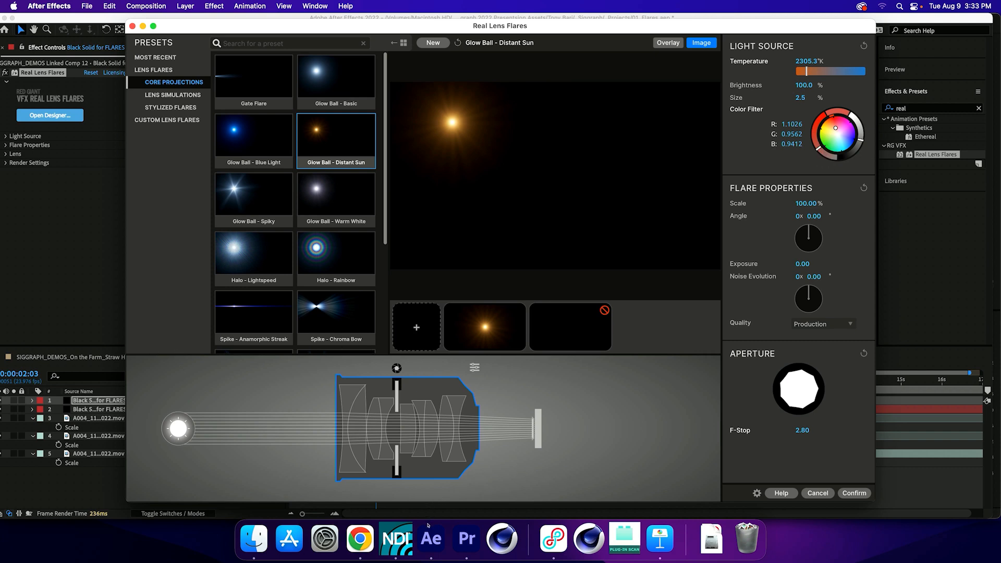
{"action": "left_click", "coordinate": [854, 492]}
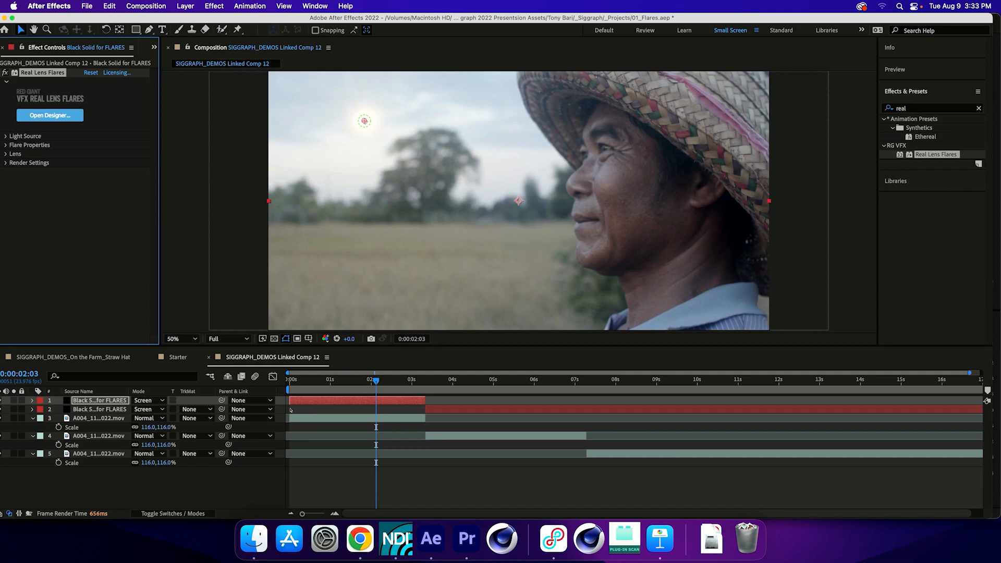
Step: Place the flare in the sky's upper-left corner at about 100.5, 224.2, with brightness 136% and size 6.7%
{"action": "left_click_drag", "start_coordinate": [364, 120], "coordinate": [302, 92]}
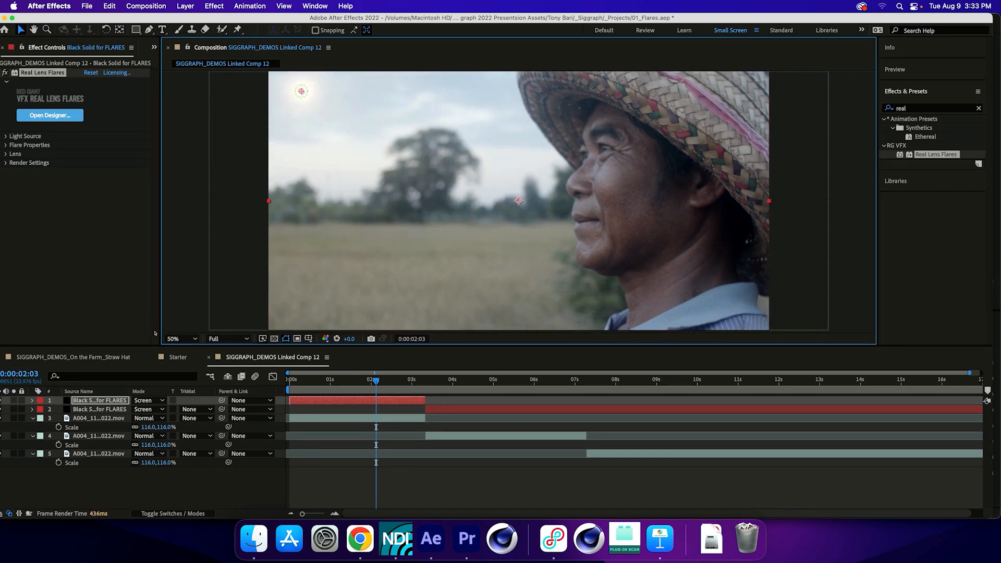
{"action": "left_click", "coordinate": [6, 136]}
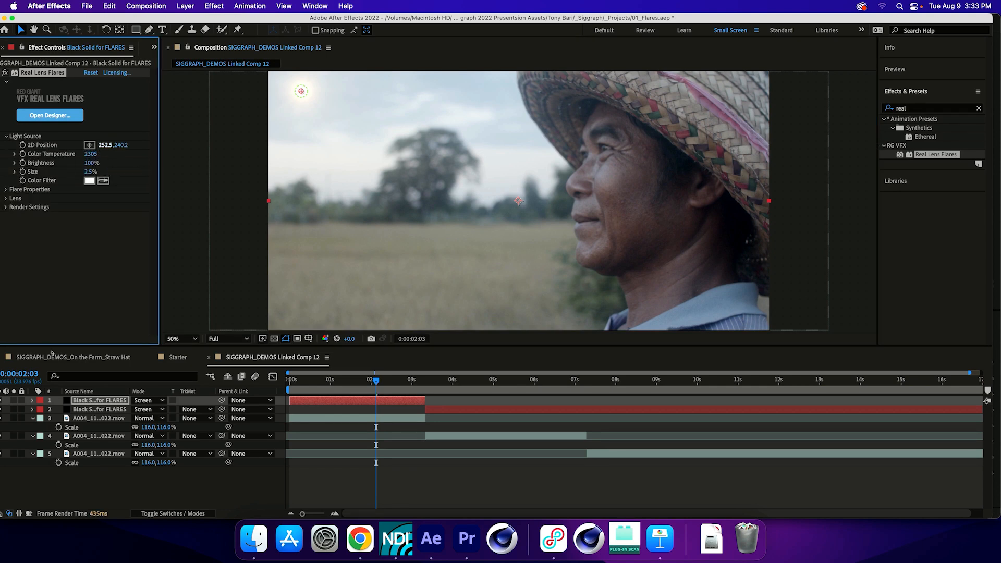
{"action": "left_click_drag", "start_coordinate": [91, 163], "coordinate": [113, 171]}
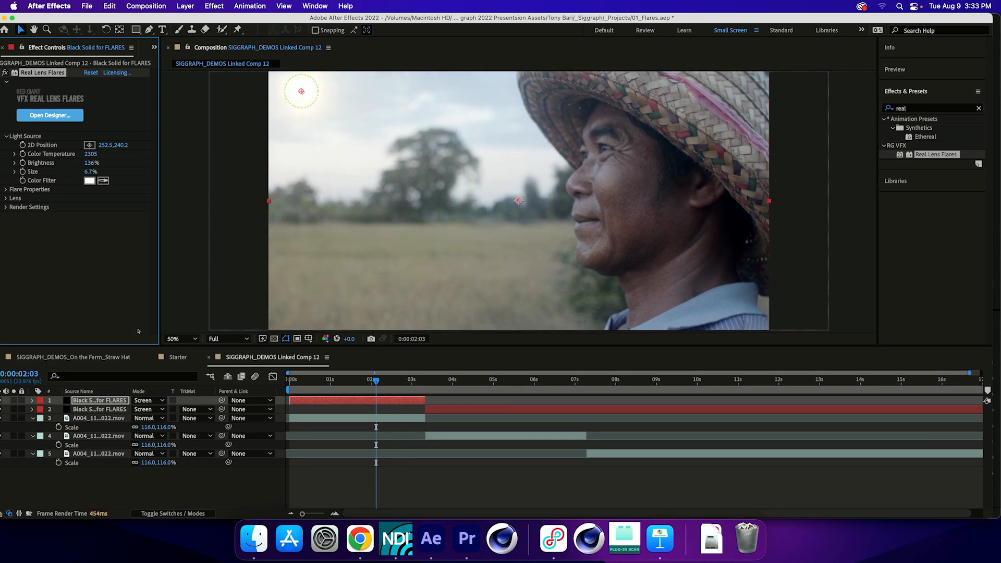
{"action": "left_click_drag", "start_coordinate": [301, 92], "coordinate": [282, 91]}
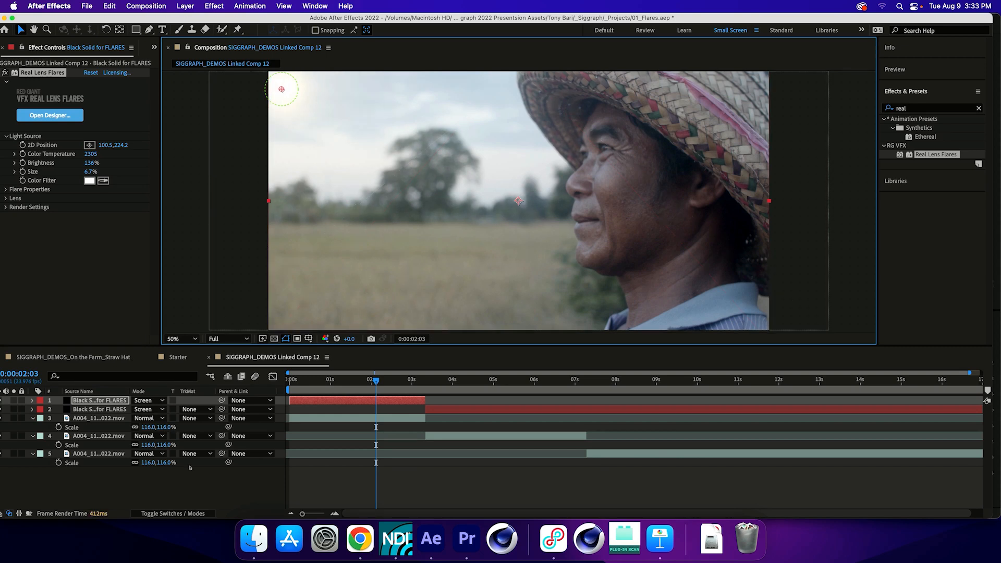
Step: Step through the first shot's frames around 0:00:01:18 to check how the flare sits against the camera movement
{"action": "left_click", "coordinate": [361, 380]}
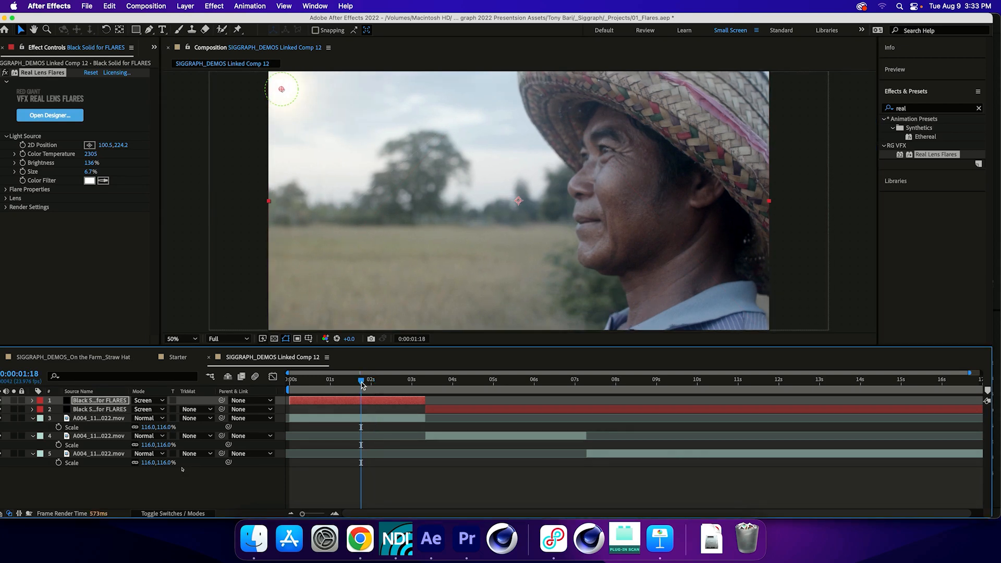
{"action": "key", "text": "Page_Down"}
{"action": "key", "text": "Page_Down"}
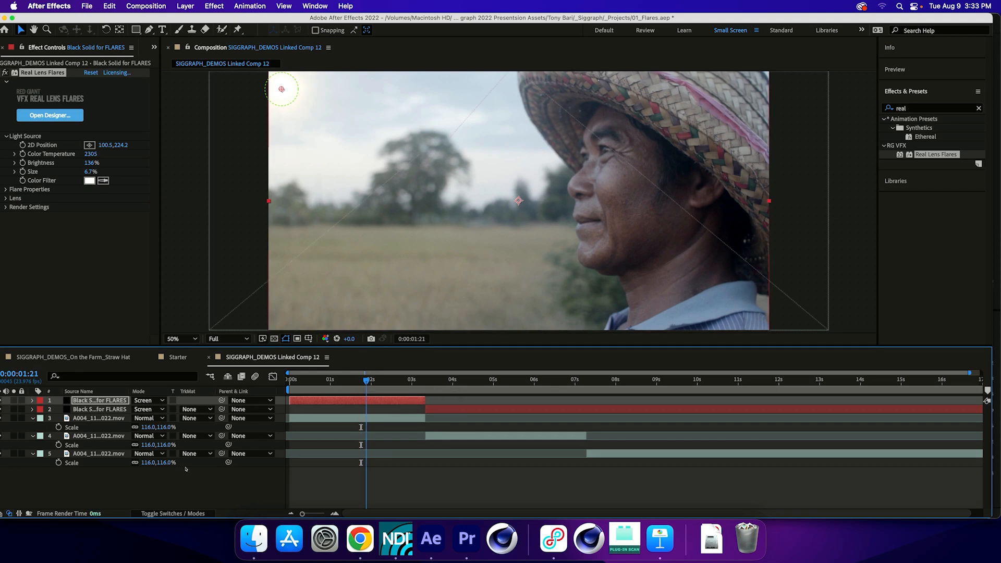
{"action": "key", "text": "shift+Page_Up"}
{"action": "key", "text": "Page_Up"}
{"action": "key", "text": "Page_Up"}
{"action": "key", "text": "Page_Up"}
{"action": "key", "text": "Page_Up"}
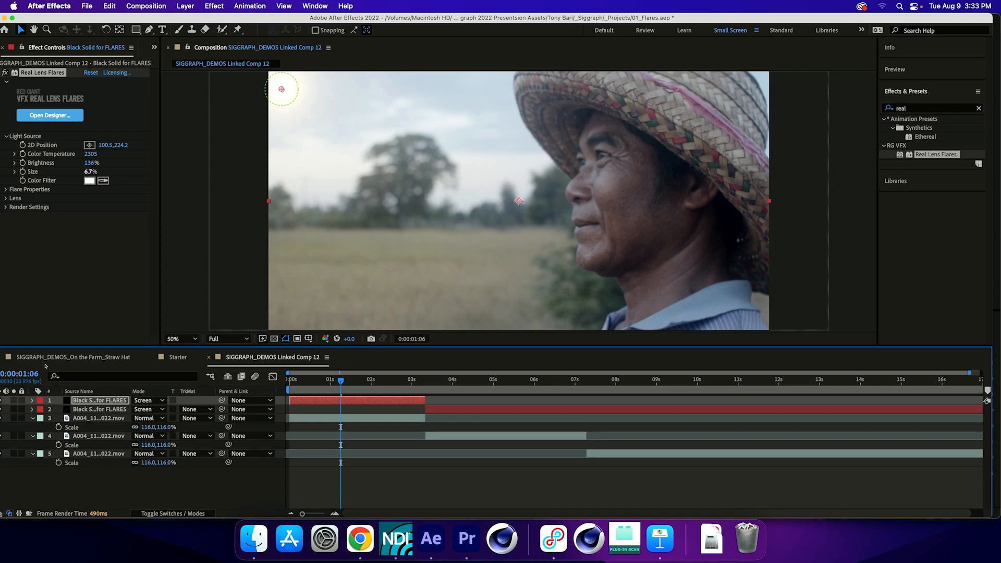
Step: Set the flare's Color Filter to a saturated warm orange with a hue of about 34°
{"action": "left_click", "coordinate": [90, 181]}
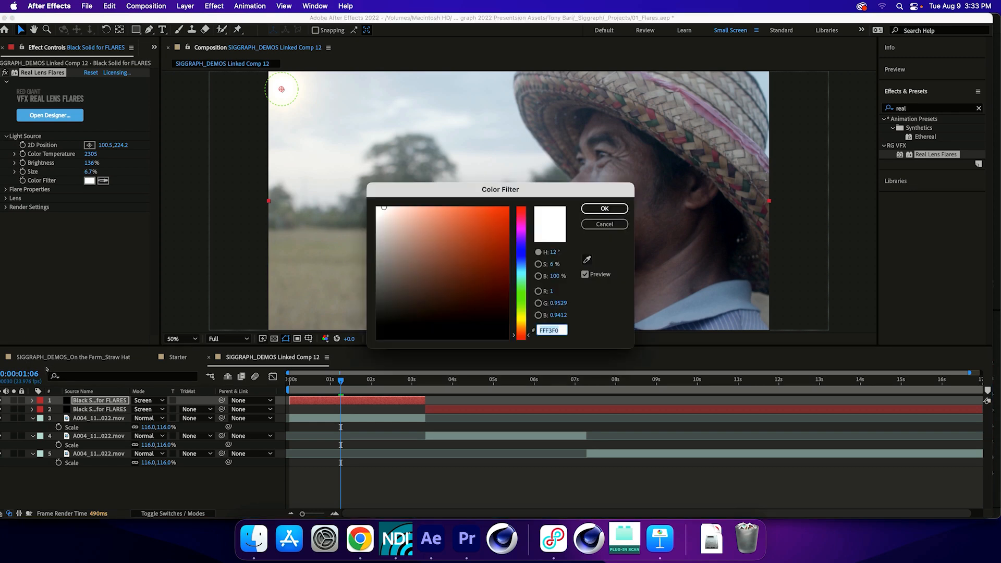
{"action": "left_click_drag", "start_coordinate": [427, 208], "coordinate": [418, 211]}
{"action": "mouse_move", "coordinate": [520, 336]}
{"action": "left_mouse_down"}
{"action": "mouse_move", "coordinate": [521, 318]}
{"action": "mouse_move", "coordinate": [521, 327]}
{"action": "left_mouse_up"}
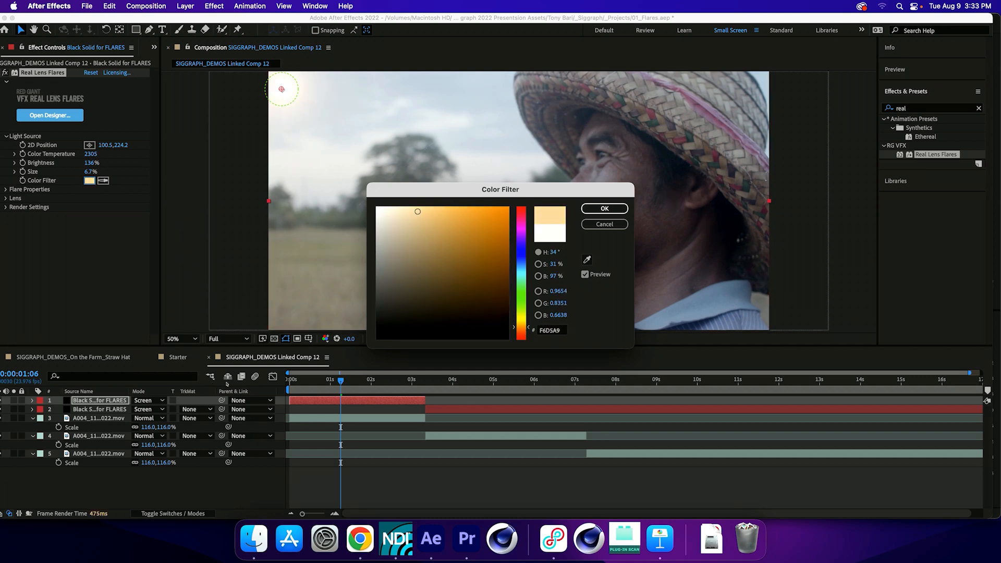
{"action": "left_click", "coordinate": [454, 213]}
{"action": "left_click", "coordinate": [604, 208]}
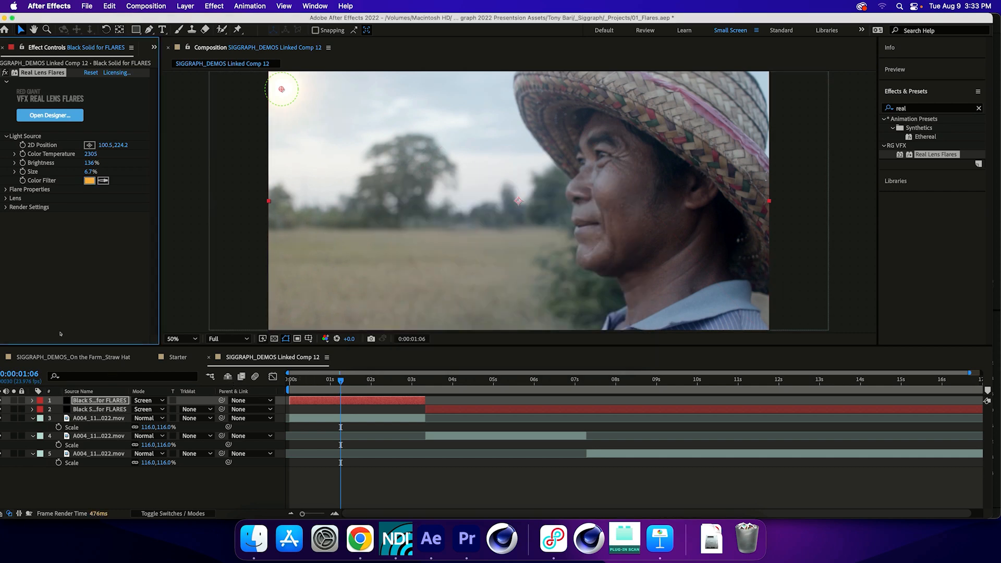
Step: Enlarge the flare's light source to 25% and move it beyond the frame's left edge, at about -459.5, 424.2
{"action": "left_click_drag", "start_coordinate": [46, 364], "coordinate": [92, 357]}
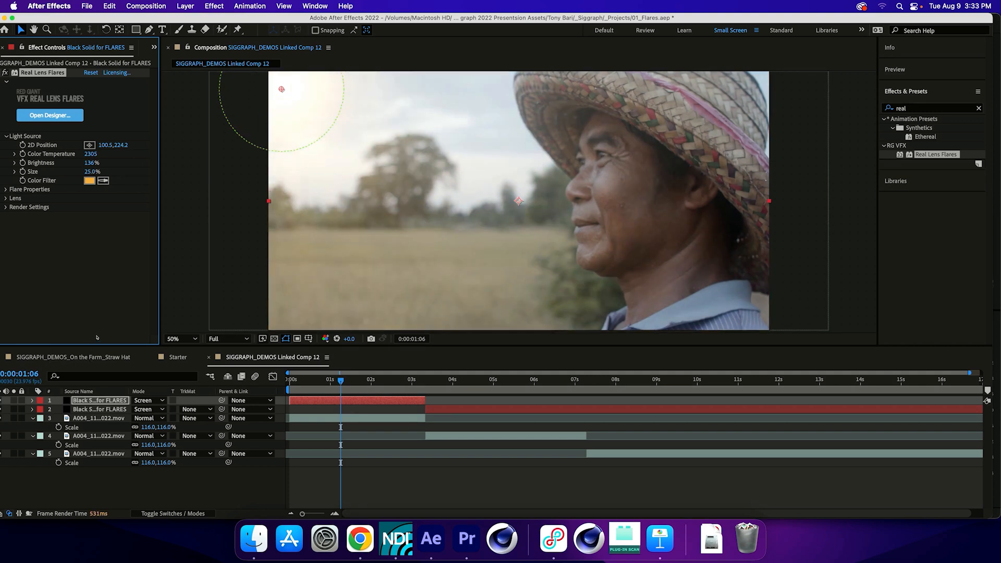
{"action": "key", "text": "comma"}
{"action": "key", "text": "comma"}
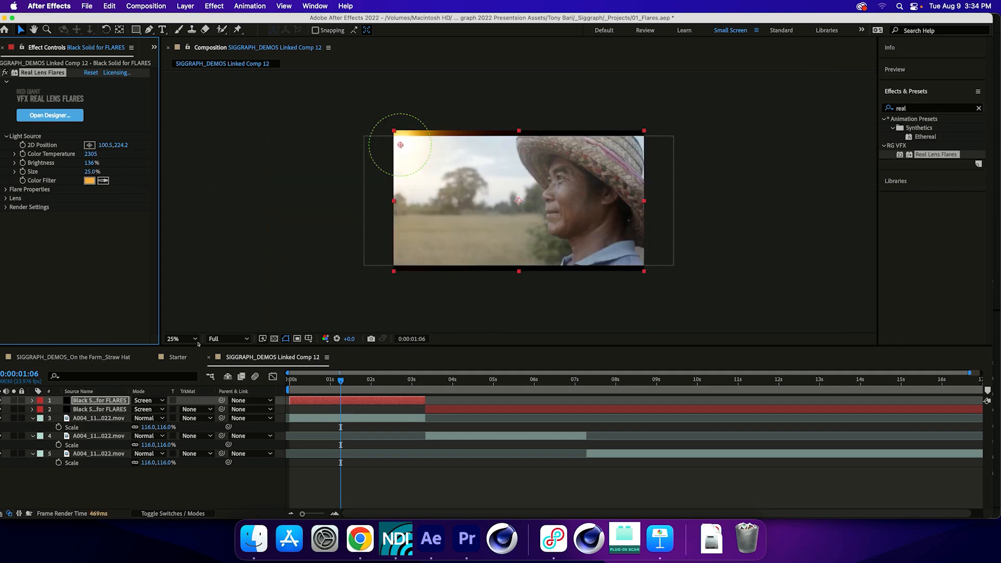
{"action": "left_click_drag", "start_coordinate": [401, 145], "coordinate": [363, 157]}
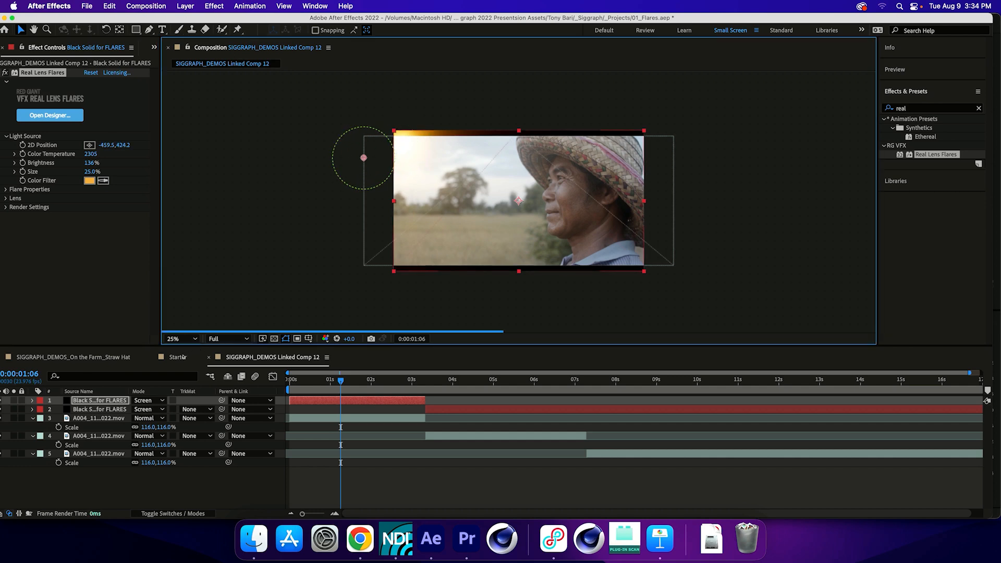
Step: Scale all three footage layers to 133% so they fill the frame, and collapse their Scale properties
{"action": "left_click", "coordinate": [177, 477]}
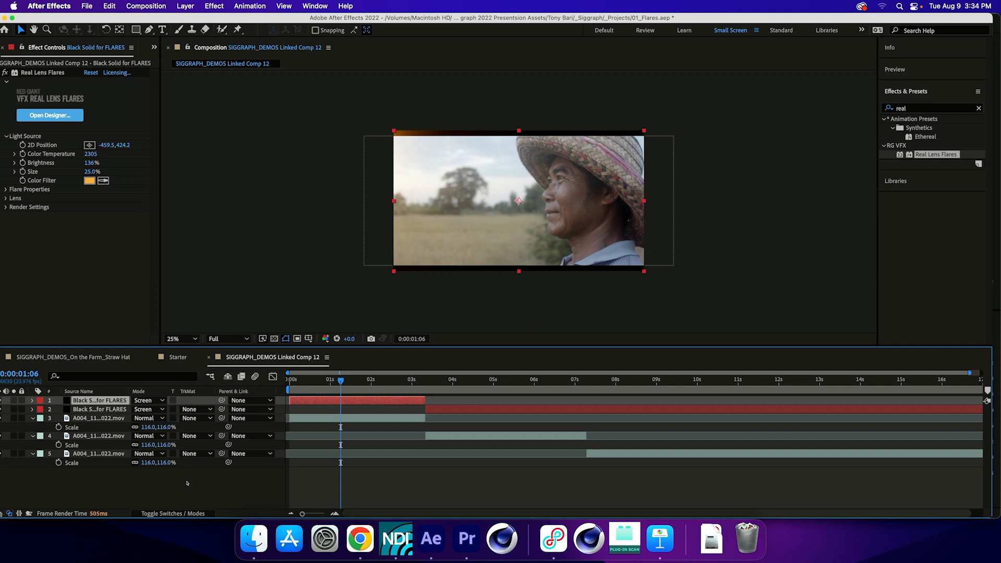
{"action": "key", "text": "3"}
{"action": "key", "text": "s"}
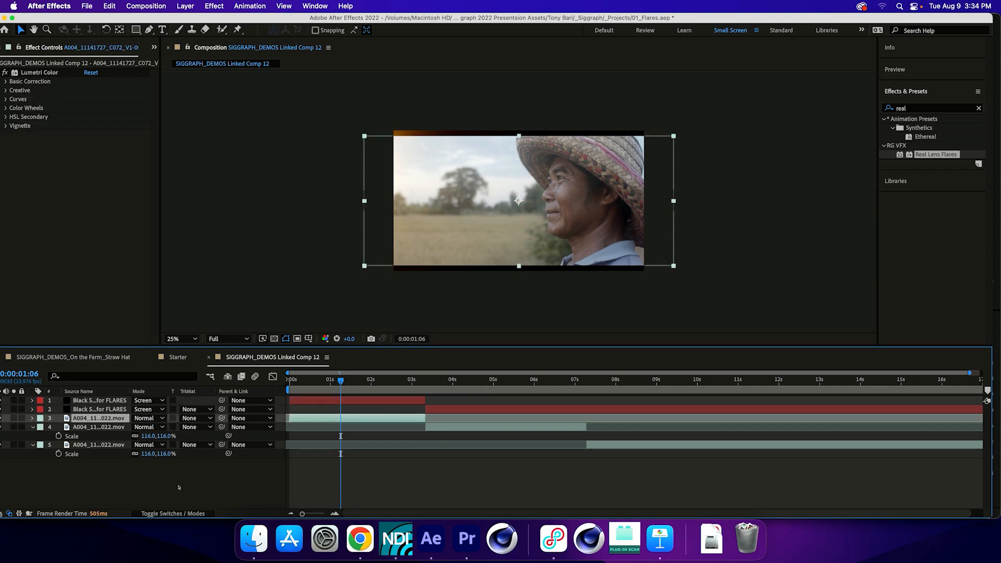
{"action": "key", "text": "s"}
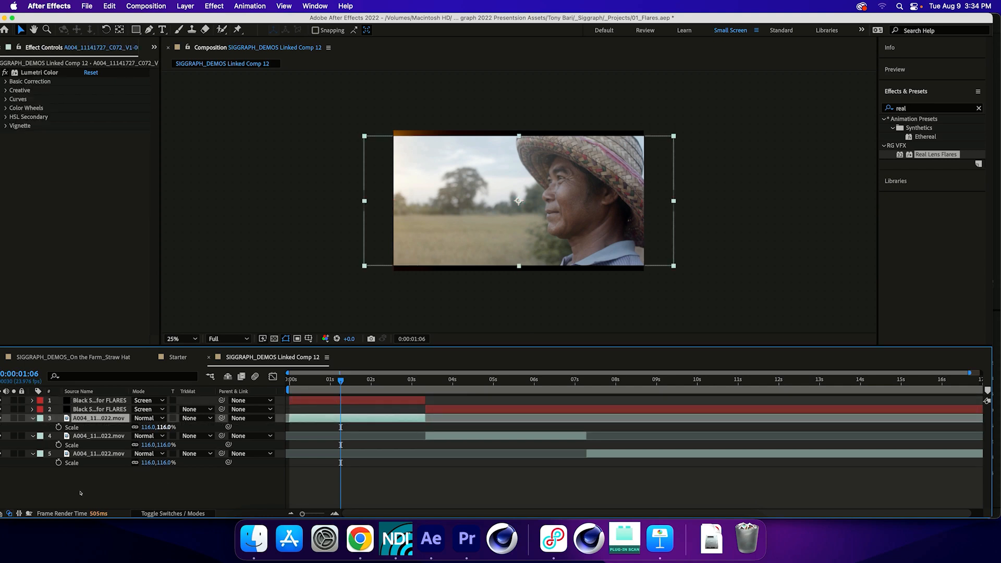
{"action": "left_click_drag", "start_coordinate": [165, 427], "coordinate": [174, 427]}
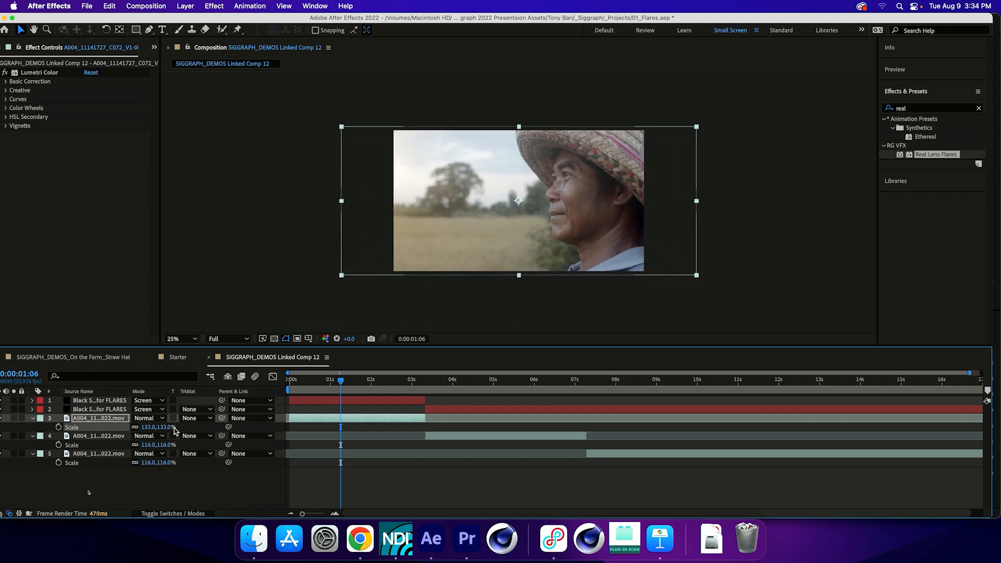
{"action": "left_click", "coordinate": [149, 444]}
{"action": "type", "text": "133"}
{"action": "key", "text": "Return"}
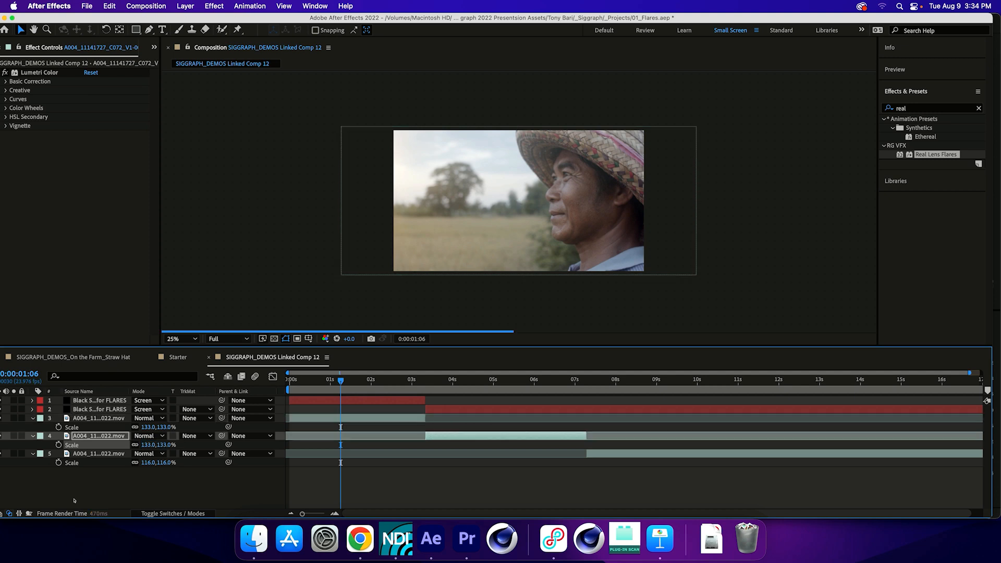
{"action": "left_click", "coordinate": [150, 463]}
{"action": "type", "text": "133"}
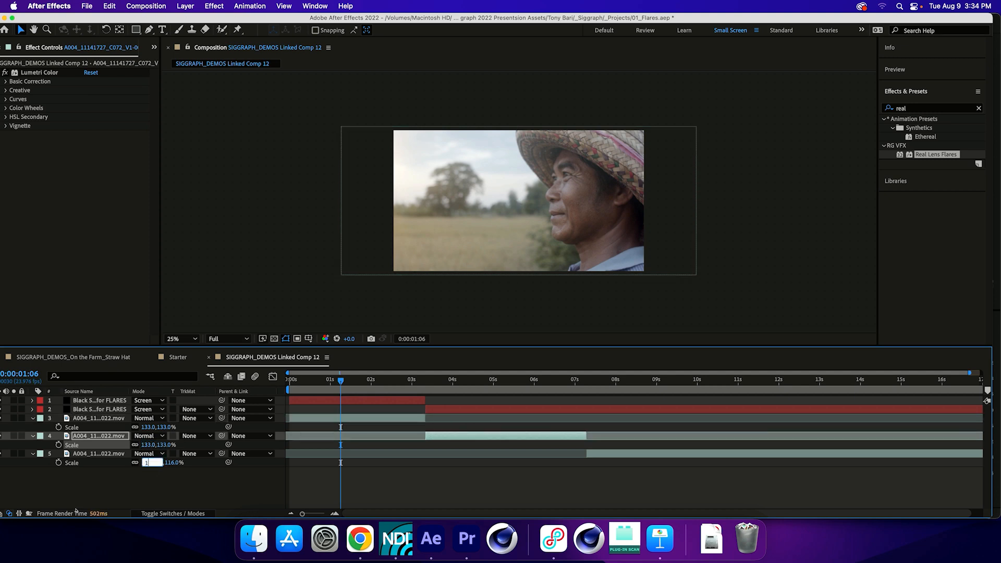
{"action": "key", "text": "Return"}
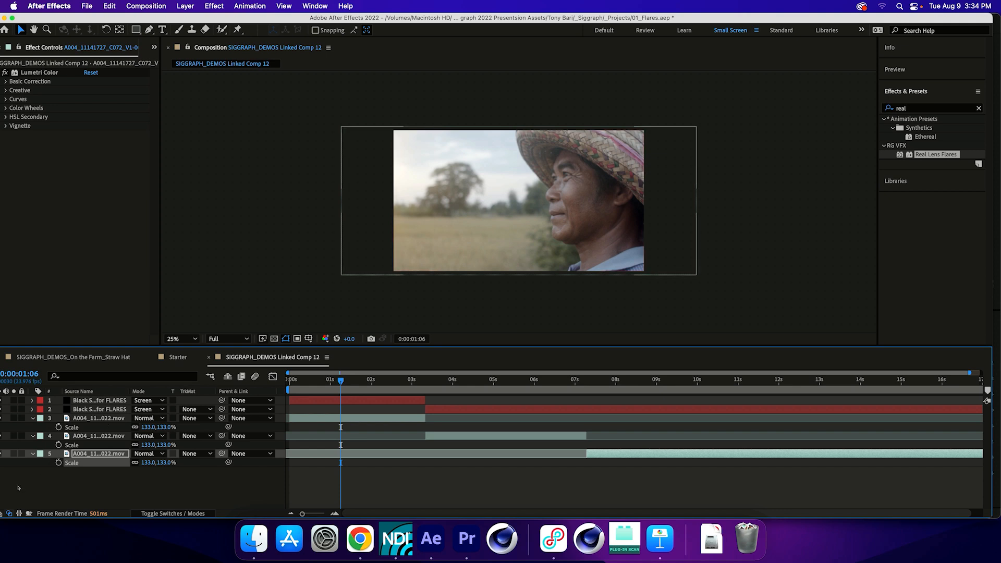
{"action": "key", "text": "s"}
{"action": "key", "text": "s"}
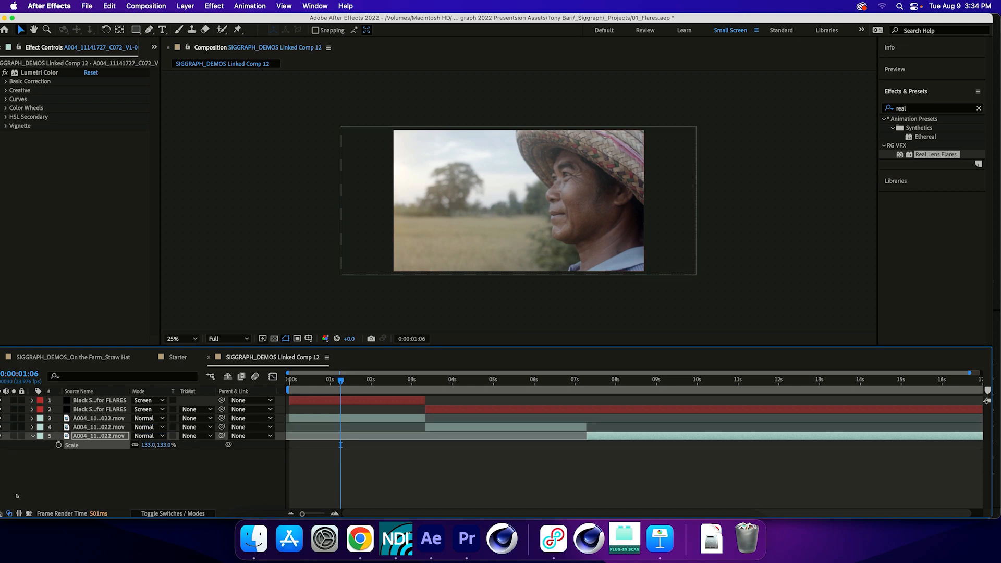
{"action": "key", "text": "s"}
Step: Raise the first flare's brightness to 172% and move it to the frame's upper-left corner, at about 44.5, 64.2
{"action": "key", "text": "super+Down"}
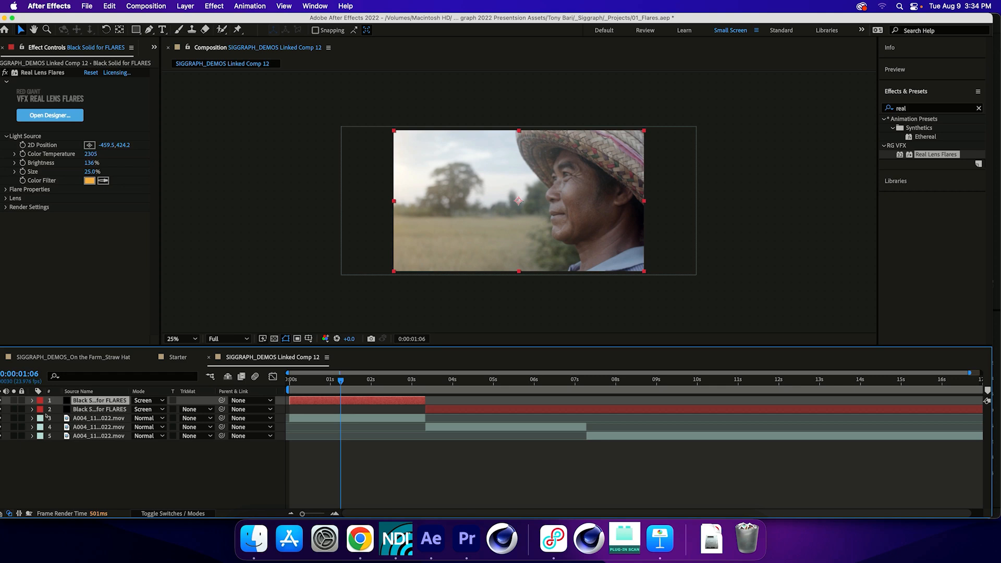
{"action": "left_click", "coordinate": [43, 72]}
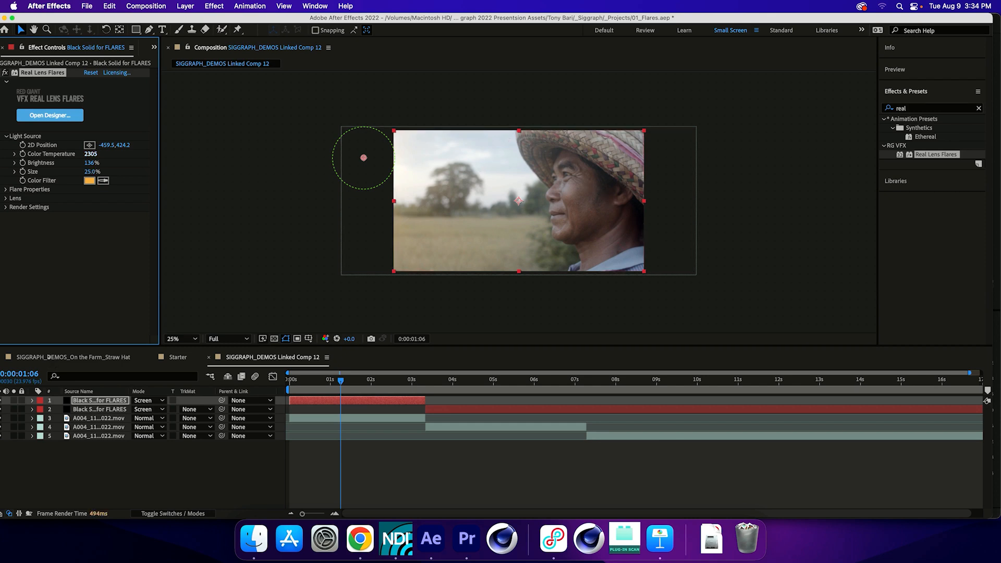
{"action": "left_click_drag", "start_coordinate": [46, 358], "coordinate": [57, 359]}
{"action": "left_click_drag", "start_coordinate": [364, 158], "coordinate": [397, 134]}
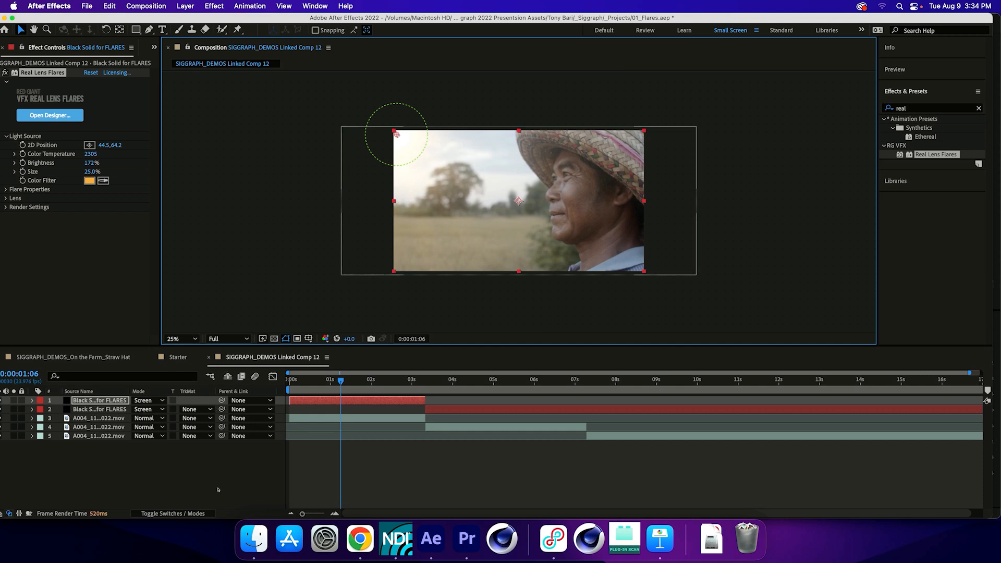
Step: Shift the first footage layer in time so that it starts at 0:00:03:08
{"action": "mouse_move", "coordinate": [340, 381]}
{"action": "left_mouse_down"}
{"action": "mouse_move", "coordinate": [371, 381]}
{"action": "mouse_move", "coordinate": [320, 381]}
{"action": "mouse_move", "coordinate": [491, 380]}
{"action": "left_mouse_up"}
{"action": "left_click", "coordinate": [468, 409]}
{"action": "left_click", "coordinate": [526, 228]}
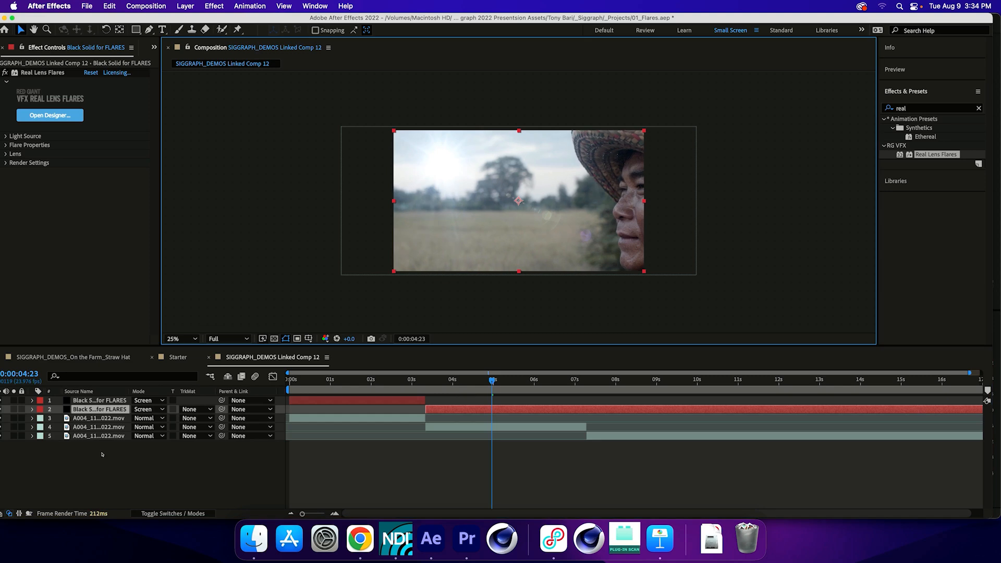
{"action": "left_click", "coordinate": [91, 418]}
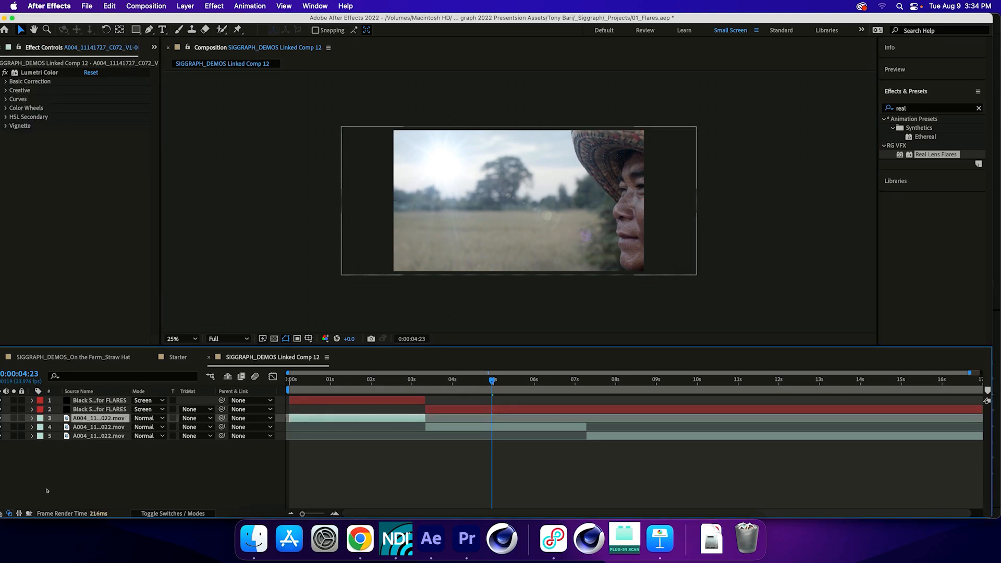
{"action": "key", "text": "o"}
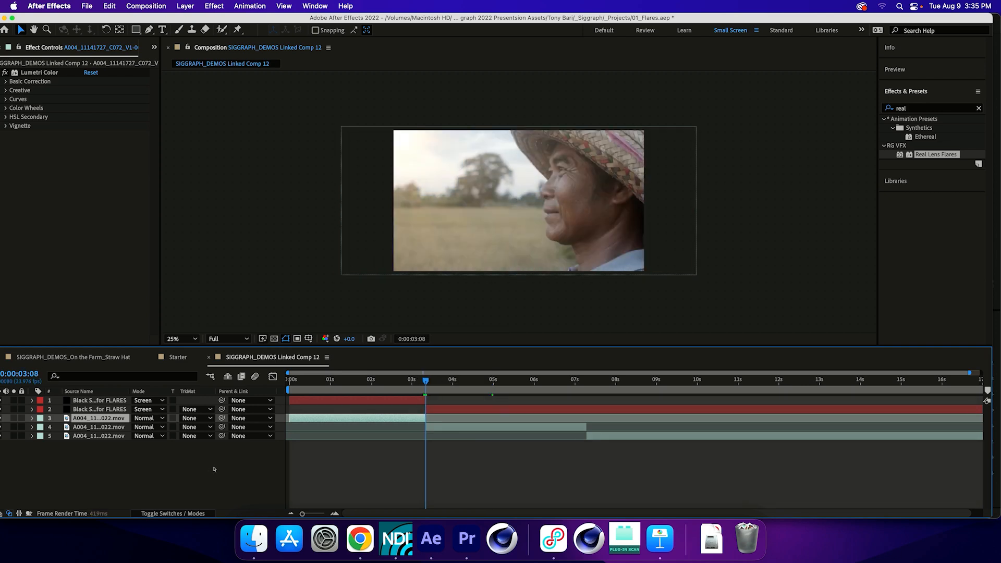
{"action": "key", "text": "["}
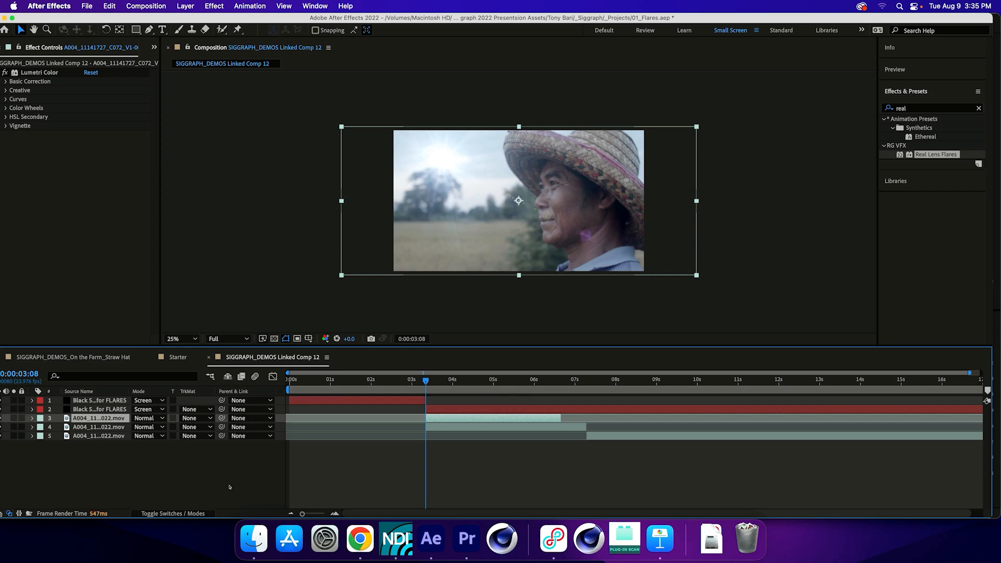
Step: Split the later flare solid at 0:00:06:16, where the shifted footage layer ends
{"action": "key", "text": "super+Up"}
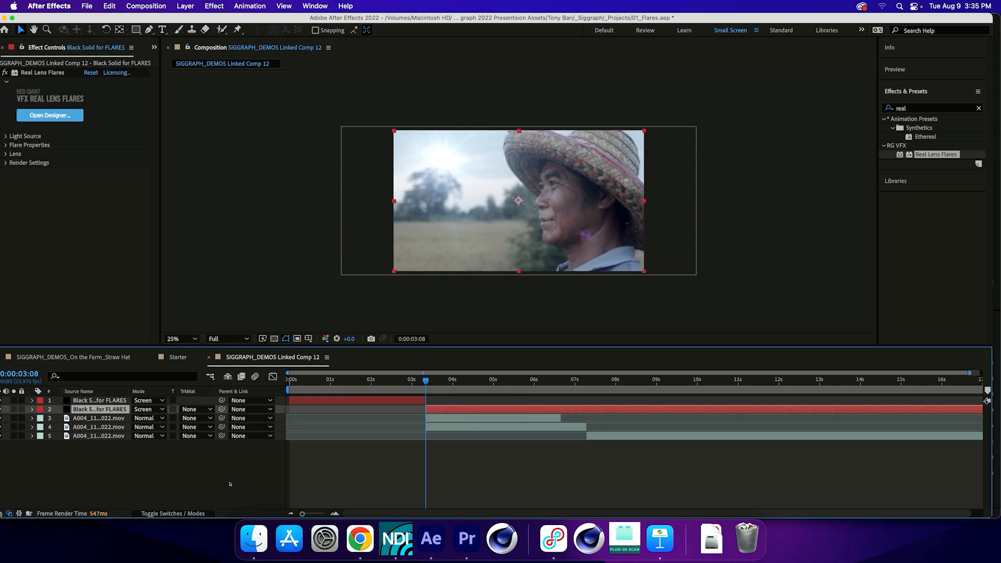
{"action": "key", "text": "super+alt+shift+Right"}
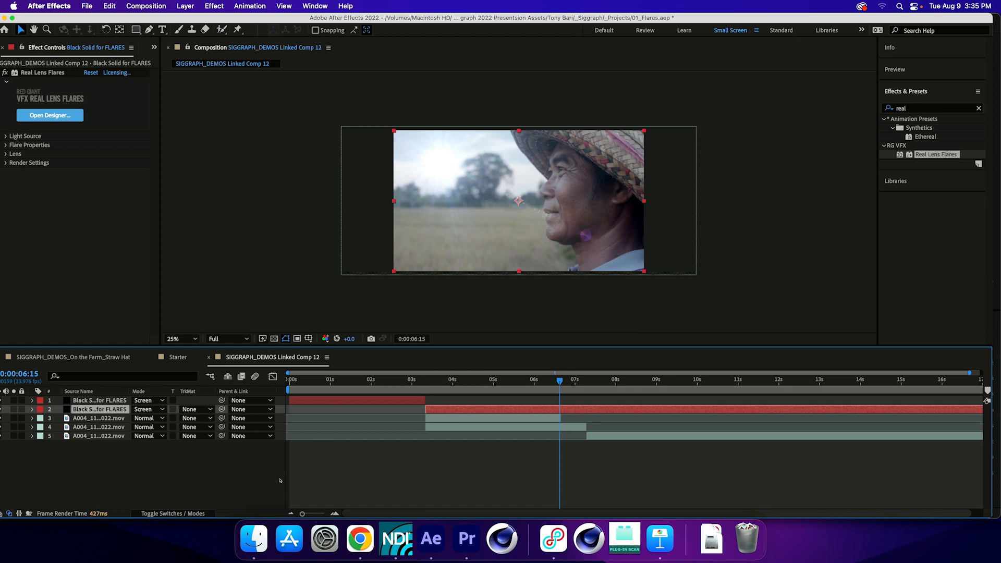
{"action": "key", "text": "semicolon"}
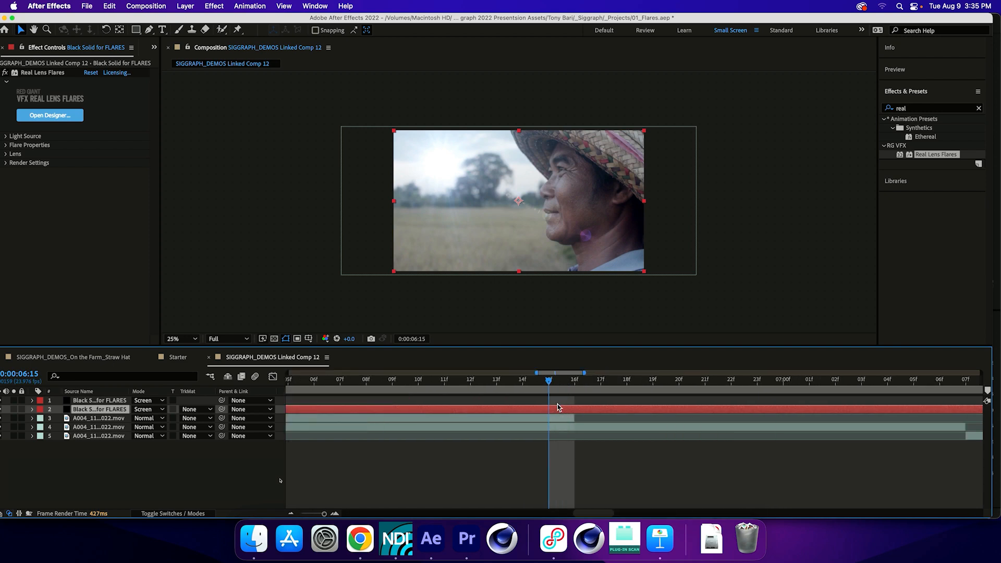
{"action": "key", "text": "Page_Down"}
{"action": "key", "text": "super+shift+d"}
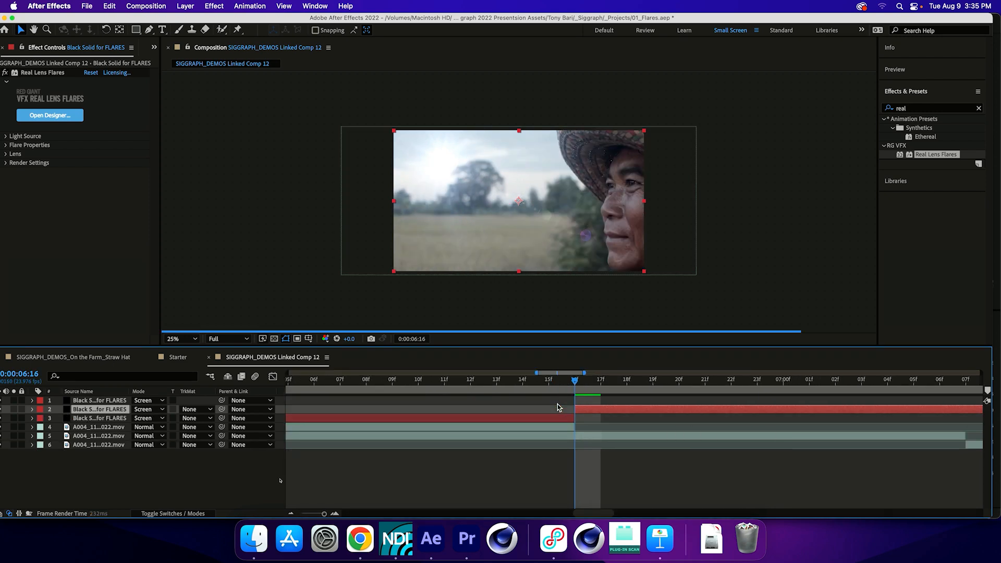
Step: Open the flare designer for the second shot's flare solid at 0:00:06:11 and load the Glow Ball - Warm White preset
{"action": "key", "text": "Page_Up"}
{"action": "key", "text": "Page_Up"}
{"action": "key", "text": "Page_Up"}
{"action": "key", "text": "Page_Up"}
{"action": "key", "text": "Page_Up"}
{"action": "key", "text": "super+Down"}
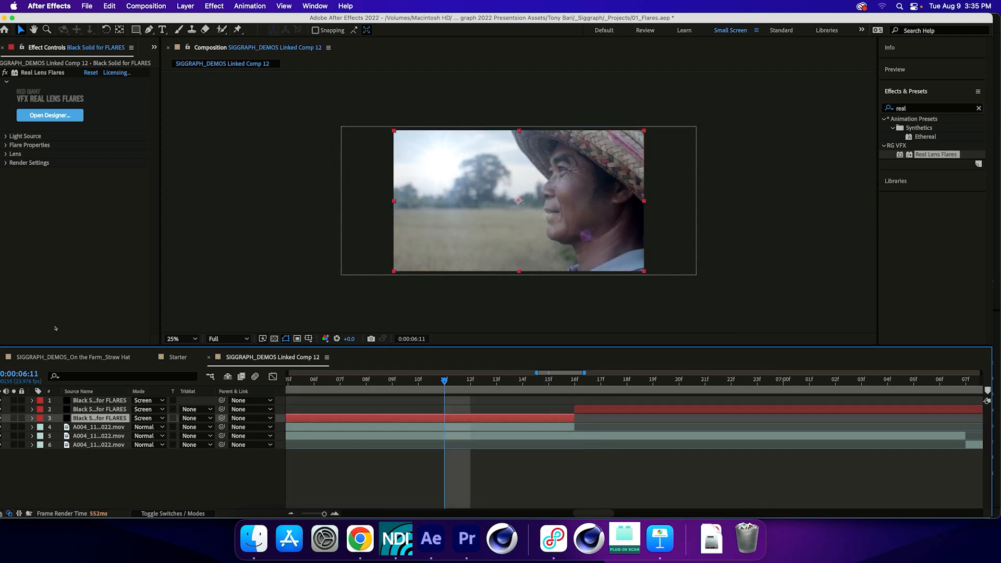
{"action": "left_click", "coordinate": [63, 117]}
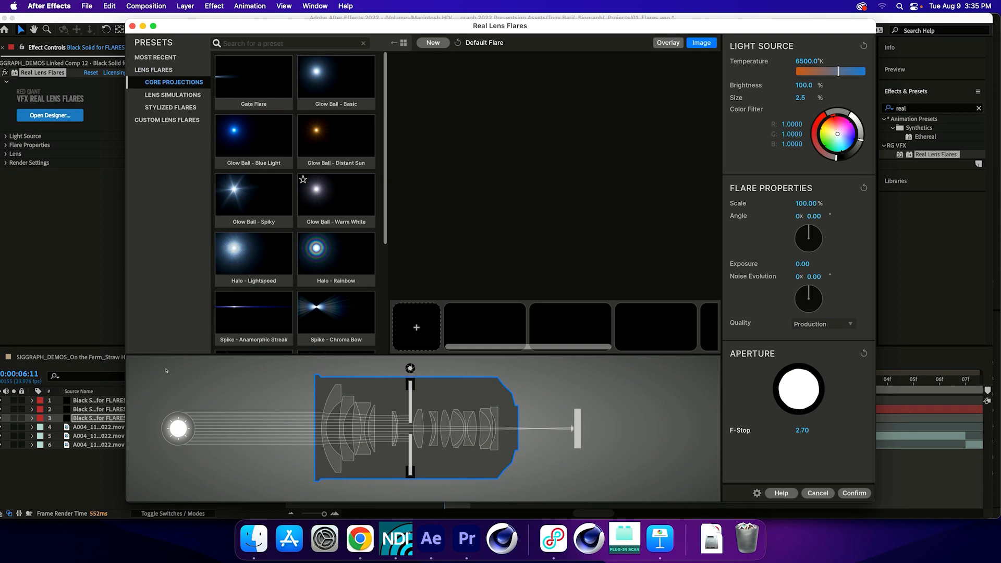
{"action": "left_click", "coordinate": [335, 200]}
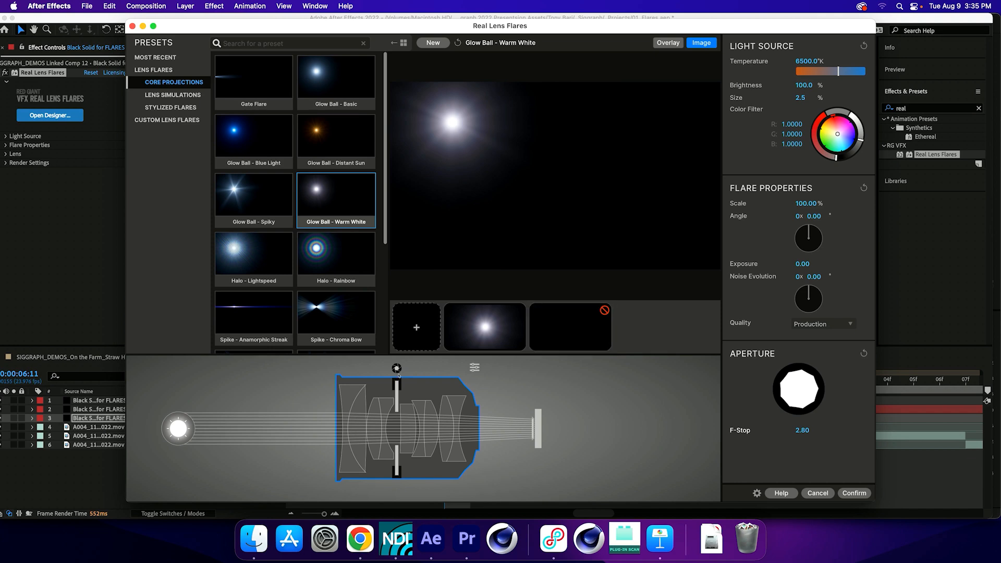
Step: Warm the preset's light source to about 4504 K, set its size to 6.8% and brightness to 330%, and apply the flare
{"action": "left_click_drag", "start_coordinate": [838, 71], "coordinate": [823, 71]}
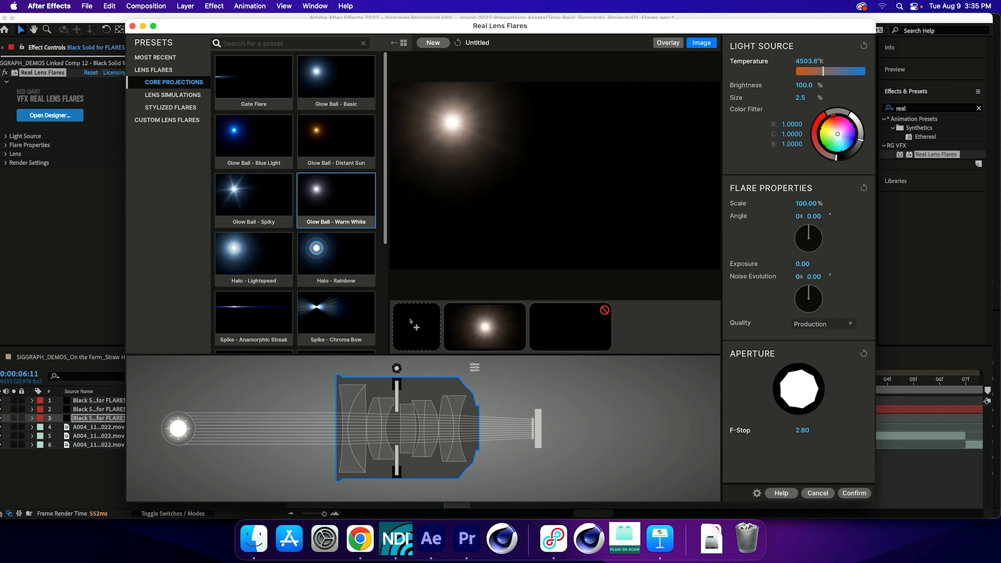
{"action": "left_click_drag", "start_coordinate": [799, 98], "coordinate": [814, 97]}
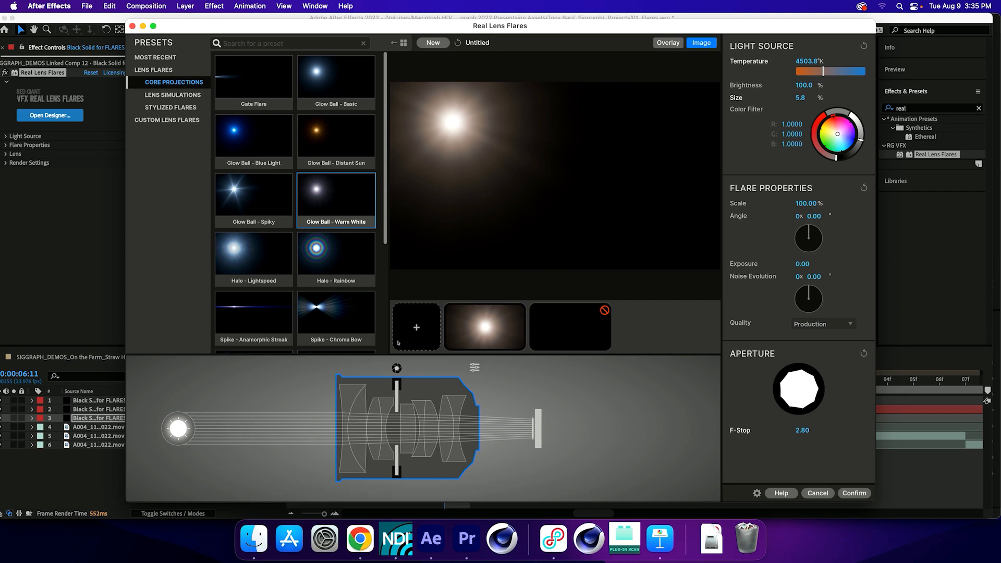
{"action": "left_click_drag", "start_coordinate": [804, 85], "coordinate": [834, 85]}
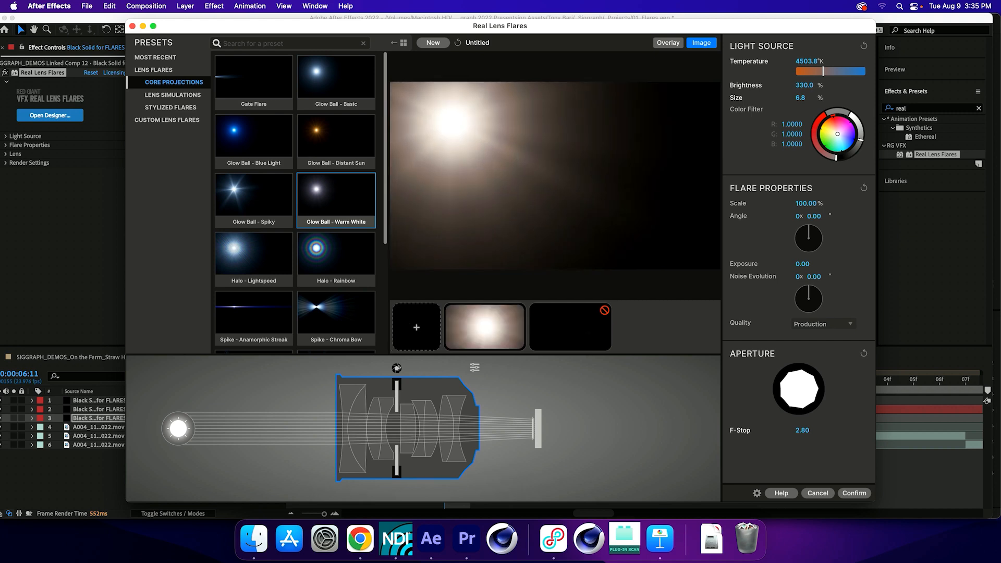
{"action": "left_click", "coordinate": [854, 493]}
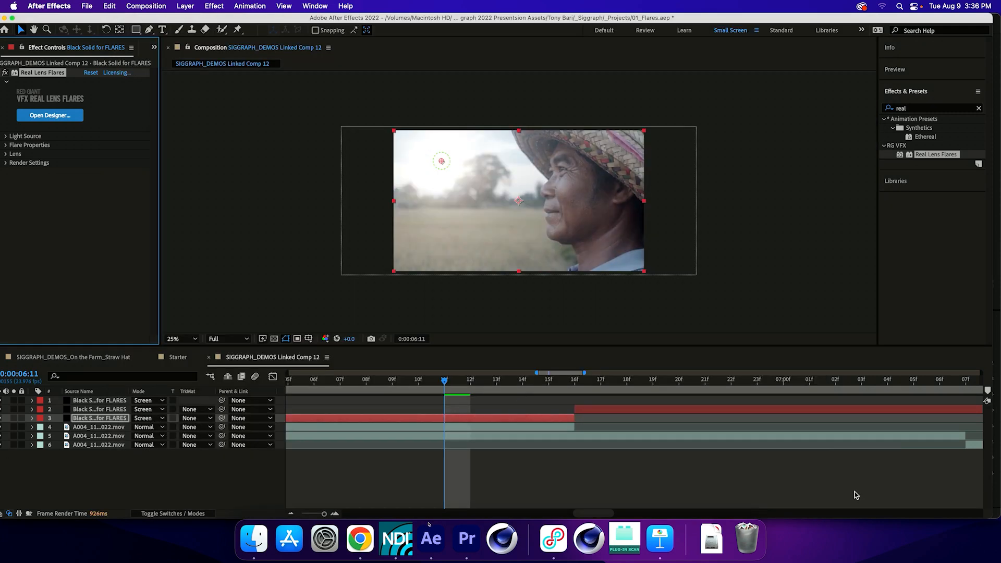
Step: Move the second shot's flare just above the frame's upper edge, at about 712.5, -59.8
{"action": "left_click_drag", "start_coordinate": [441, 161], "coordinate": [439, 126]}
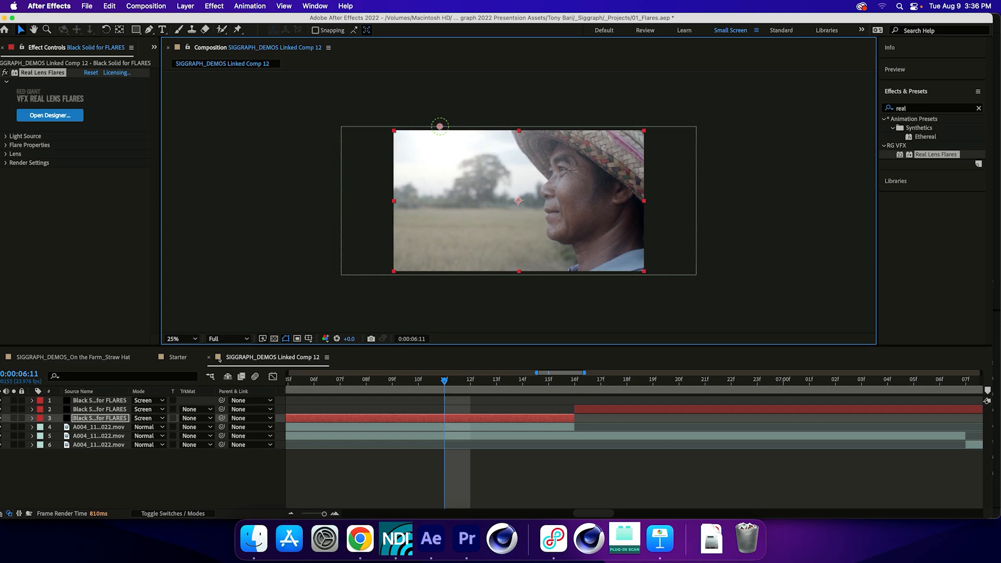
{"action": "key", "text": "grave"}
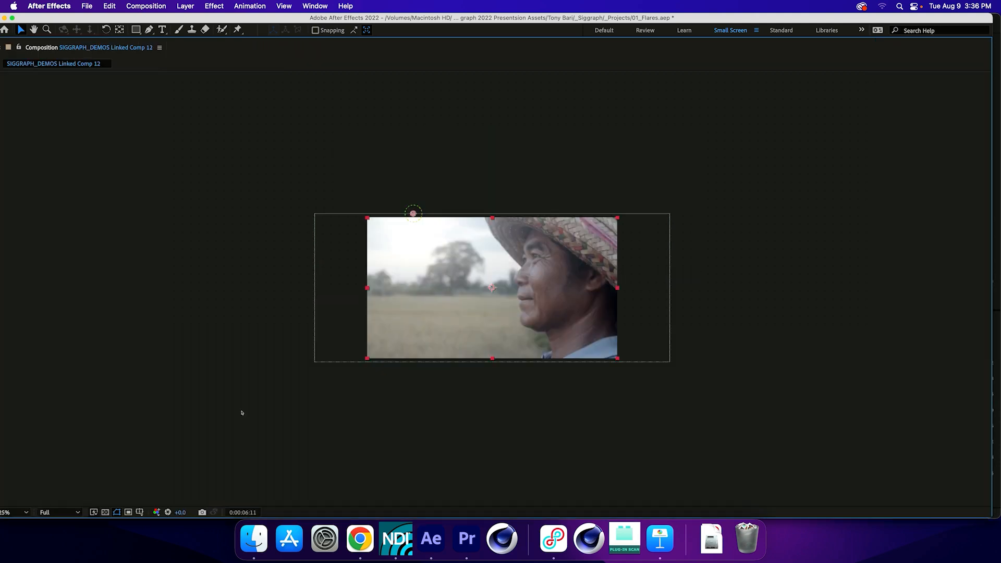
{"action": "key", "text": "period"}
{"action": "key", "text": "period"}
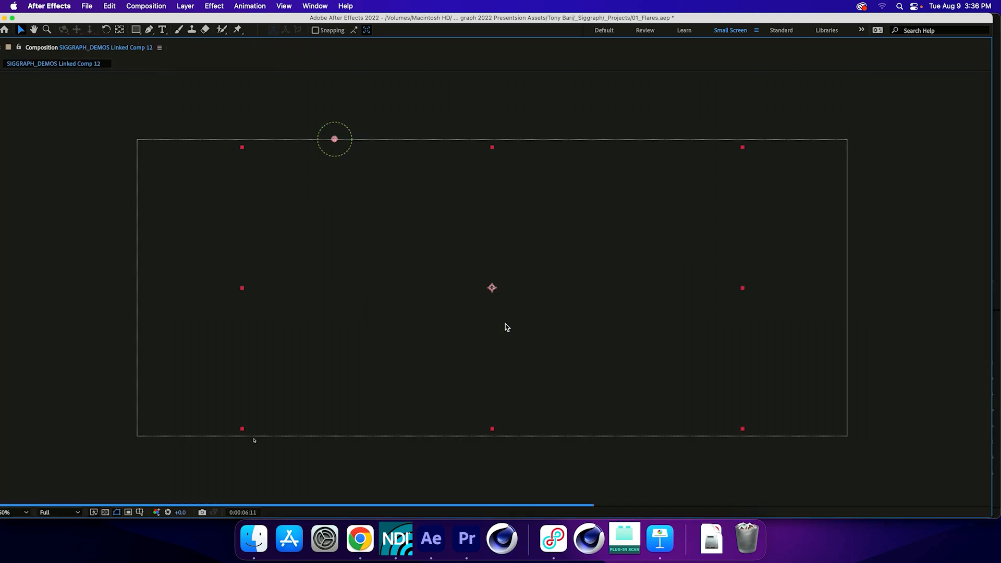
{"action": "key", "text": "grave"}
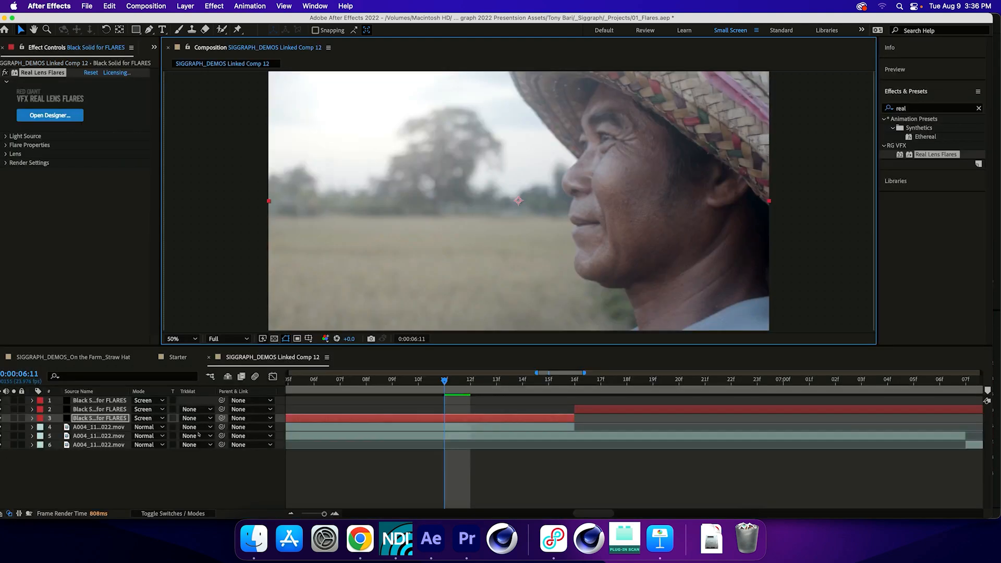
Step: Increase the second shot's flare light source size to 9.5%
{"action": "left_click", "coordinate": [6, 145]}
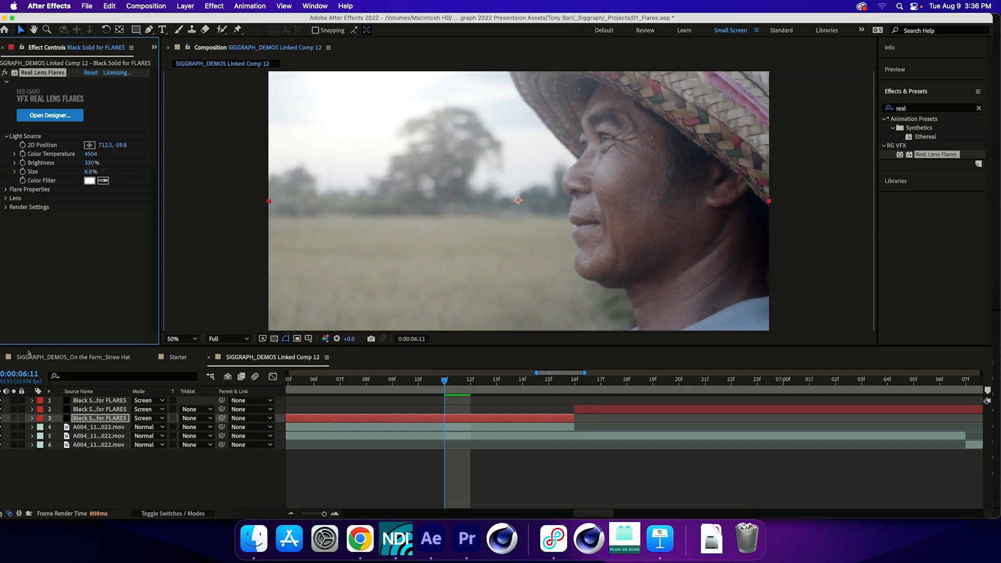
{"action": "left_click_drag", "start_coordinate": [90, 172], "coordinate": [104, 171]}
{"action": "key", "text": "minus"}
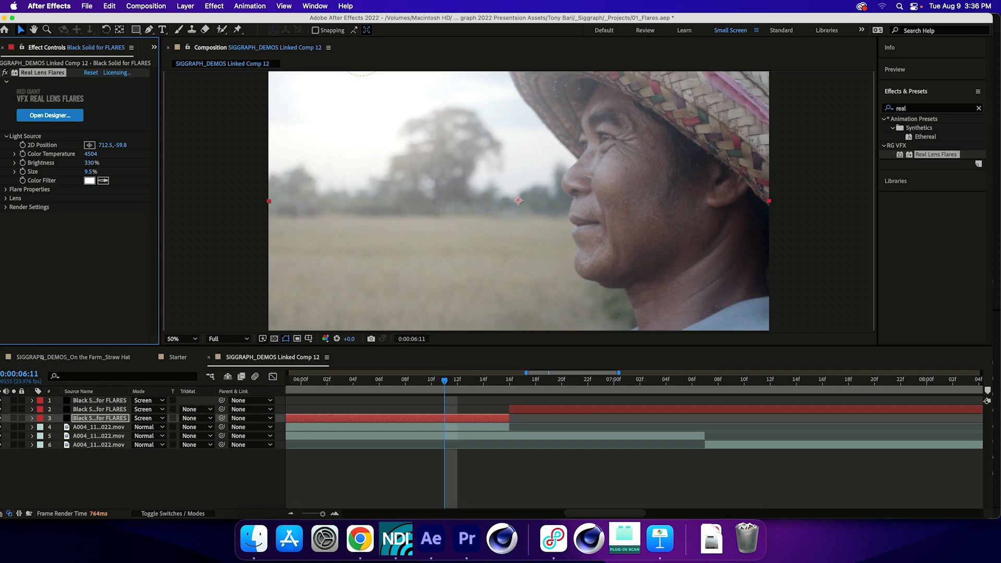
Step: Set the second shot's flare color temperature to 3500
{"action": "left_click", "coordinate": [14, 154]}
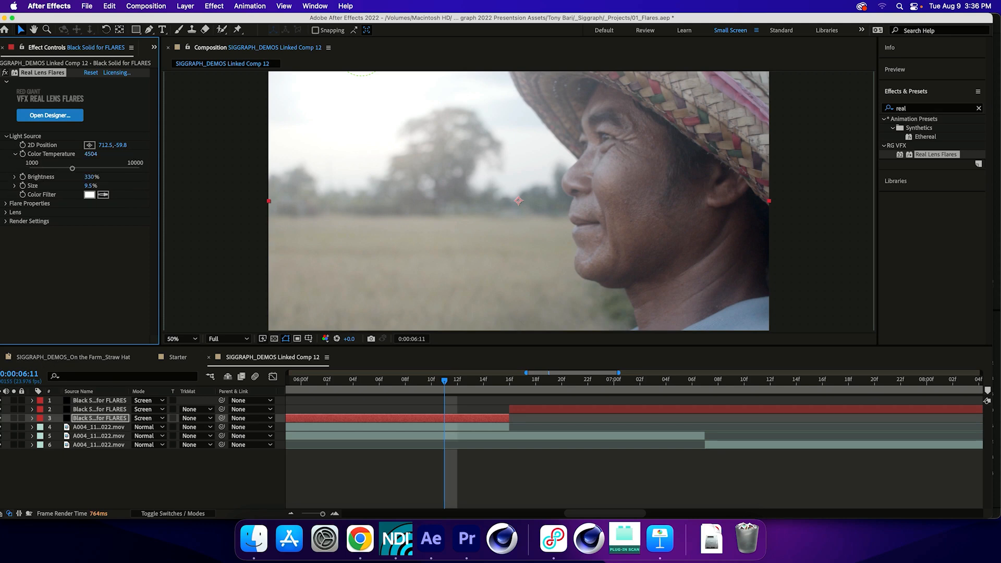
{"action": "left_click_drag", "start_coordinate": [72, 169], "coordinate": [69, 169]}
{"action": "type", "text": "4000"}
{"action": "key", "text": "Return"}
{"action": "key", "text": "Return"}
{"action": "type", "text": "6500"}
{"action": "key", "text": "Return"}
{"action": "left_click", "coordinate": [93, 155]}
{"action": "type", "text": "350"}
{"action": "key", "text": "Return"}
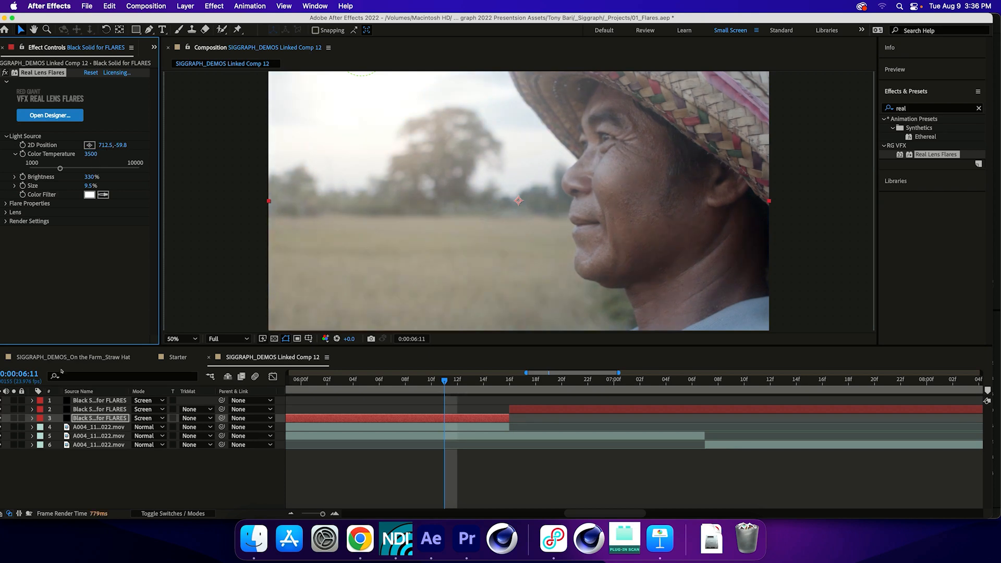
Step: Raise the second shot's flare brightness to 399%
{"action": "left_click_drag", "start_coordinate": [90, 176], "coordinate": [115, 177]}
{"action": "left_click_drag", "start_coordinate": [90, 176], "coordinate": [102, 177]}
{"action": "key", "text": "minus"}
{"action": "key", "text": "minus"}
{"action": "key", "text": "minus"}
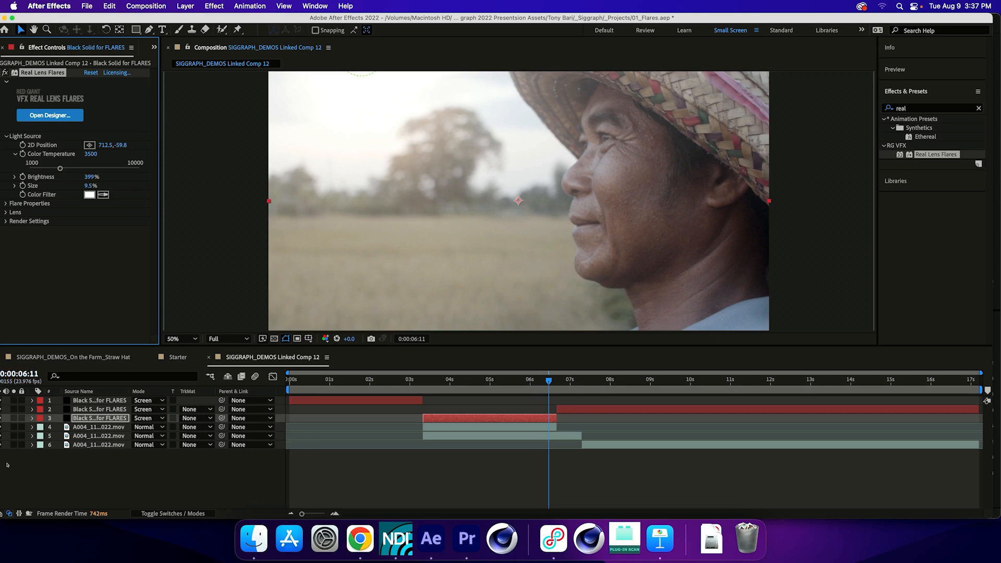
Step: Switch to Premiere Pro and delete the two old linked comps above the harvest clips in the Controlled Flares section
{"action": "key", "text": "super+Tab"}
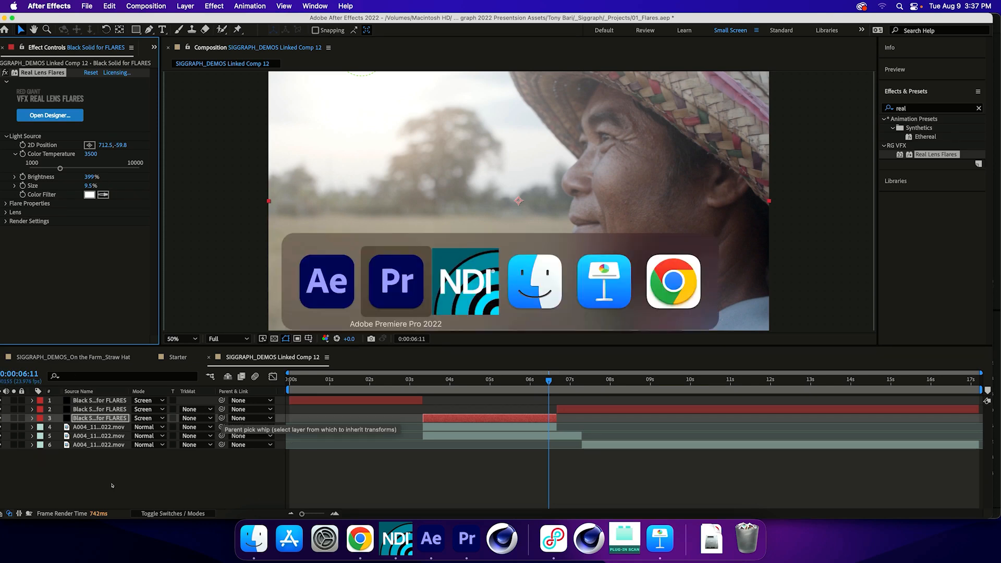
{"action": "left_click", "coordinate": [813, 339]}
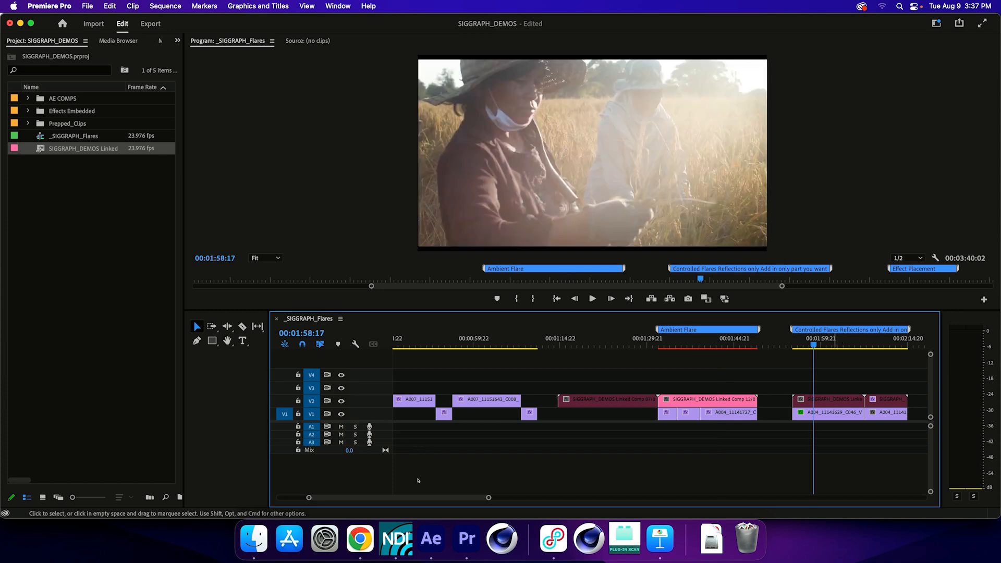
{"action": "mouse_move", "coordinate": [813, 344]}
{"action": "left_mouse_down"}
{"action": "mouse_move", "coordinate": [876, 344]}
{"action": "mouse_move", "coordinate": [825, 344]}
{"action": "left_mouse_up"}
{"action": "left_click", "coordinate": [833, 401]}
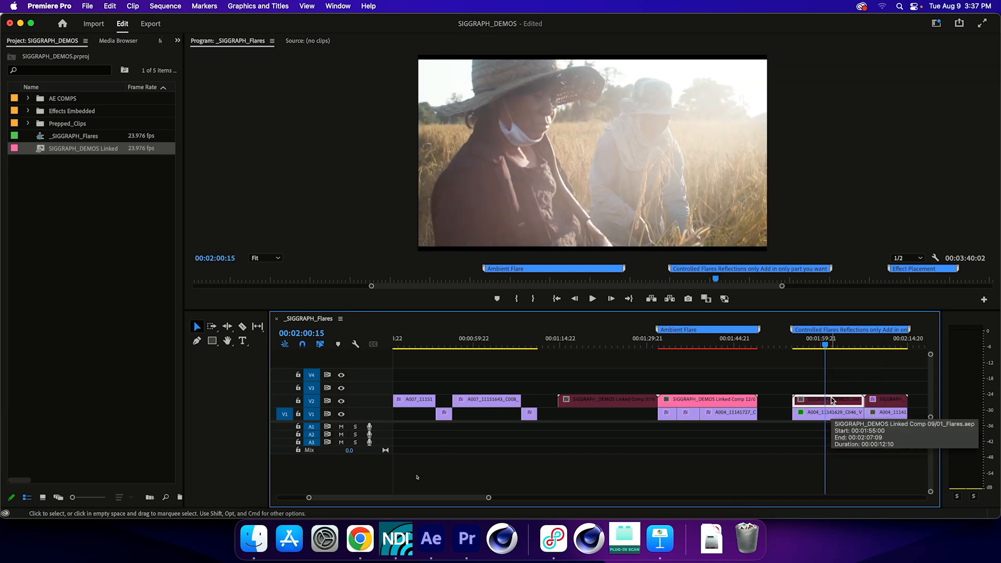
{"action": "left_click", "coordinate": [849, 382]}
{"action": "left_click_drag", "start_coordinate": [852, 384], "coordinate": [886, 403]}
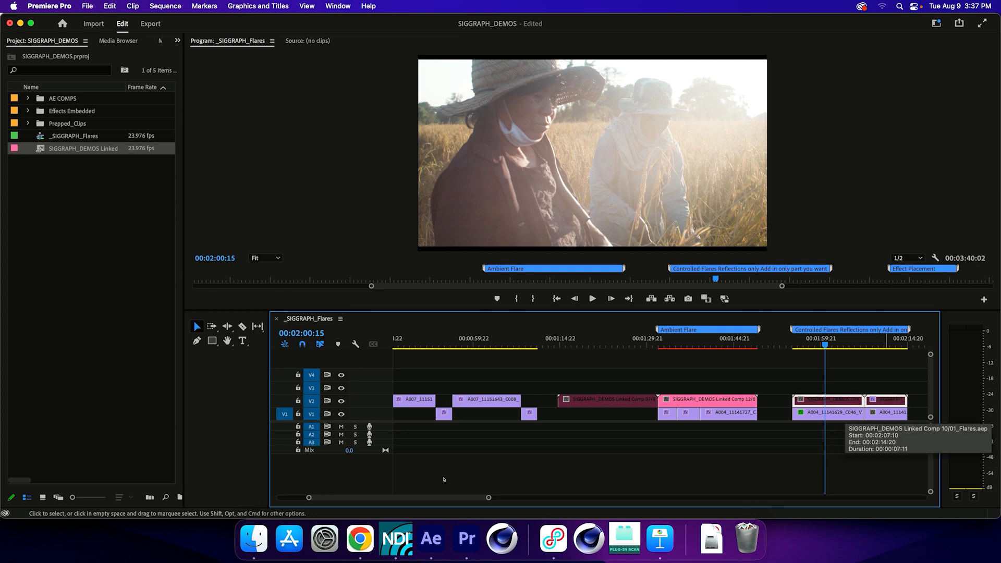
{"action": "key", "text": "Delete"}
{"action": "key", "text": "space"}
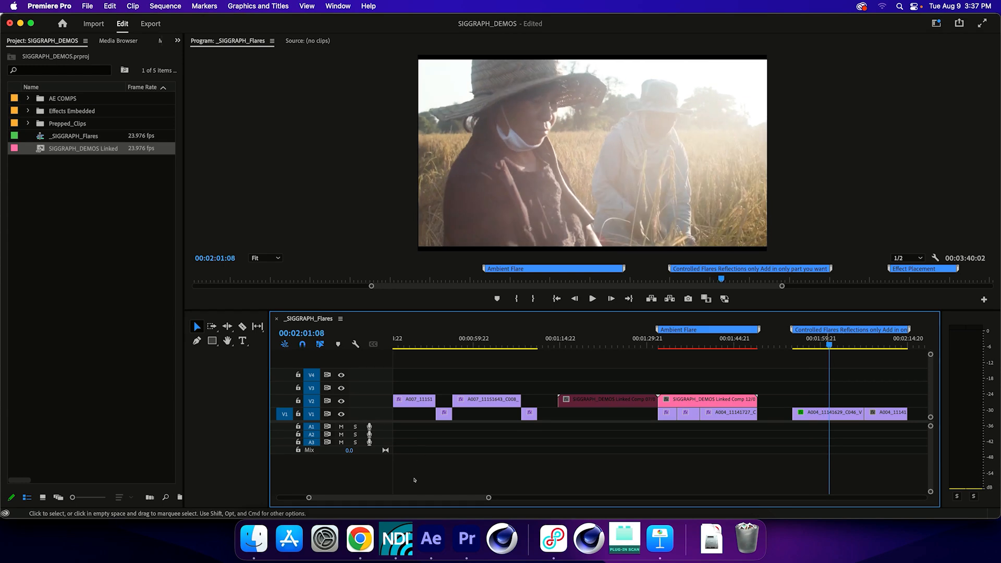
Step: Duplicate the two Controlled Flares clips from V1 onto V2 and replace the copies with an After Effects composition
{"action": "mouse_move", "coordinate": [817, 392]}
{"action": "left_mouse_down"}
{"action": "mouse_move", "coordinate": [885, 420]}
{"action": "mouse_move", "coordinate": [889, 399]}
{"action": "left_mouse_up"}
{"action": "key", "text": "space"}
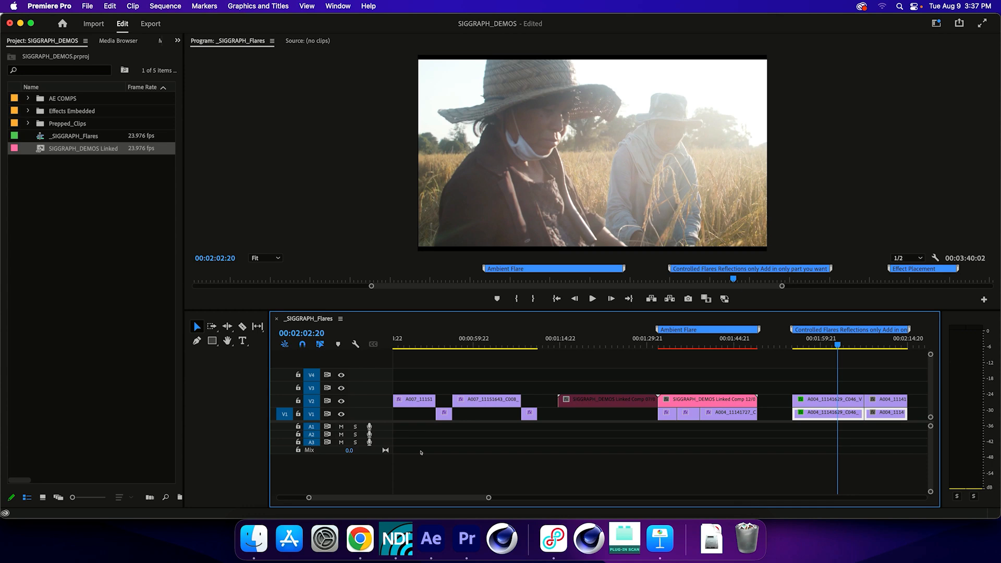
{"action": "left_click", "coordinate": [848, 377]}
{"action": "left_click", "coordinate": [843, 399]}
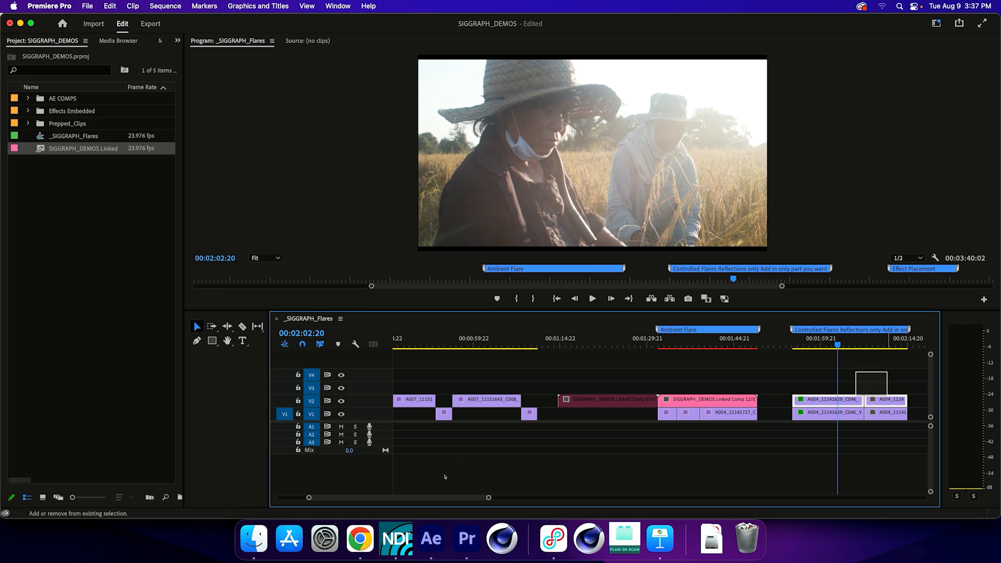
{"action": "right_click", "coordinate": [887, 402]}
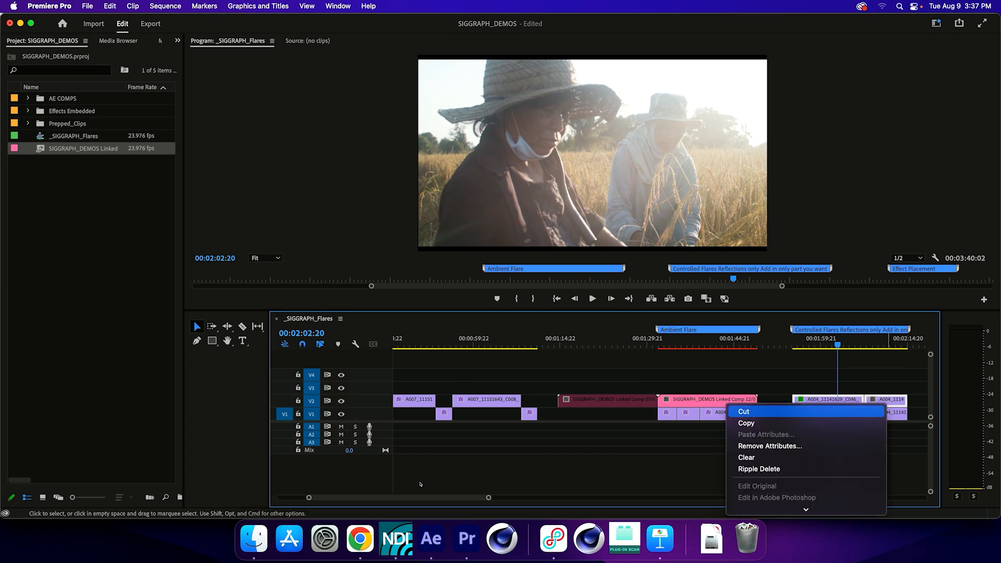
{"action": "mouse_move", "coordinate": [806, 509]}
{"action": "key", "text": "Up"}
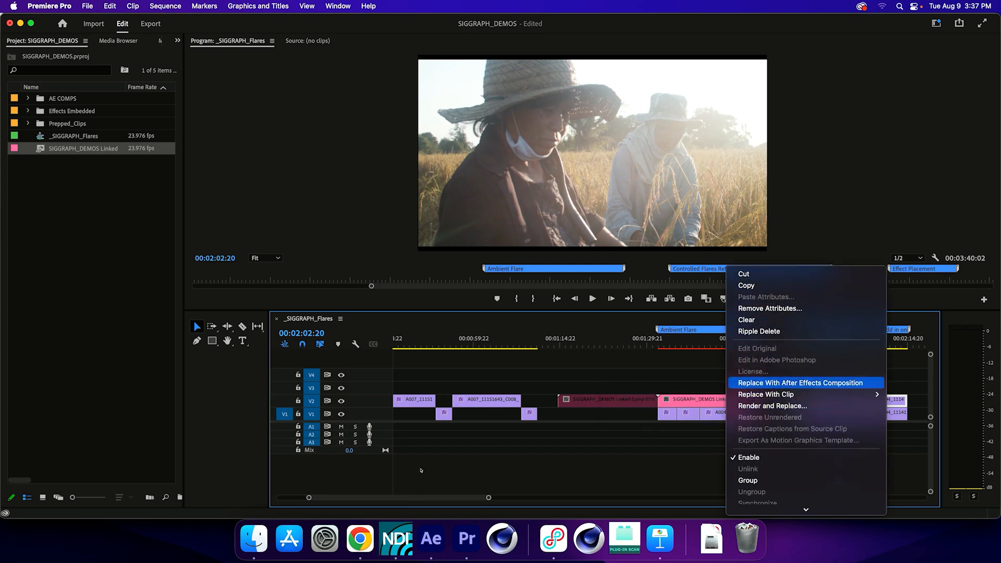
{"action": "key", "text": "Return"}
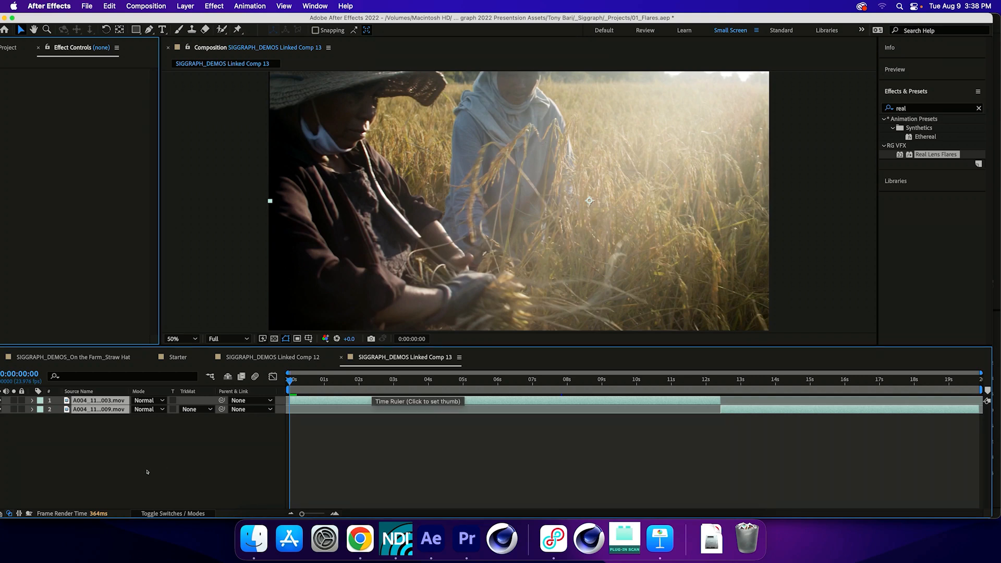
Step: Add a 3840 x 2160 px black solid named "Black Solid" above both footage layers in the new linked comp
{"action": "left_click", "coordinate": [77, 492]}
{"action": "key", "text": "super+Down"}
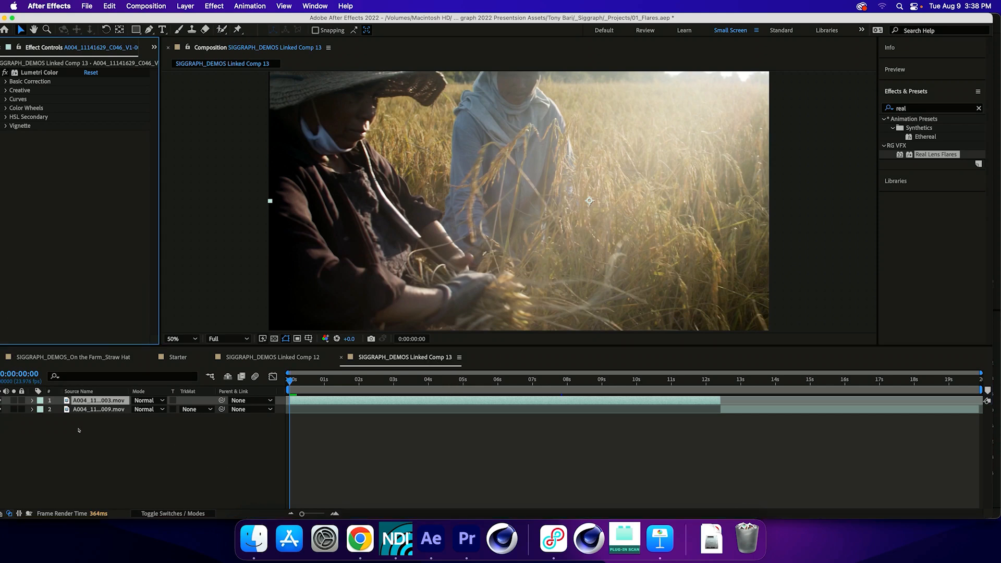
{"action": "left_click", "coordinate": [62, 505]}
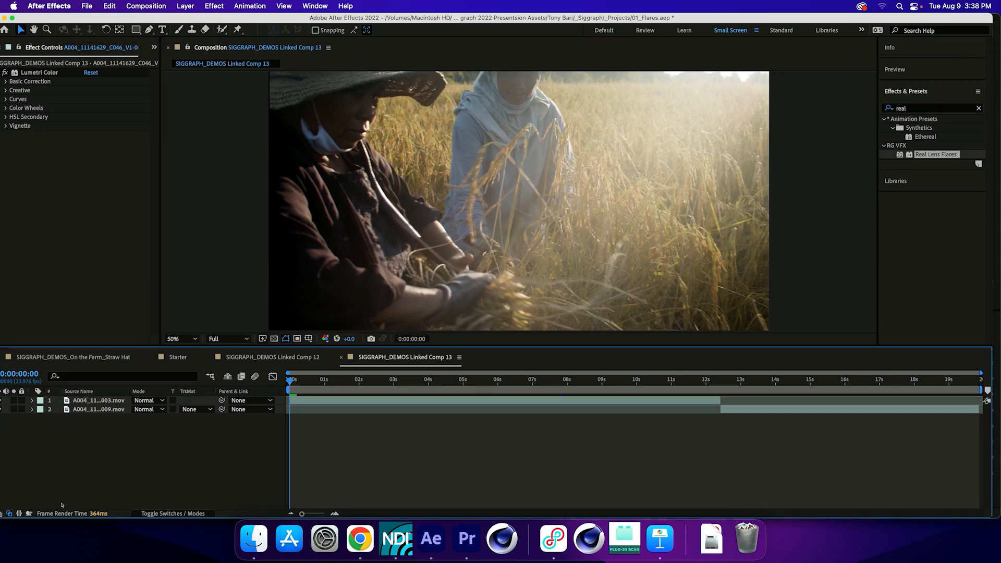
{"action": "key", "text": "super+y"}
{"action": "key", "text": "Right"}
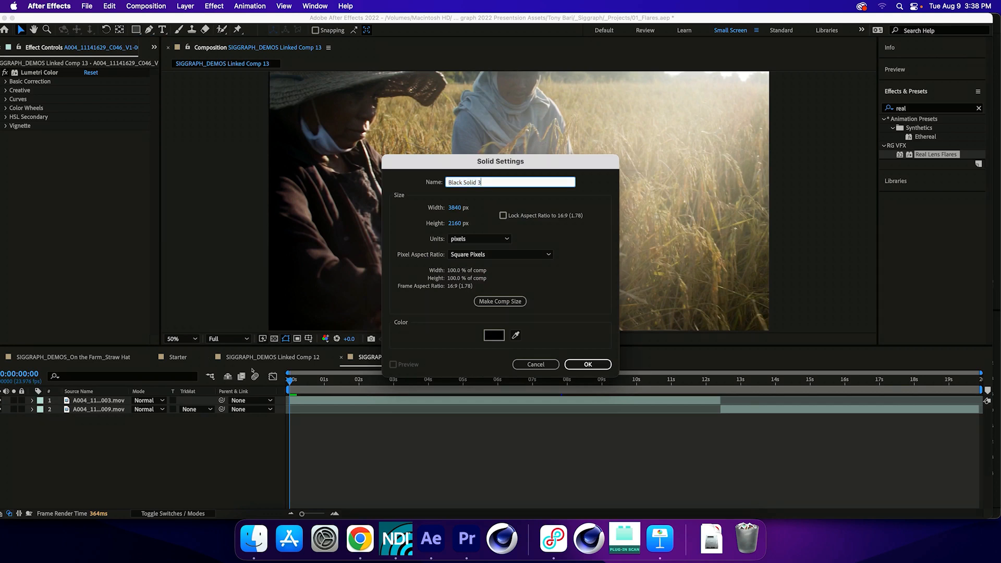
{"action": "key", "text": "BackSpace"}
{"action": "key", "text": "BackSpace"}
{"action": "key", "text": "Return"}
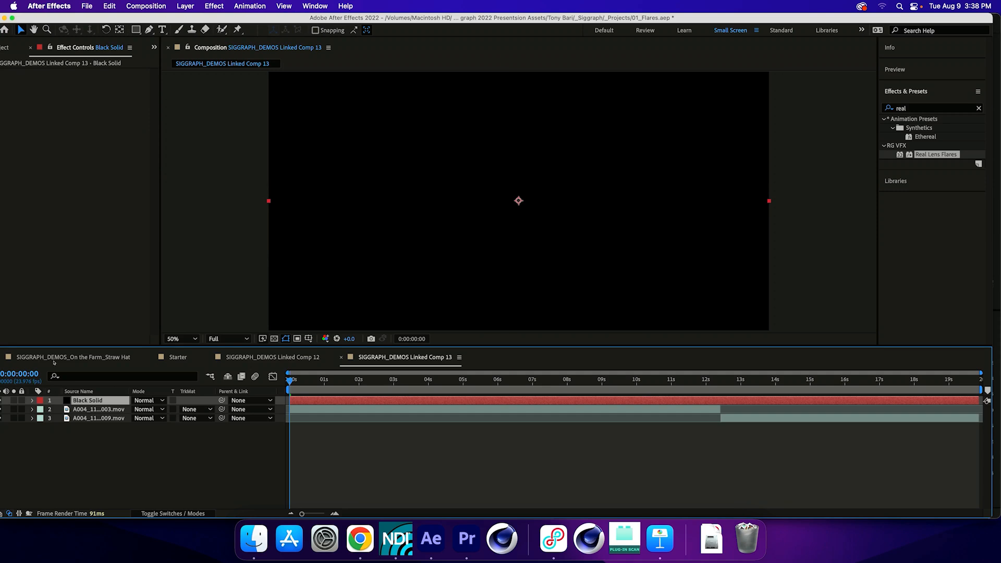
Step: Apply Real Lens Flares to the black solid and remove the starburst and glow elements in its designer, keeping only the ghost reflections
{"action": "left_click_drag", "start_coordinate": [935, 154], "coordinate": [508, 157]}
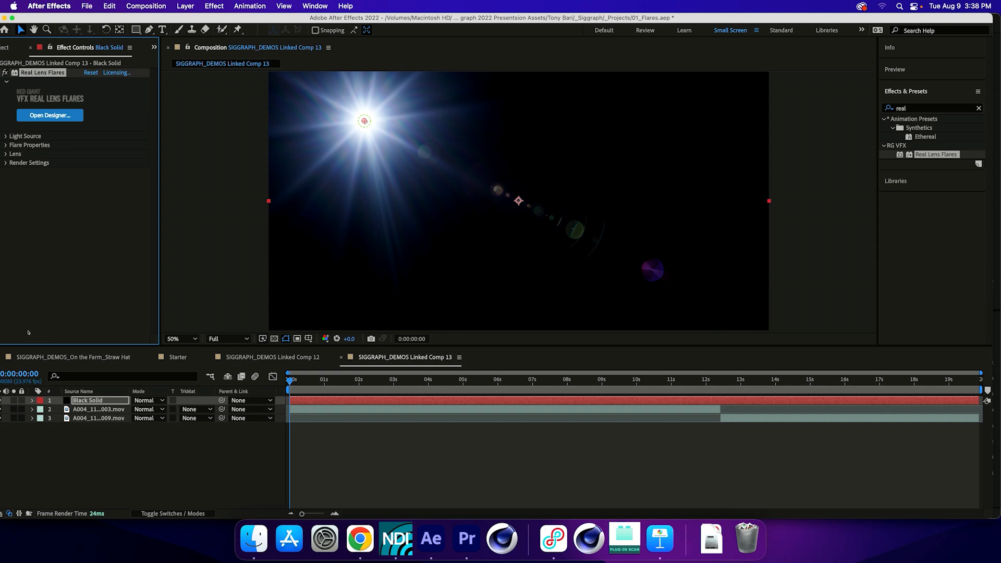
{"action": "left_click", "coordinate": [56, 117]}
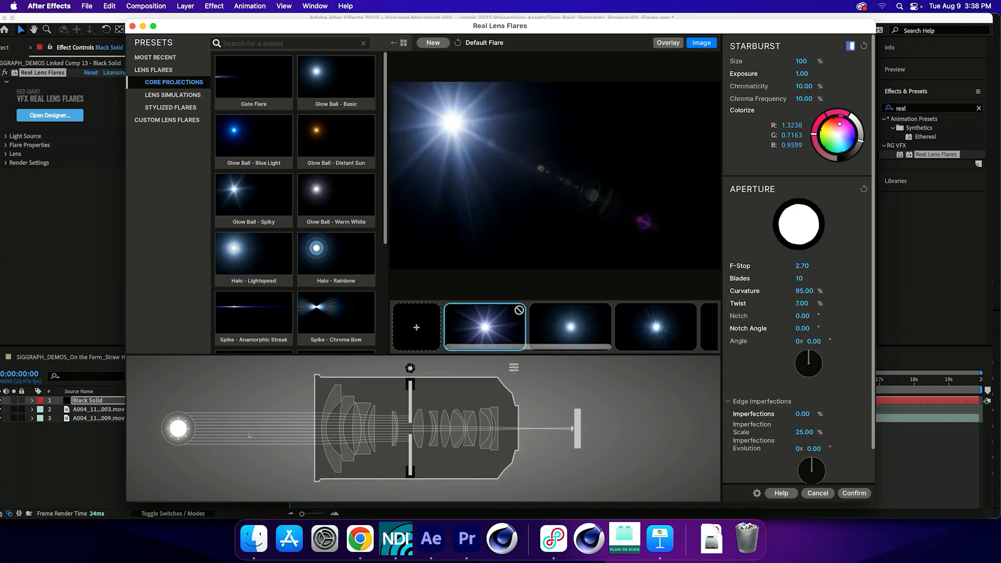
{"action": "left_click", "coordinate": [228, 297]}
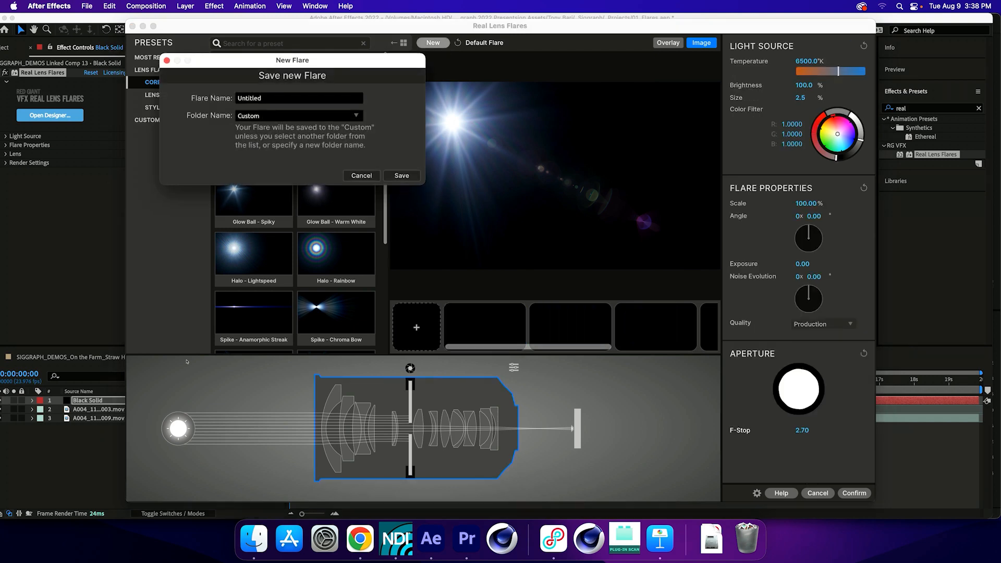
{"action": "left_click", "coordinate": [360, 176]}
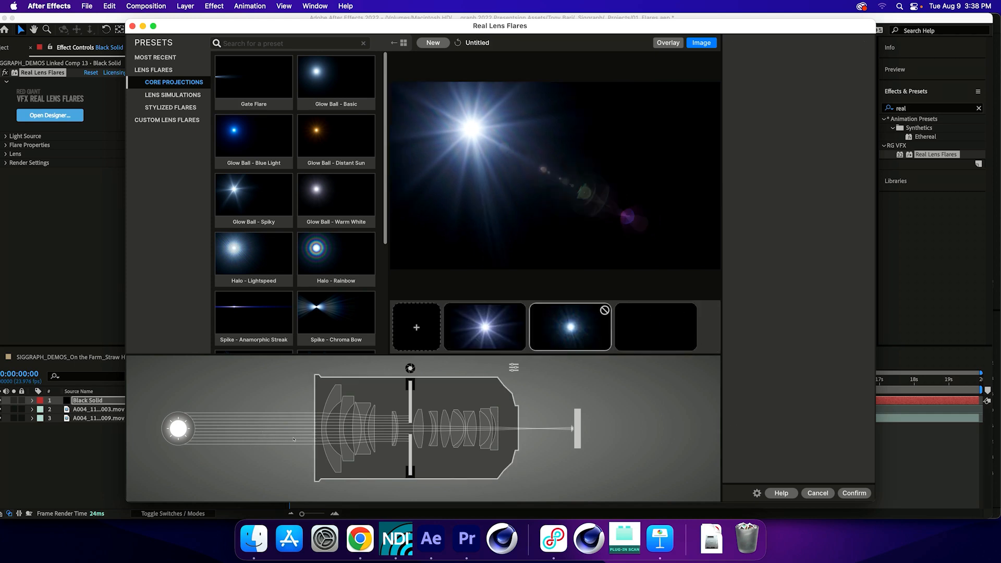
{"action": "left_click", "coordinate": [518, 311]}
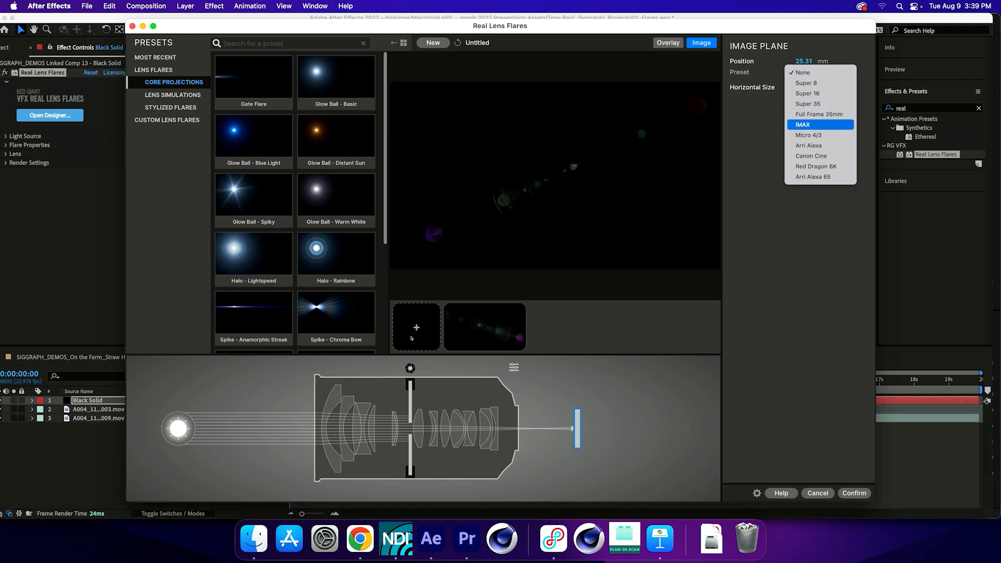
Step: Set the flare's image plane to the IMAX preset and apply the custom flare design to the black solid
{"action": "key", "text": "Return"}
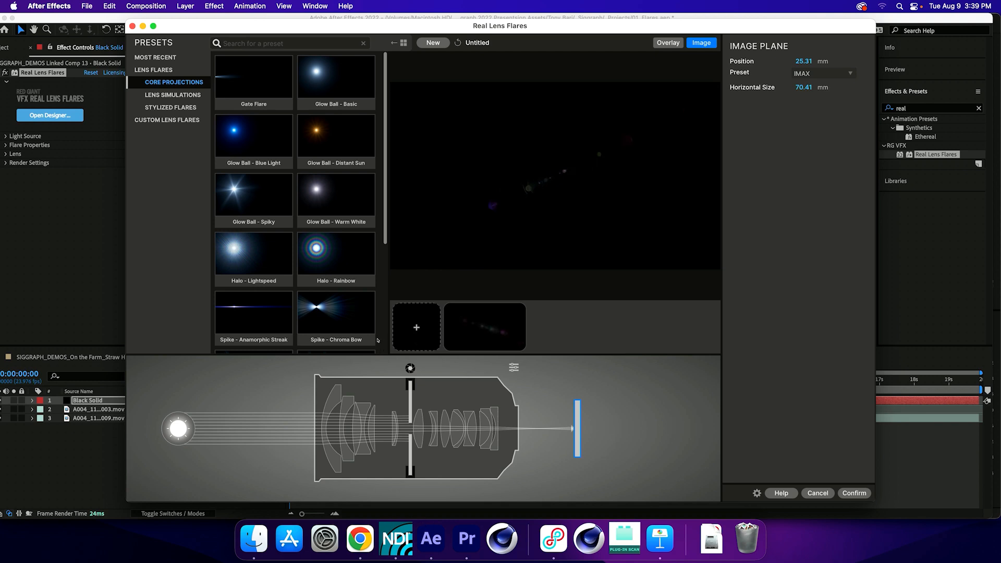
{"action": "key", "text": "Return"}
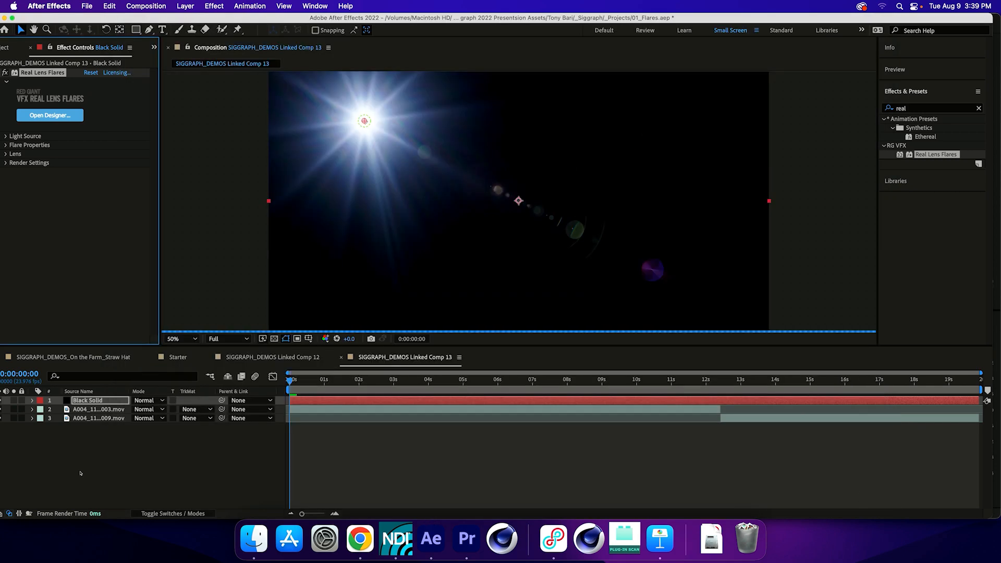
Step: Set the black solid's blending mode to Screen and preview the flare over the harvest footage at 25% magnification
{"action": "left_click", "coordinate": [148, 400]}
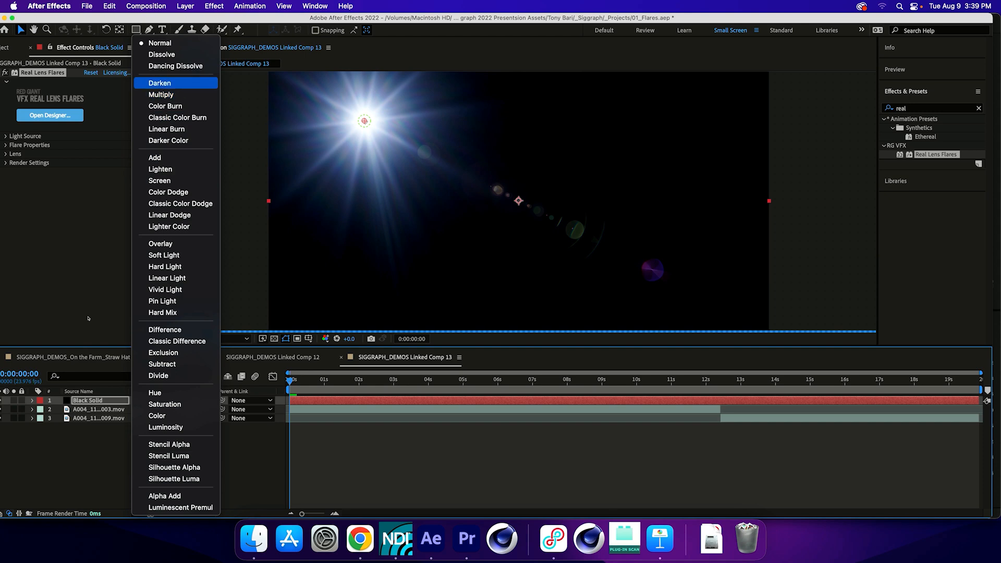
{"action": "left_click", "coordinate": [159, 181]}
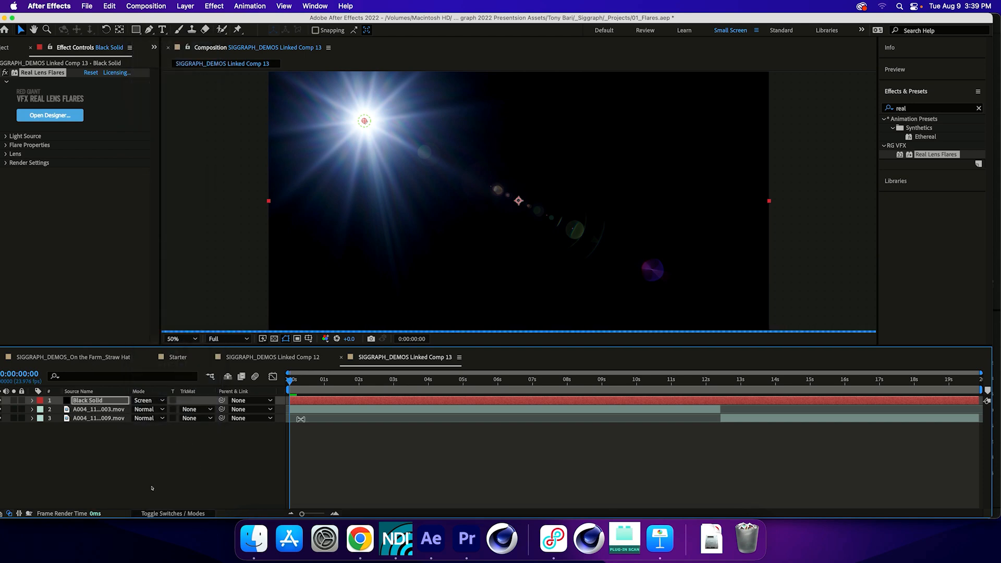
{"action": "key", "text": "space"}
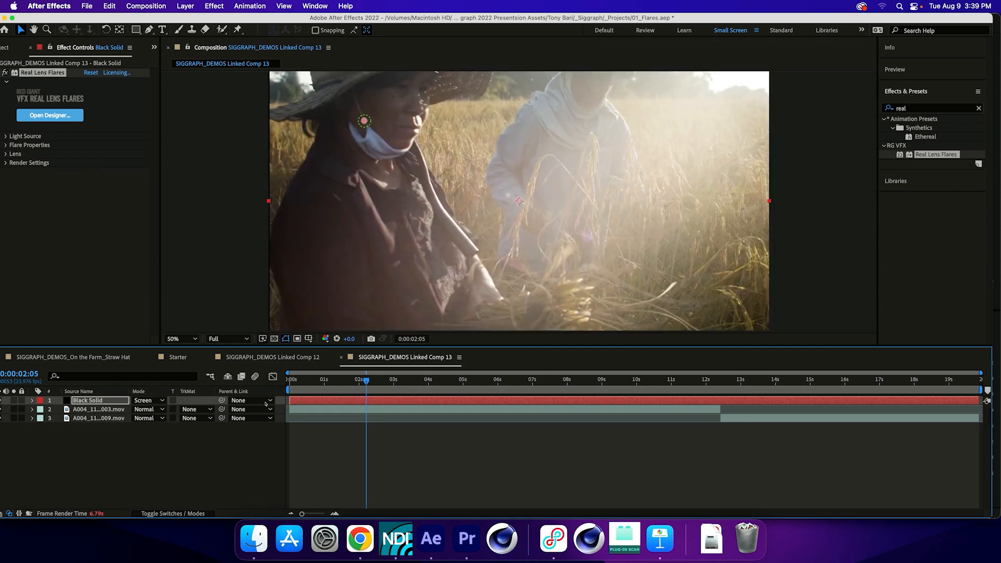
{"action": "key", "text": "comma"}
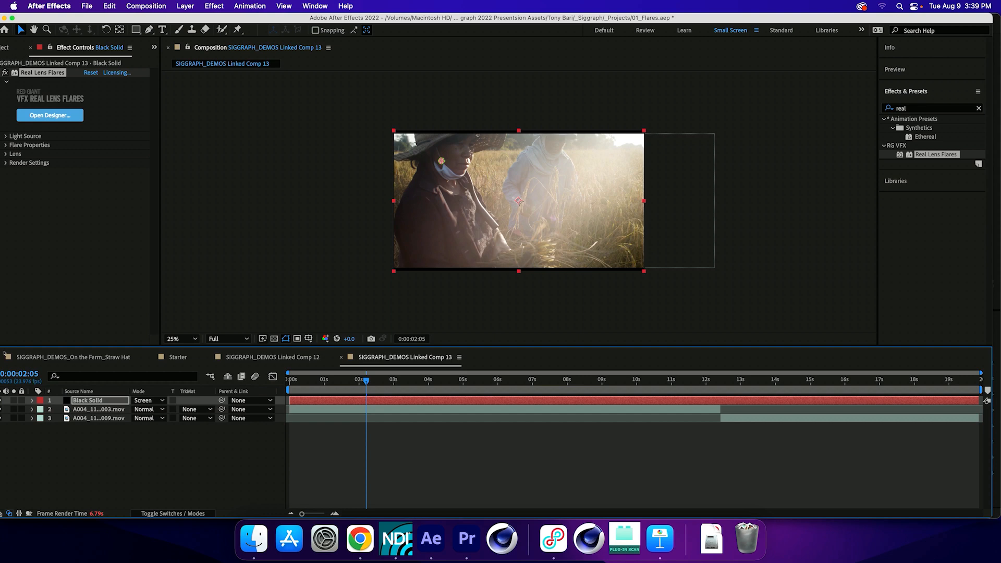
{"action": "left_click", "coordinate": [6, 145]}
{"action": "left_click", "coordinate": [6, 145]}
{"action": "left_click", "coordinate": [6, 154]}
{"action": "left_click", "coordinate": [5, 154]}
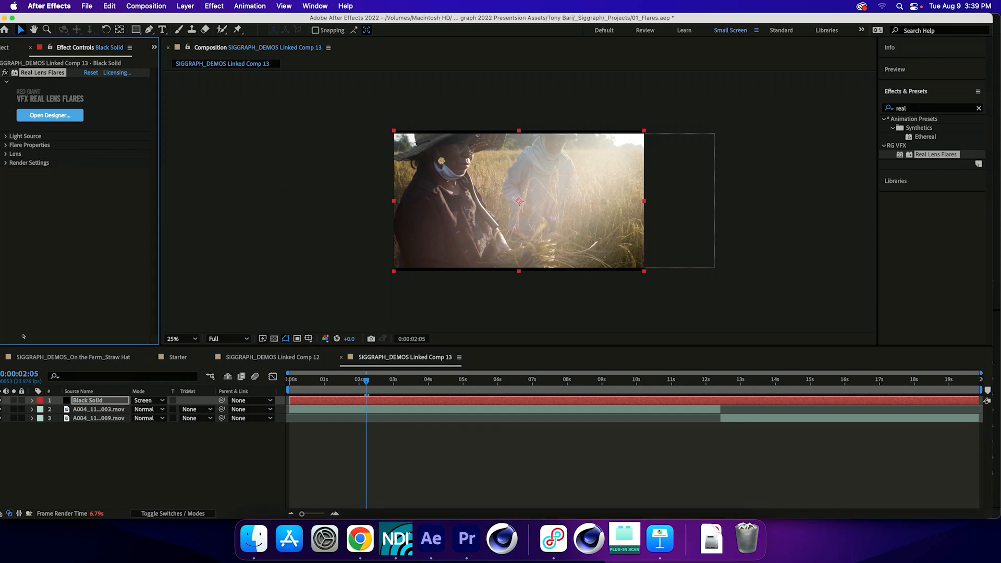
Step: Add a Reflections element to the lens flare design with Exposure -1.60 and Scale 80, and apply it to the black solid
{"action": "left_click", "coordinate": [49, 115]}
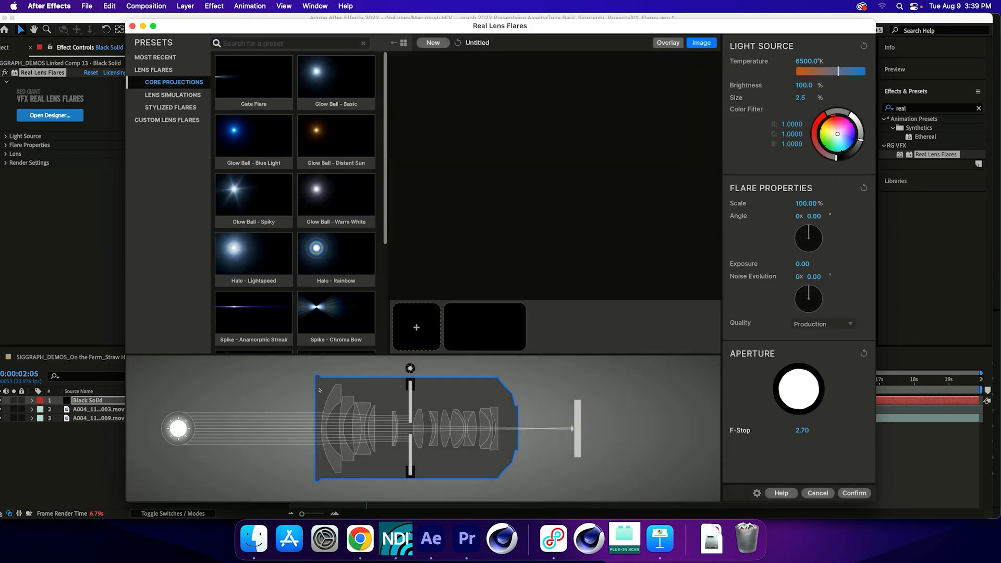
{"action": "left_click", "coordinate": [245, 438]}
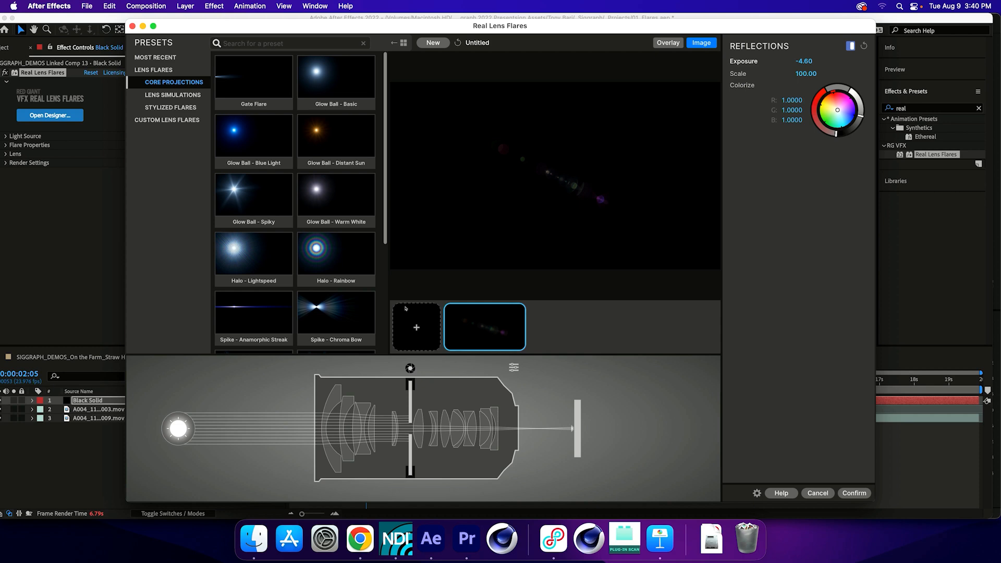
{"action": "mouse_move", "coordinate": [803, 61]}
{"action": "left_mouse_down"}
{"action": "mouse_move", "coordinate": [824, 61]}
{"action": "mouse_move", "coordinate": [813, 61]}
{"action": "mouse_move", "coordinate": [823, 61]}
{"action": "mouse_move", "coordinate": [816, 73]}
{"action": "left_mouse_up"}
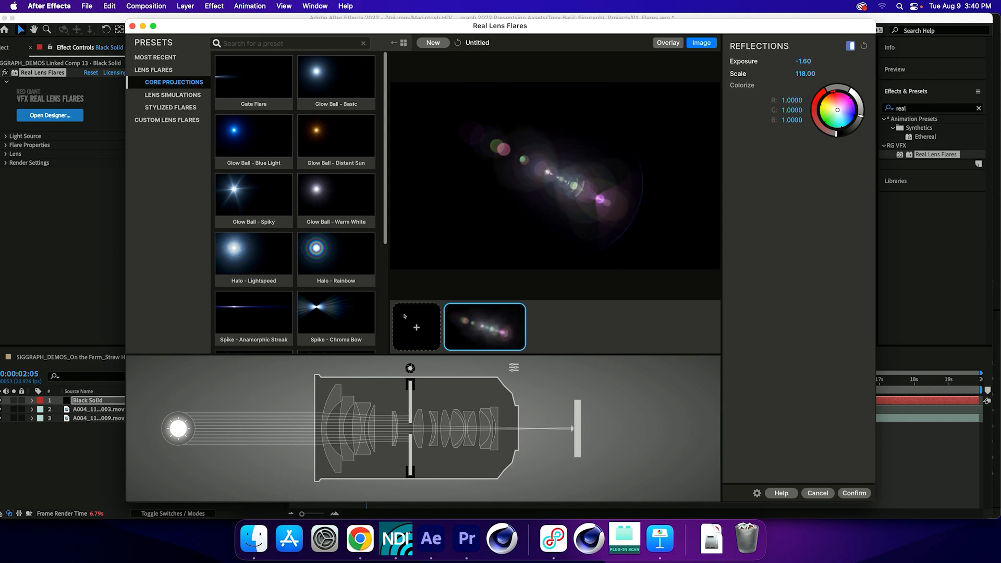
{"action": "key", "text": "Tab"}
{"action": "type", "text": "80"}
{"action": "key", "text": "Return"}
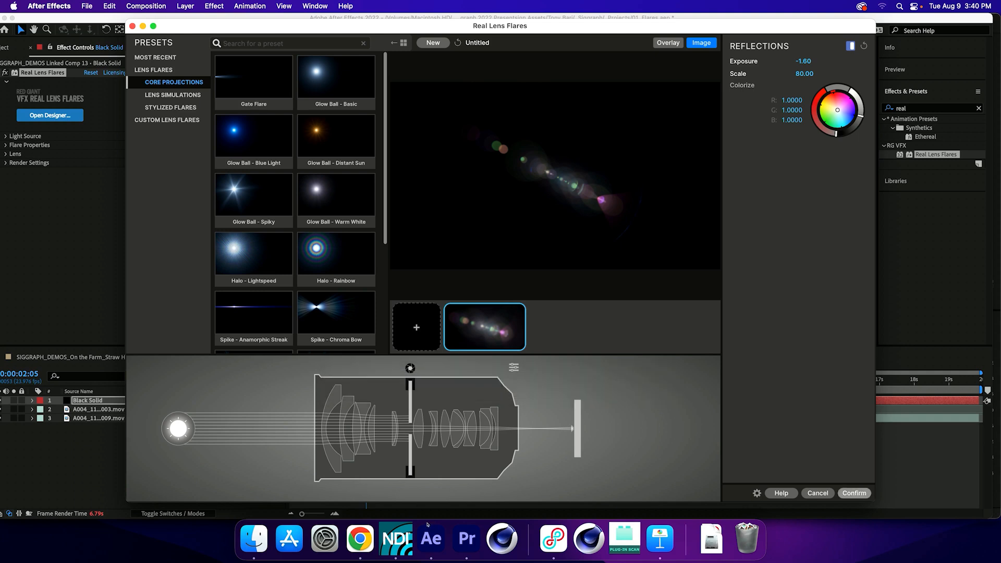
{"action": "key", "text": "Return"}
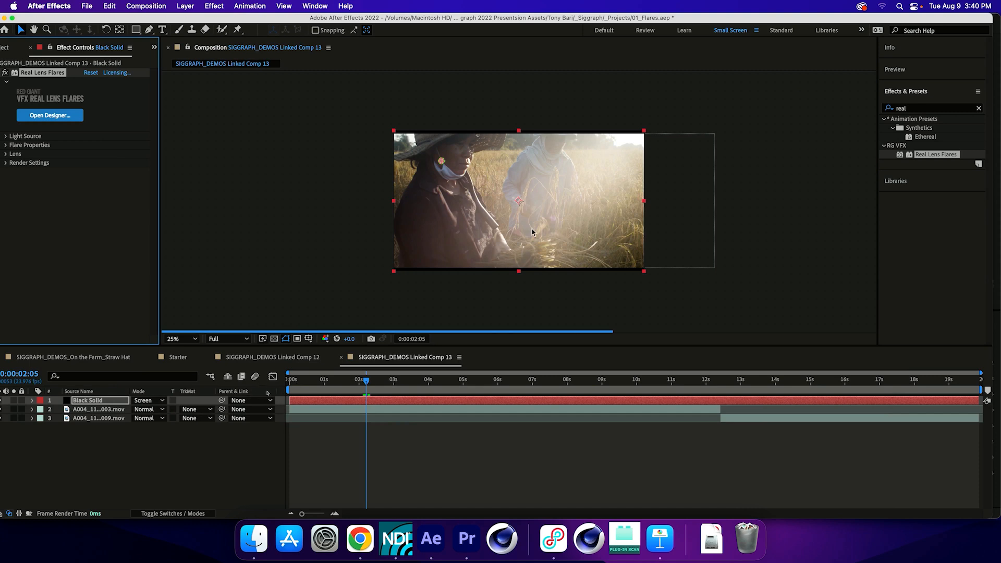
Step: Check the linked comp's flare in the Premiere Pro sequence and return to After Effects
{"action": "key", "text": "="}
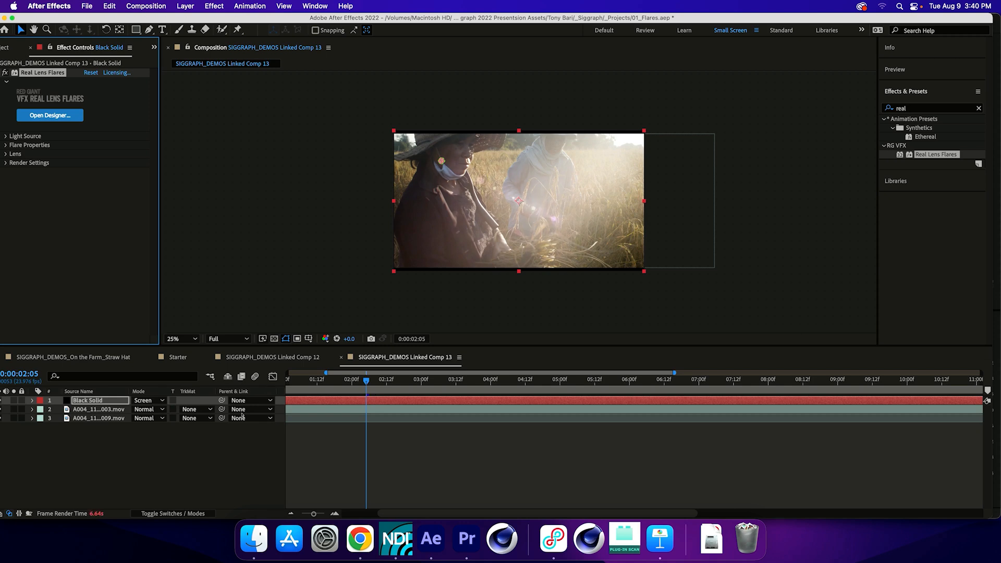
{"action": "key", "text": "super+Tab"}
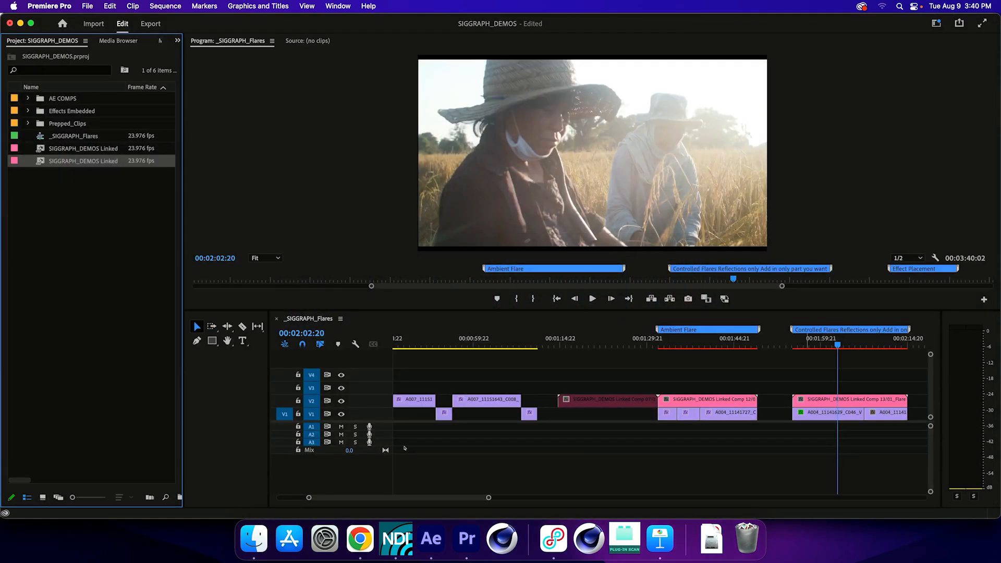
{"action": "key", "text": "super+Tab"}
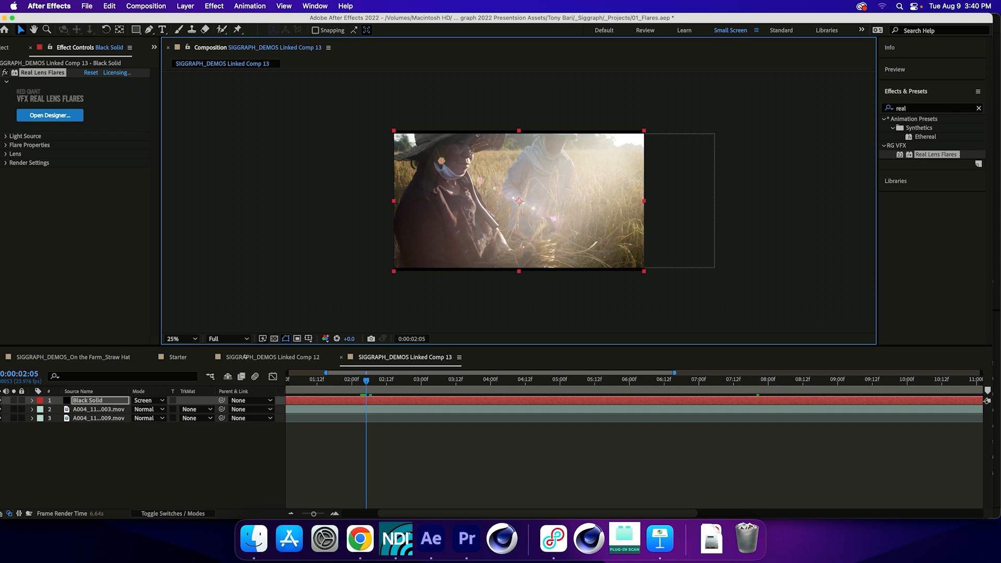
Step: Move the flare's light source outside the frame beyond its upper-right corner, to a 2D Position of about 4296.5, -107.8
{"action": "left_click_drag", "start_coordinate": [441, 160], "coordinate": [656, 127]}
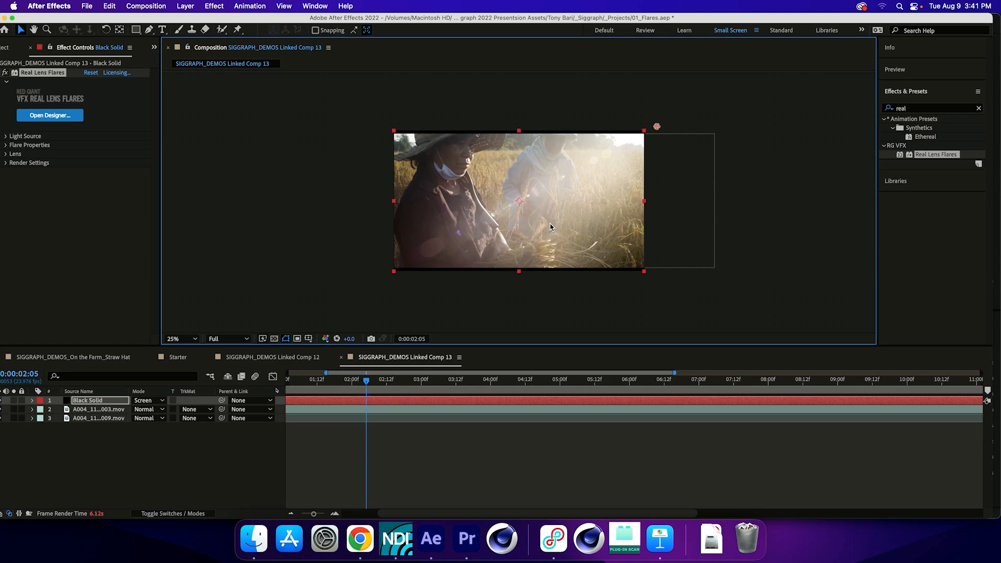
{"action": "left_click_drag", "start_coordinate": [656, 126], "coordinate": [661, 139]}
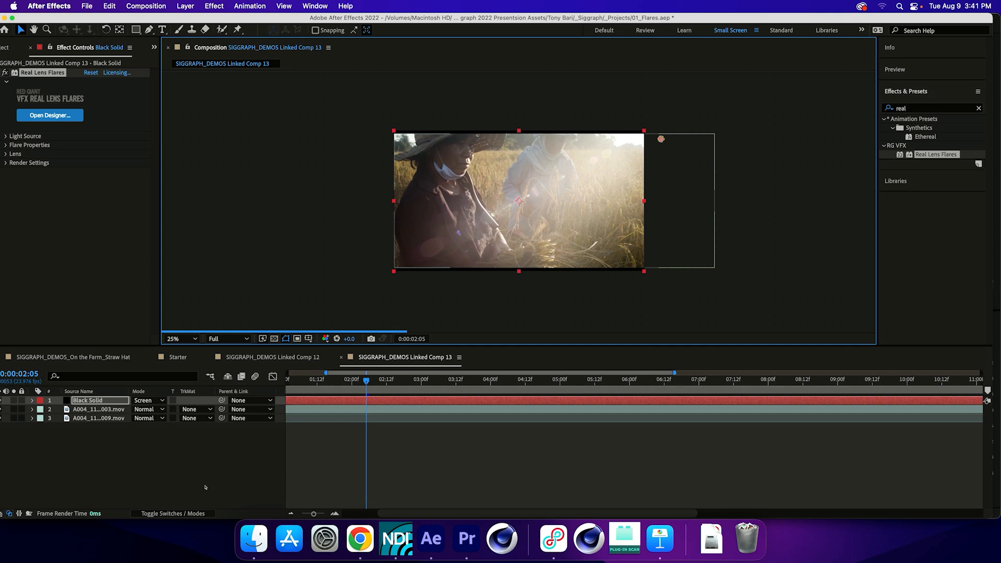
{"action": "key", "text": "e"}
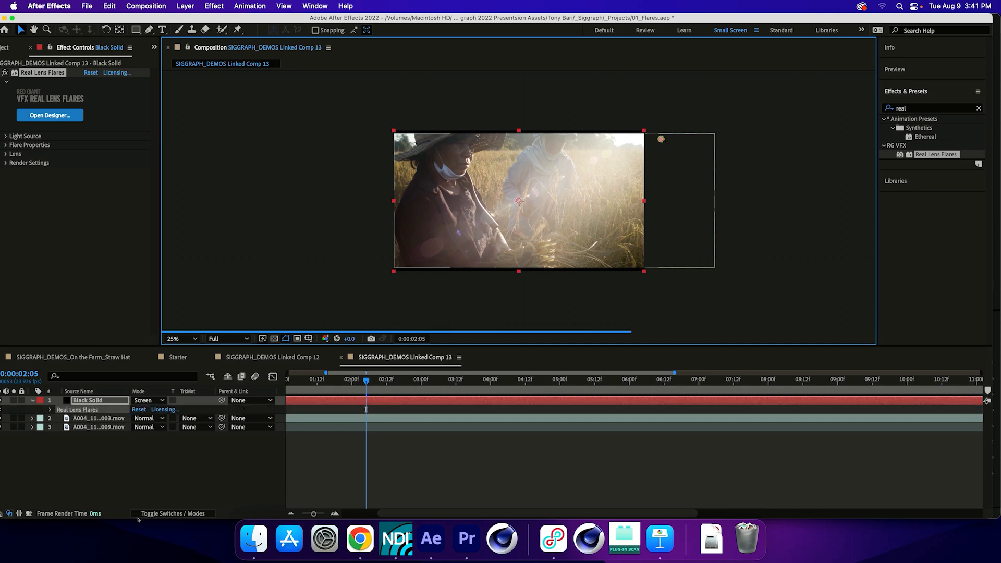
{"action": "key", "text": "grave"}
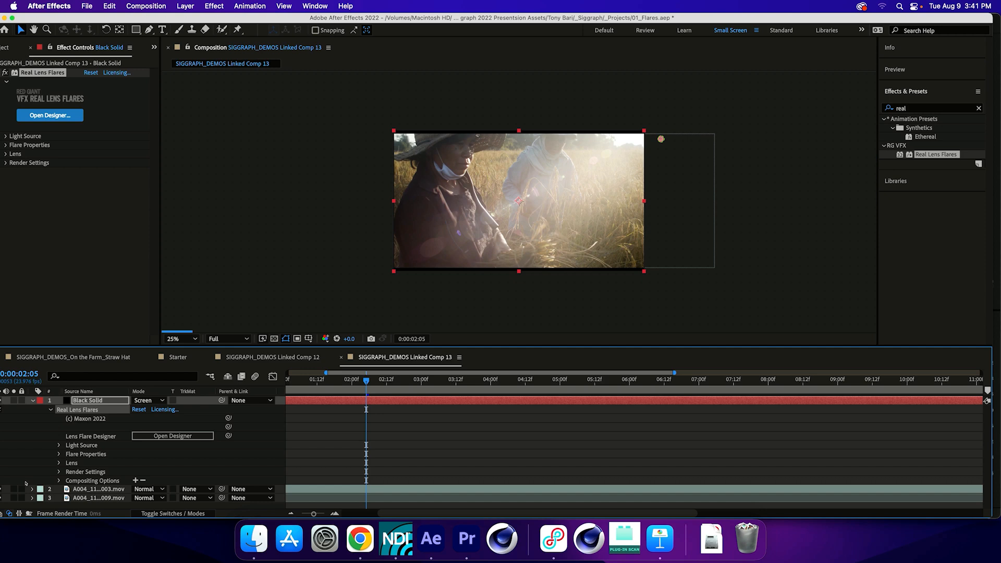
{"action": "key", "text": "super+grave"}
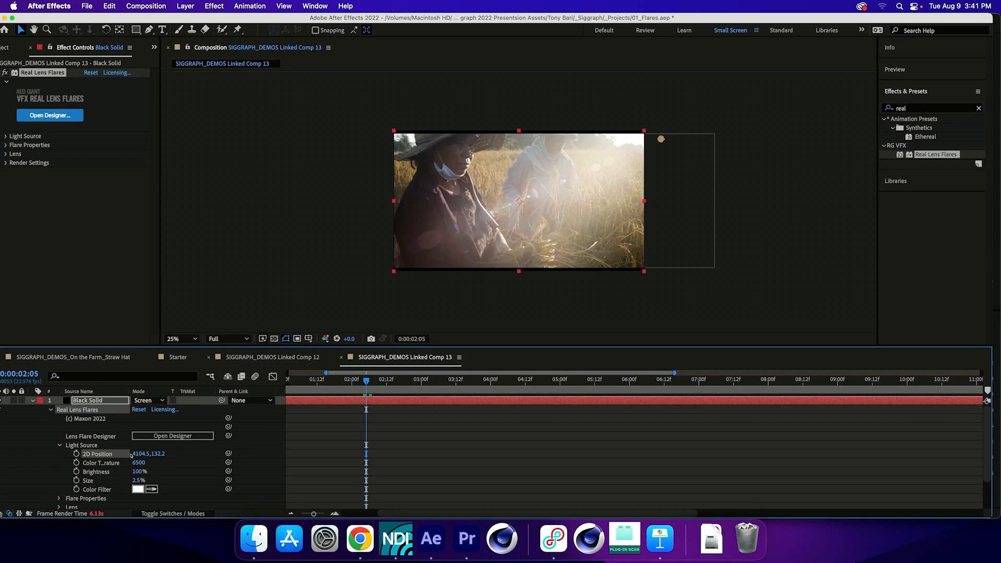
{"action": "left_click_drag", "start_coordinate": [660, 139], "coordinate": [674, 123]}
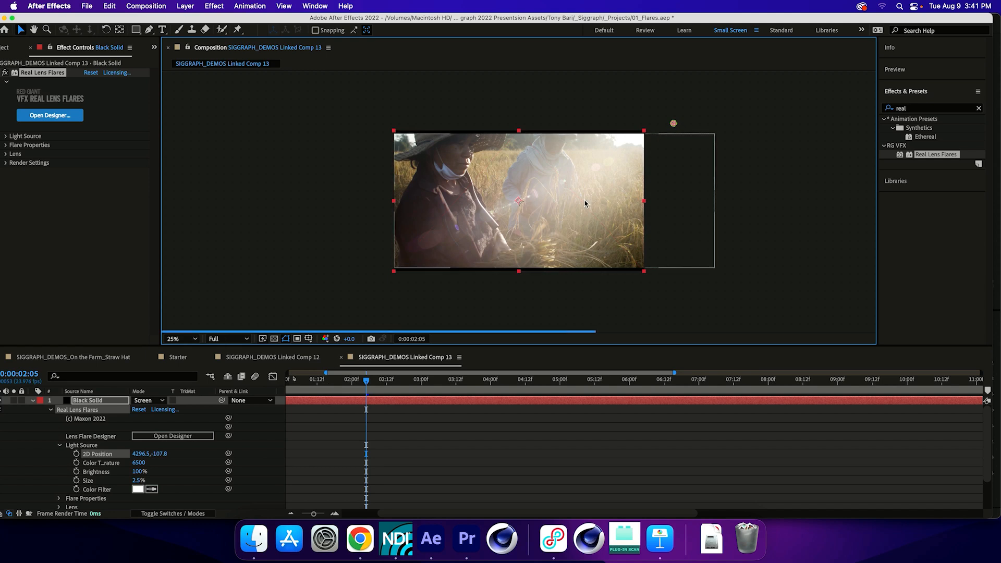
Step: Clear the effects search and save the current lens flare as a custom preset named REFLECTIONS_1 in the Custom folder
{"action": "left_click", "coordinate": [979, 108]}
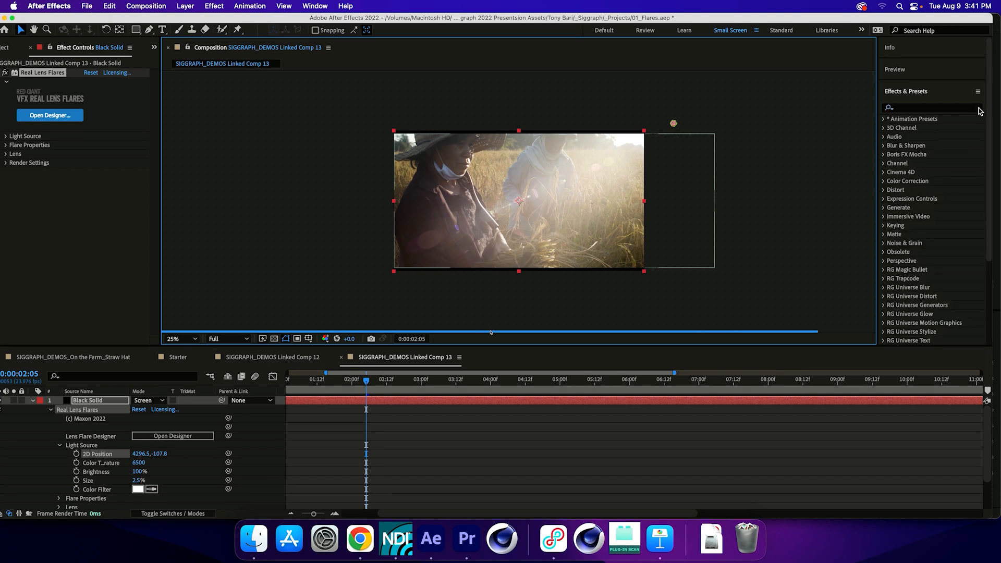
{"action": "left_click", "coordinate": [48, 483]}
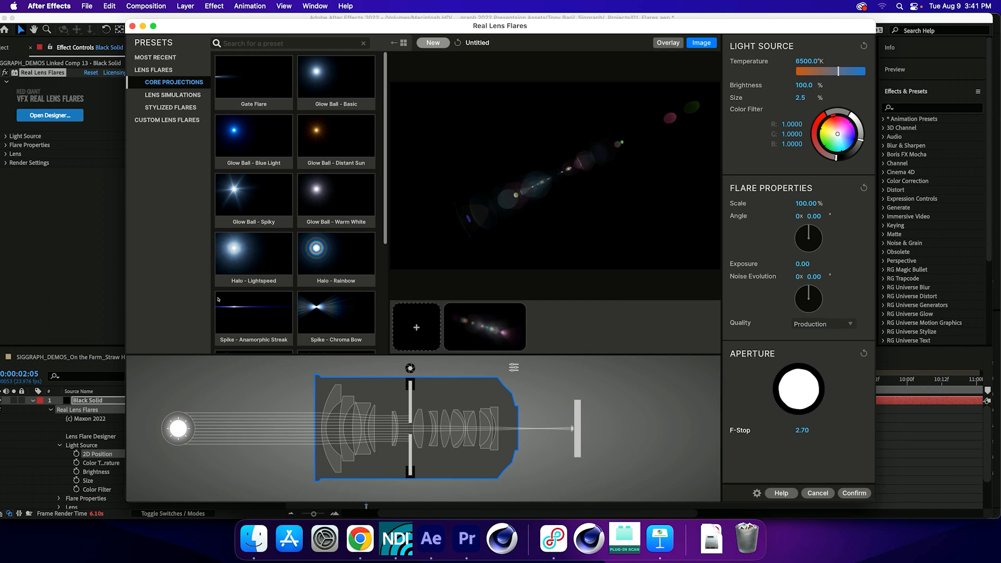
{"action": "left_click", "coordinate": [432, 43]}
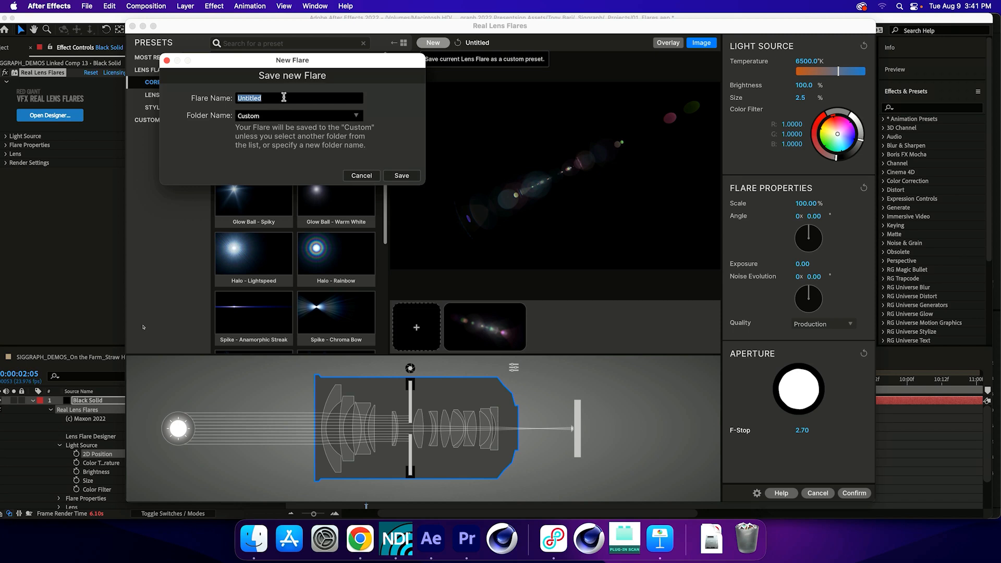
{"action": "type", "text": "REFLECTIONS_1"}
{"action": "key", "text": "Return"}
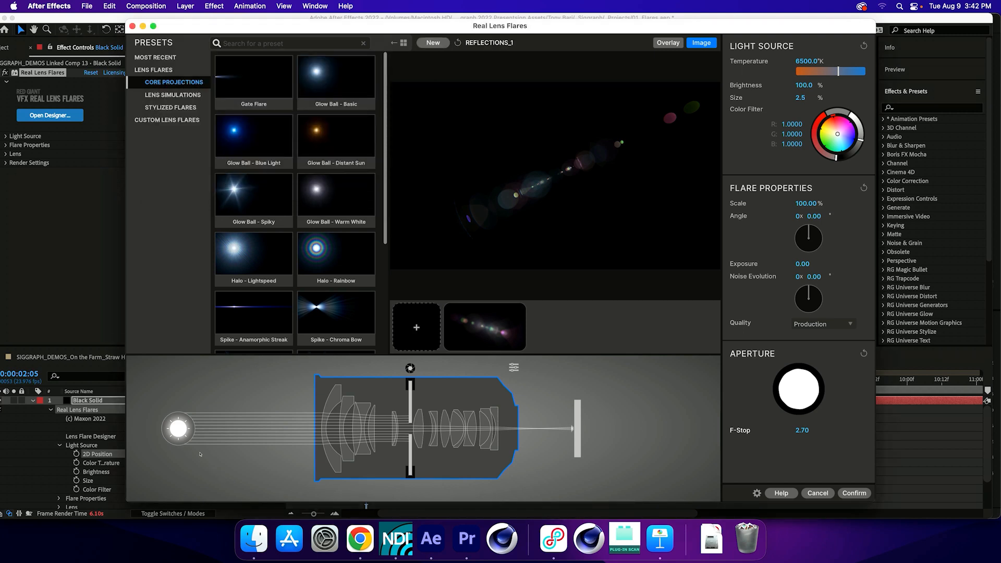
Step: Display the custom lens flare presets and select REFLECTIONS_1
{"action": "scroll", "coordinate": [294, 198], "scroll_direction": "down", "scroll_amount": 5}
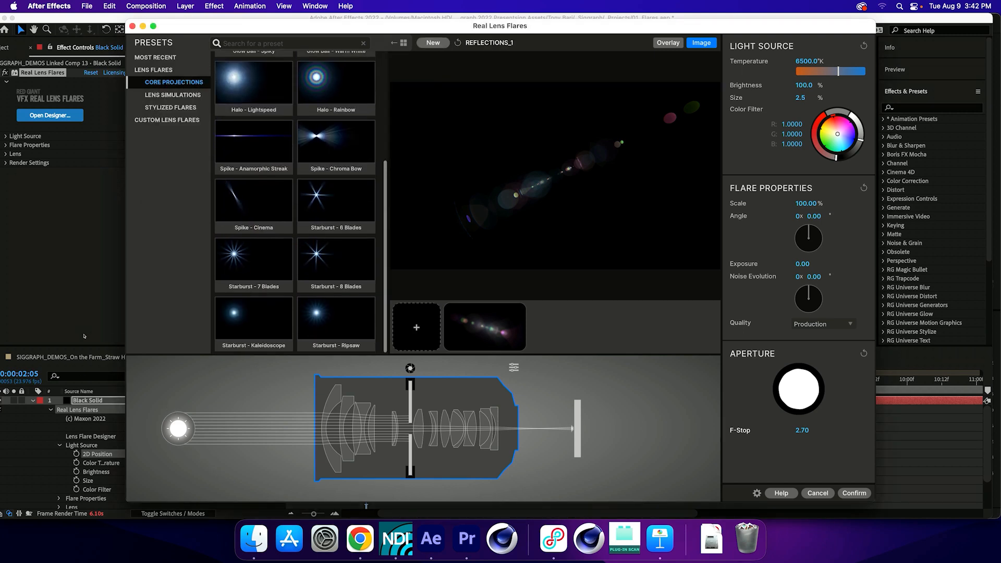
{"action": "left_click", "coordinate": [166, 119]}
{"action": "left_click", "coordinate": [253, 78]}
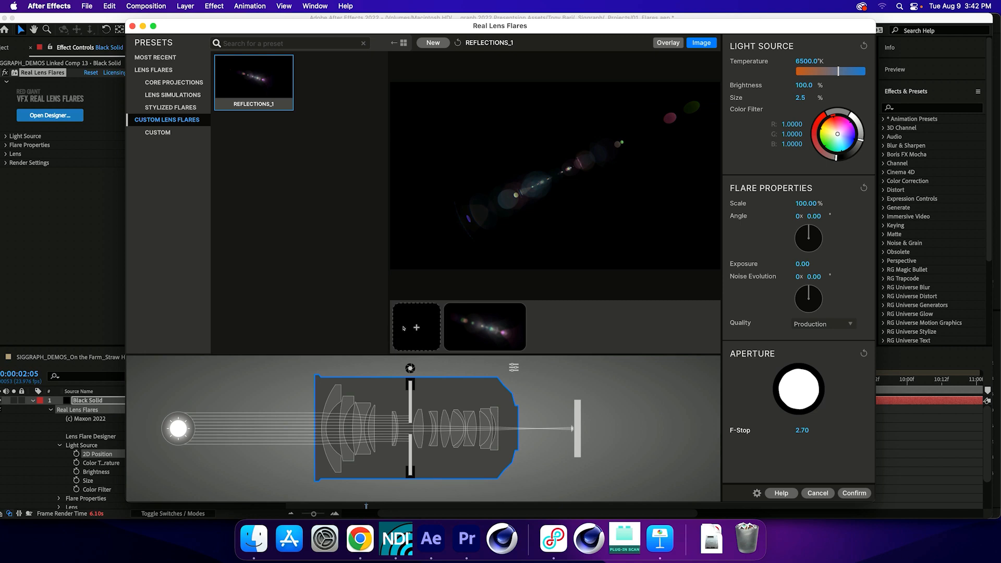
Step: Set the light source size to 3.5% and the image plane preset to Micro 4/3, trying Super 35 on the way
{"action": "left_click_drag", "start_coordinate": [800, 97], "coordinate": [804, 97]}
{"action": "left_click", "coordinate": [577, 429]}
{"action": "left_click", "coordinate": [823, 73]}
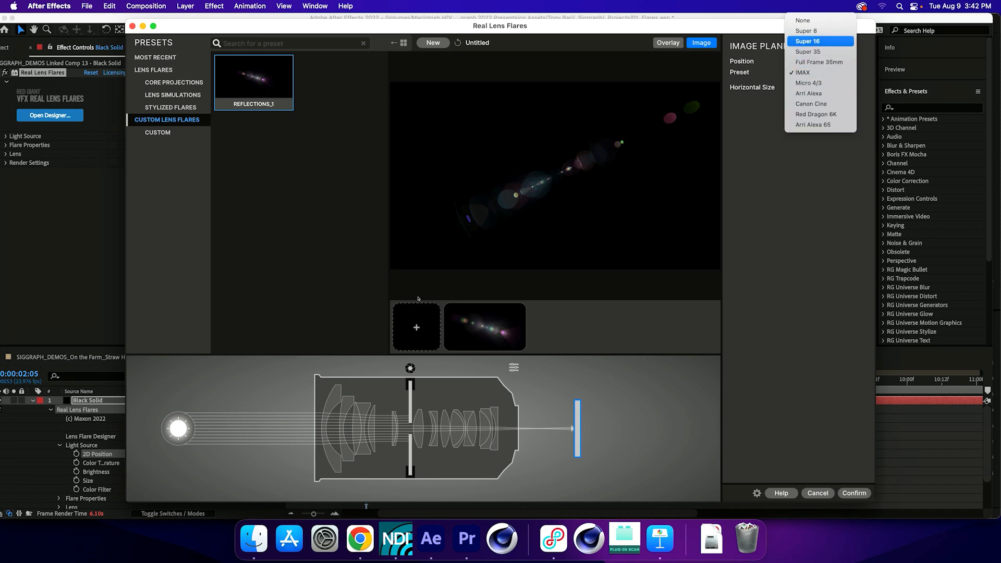
{"action": "left_click", "coordinate": [808, 52]}
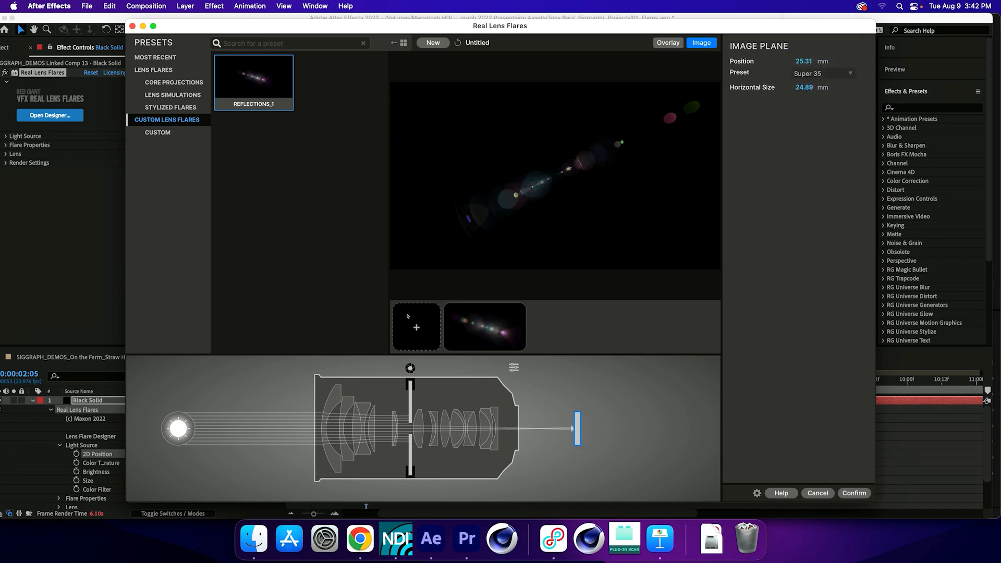
{"action": "left_click", "coordinate": [813, 73]}
{"action": "left_click", "coordinate": [826, 104]}
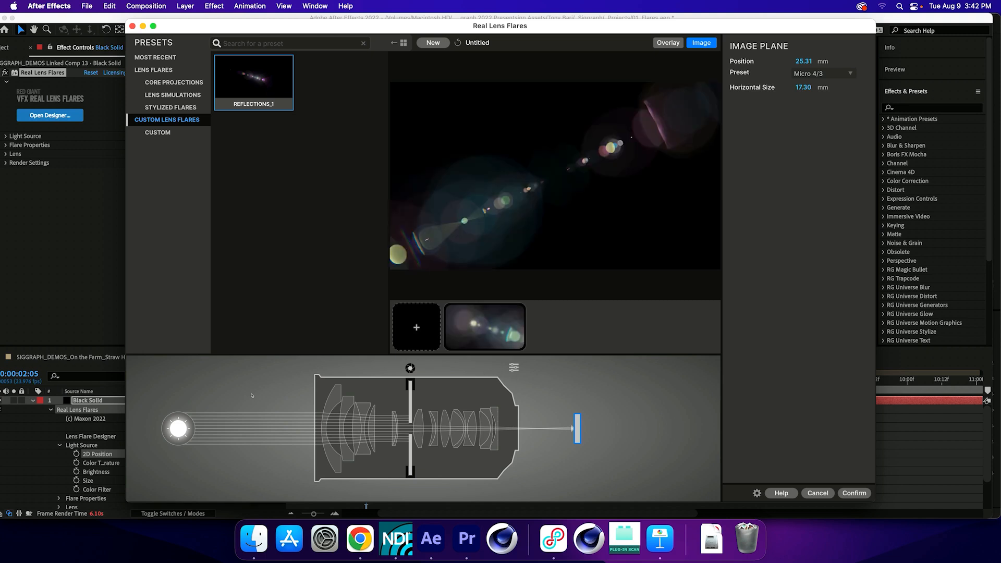
{"action": "left_click", "coordinate": [837, 72]}
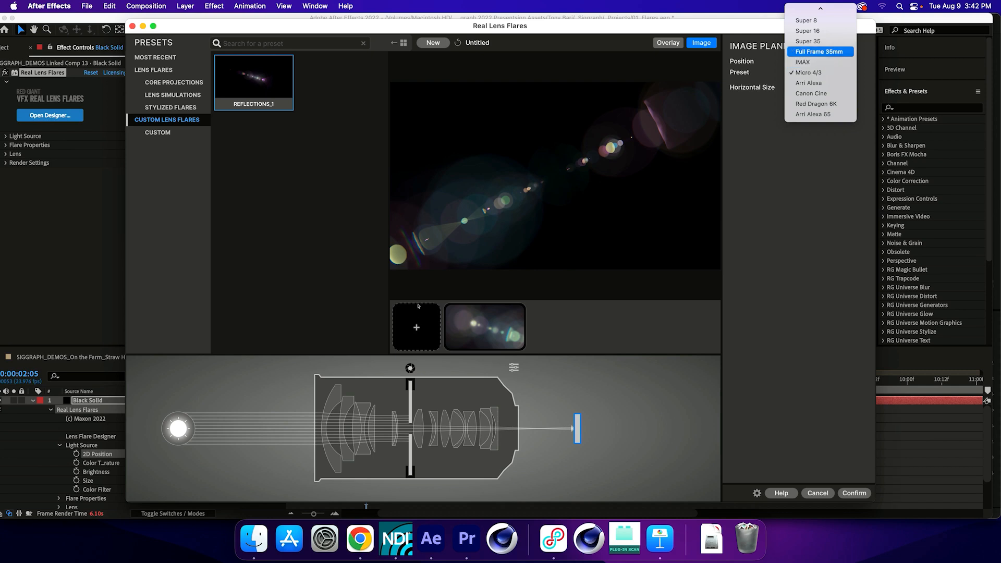
{"action": "key", "text": "Escape"}
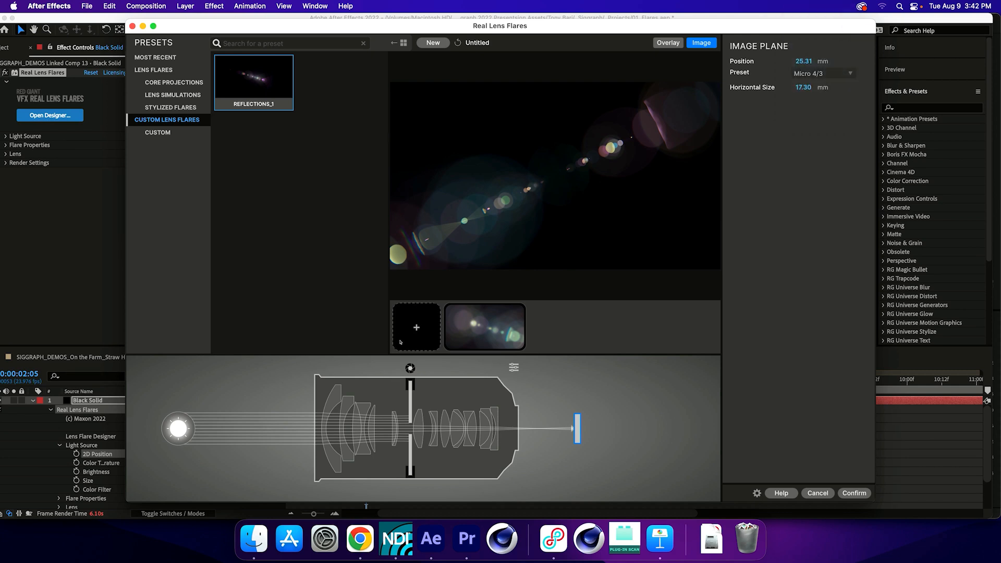
{"action": "left_click", "coordinate": [823, 73]}
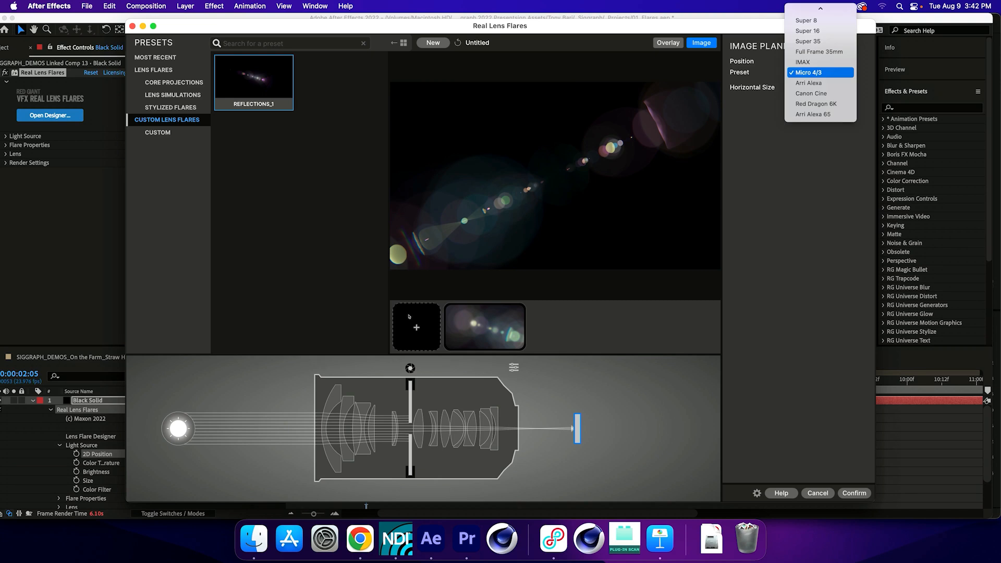
{"action": "key", "text": "Return"}
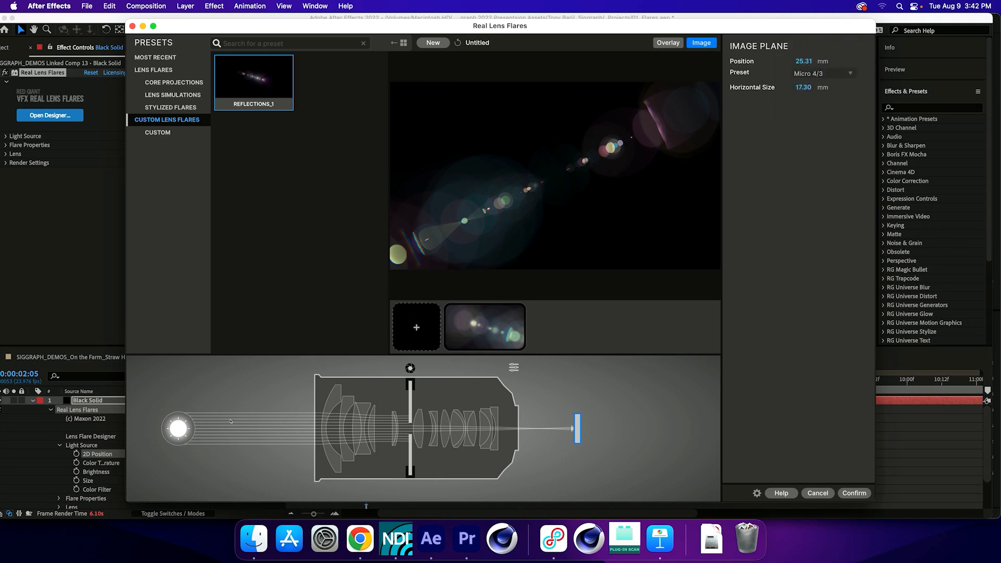
Step: Set the Reflections element's Scale to 43 and apply the flare design to the composition
{"action": "left_click", "coordinate": [484, 327]}
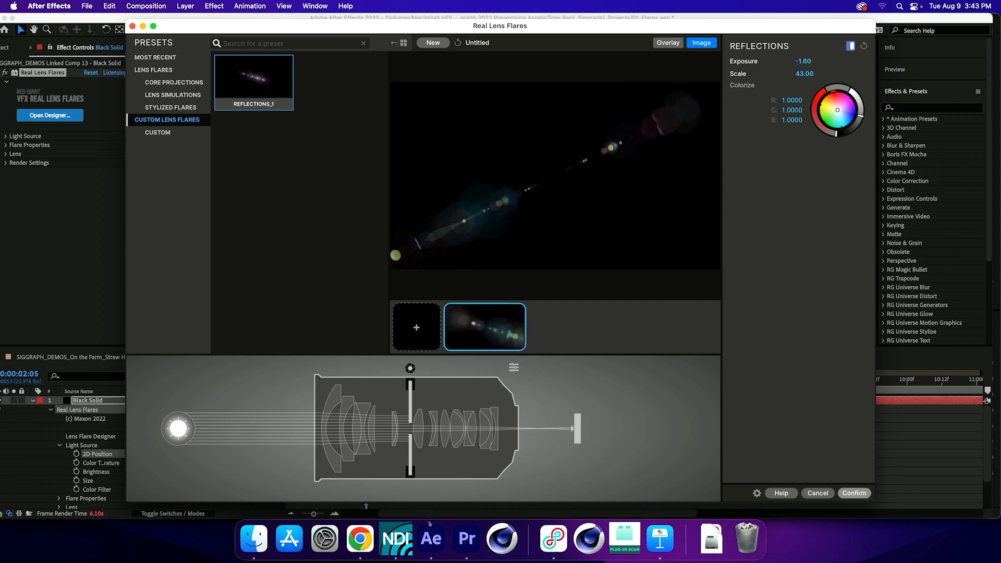
{"action": "left_click", "coordinate": [854, 493]}
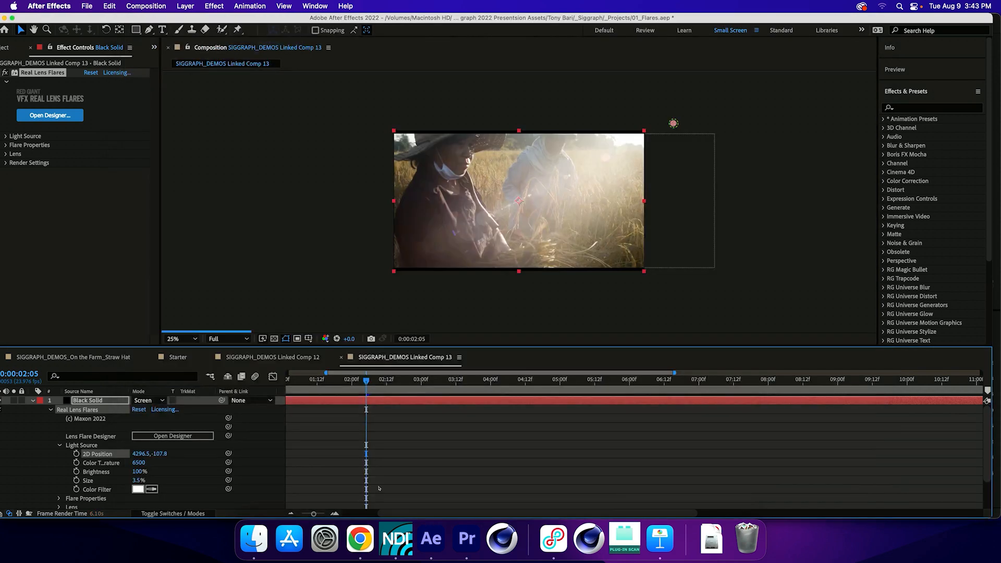
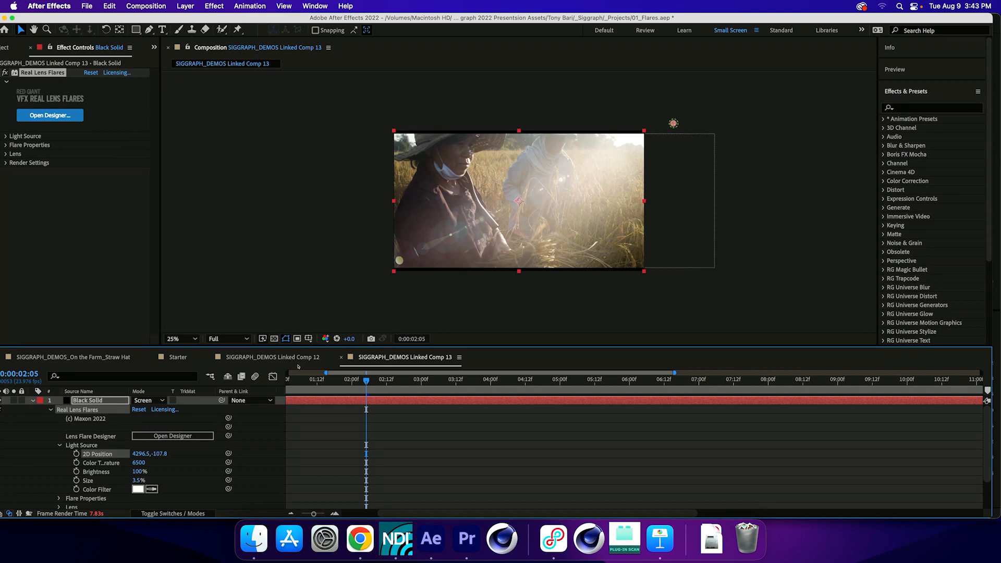
{"action": "key", "text": "period"}
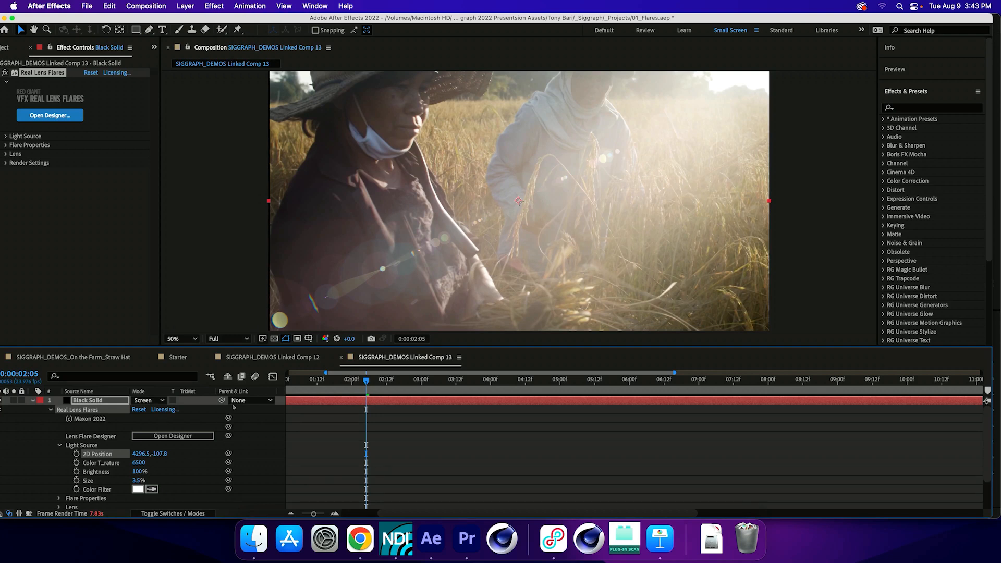
Step: Switch to Premiere Pro and examine the updated flare at several points along the linked comp in the _SIGGRAPH_Flares sequence
{"action": "key", "text": "super+Tab"}
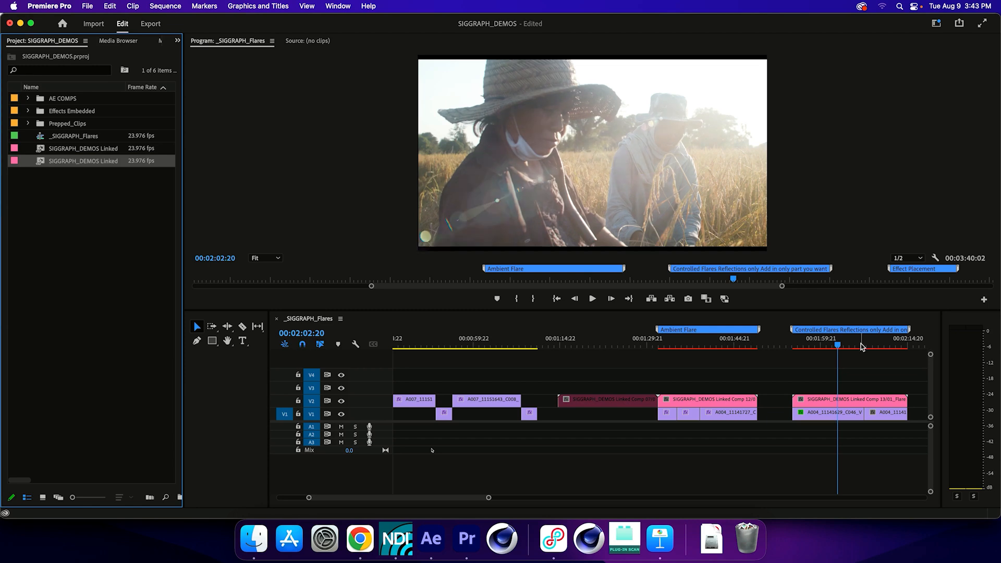
{"action": "left_click", "coordinate": [697, 344]}
{"action": "left_click", "coordinate": [847, 342]}
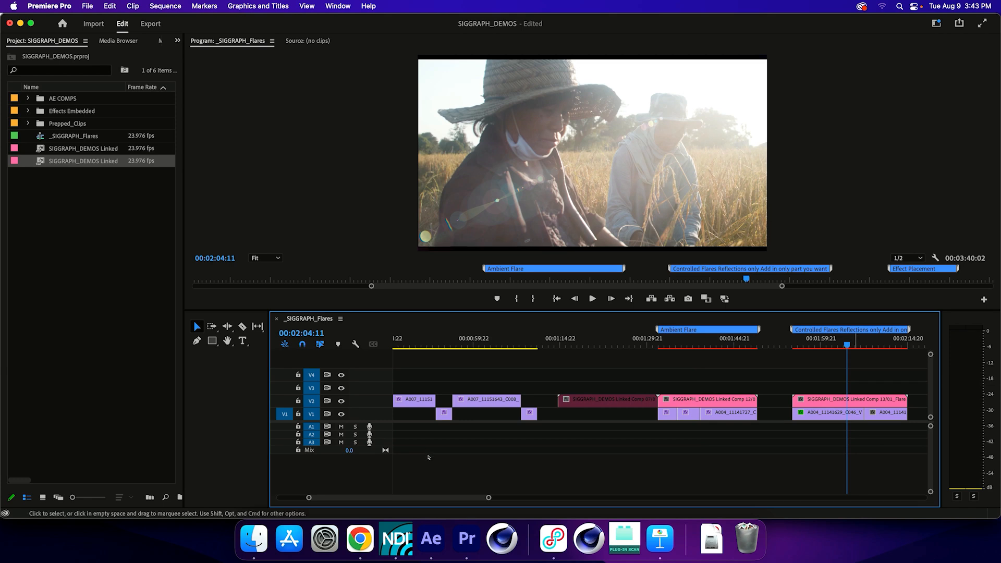
{"action": "scroll", "coordinate": [855, 361], "scroll_direction": "right", "scroll_amount": 3}
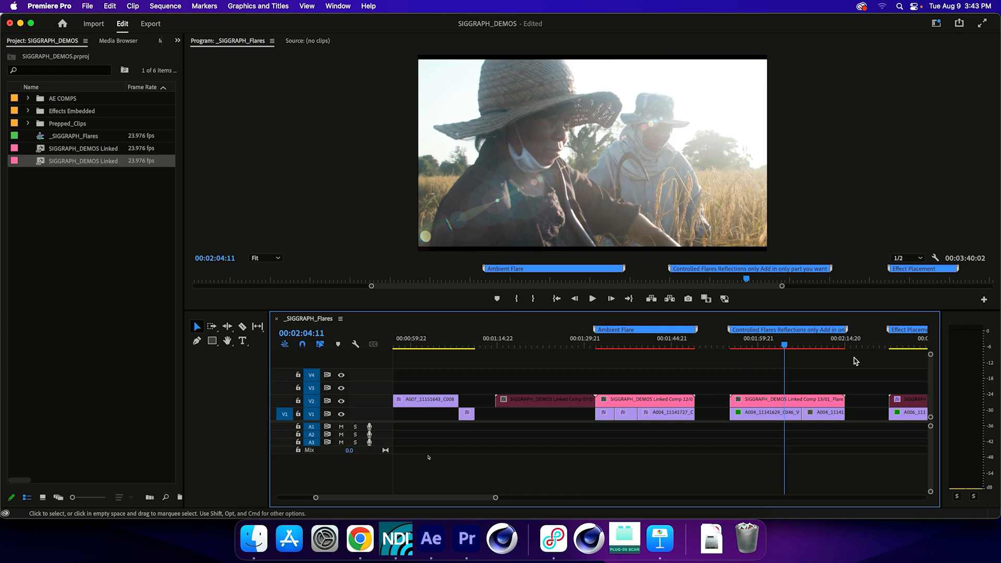
{"action": "left_click", "coordinate": [767, 344]}
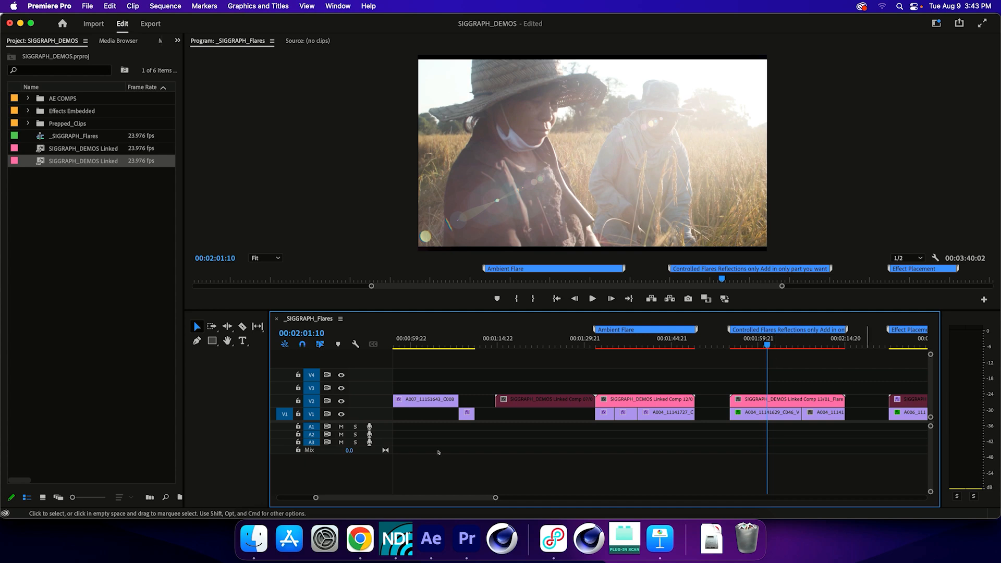
Step: Switch to After Effects, collapse the Black Solid layer's properties in Linked Comp 13, and return to Premiere Pro
{"action": "key", "text": "super+Tab"}
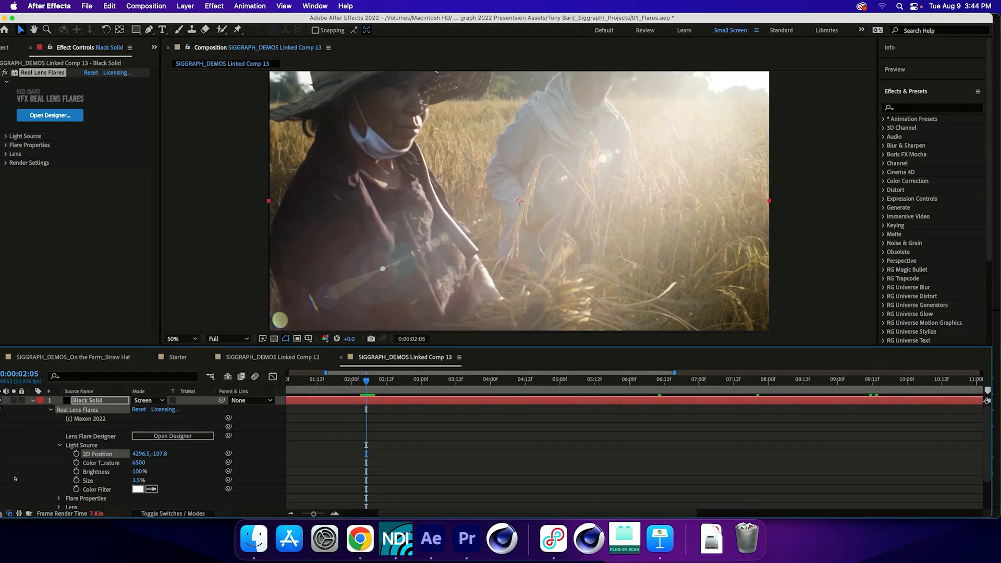
{"action": "key", "text": "u"}
{"action": "key", "text": "super+Tab"}
{"action": "key", "text": "super+Tab"}
{"action": "key", "text": "super+Tab"}
{"action": "key", "text": "super+Tab"}
{"action": "key", "text": "super+Tab"}
{"action": "key", "text": "super+Tab"}
{"action": "key", "text": "super+Tab"}
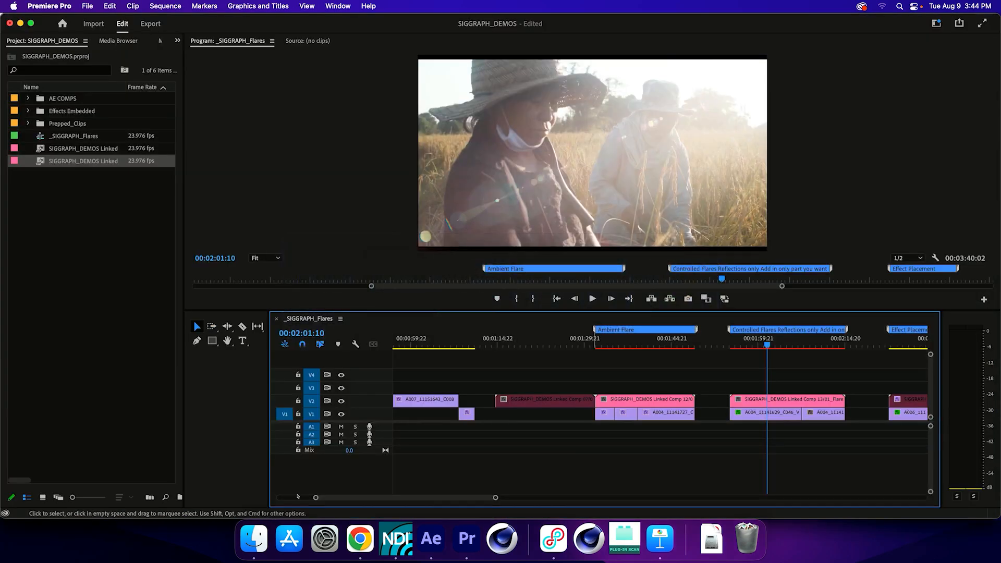
Step: Examine the clips under the Effect Placement and Universe Overlight markers in the _SIGGRAPH_Flares sequence
{"action": "left_click", "coordinate": [909, 339]}
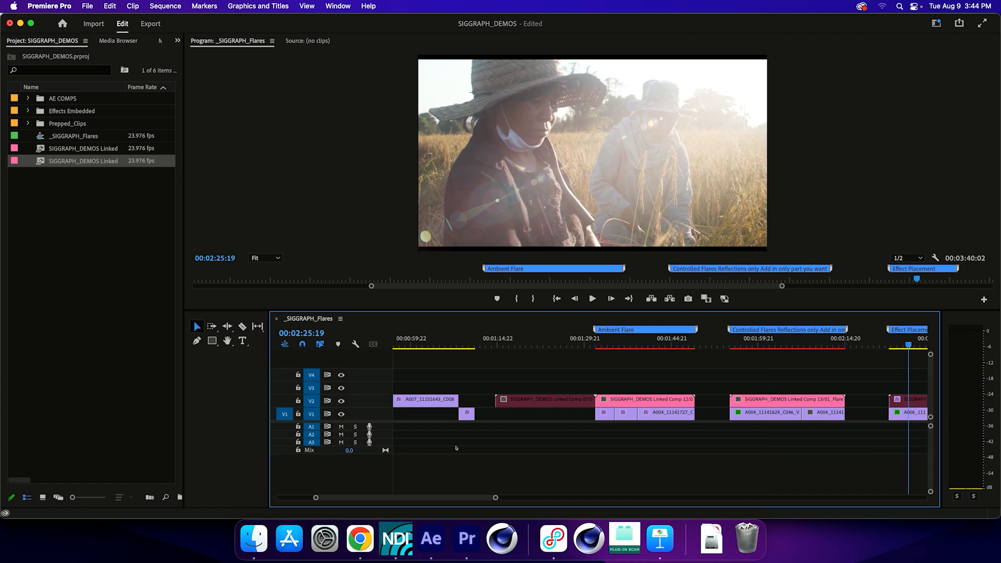
{"action": "key", "text": "minus"}
{"action": "key", "text": "minus"}
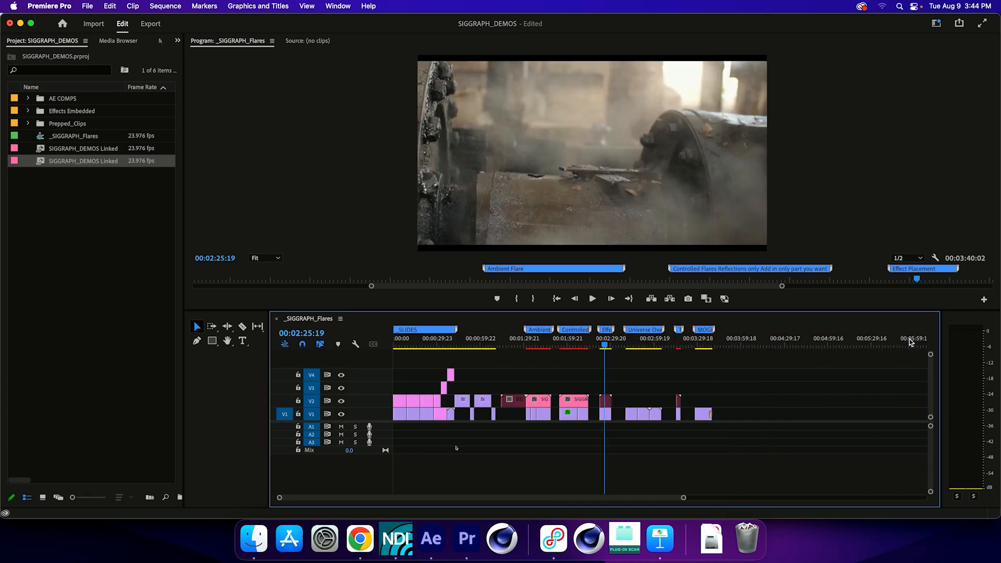
{"action": "left_click", "coordinate": [631, 340]}
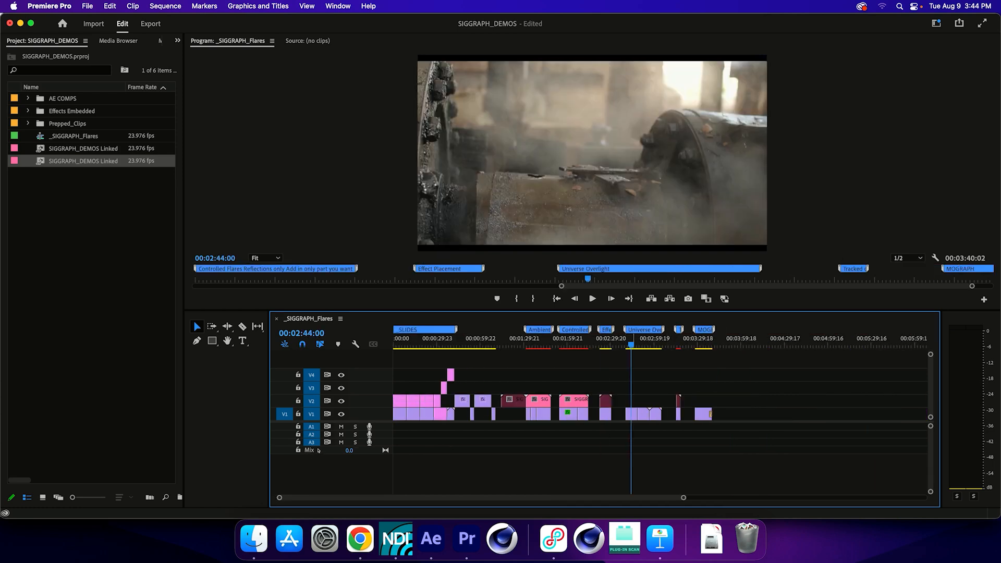
{"action": "key", "text": "equal"}
{"action": "key", "text": "equal"}
{"action": "key", "text": "equal"}
{"action": "key", "text": "Down"}
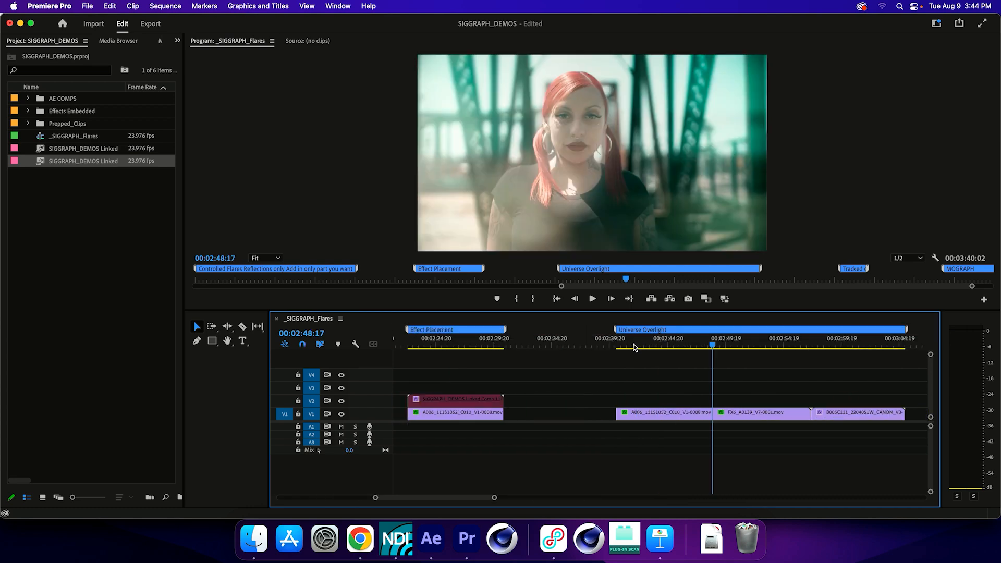
{"action": "key", "text": "Up"}
{"action": "key", "text": "Up"}
{"action": "key", "text": "Up"}
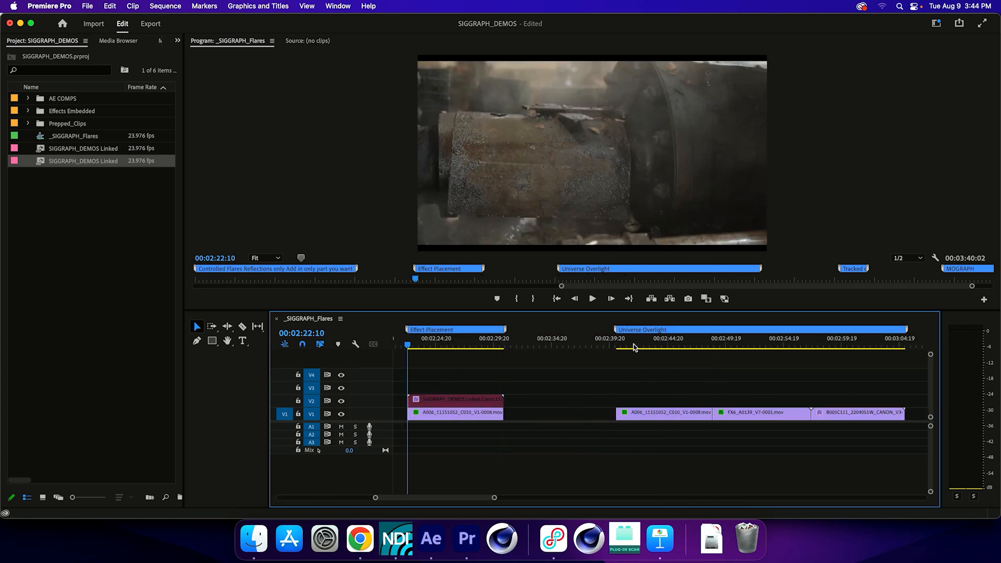
Step: Step through the remaining edit points, past the tracked flare clip, to the MOGRAPH title clip
{"action": "key", "text": "Down"}
{"action": "key", "text": "Down"}
{"action": "key", "text": "Down"}
{"action": "key", "text": "Down"}
{"action": "key", "text": "Down"}
{"action": "key", "text": "Down"}
{"action": "key", "text": "Down"}
{"action": "key", "text": "Down"}
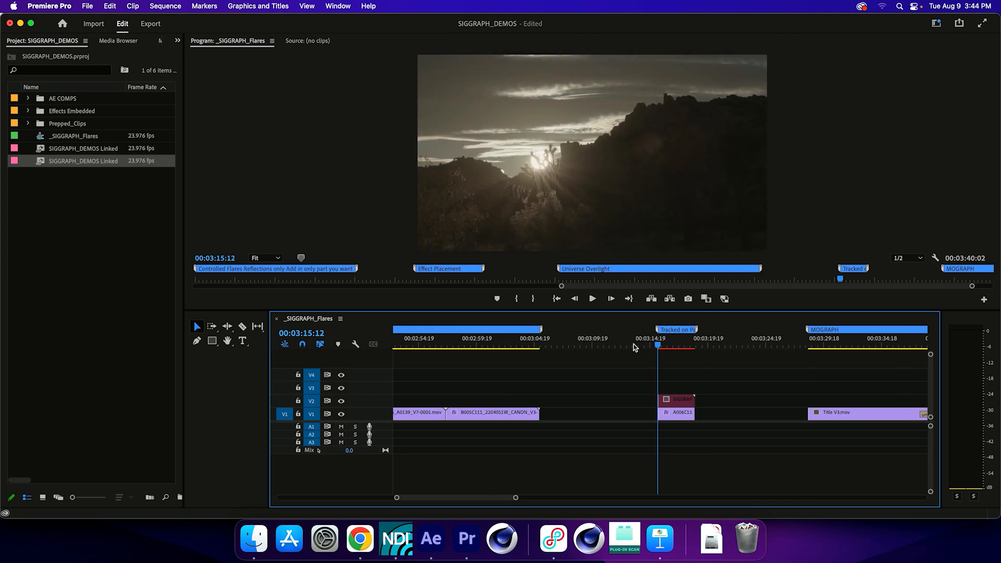
{"action": "key", "text": "Up"}
{"action": "key", "text": "Up"}
{"action": "key", "text": "Down"}
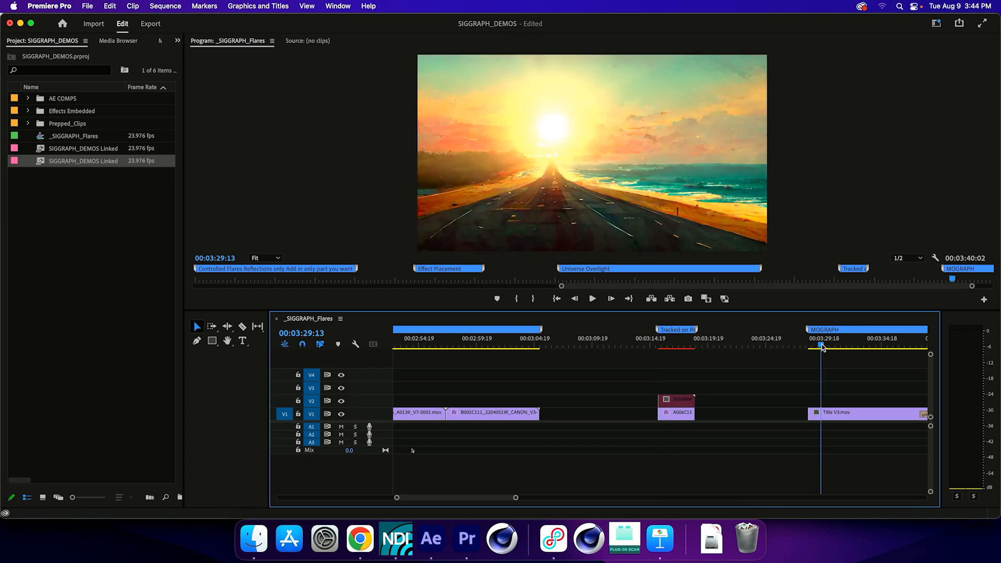
Step: Play the Title V3.mov clip under the MOGRAPH marker forward and in reverse to review its flare
{"action": "key", "text": "minus"}
{"action": "key", "text": "minus"}
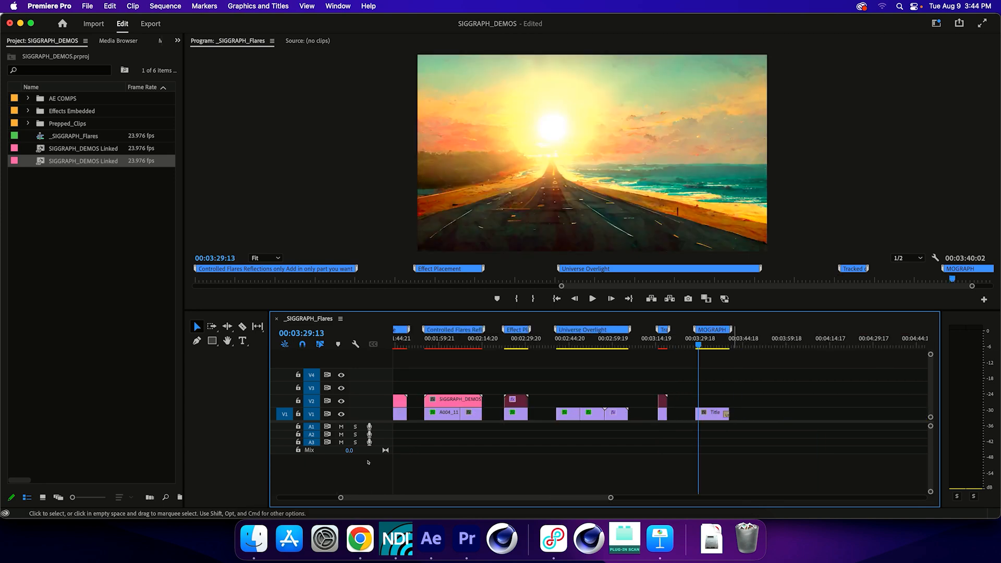
{"action": "left_click", "coordinate": [707, 344]}
{"action": "left_click_drag", "start_coordinate": [707, 344], "coordinate": [697, 344]}
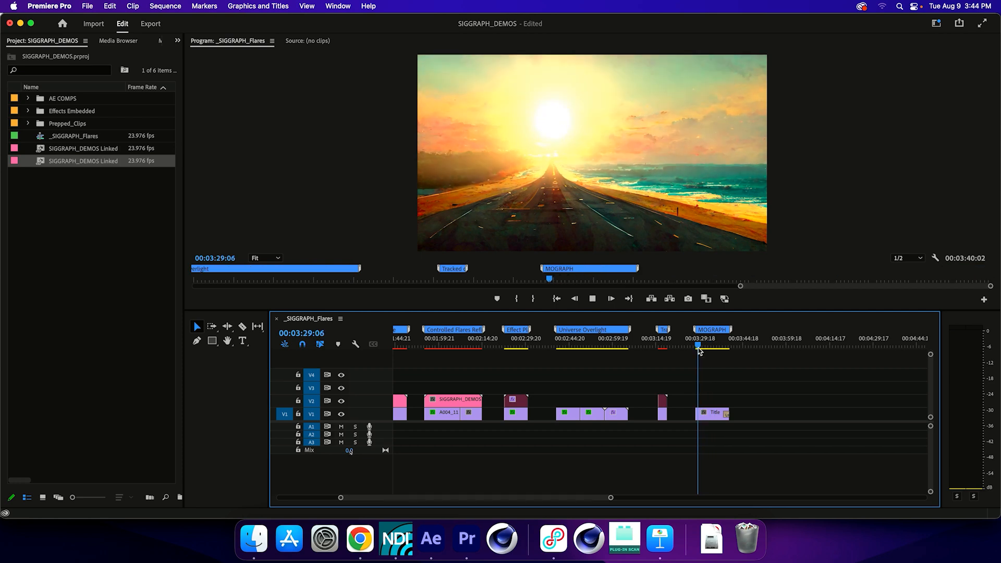
{"action": "key", "text": "space"}
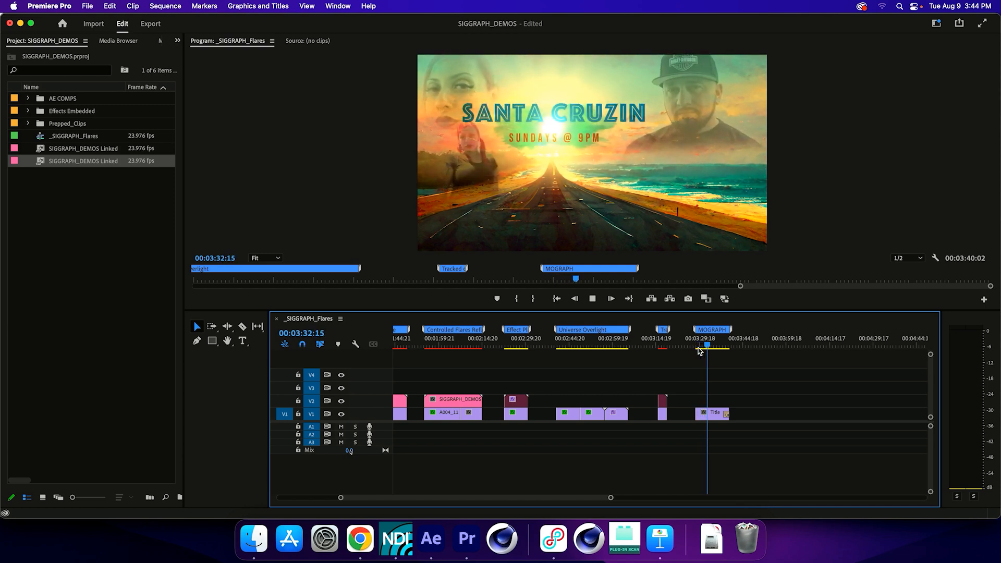
{"action": "key", "text": "space"}
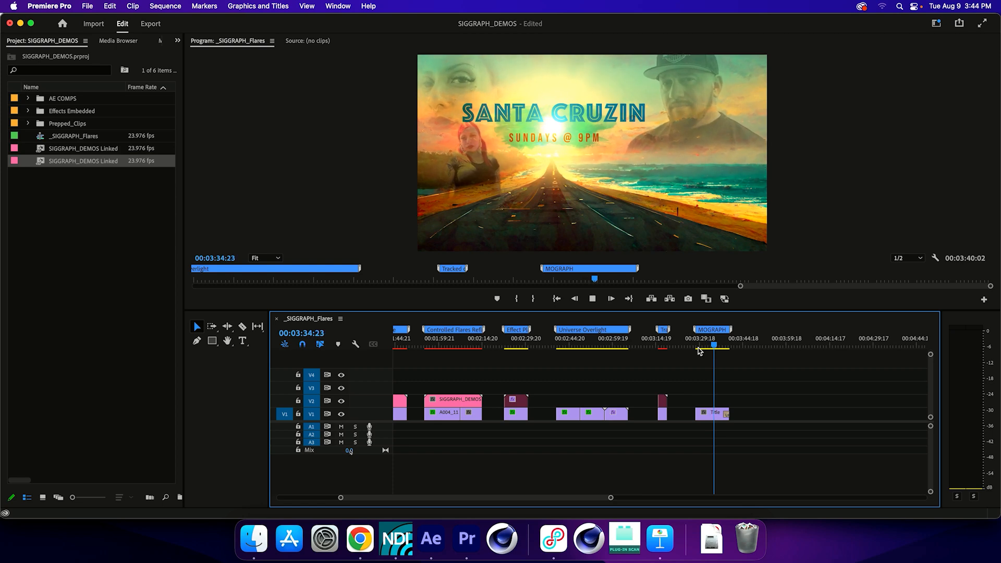
{"action": "key", "text": "j"}
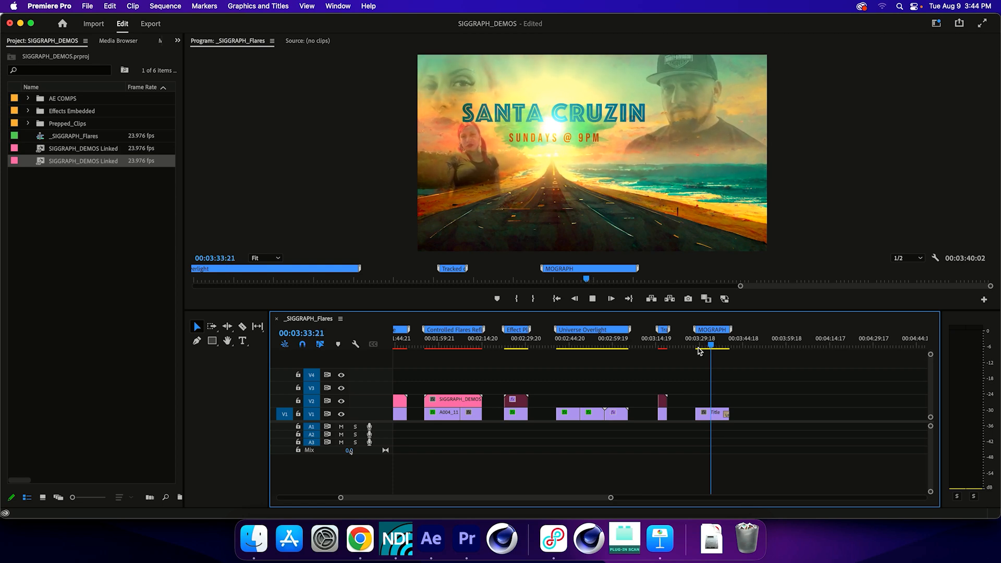
{"action": "key", "text": "space"}
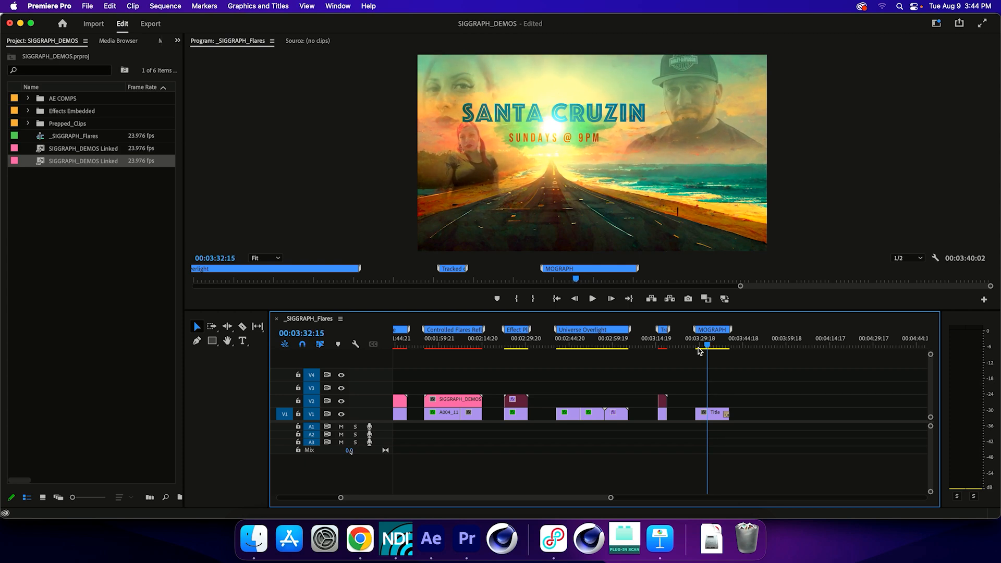
{"action": "key", "text": "space"}
{"action": "key", "text": "space"}
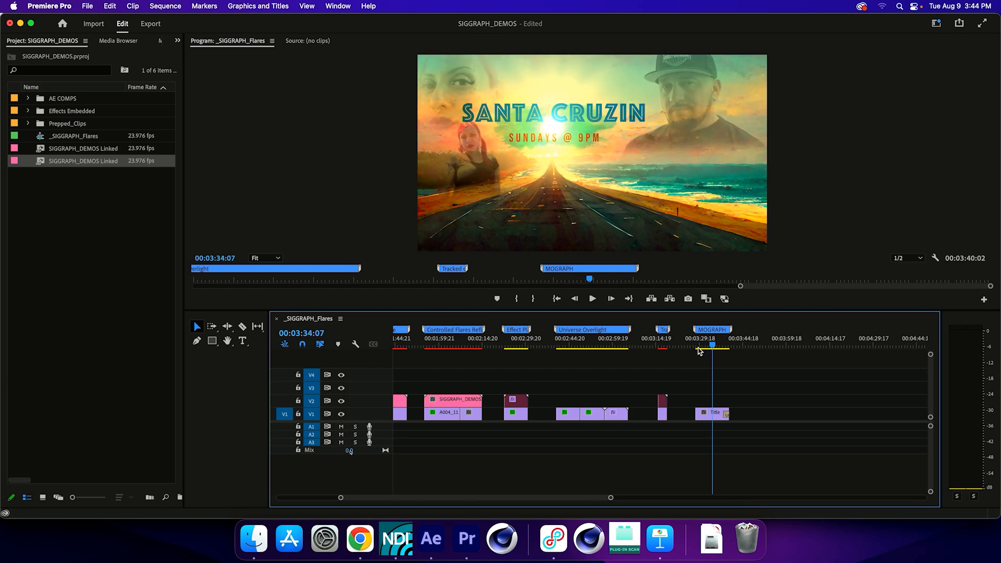
Step: Switch to After Effects and set the Real Lens Flares Color Mode to HDR Video (Add)
{"action": "key", "text": "super+Tab"}
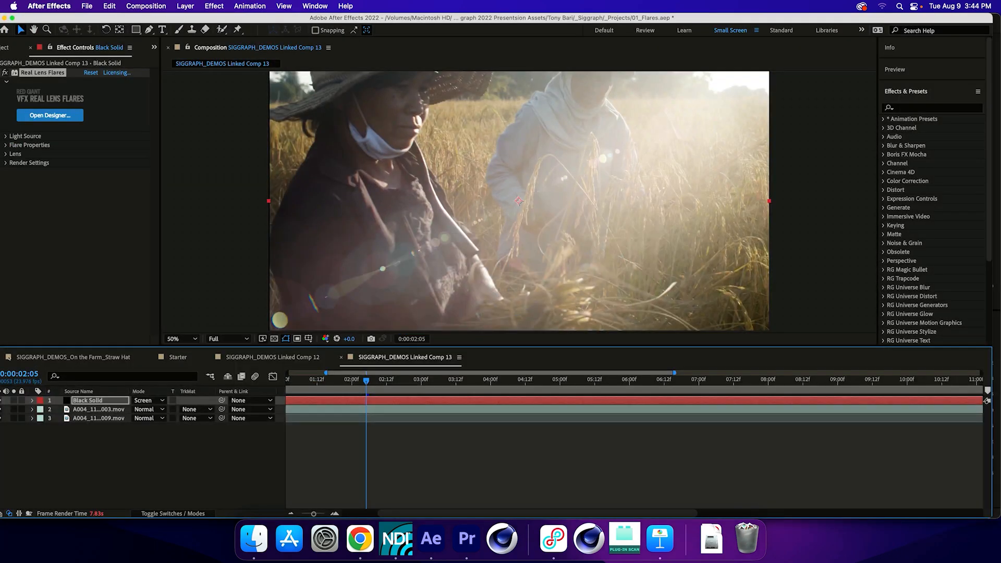
{"action": "left_click", "coordinate": [6, 163]}
{"action": "left_click", "coordinate": [115, 180]}
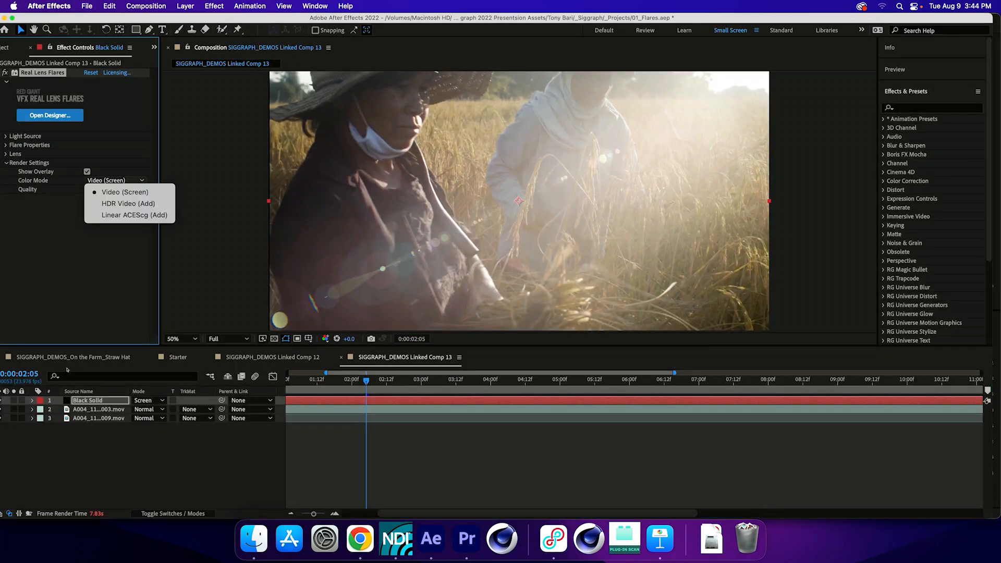
{"action": "key", "text": "Down"}
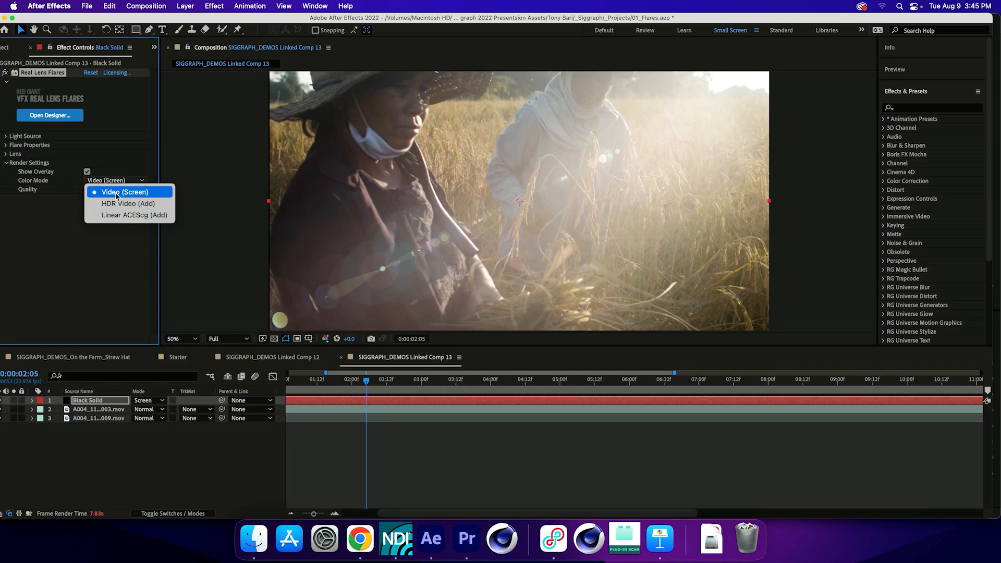
{"action": "key", "text": "Down"}
{"action": "key", "text": "Down"}
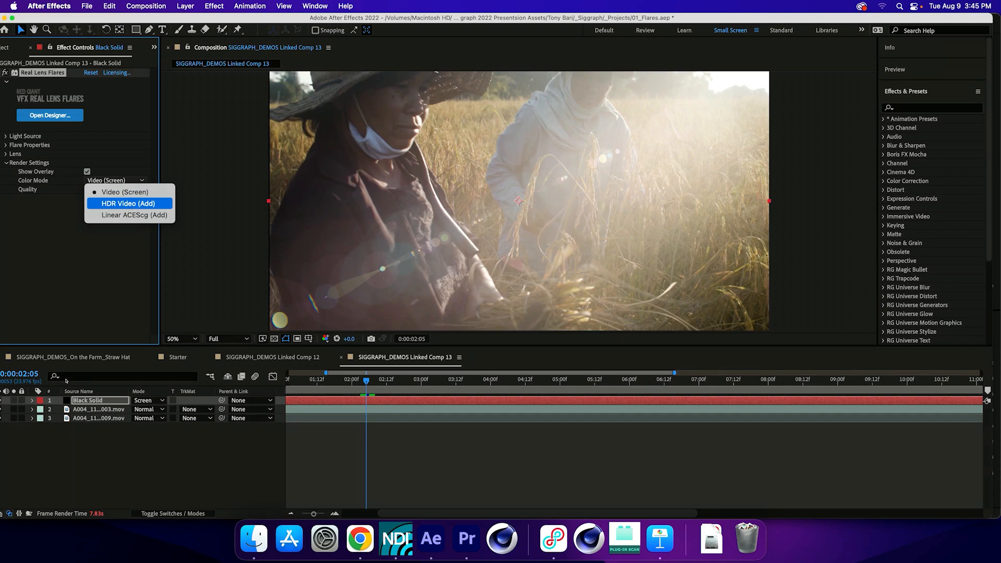
{"action": "left_click", "coordinate": [131, 204]}
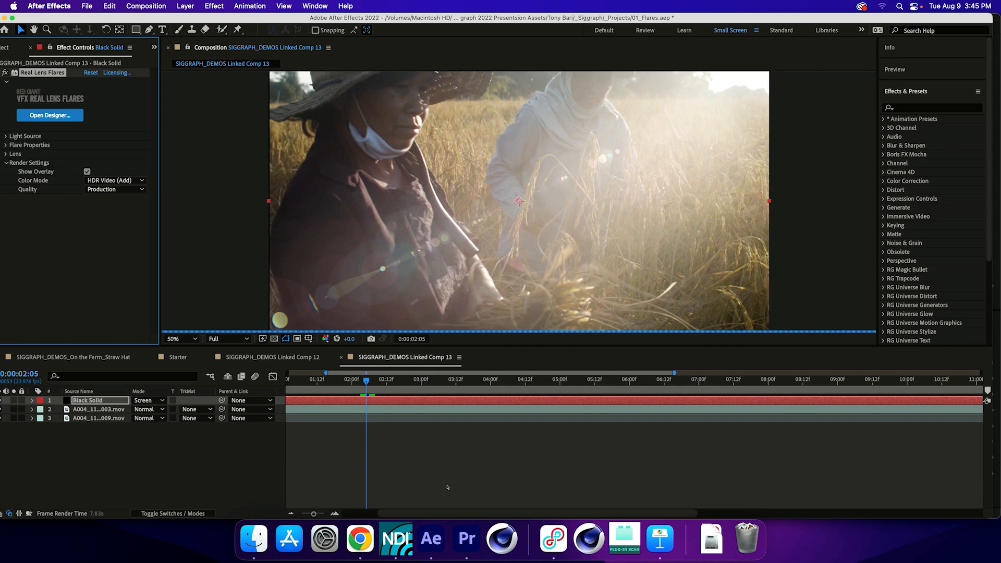
{"action": "left_click", "coordinate": [213, 476]}
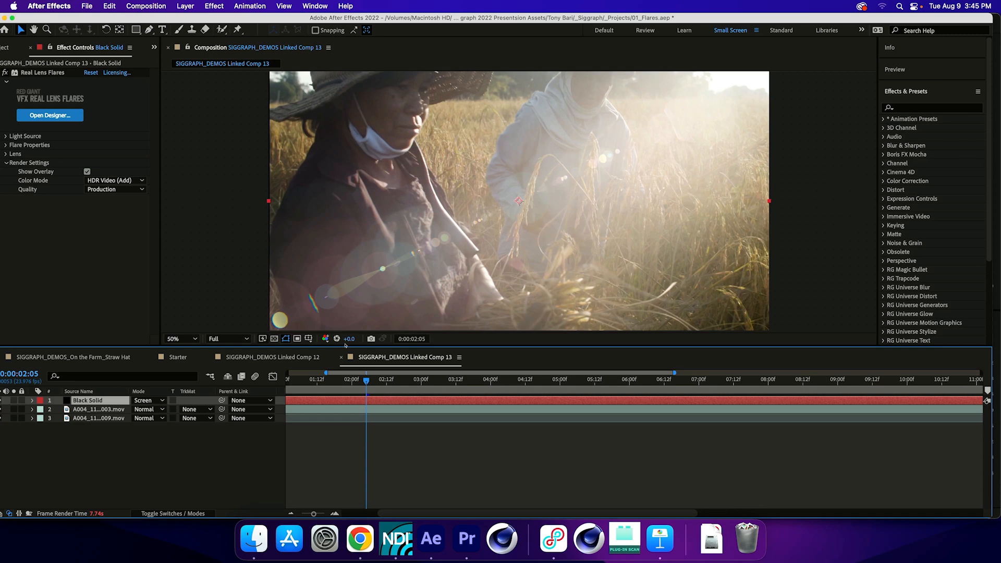
Step: Inspect the flare reflections at 100% magnification and at 0:00:04:19, then enlarge the timeline to fill the workspace
{"action": "key", "text": "grave"}
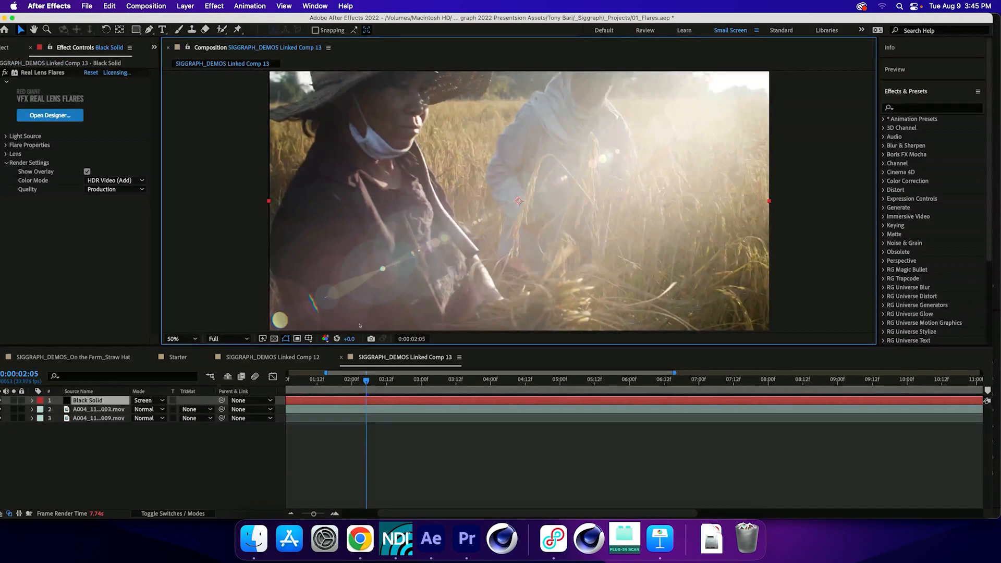
{"action": "key", "text": "period"}
{"action": "key", "text": "h"}
{"action": "left_click_drag", "start_coordinate": [612, 201], "coordinate": [270, 336]}
{"action": "key", "text": "v"}
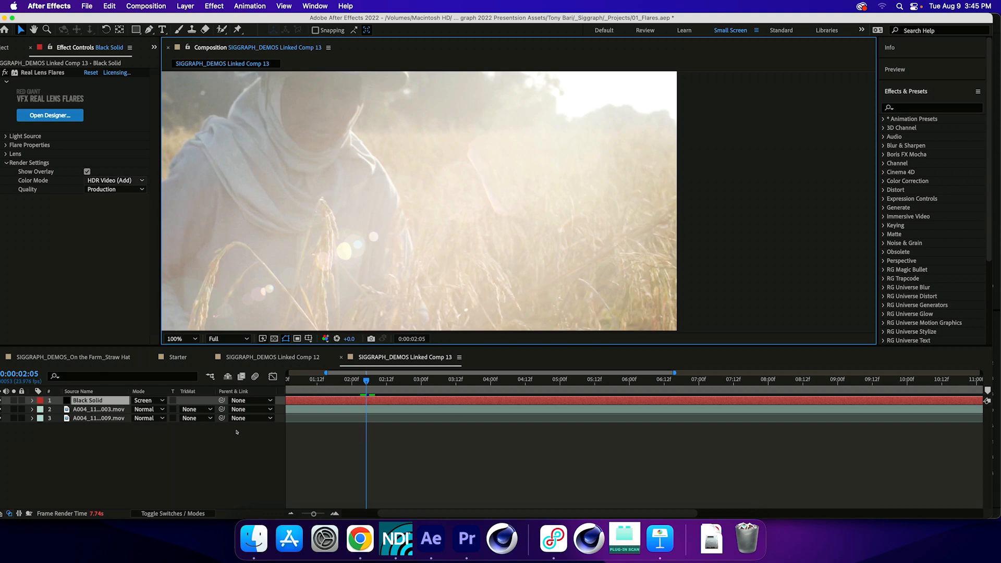
{"action": "left_click", "coordinate": [233, 467]}
{"action": "key", "text": "space"}
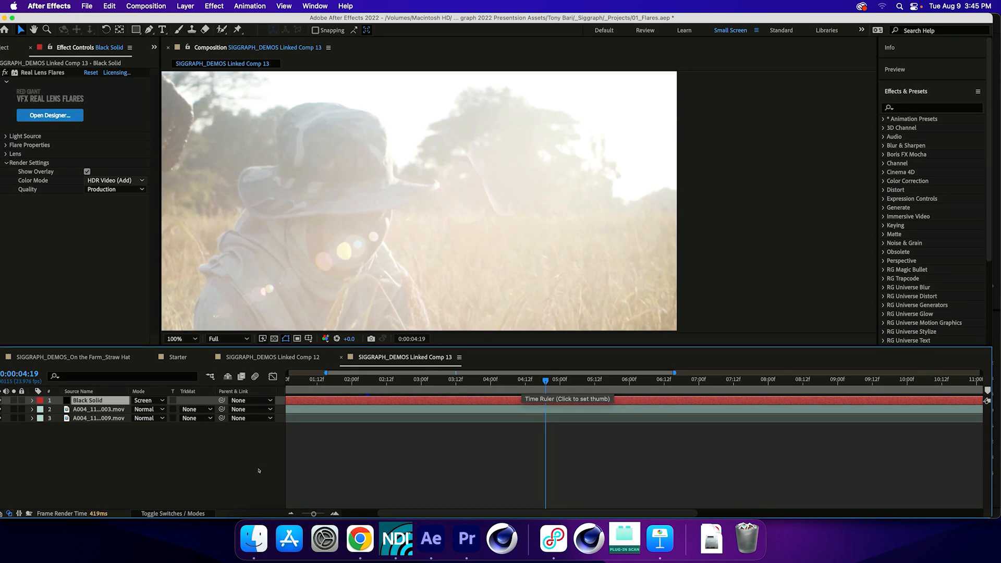
{"action": "left_click", "coordinate": [8, 339]}
{"action": "left_click", "coordinate": [66, 455]}
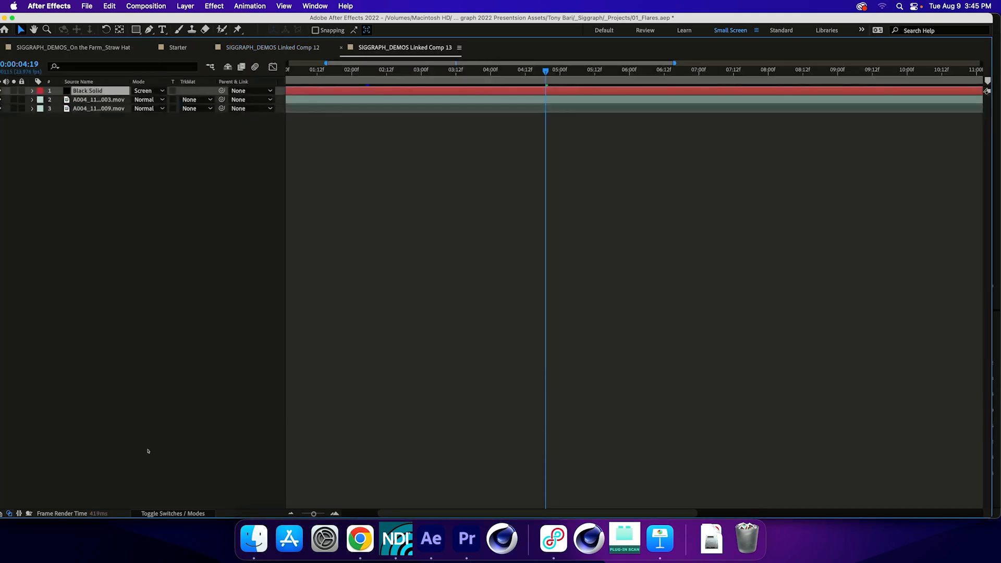
Step: Switch to Premiere Pro, go to the cut at 00:02:08:03, and disable the Linked Comp 13 clip above it
{"action": "key", "text": "super+Tab"}
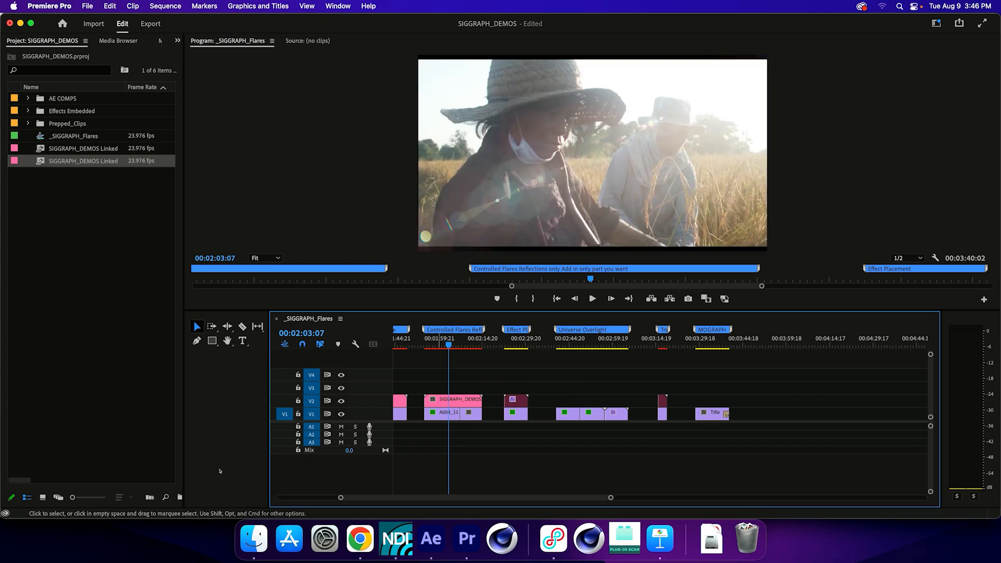
{"action": "key", "text": "Down"}
{"action": "key", "text": "space"}
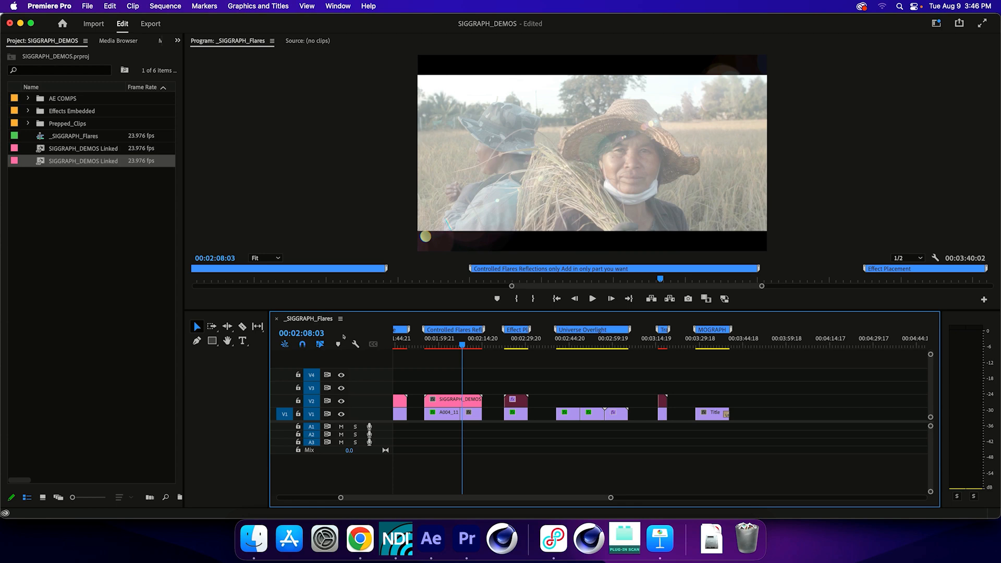
{"action": "left_click", "coordinate": [463, 399]}
{"action": "key", "text": "shift+e"}
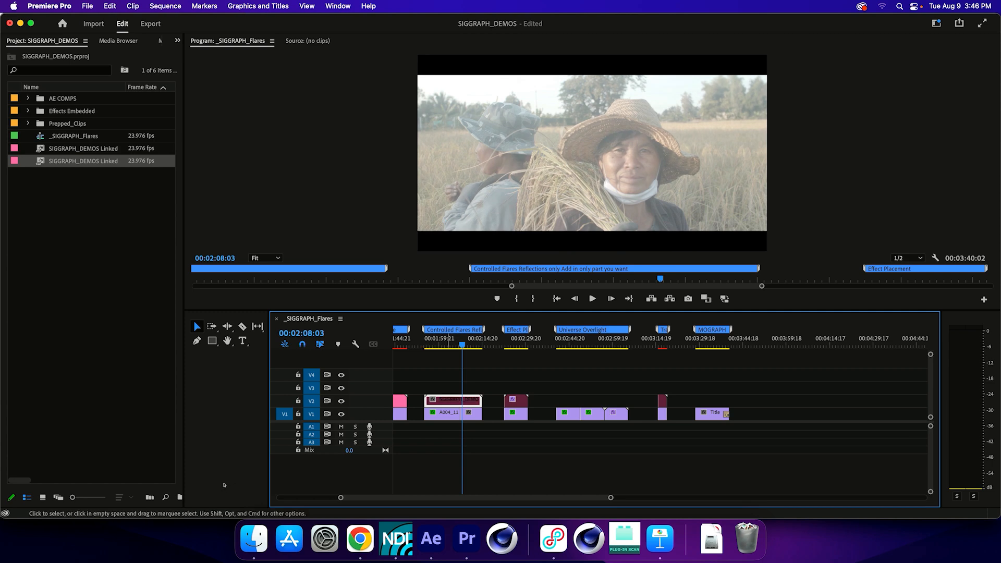
Step: Move the disabled linked comp up to track V3 and duplicate the two A004 clips from V1 onto V2
{"action": "left_click_drag", "start_coordinate": [480, 435], "coordinate": [437, 410]}
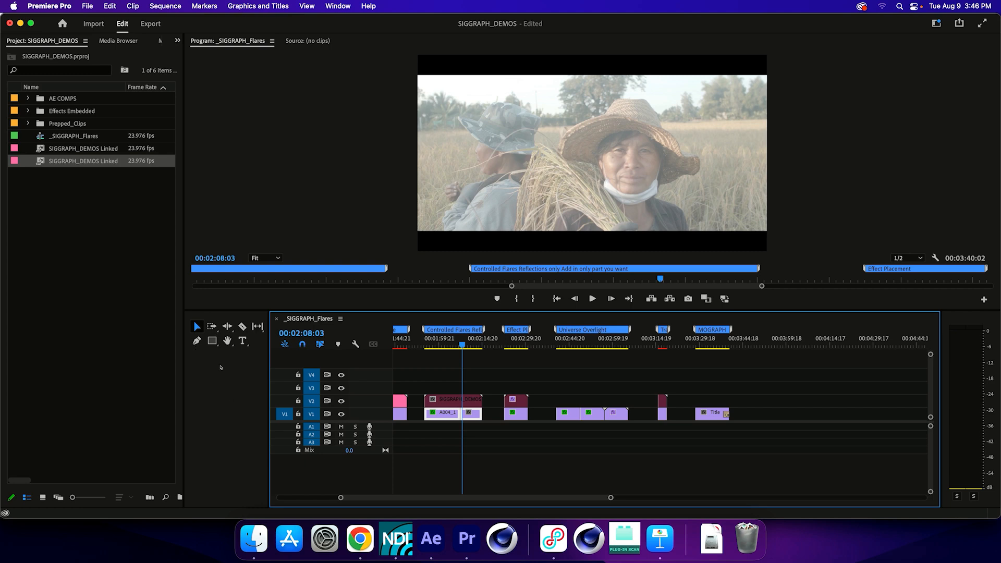
{"action": "mouse_move", "coordinate": [452, 375]}
{"action": "left_mouse_down"}
{"action": "mouse_move", "coordinate": [486, 428]}
{"action": "mouse_move", "coordinate": [450, 415]}
{"action": "mouse_move", "coordinate": [451, 401]}
{"action": "left_mouse_up"}
{"action": "key", "text": "alt+Up"}
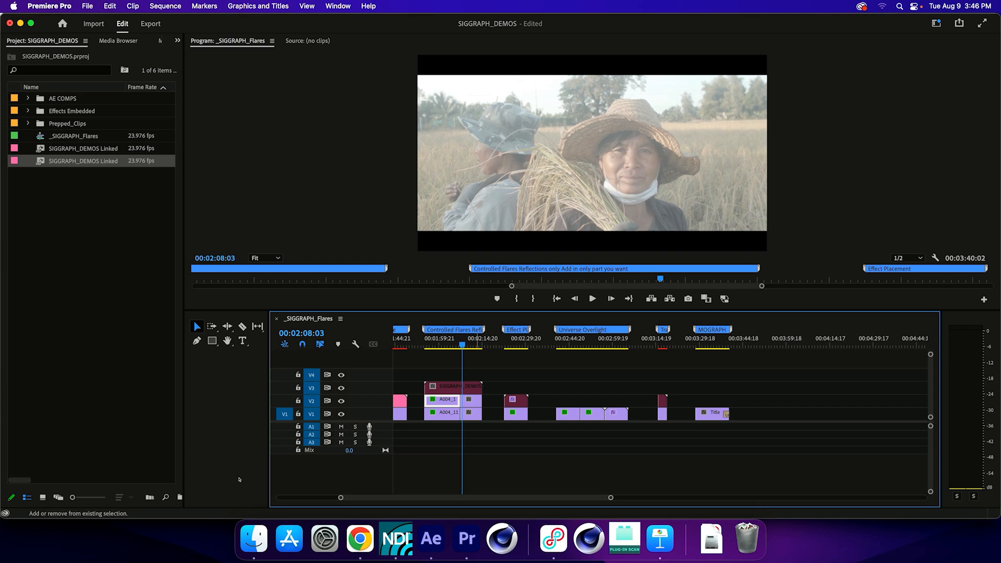
Step: Replace both duplicated A004 clips on V2 with an After Effects composition and view it at 50%
{"action": "right_click", "coordinate": [466, 402]}
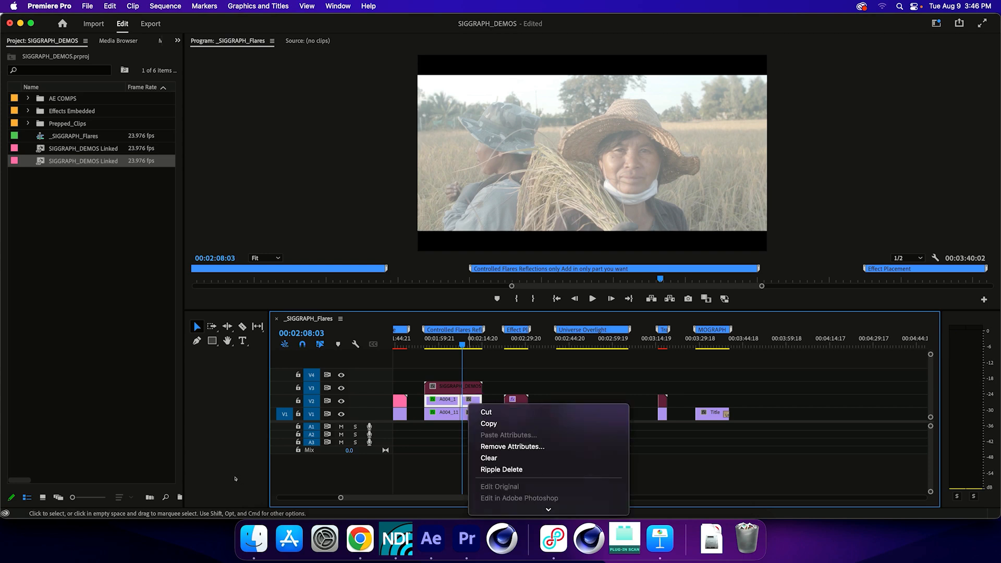
{"action": "mouse_move", "coordinate": [508, 395]}
{"action": "key", "text": "Up"}
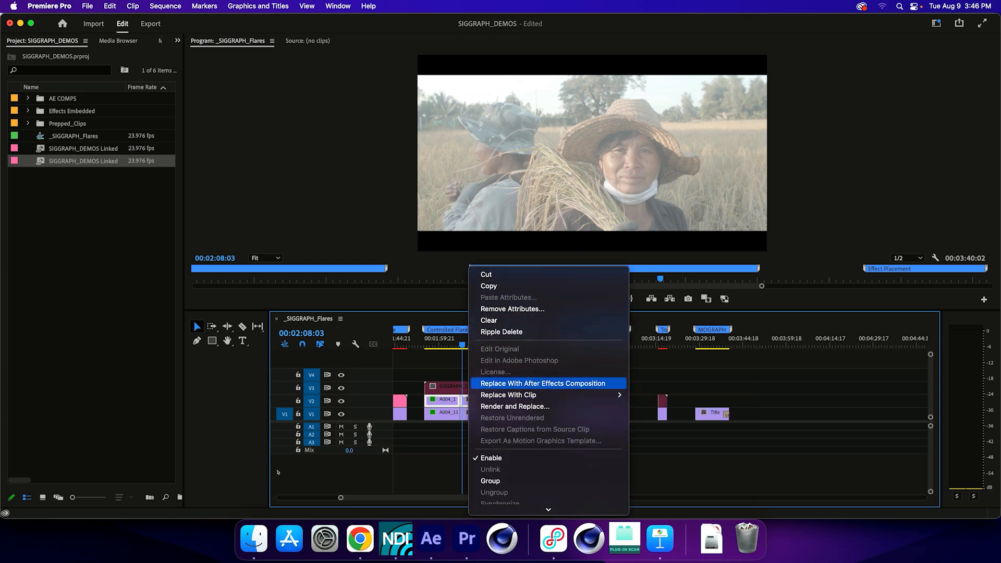
{"action": "key", "text": "Return"}
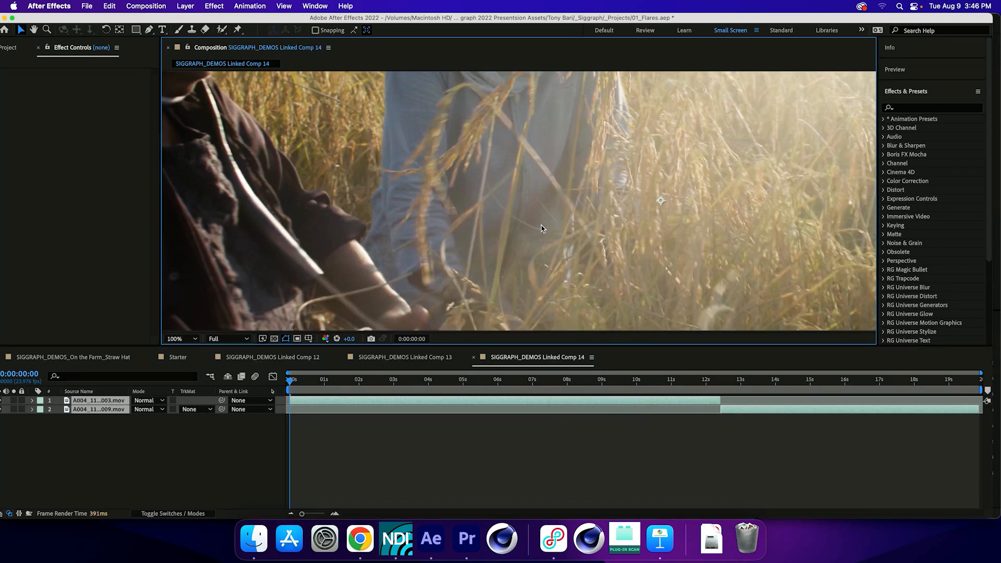
{"action": "scroll", "coordinate": [541, 228], "scroll_direction": "down", "scroll_amount": 1}
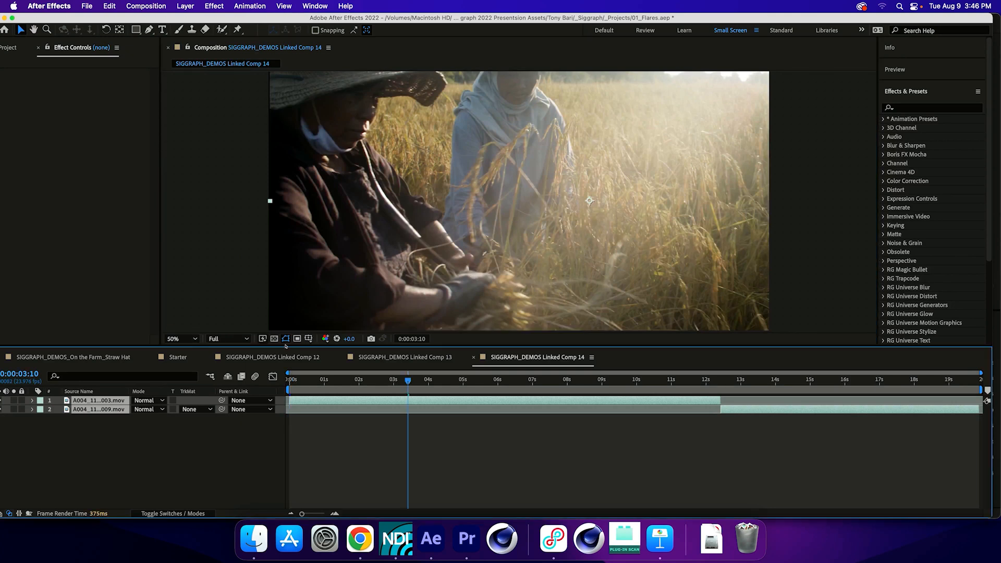
Step: Set the scale of both A004 clip layers to 127% so they fill the frame
{"action": "scroll", "coordinate": [569, 139], "scroll_direction": "down", "scroll_amount": 1}
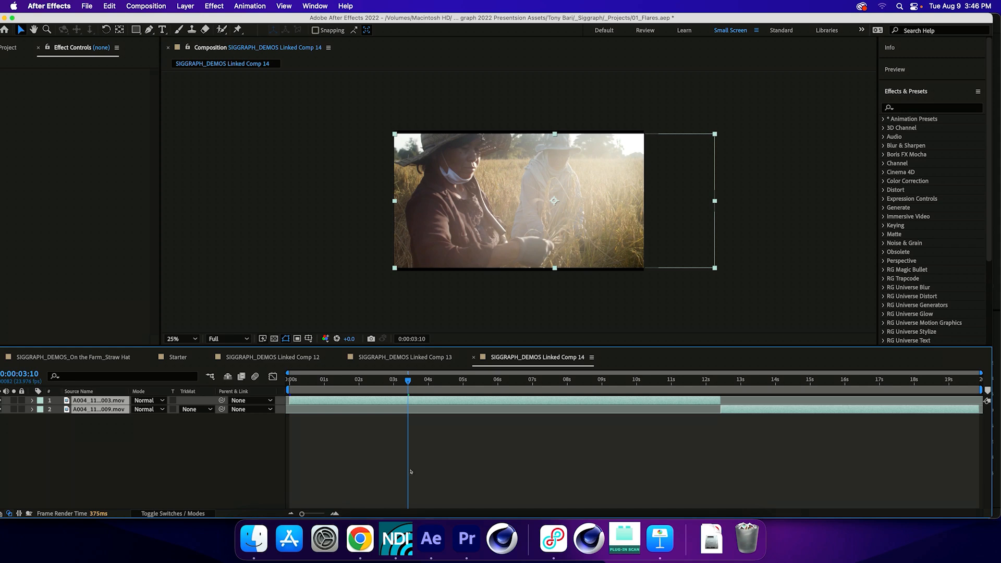
{"action": "left_click", "coordinate": [787, 380]}
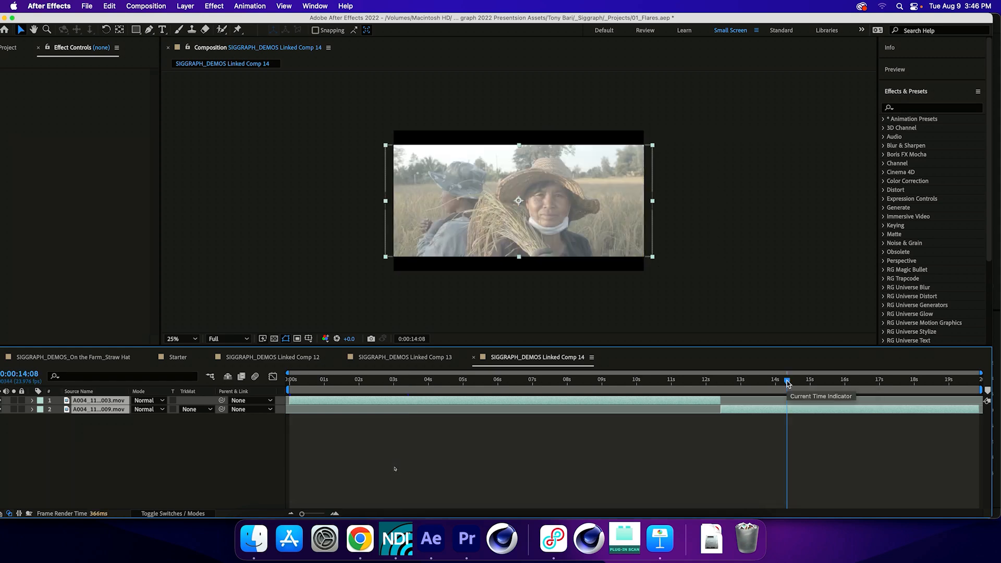
{"action": "key", "text": "s"}
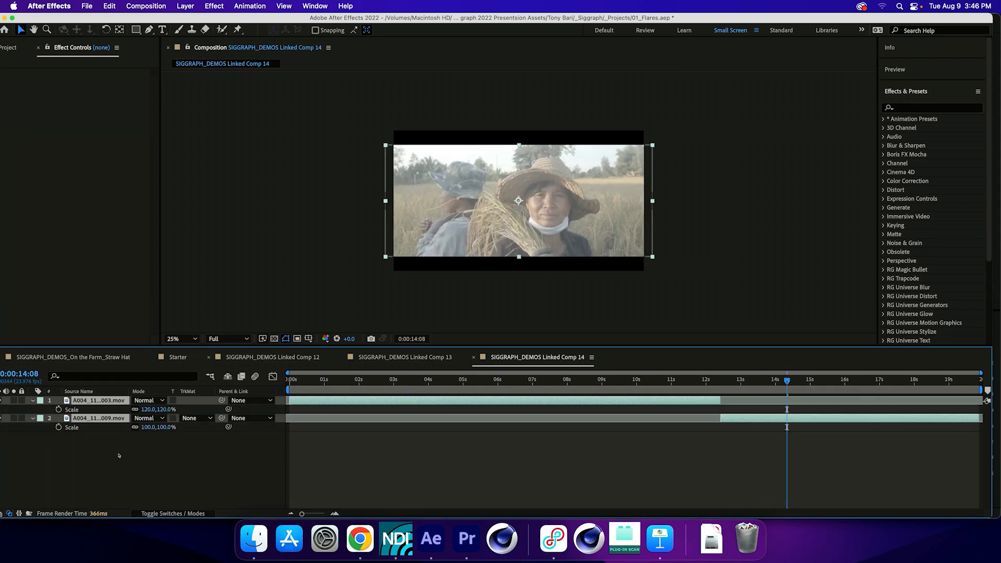
{"action": "left_click", "coordinate": [148, 427]}
{"action": "type", "text": "15"}
{"action": "key", "text": "BackSpace"}
{"action": "type", "text": "20"}
{"action": "key", "text": "Return"}
{"action": "key", "text": "j"}
{"action": "key", "text": "Tab"}
{"action": "type", "text": "127"}
{"action": "key", "text": "Return"}
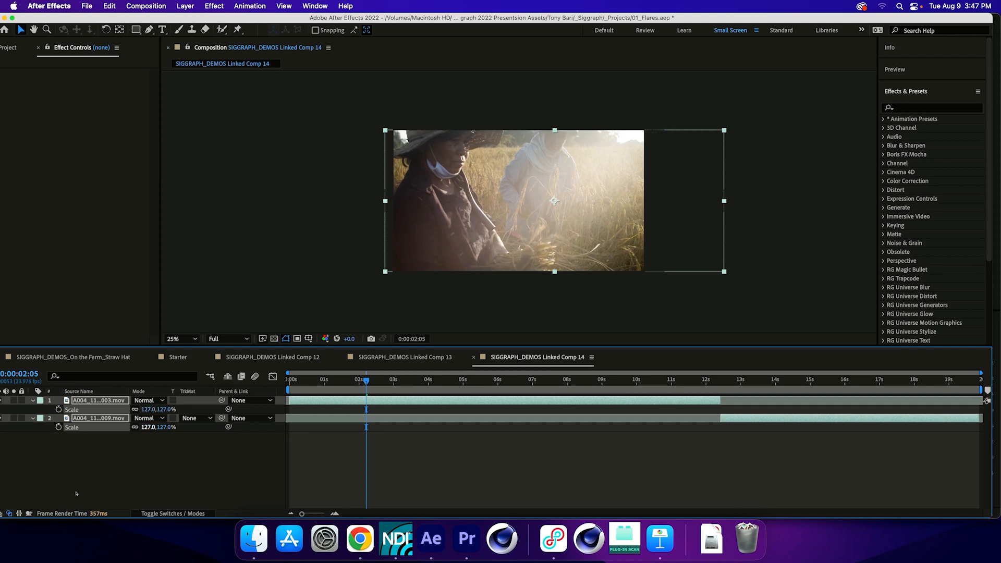
Step: Collapse the Scale property on both A004 clip layers and clear the layer selection
{"action": "left_click", "coordinate": [191, 449]}
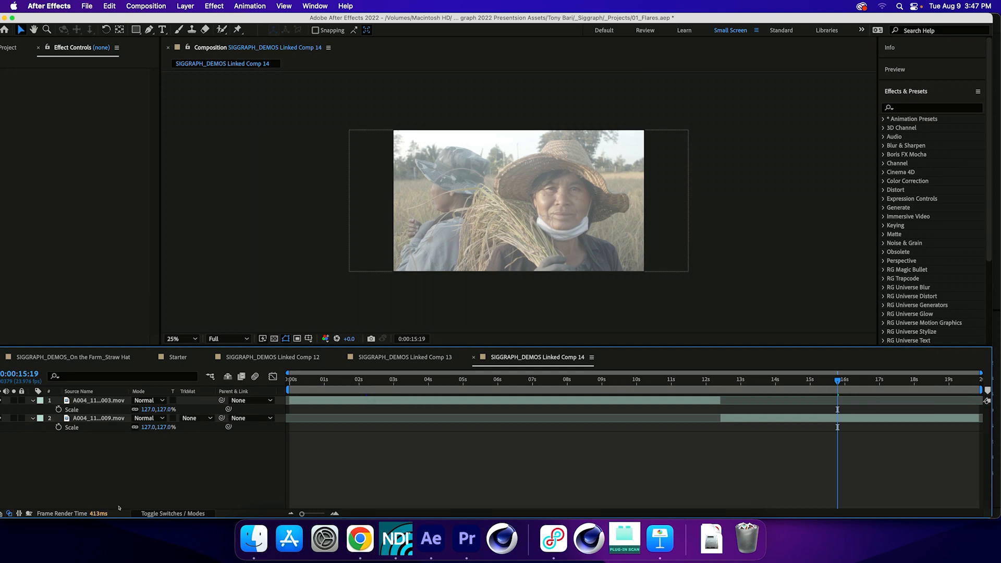
{"action": "key", "text": "super+Down"}
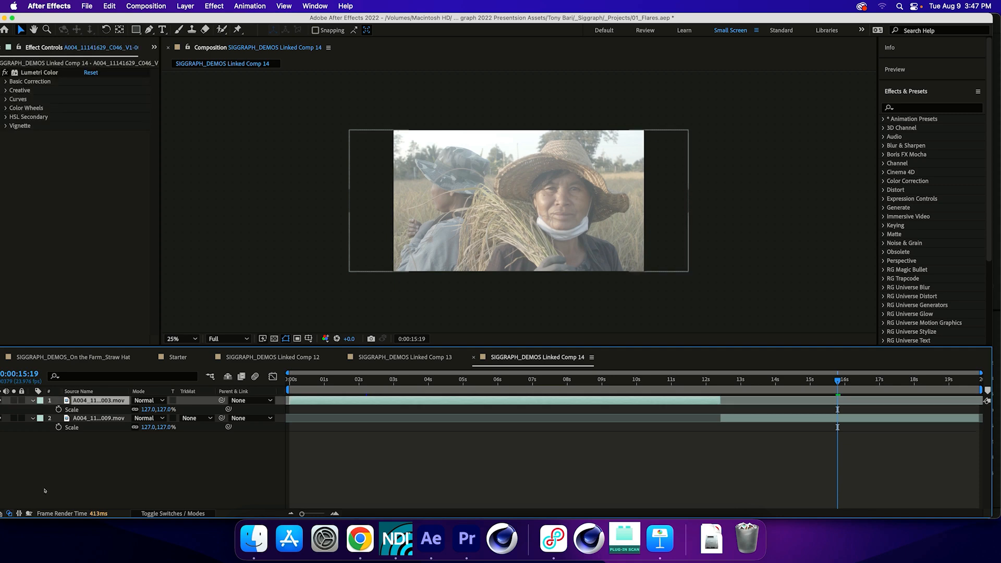
{"action": "key", "text": "s"}
{"action": "key", "text": "super+Down"}
{"action": "key", "text": "s"}
{"action": "key", "text": "super+shift+a"}
{"action": "key", "text": "super+a"}
{"action": "key", "text": "super+shift+a"}
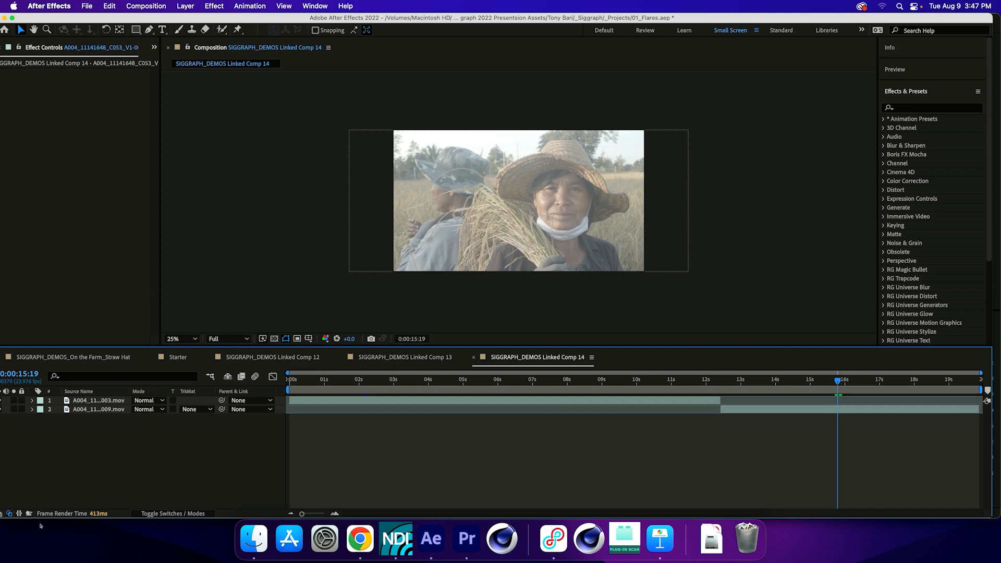
Step: Add an adjustment layer above the clips and rename it FLARE ADJ LAYER
{"action": "right_click", "coordinate": [108, 461]}
{"action": "mouse_move", "coordinate": [167, 381]}
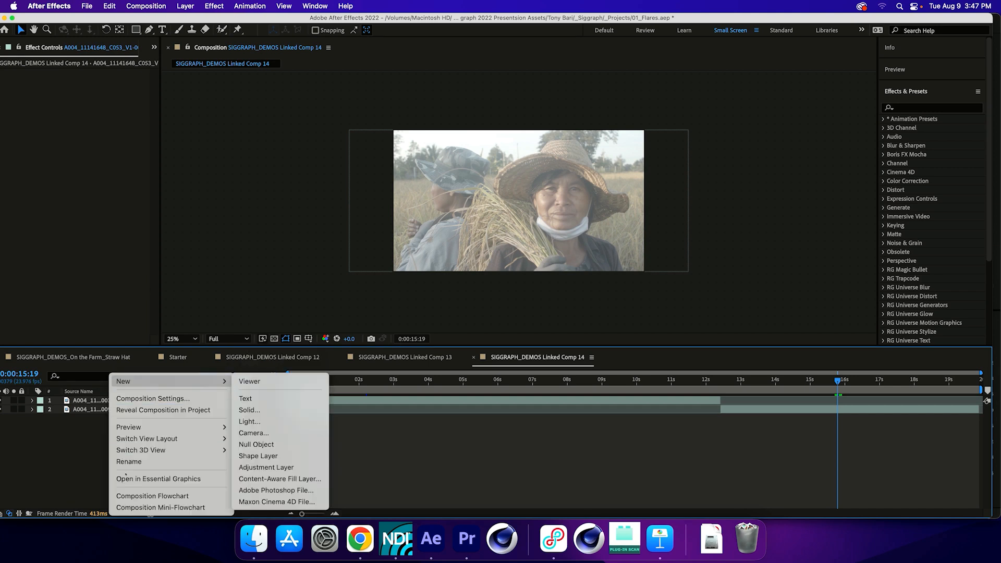
{"action": "left_click", "coordinate": [265, 467]}
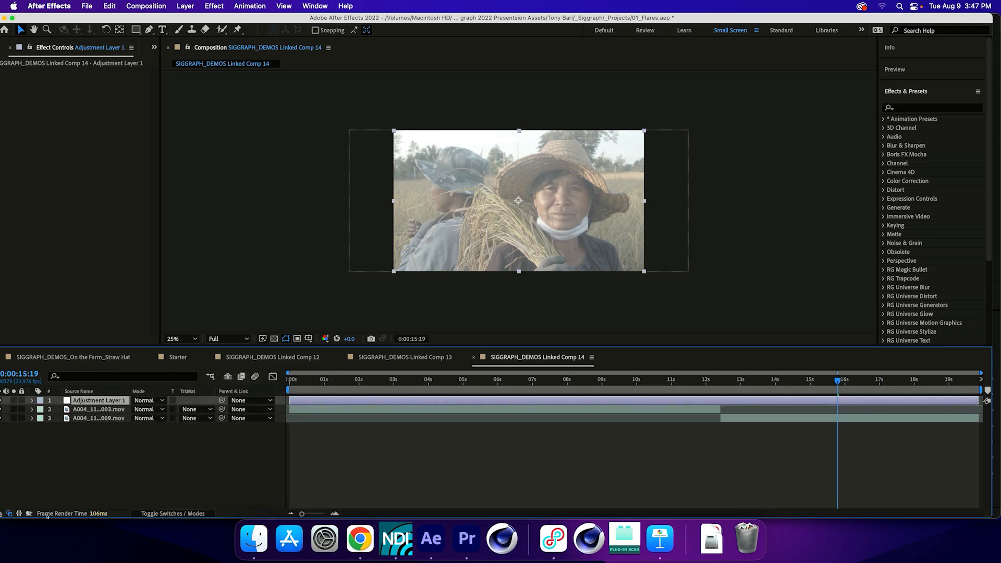
{"action": "key", "text": "Return"}
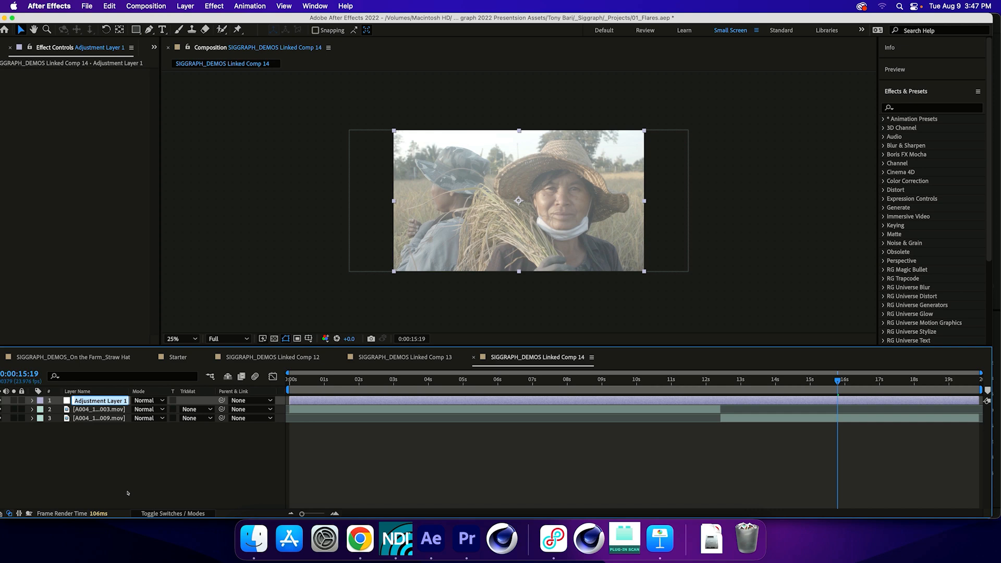
{"action": "type", "text": "FLARE ADJ LAYER"}
{"action": "key", "text": "Return"}
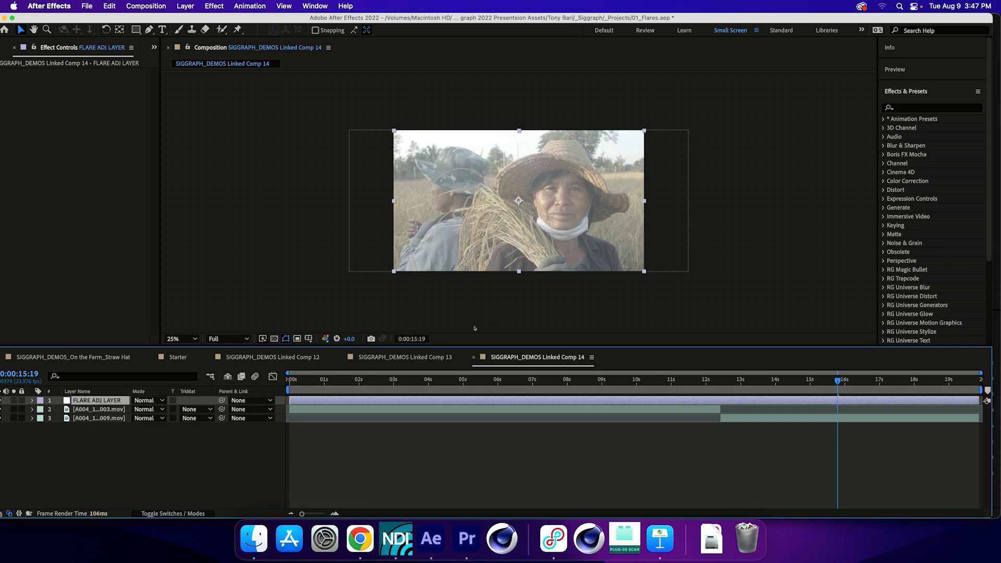
Step: Find the Real Lens Flares effect with the search term "flare" and apply it to FLARE ADJ LAYER
{"action": "key", "text": "super+f"}
{"action": "type", "text": "fl"}
{"action": "type", "text": "aar"}
{"action": "key", "text": "BackSpace"}
{"action": "key", "text": "BackSpace"}
{"action": "type", "text": "re"}
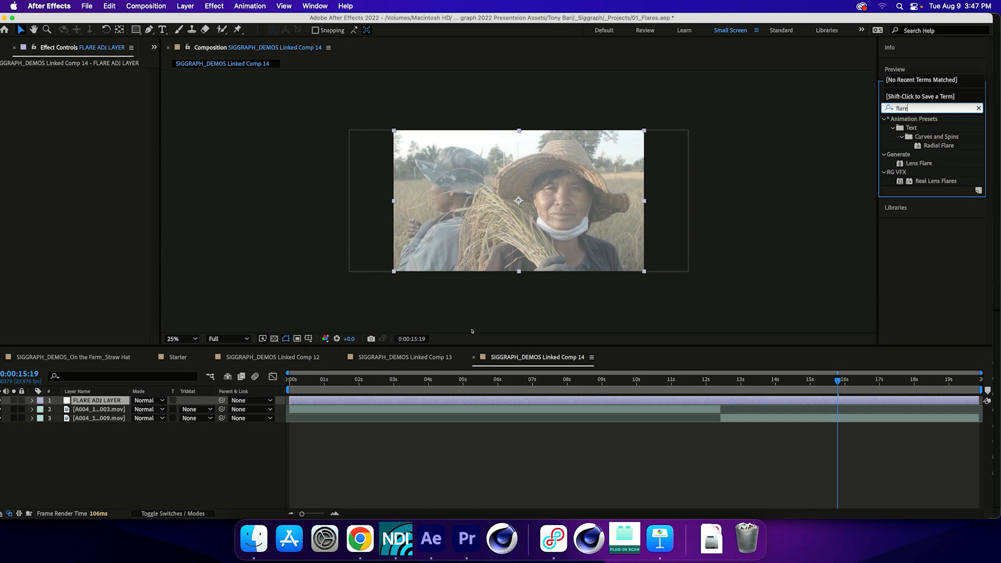
{"action": "double_click", "coordinate": [935, 181]}
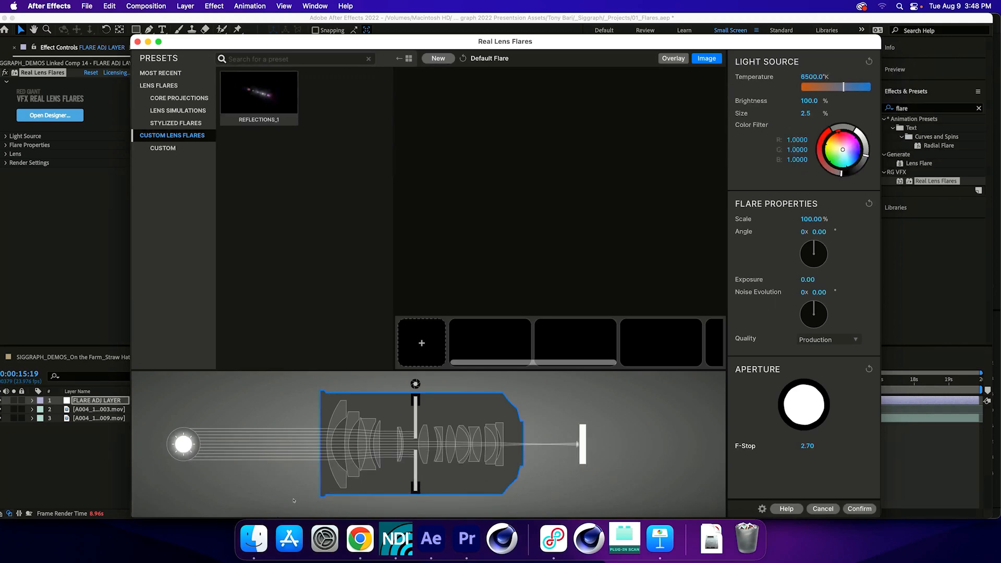
Step: Set the flare's image plane preset to Super 35 in the flare designer
{"action": "left_click", "coordinate": [582, 443]}
{"action": "left_click", "coordinate": [828, 90]}
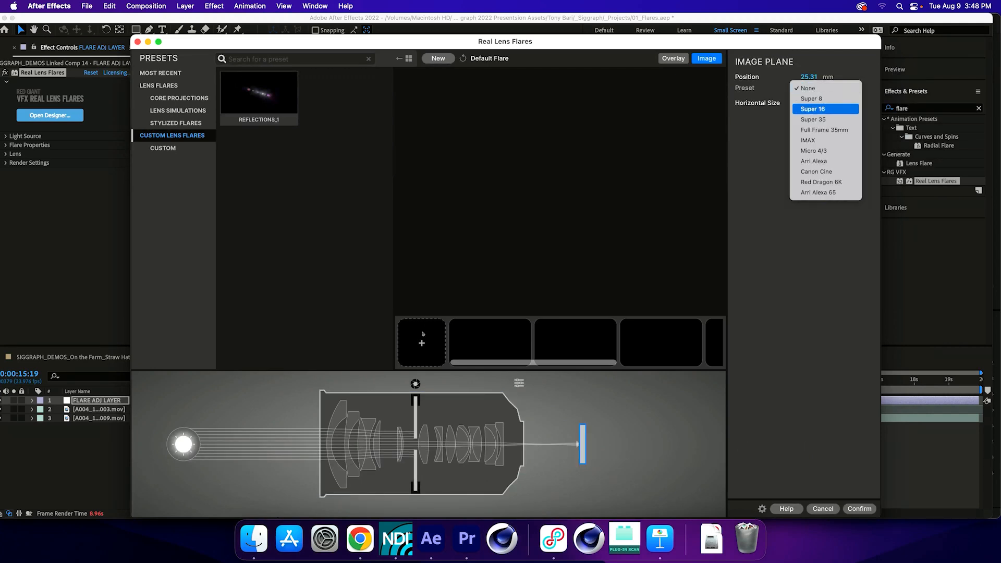
{"action": "left_click", "coordinate": [826, 120]}
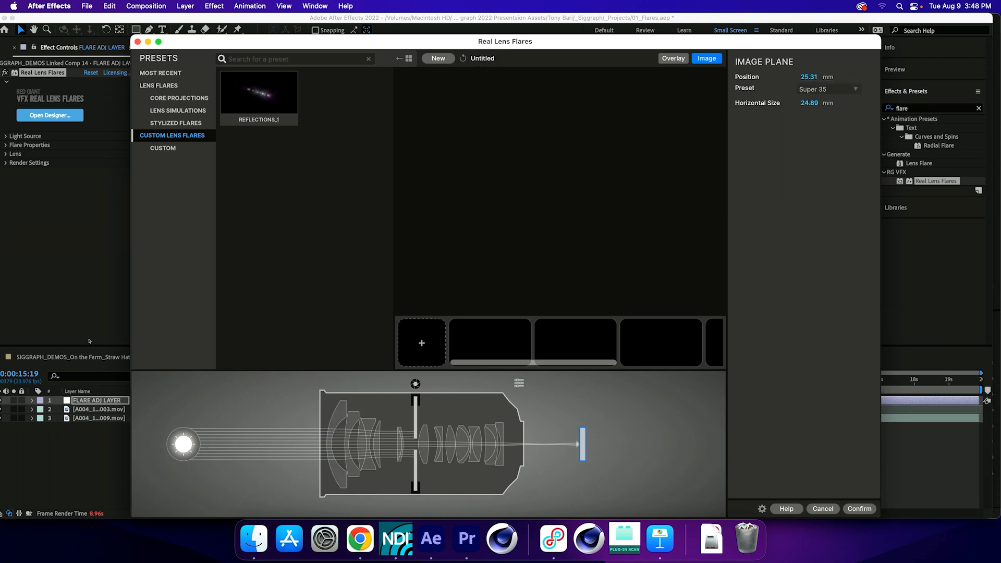
Step: Load the Helios preset from the stylized flares and open its aperture to an f-stop of 2.35
{"action": "left_click", "coordinate": [176, 123]}
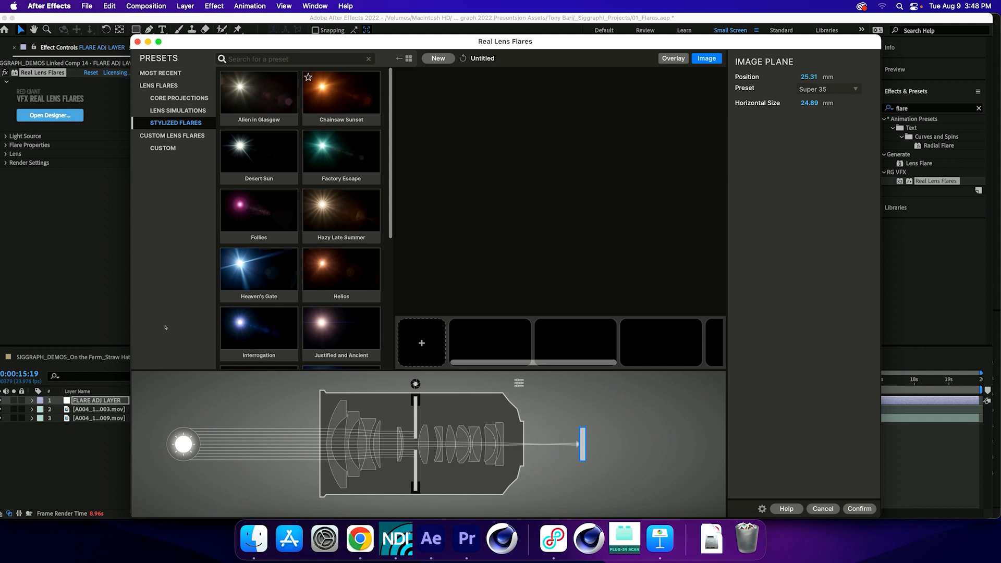
{"action": "scroll", "coordinate": [300, 217], "scroll_direction": "down", "scroll_amount": 5}
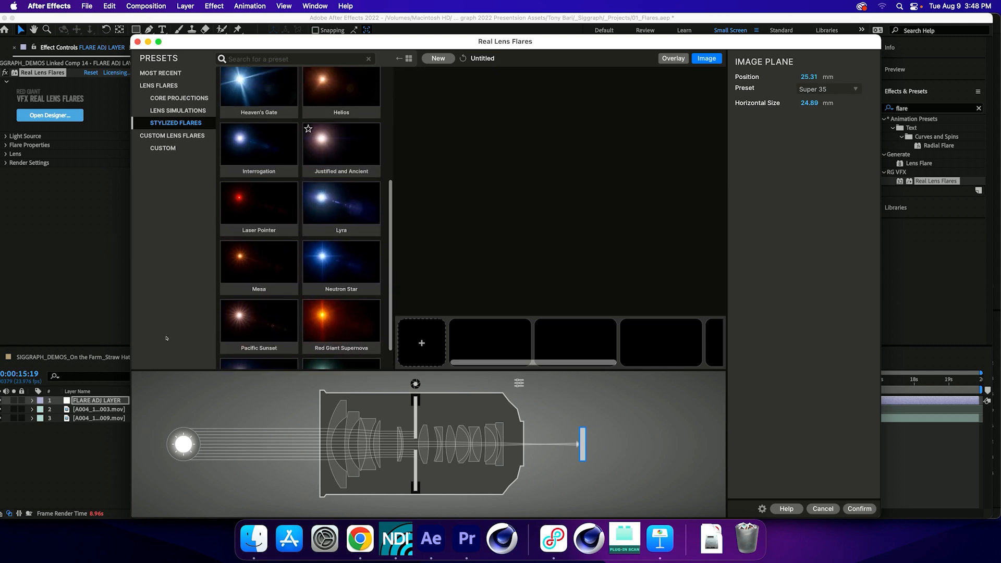
{"action": "left_click", "coordinate": [341, 112]}
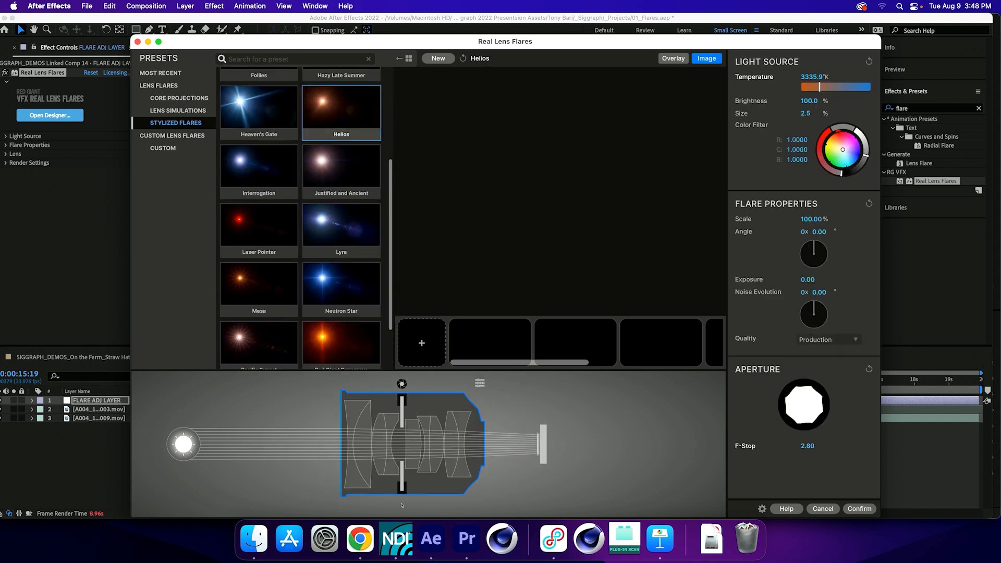
{"action": "left_click_drag", "start_coordinate": [405, 499], "coordinate": [406, 505]}
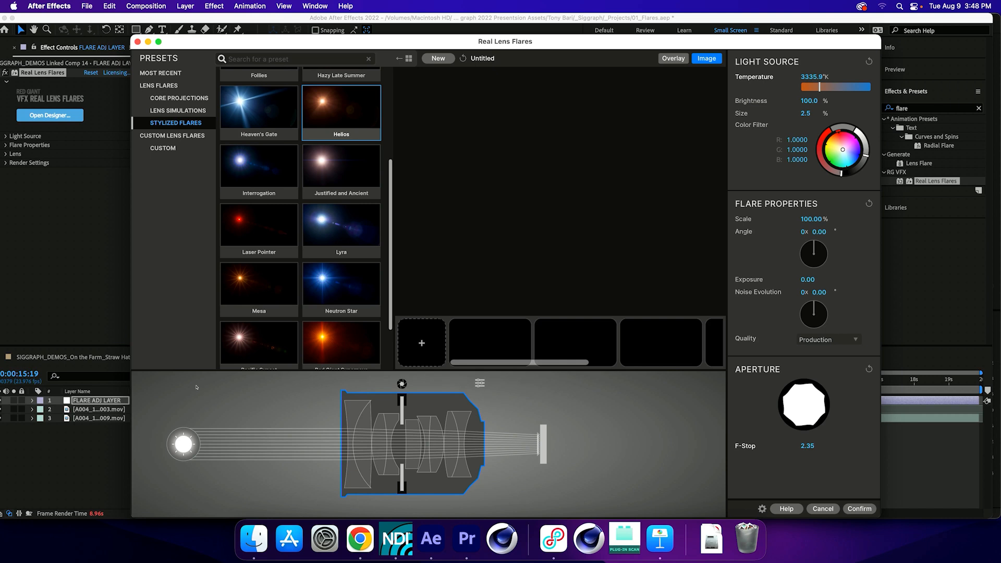
Step: Set the flare's light source brightness to 150% and its size to 3.0%
{"action": "scroll", "coordinate": [300, 218], "scroll_direction": "up", "scroll_amount": 4}
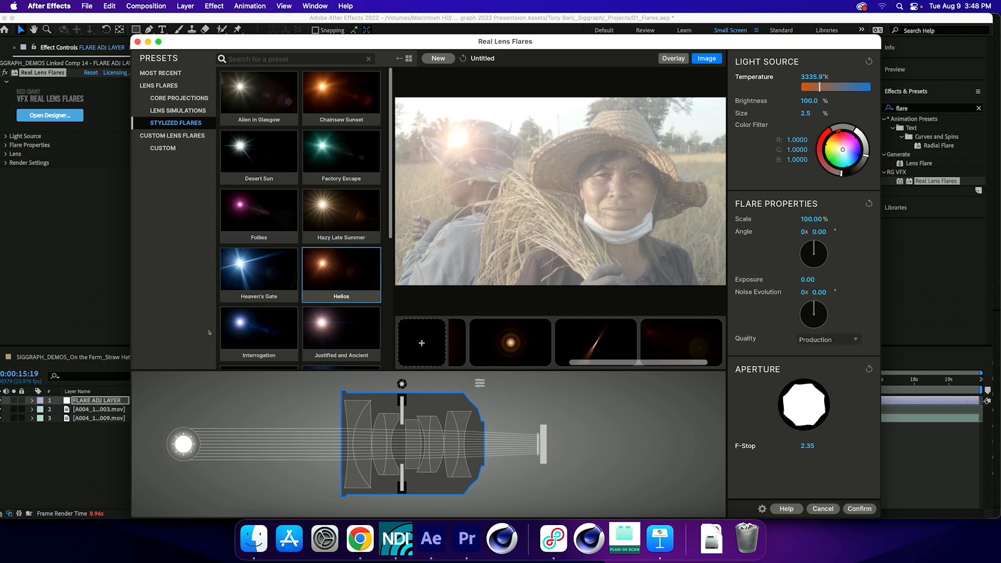
{"action": "left_click_drag", "start_coordinate": [223, 42], "coordinate": [235, 322]}
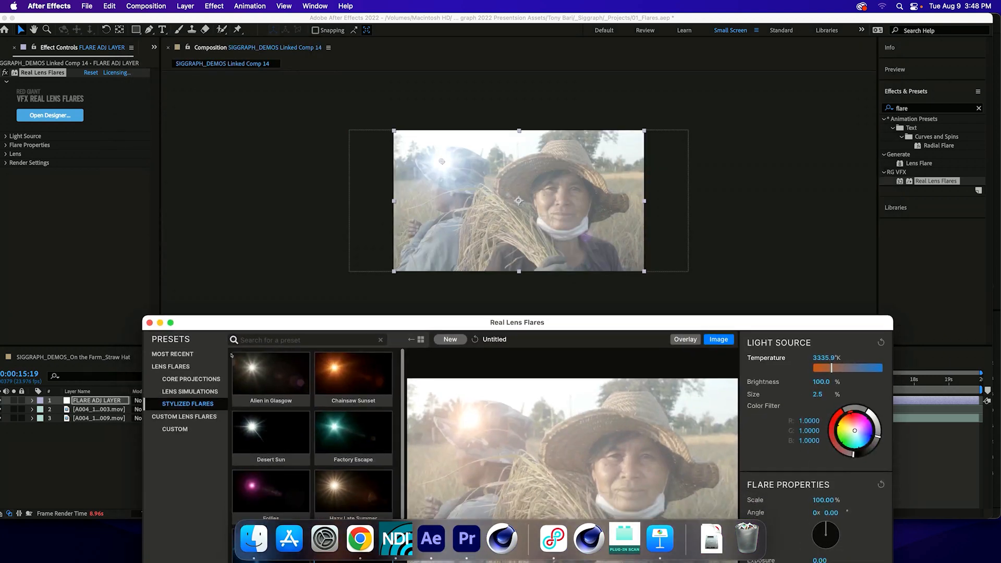
{"action": "left_click_drag", "start_coordinate": [575, 321], "coordinate": [538, 69]}
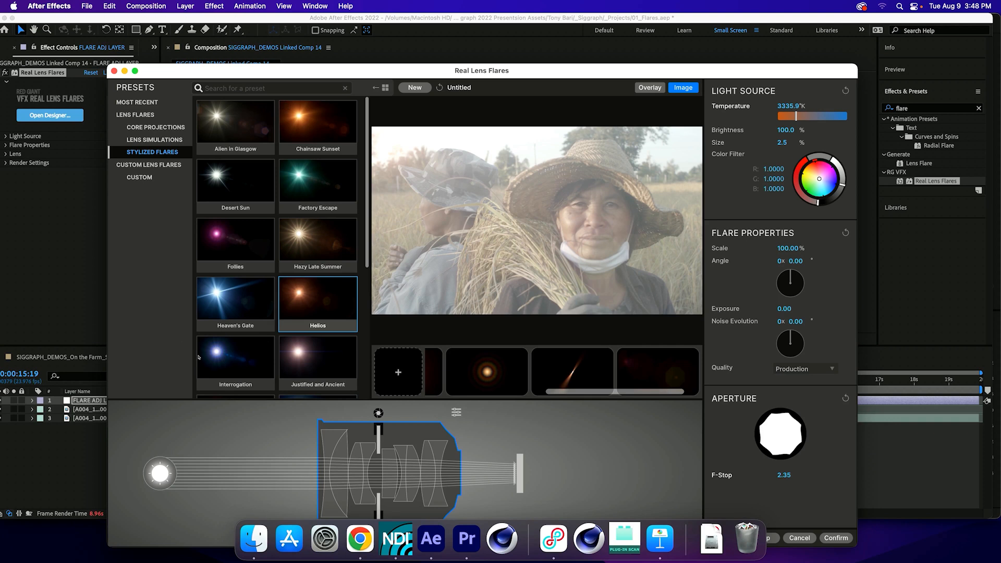
{"action": "scroll", "coordinate": [536, 372], "scroll_direction": "left", "scroll_amount": 5}
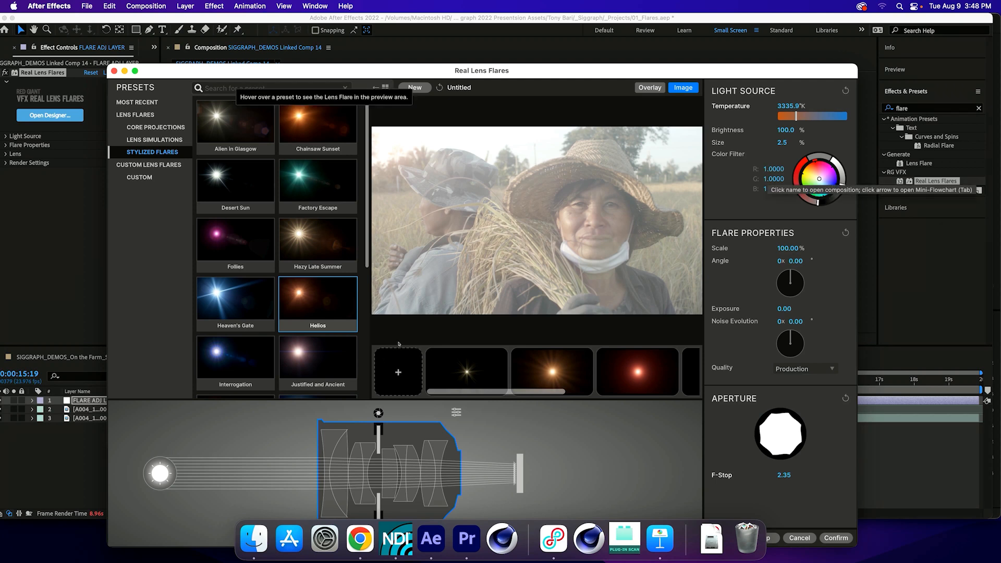
{"action": "mouse_move", "coordinate": [784, 130]}
{"action": "left_mouse_down"}
{"action": "mouse_move", "coordinate": [811, 129]}
{"action": "mouse_move", "coordinate": [786, 142]}
{"action": "left_mouse_up"}
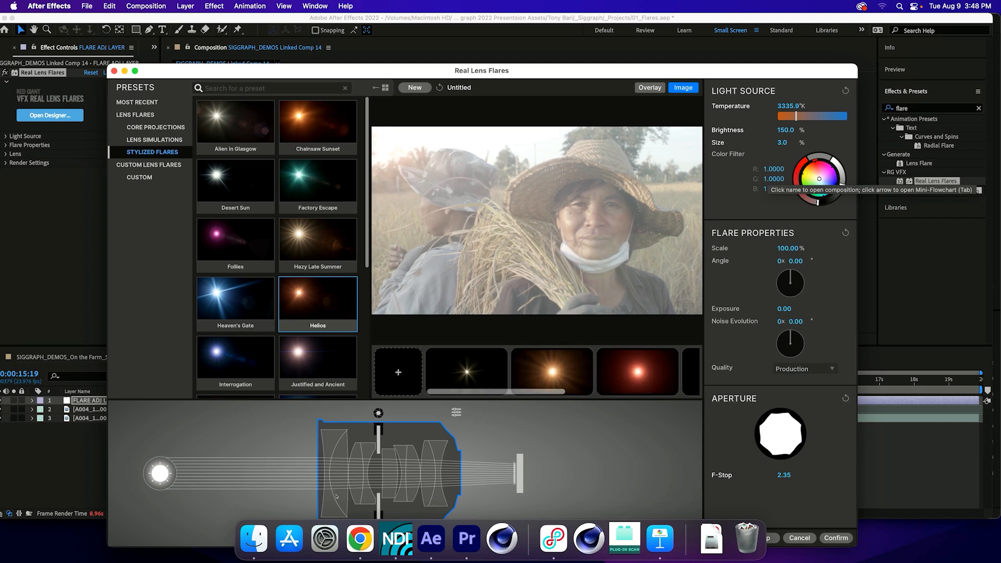
Step: Set the flare's reflections exposure to -2.90, apply the design, and place the light source just outside the frame's upper-left corner
{"action": "scroll", "coordinate": [537, 372], "scroll_direction": "right", "scroll_amount": 5}
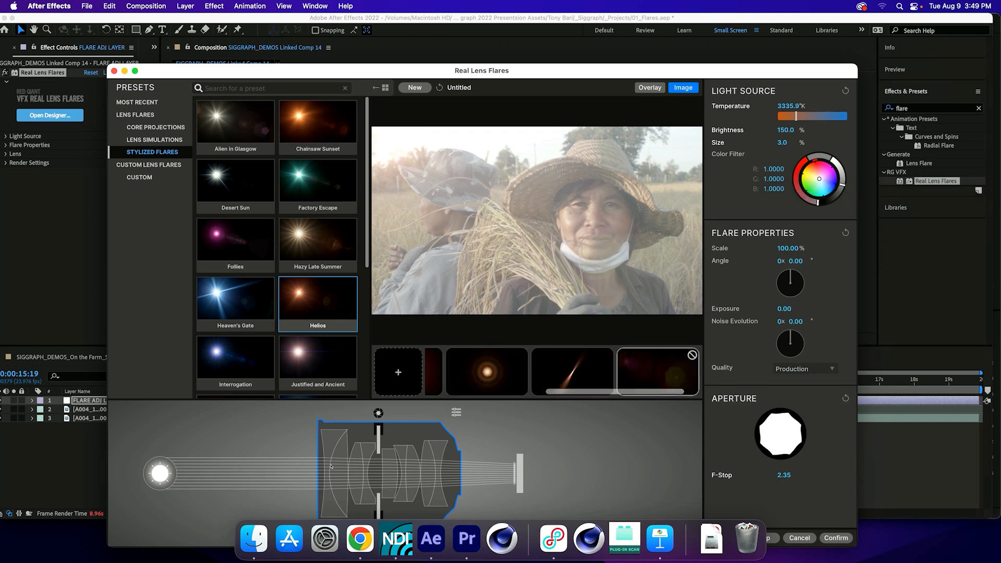
{"action": "left_click", "coordinate": [657, 372]}
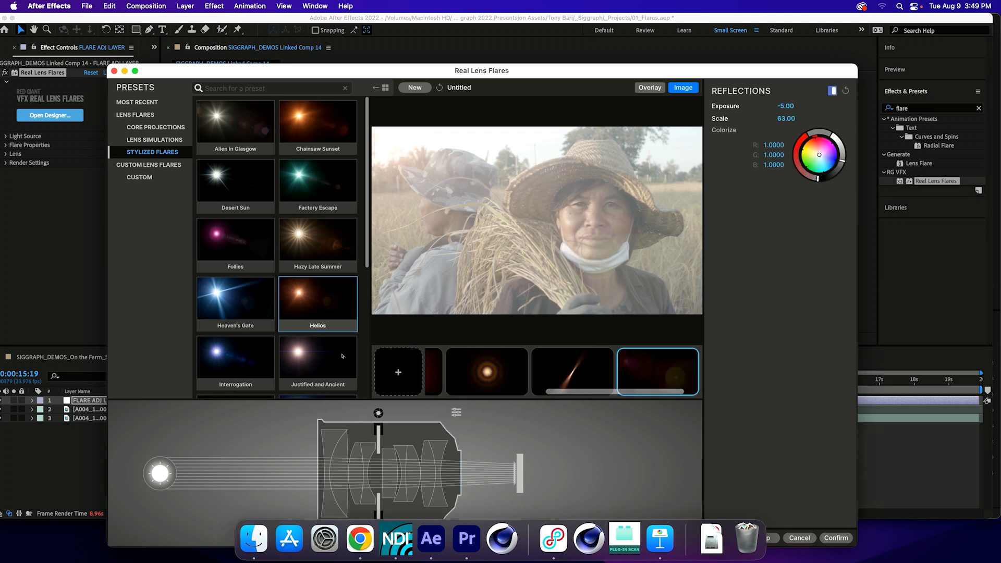
{"action": "mouse_move", "coordinate": [785, 106]}
{"action": "left_mouse_down"}
{"action": "mouse_move", "coordinate": [813, 106]}
{"action": "mouse_move", "coordinate": [780, 106]}
{"action": "left_mouse_up"}
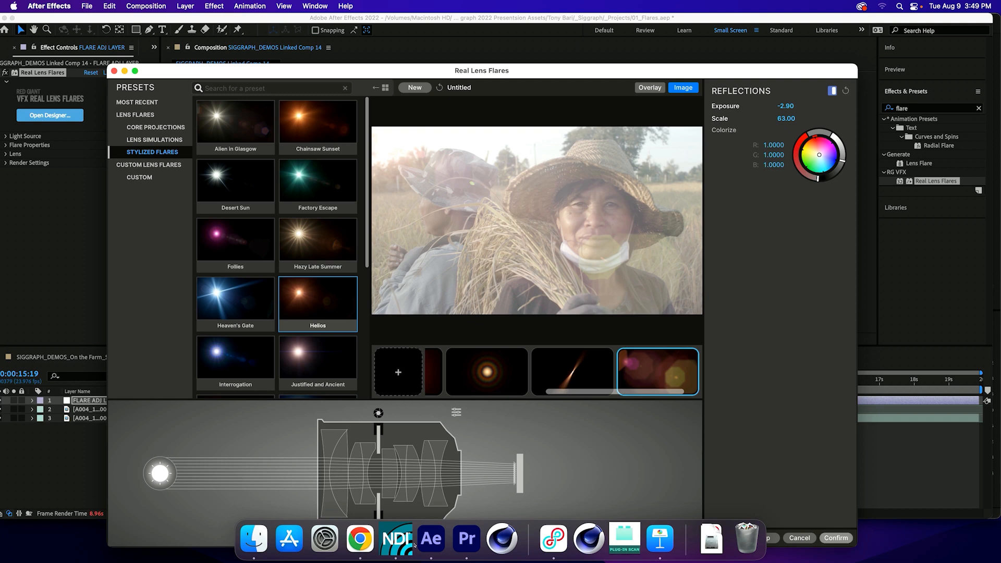
{"action": "key", "text": "Return"}
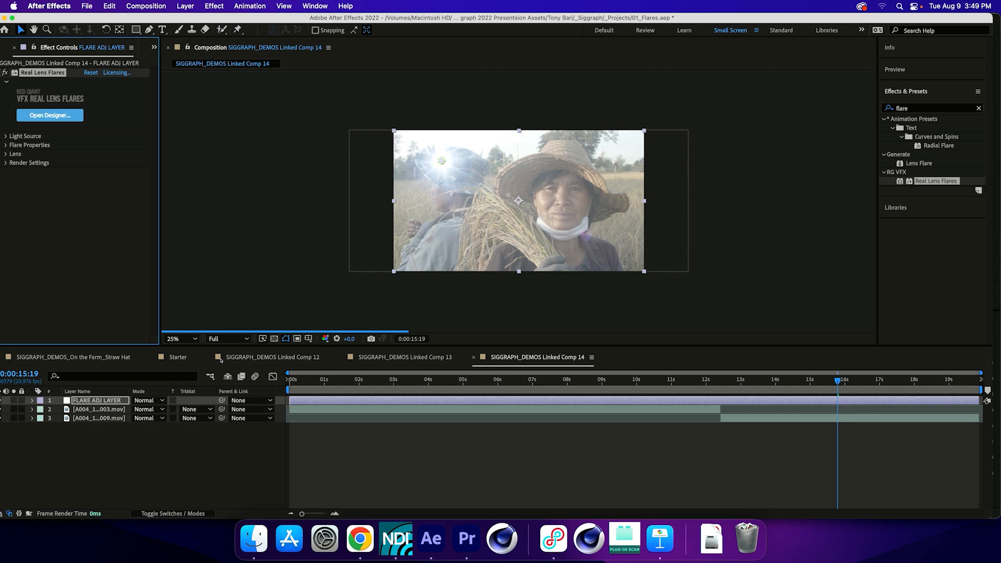
{"action": "left_click_drag", "start_coordinate": [441, 161], "coordinate": [393, 124]}
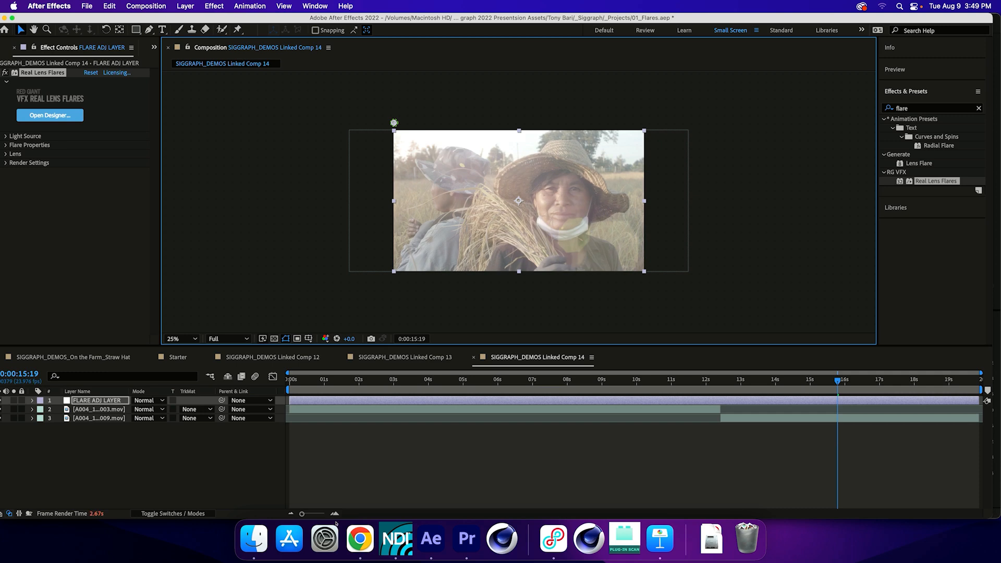
Step: Split FLARE ADJ LAYER at the clip cut, 0:00:12:10, and move the second half directly above the second A004 clip
{"action": "left_click", "coordinate": [362, 469]}
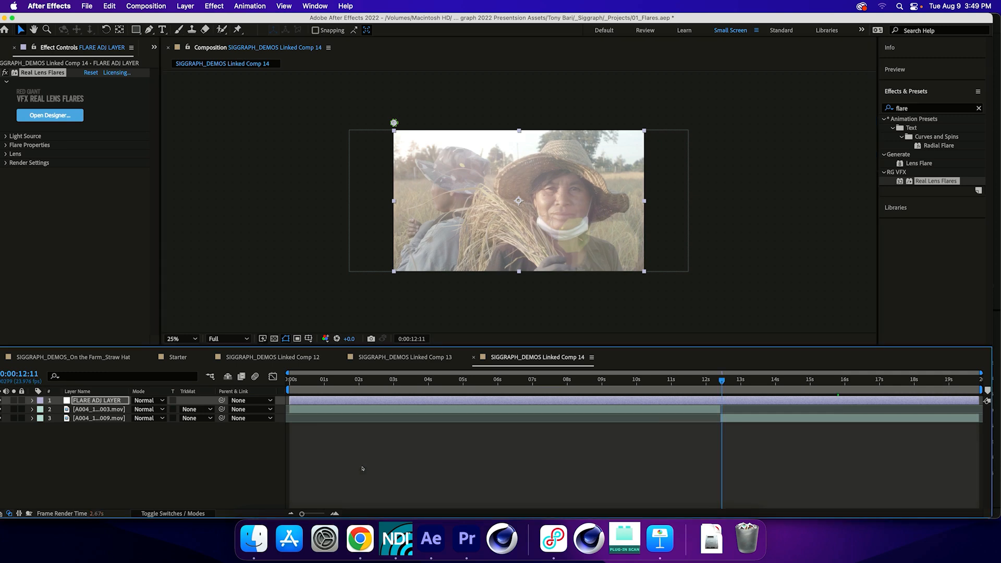
{"action": "key", "text": "j"}
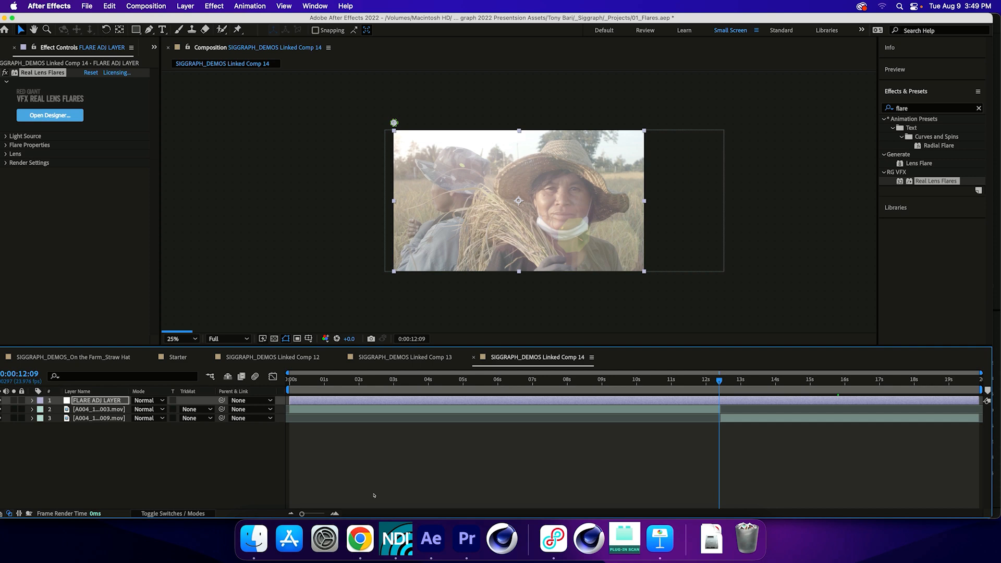
{"action": "key", "text": "semicolon"}
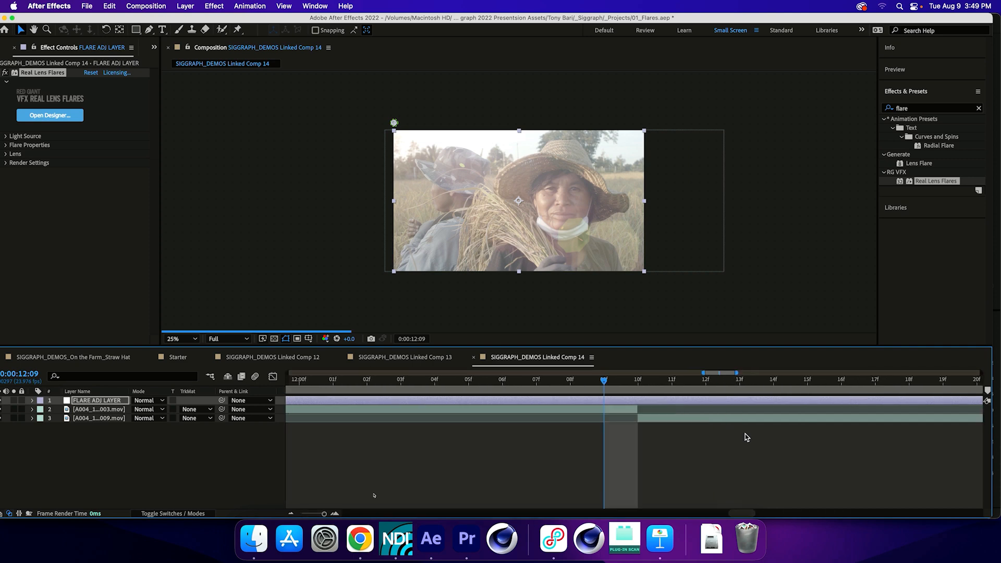
{"action": "key", "text": "Page_Down"}
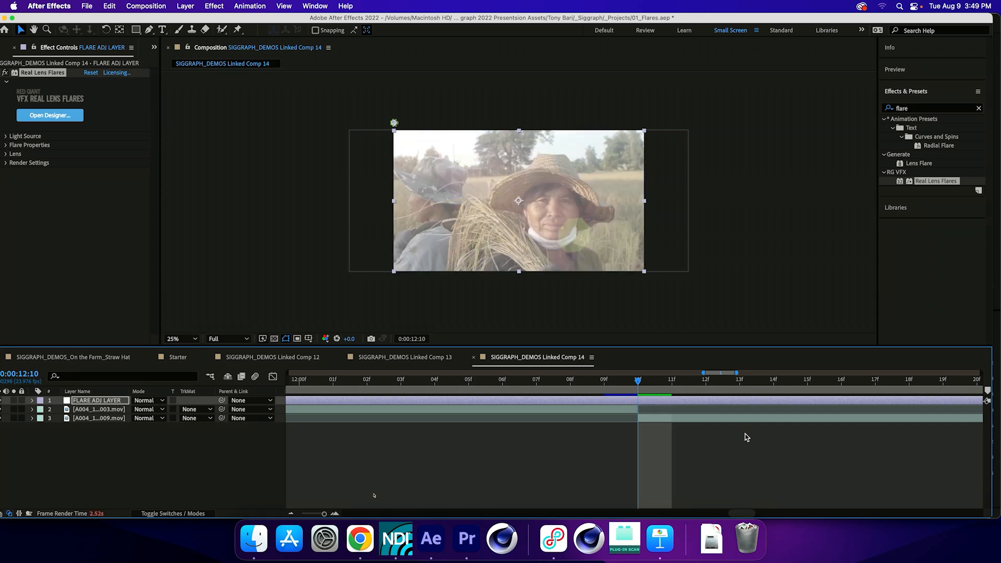
{"action": "key", "text": "super+shift+d"}
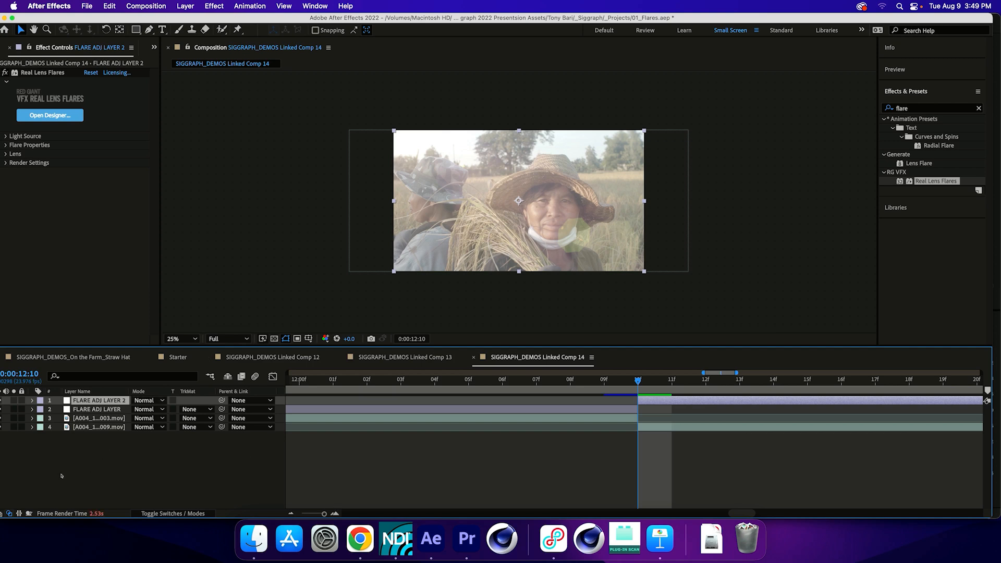
{"action": "key", "text": "super+bracketleft"}
{"action": "key", "text": "super+bracketleft"}
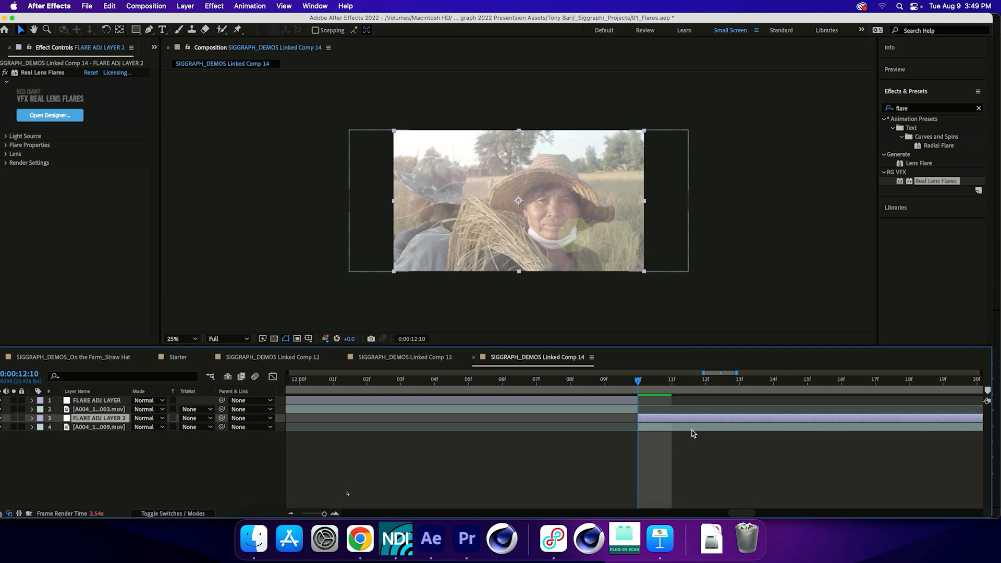
Step: Check the farm clips in the Premiere Pro sequence, save the After Effects project, and return to Premiere Pro
{"action": "left_click", "coordinate": [306, 499]}
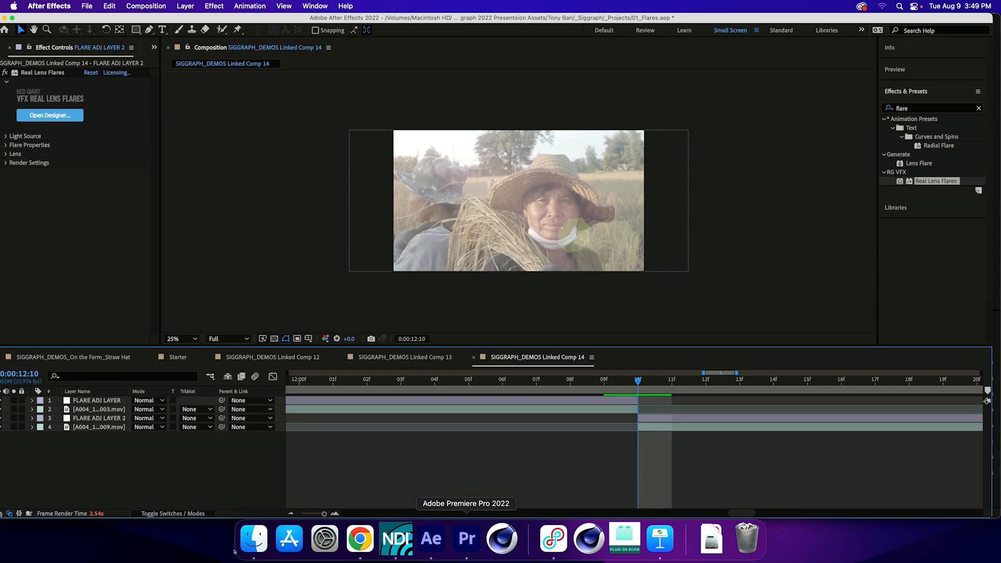
{"action": "left_click", "coordinate": [467, 538]}
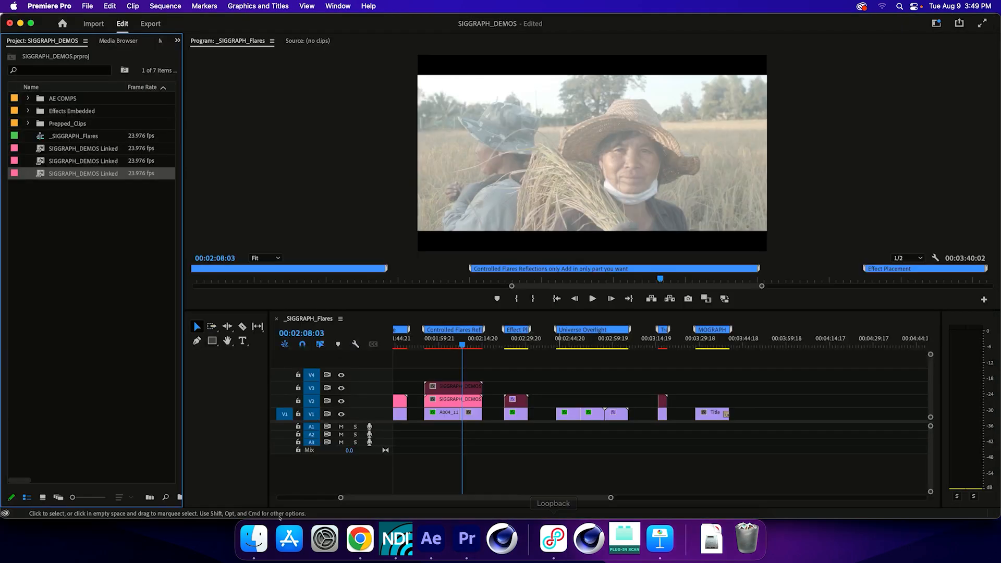
{"action": "left_click", "coordinate": [451, 338]}
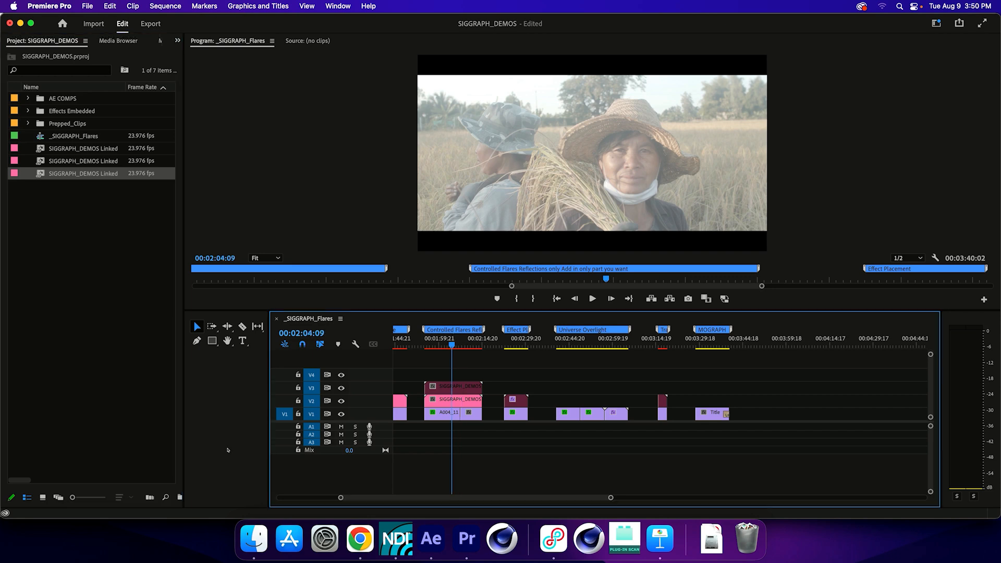
{"action": "key", "text": "super+Tab"}
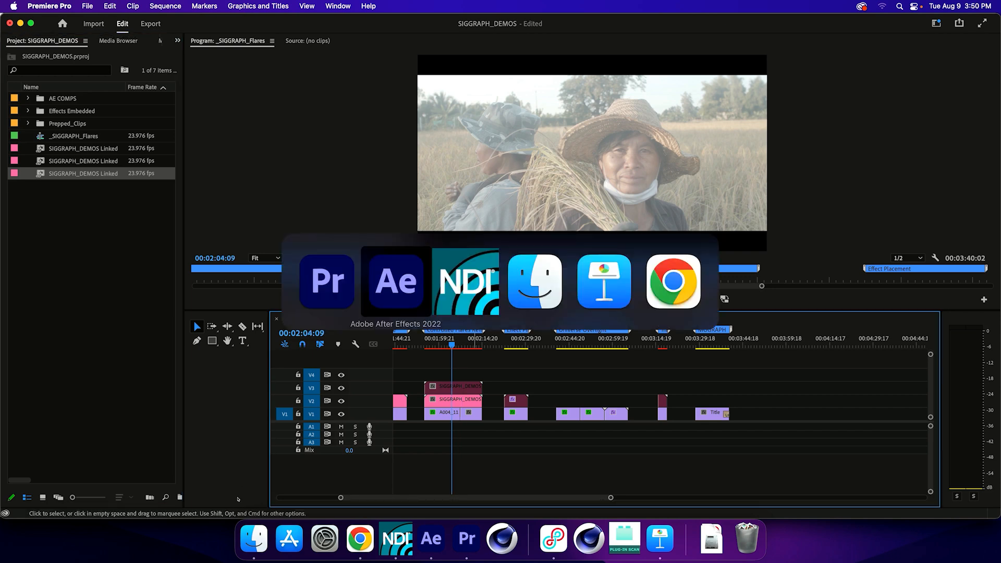
{"action": "key", "text": "super+s"}
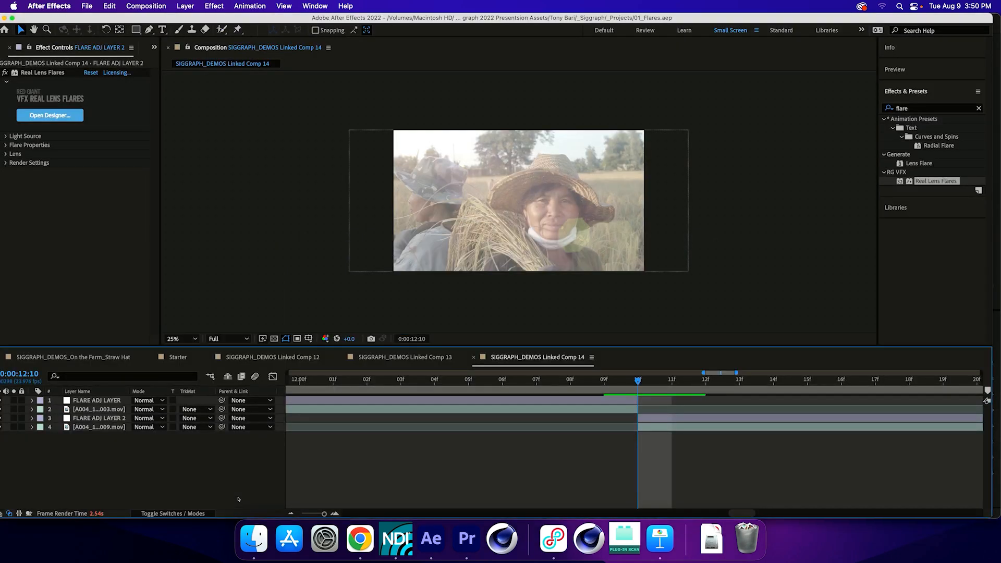
{"action": "key", "text": "super+Tab"}
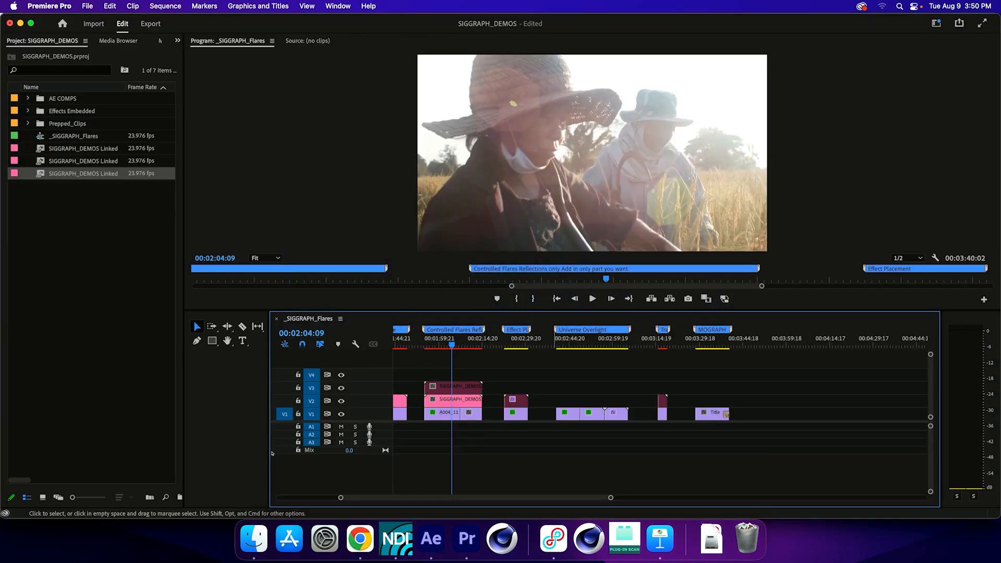
Step: Step through the edit points of the _SIGGRAPH_Flares sequence around the controlled flares section and go to the Effect Placement section
{"action": "key", "text": "Down"}
{"action": "key", "text": "Up"}
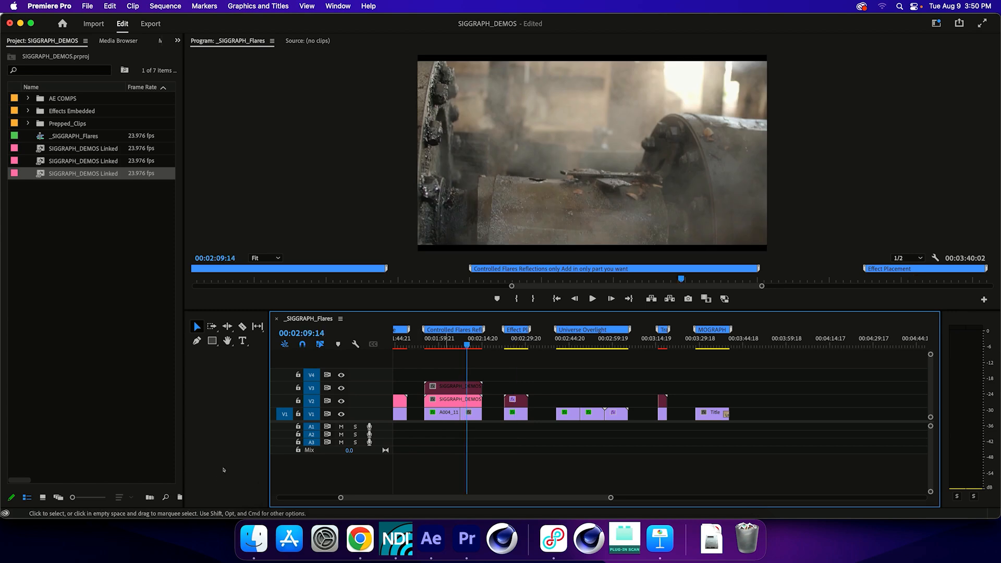
{"action": "key", "text": "equal"}
{"action": "key", "text": "equal"}
{"action": "key", "text": "equal"}
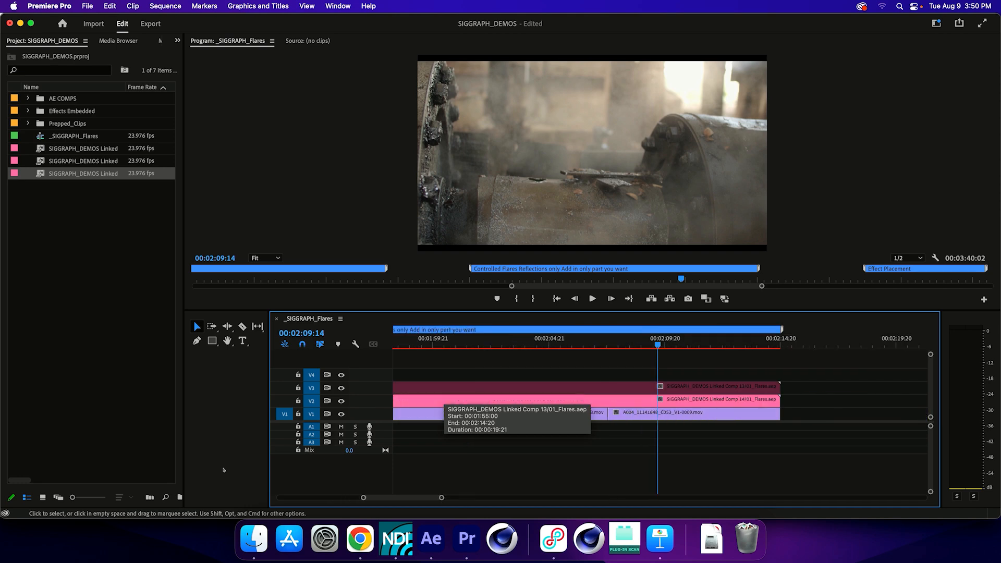
{"action": "key", "text": "Up"}
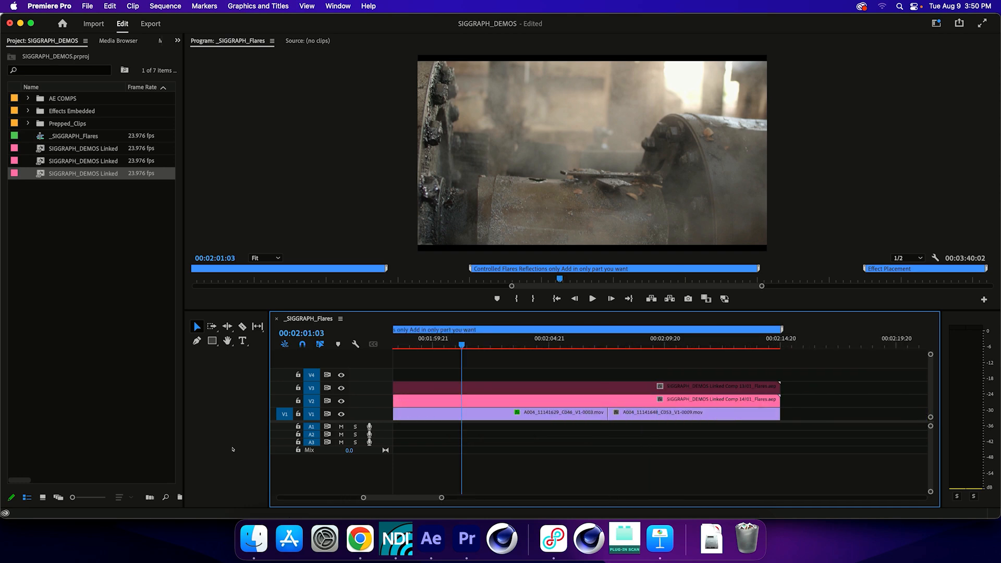
{"action": "key", "text": "backslash"}
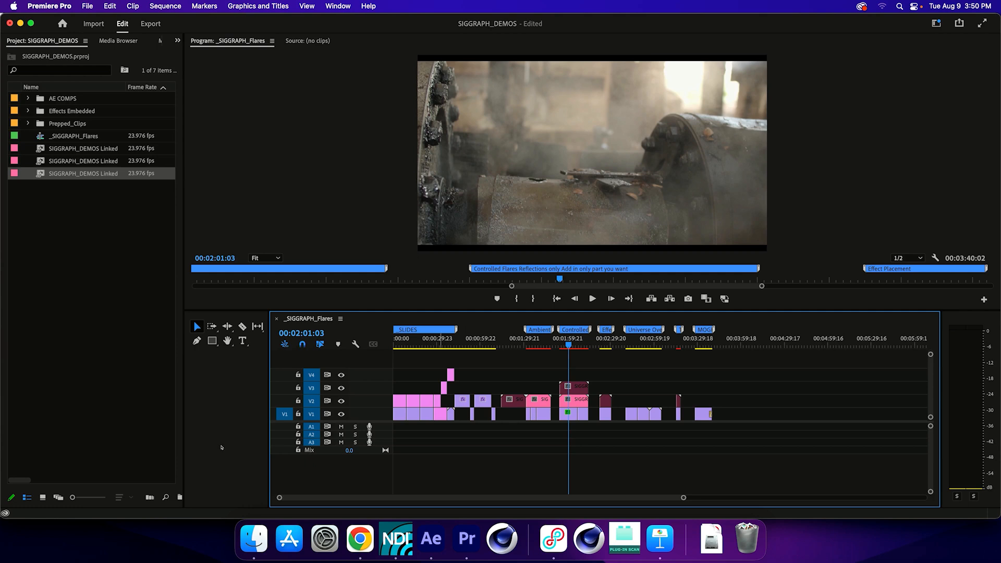
{"action": "key", "text": "Up"}
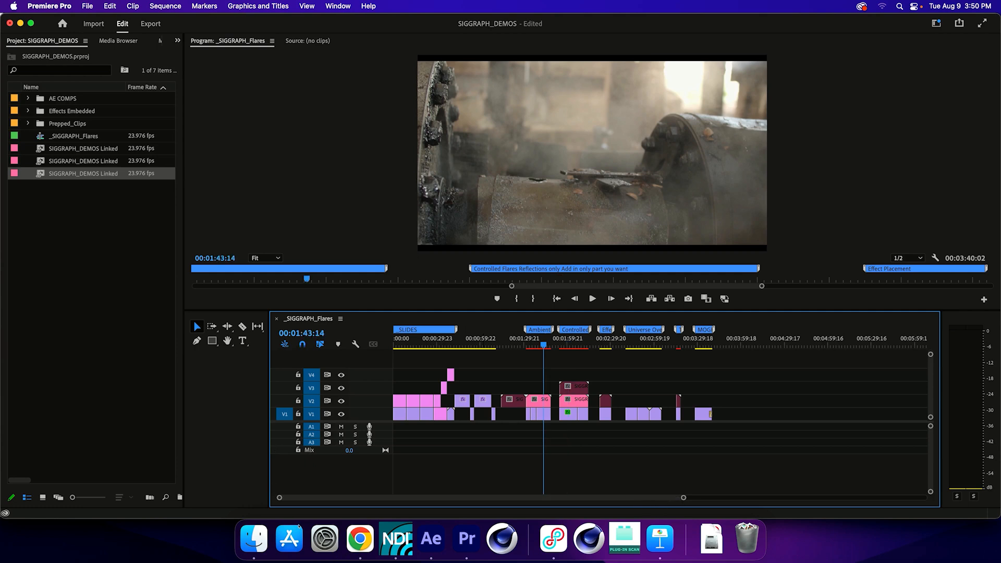
{"action": "key", "text": "Down"}
{"action": "left_click", "coordinate": [607, 338]}
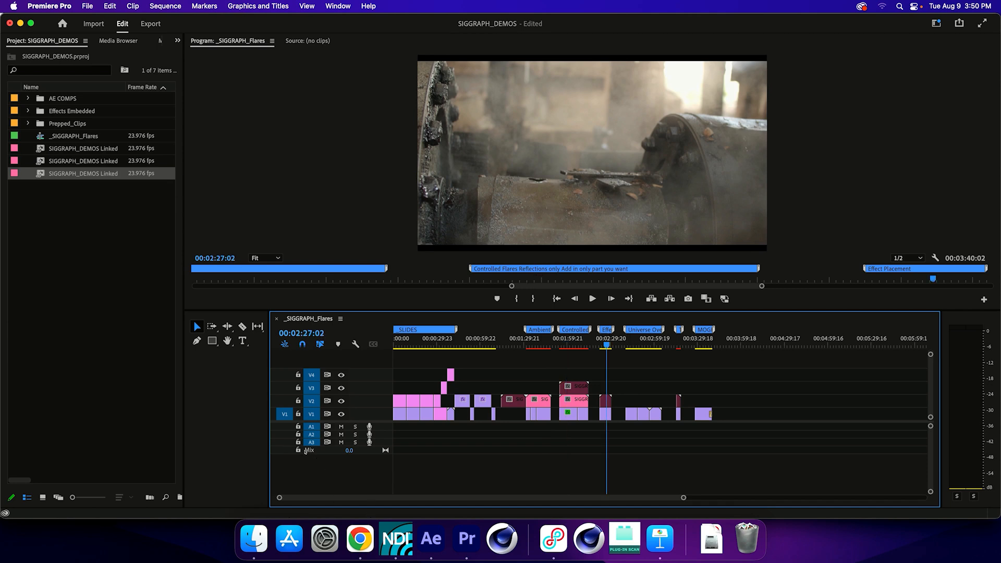
Step: Compare the Linked Comp 14 and Linked Comp 13 clips at 00:02:11:20 by enabling each in turn, ending with Linked Comp 14 enabled
{"action": "key", "text": "="}
{"action": "key", "text": "="}
{"action": "key", "text": "="}
{"action": "left_click", "coordinate": [480, 339]}
{"action": "left_click", "coordinate": [473, 399]}
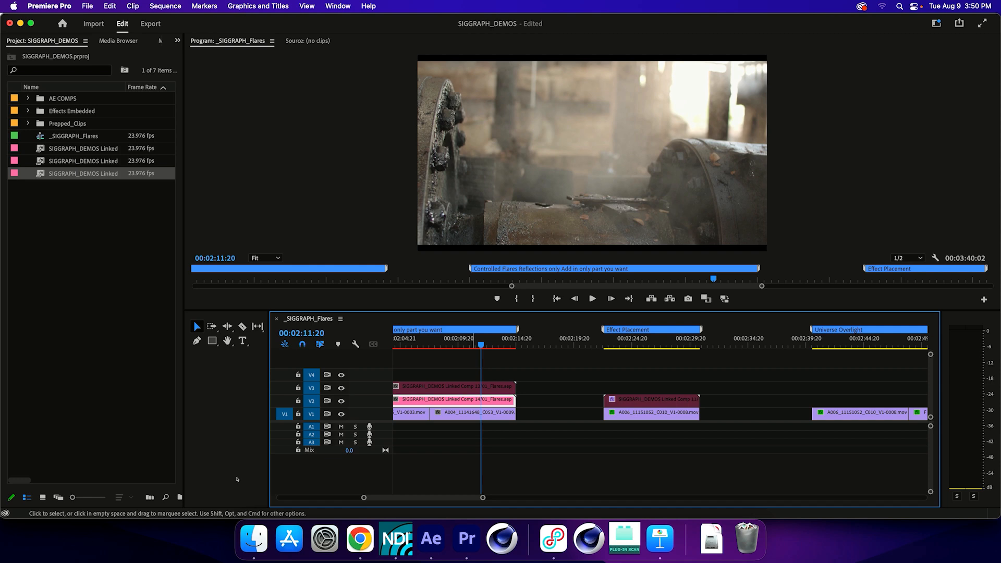
{"action": "key", "text": "shift+e"}
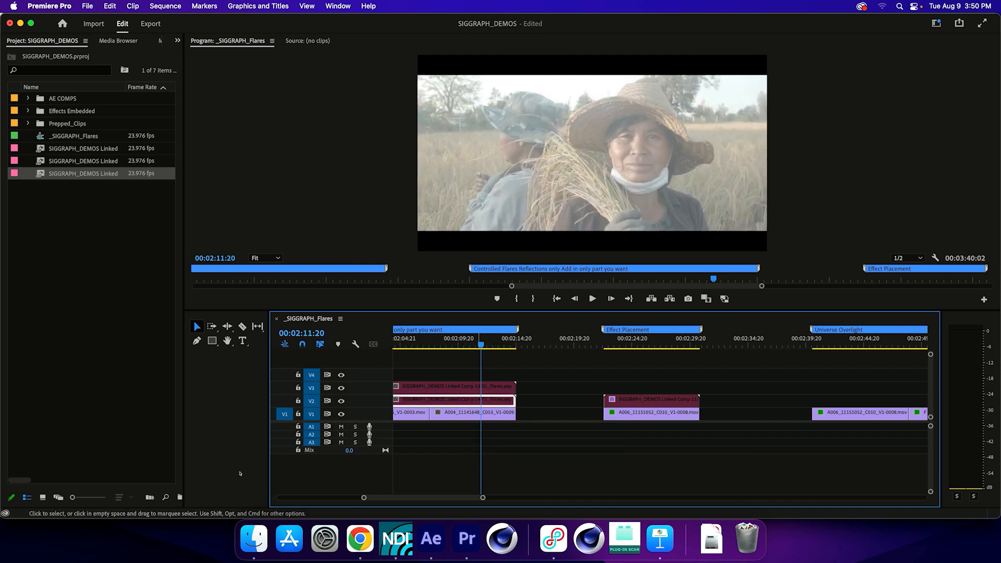
{"action": "key", "text": "super+Up"}
{"action": "key", "text": "shift+e"}
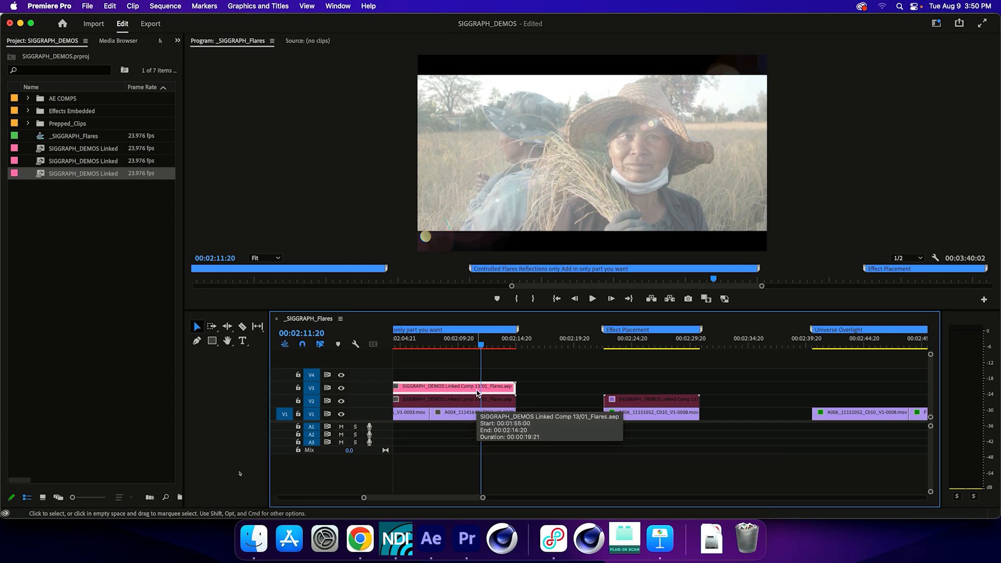
{"action": "key", "text": "shift+e"}
{"action": "key", "text": "super+Down"}
{"action": "key", "text": "shift+e"}
{"action": "left_click", "coordinate": [443, 338]}
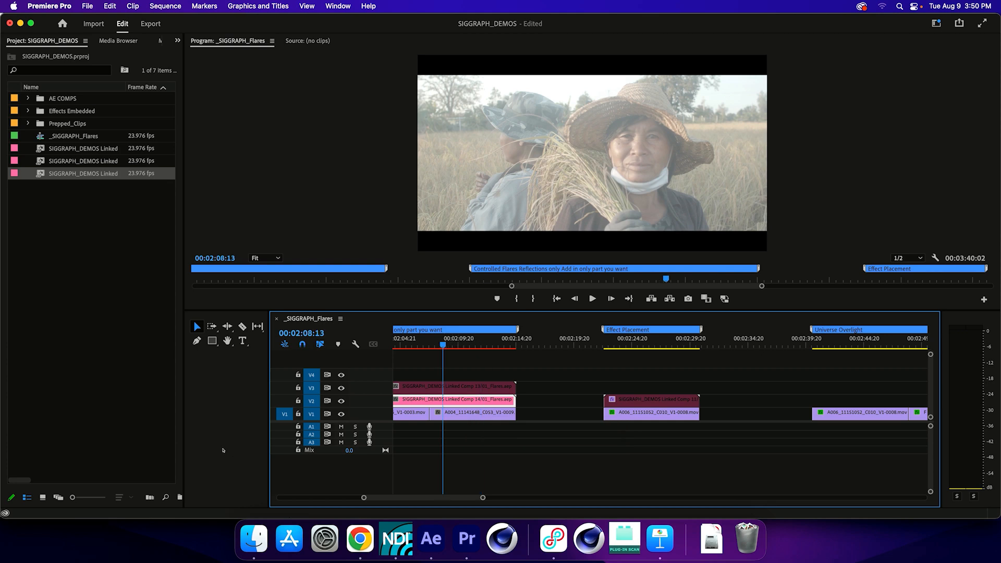
Step: Switch to After Effects and step frame by frame across the clip cut to examine the flare, enlarging the view to 50%
{"action": "key", "text": "super+Tab"}
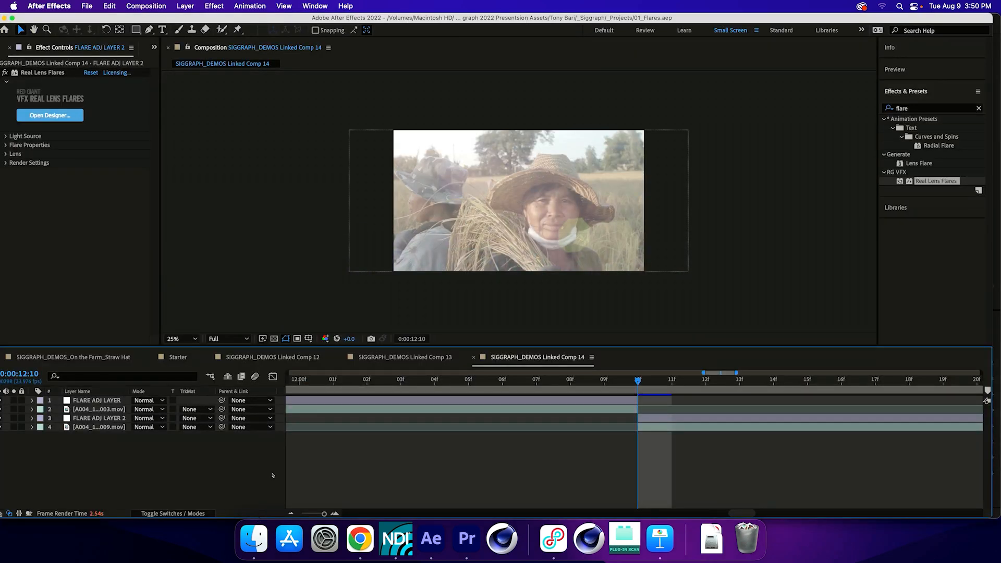
{"action": "key", "text": "Page_Up"}
{"action": "key", "text": "Page_Up"}
{"action": "key", "text": "Page_Up"}
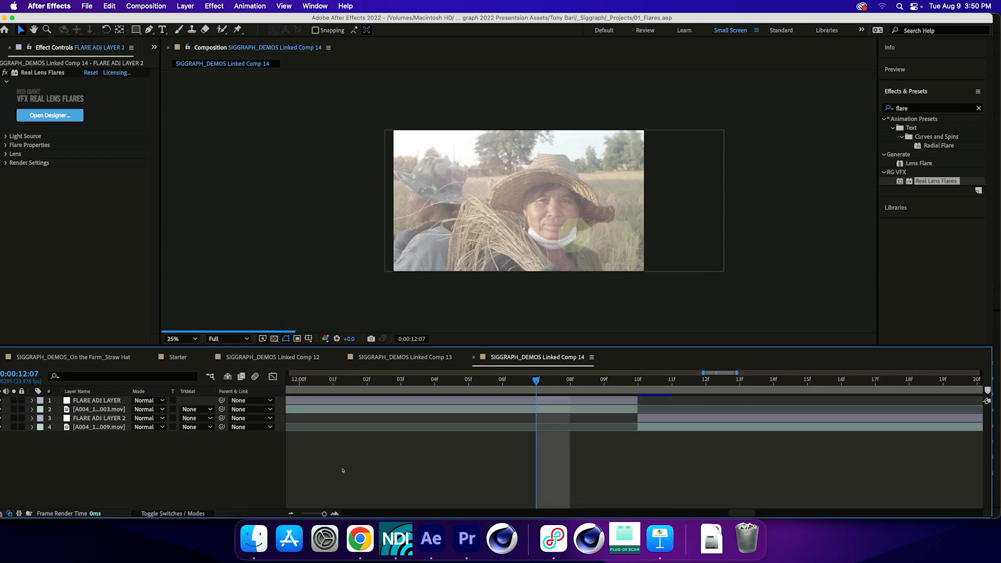
{"action": "key", "text": "Page_Down"}
{"action": "key", "text": "Page_Down"}
{"action": "key", "text": "Page_Down"}
{"action": "key", "text": "Page_Down"}
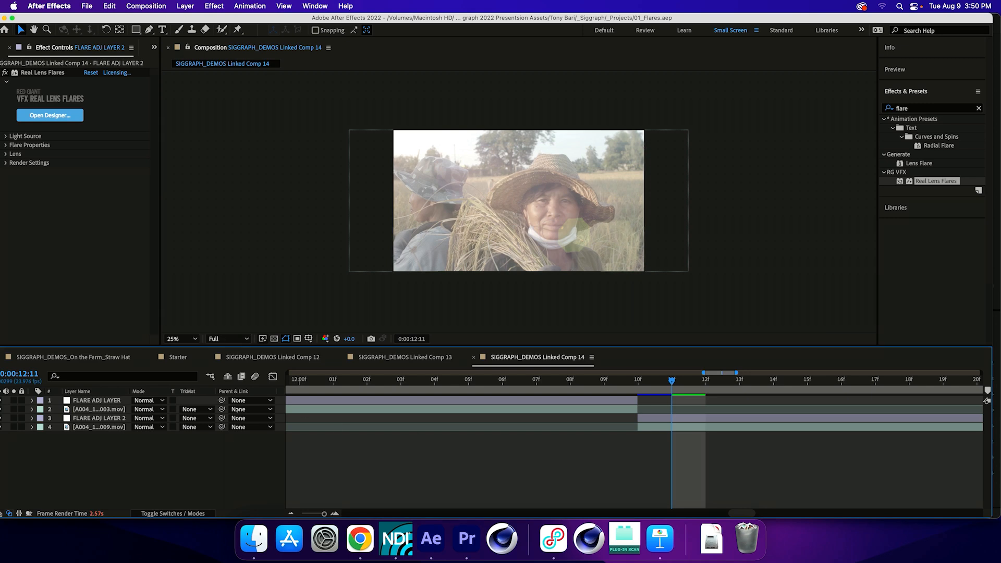
{"action": "key", "text": "period"}
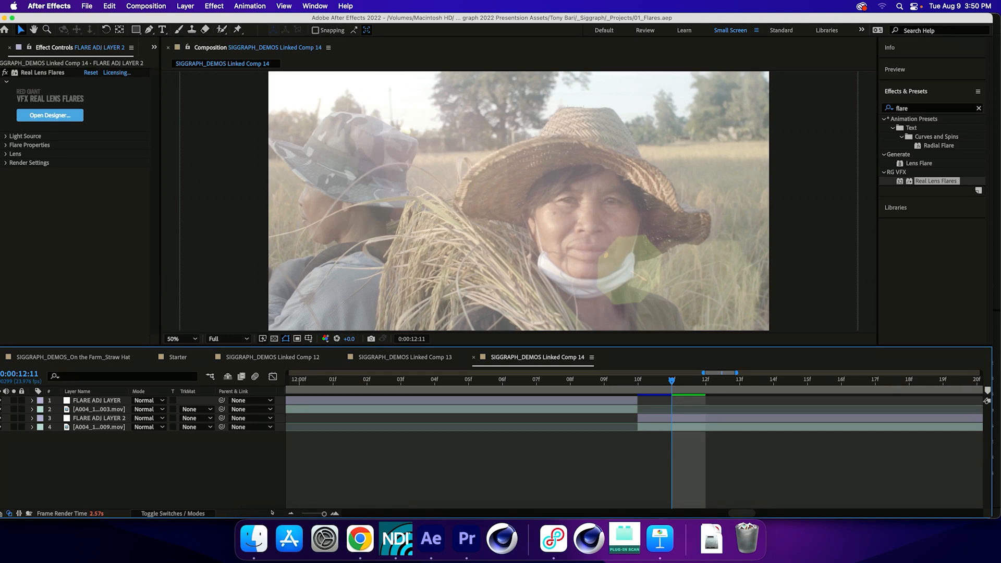
Step: Play back the second farm clip from 00:02:08:13 in Premiere Pro and switch to the Essentials workspace
{"action": "left_click", "coordinate": [467, 539]}
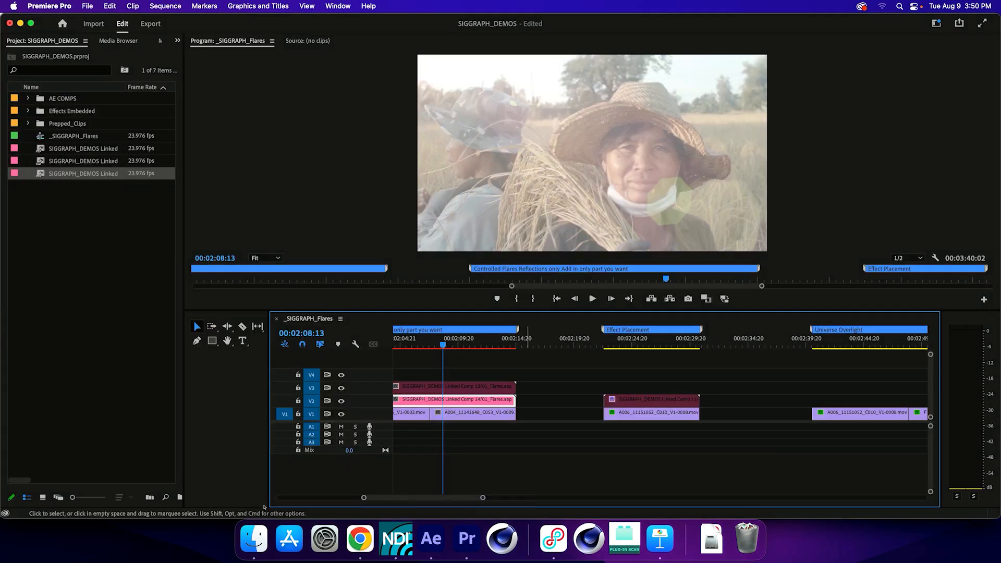
{"action": "key", "text": "space"}
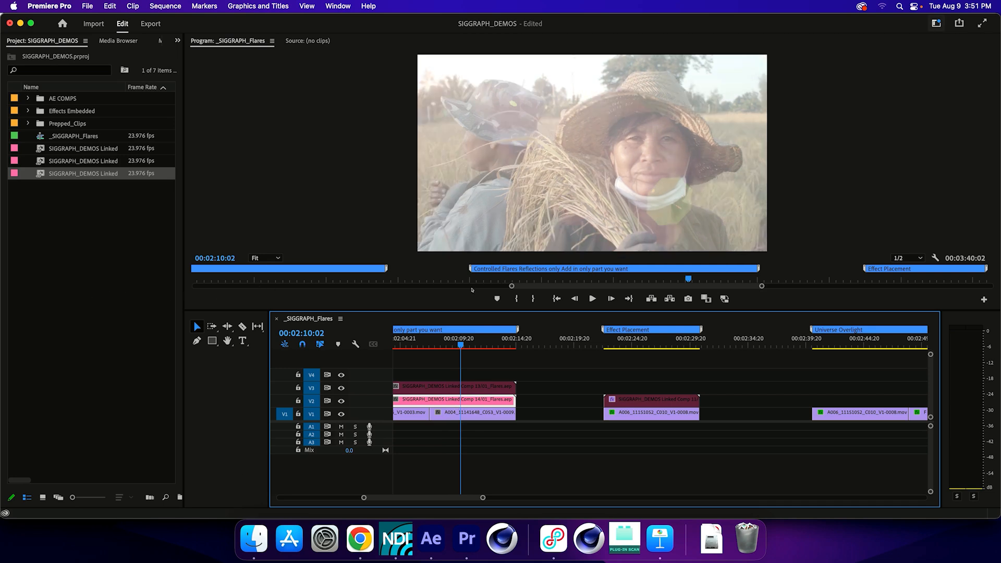
{"action": "left_click", "coordinate": [936, 23]}
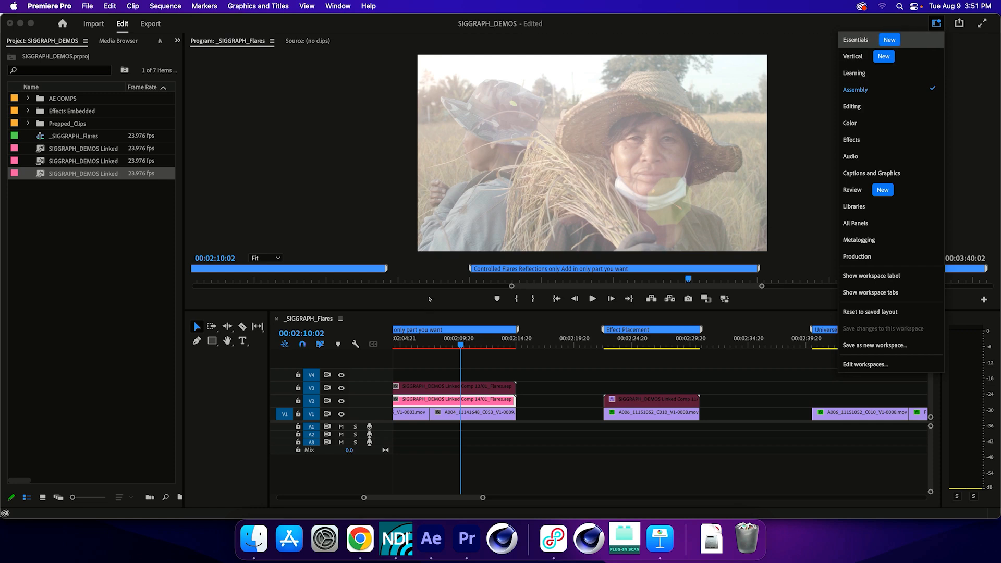
{"action": "key", "text": "Return"}
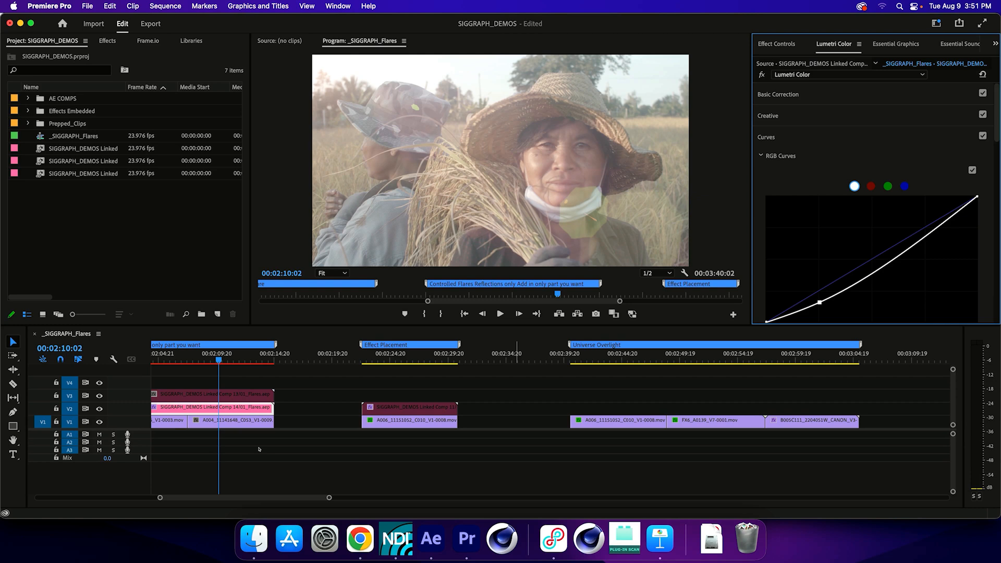
Step: Darken the Linked Comp 14 clip with Lumetri Color by pulling down the RGB curve's shadows and setting Exposure to -0.5
{"action": "left_click", "coordinate": [127, 479]}
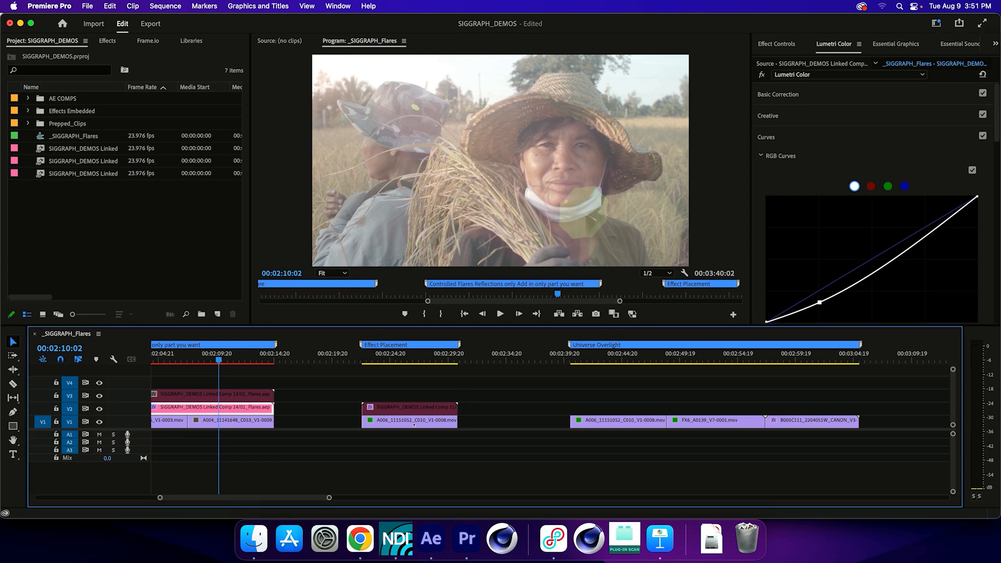
{"action": "left_click_drag", "start_coordinate": [819, 303], "coordinate": [829, 307]}
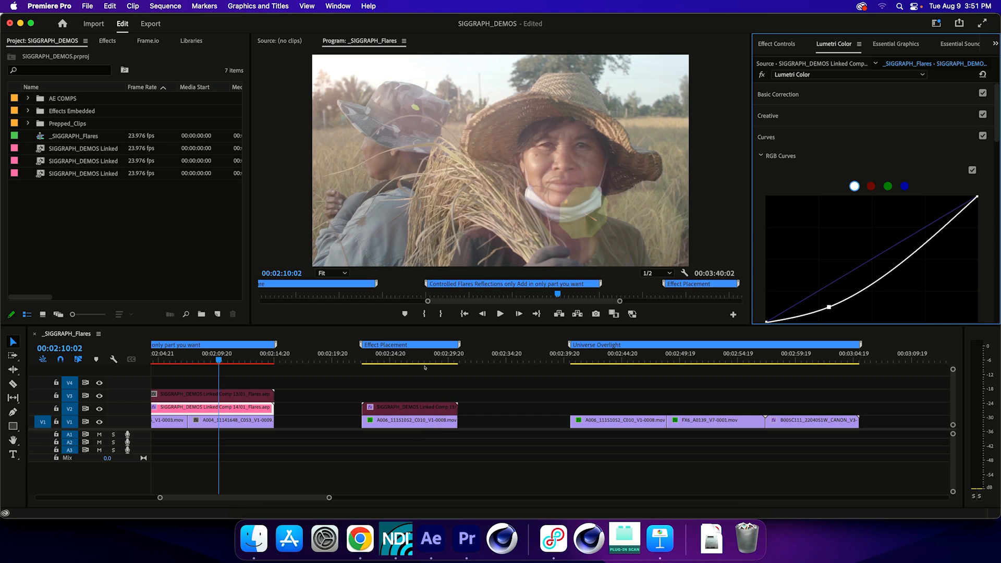
{"action": "scroll", "coordinate": [850, 172], "scroll_direction": "down", "scroll_amount": 5}
{"action": "scroll", "coordinate": [850, 172], "scroll_direction": "up", "scroll_amount": 5}
{"action": "left_click", "coordinate": [780, 94]}
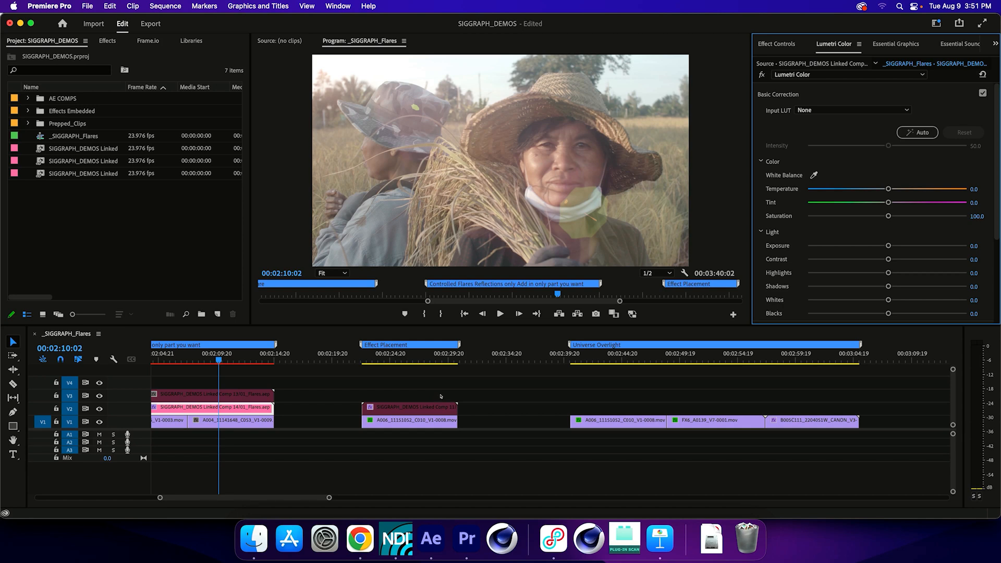
{"action": "left_click_drag", "start_coordinate": [888, 245], "coordinate": [879, 245]}
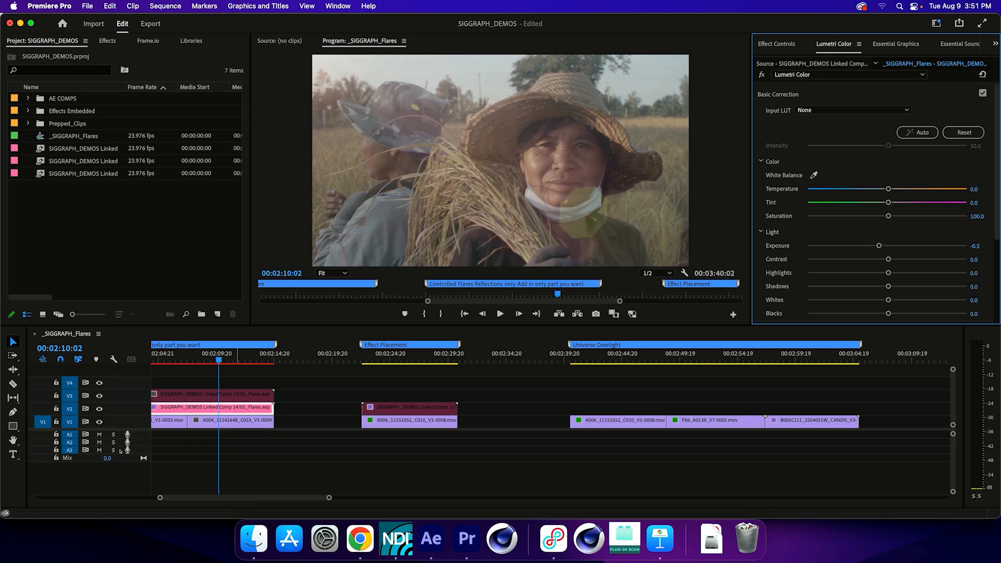
{"action": "left_click", "coordinate": [232, 345]}
{"action": "left_click_drag", "start_coordinate": [715, 353], "coordinate": [750, 354]}
Step: Switch to After Effects, go to 0:00:12:14, and open the Real Lens Flares design of FLARE ADJ LAYER 2 for editing
{"action": "key", "text": "super+Tab"}
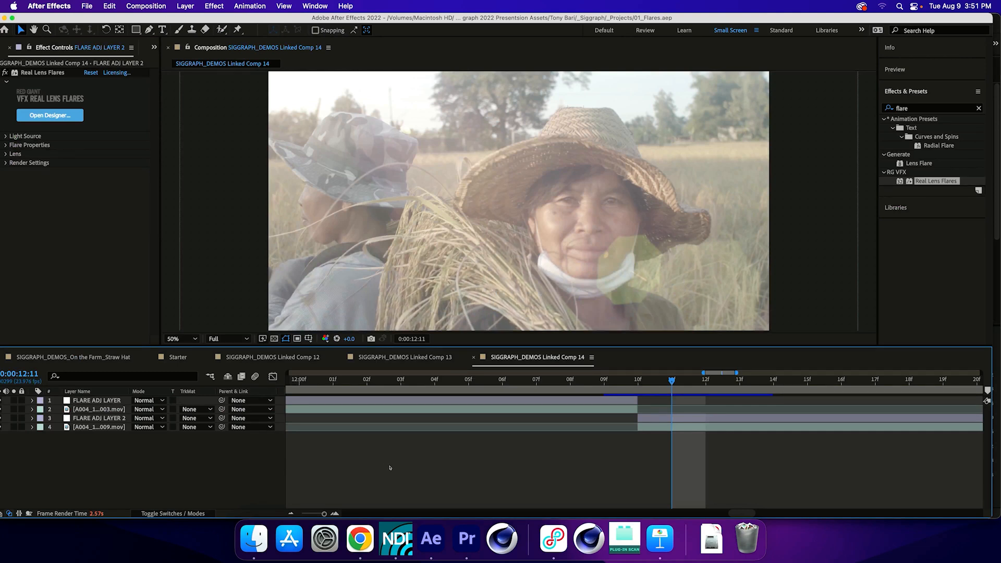
{"action": "key", "text": "Page_Down"}
{"action": "key", "text": "Page_Down"}
{"action": "key", "text": "Page_Down"}
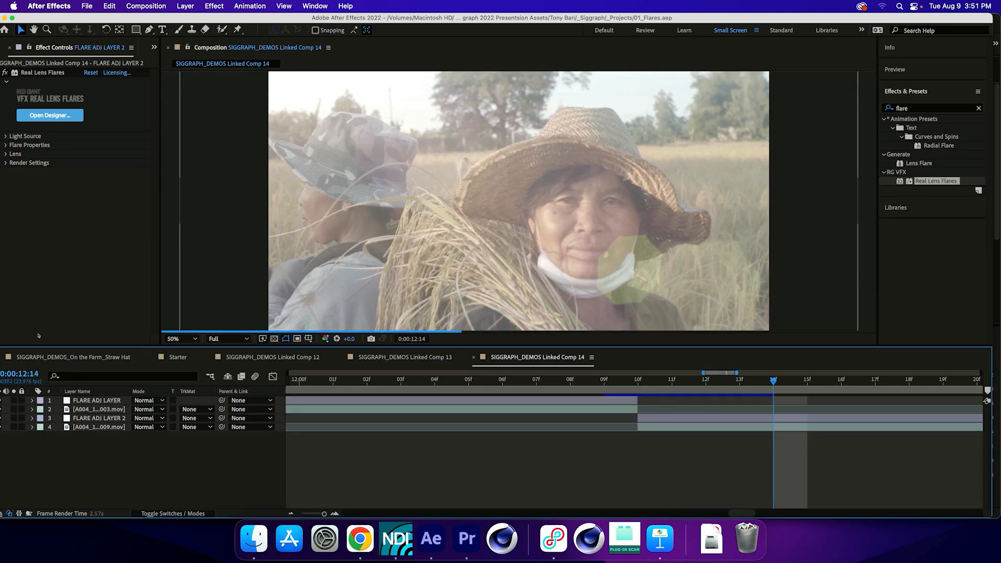
{"action": "left_click", "coordinate": [73, 115]}
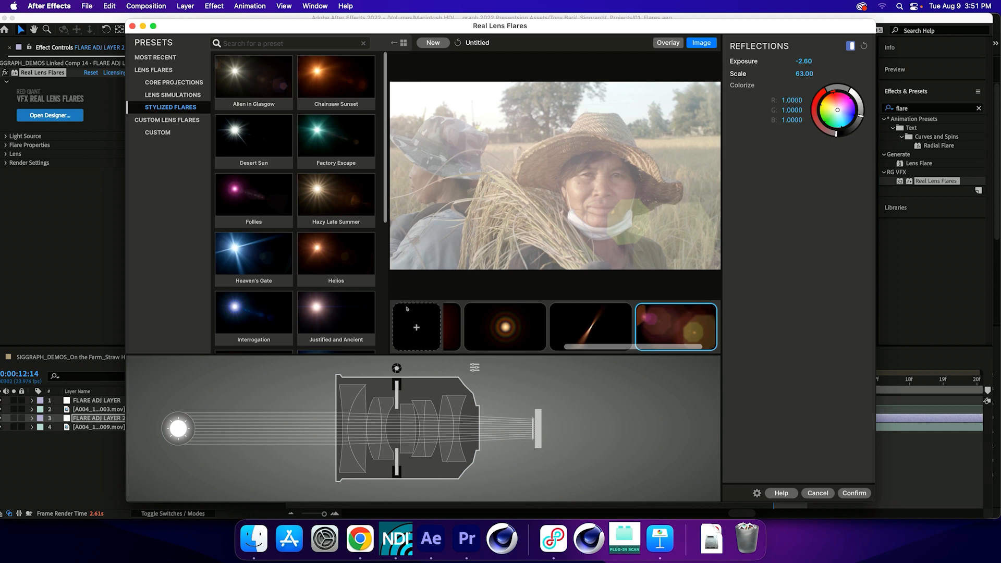
Step: Try the Super 35 preset on the flare design's image plane, and settle on the Micro 4/3 preset
{"action": "left_click", "coordinate": [538, 427]}
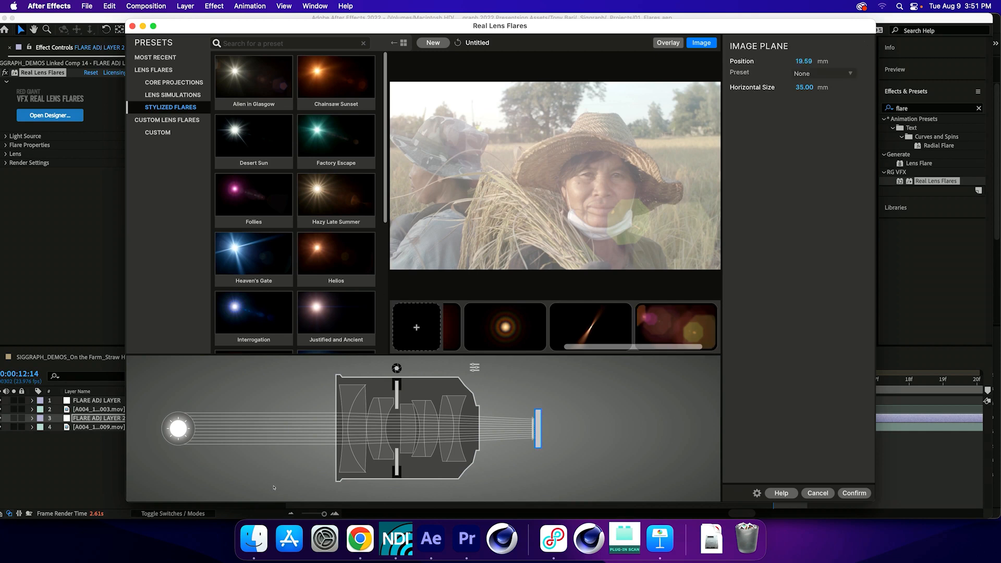
{"action": "left_click", "coordinate": [823, 73]}
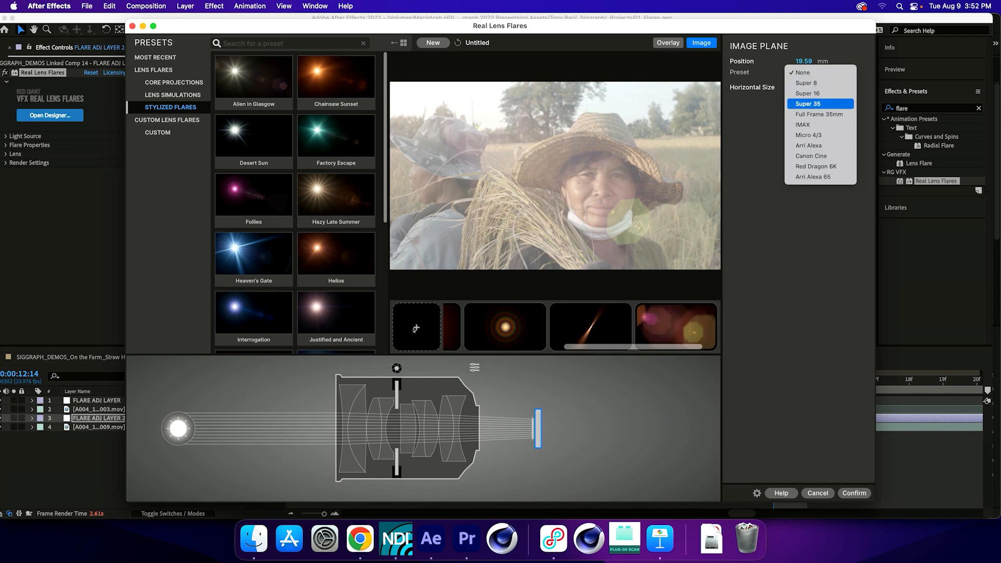
{"action": "left_click", "coordinate": [807, 104]}
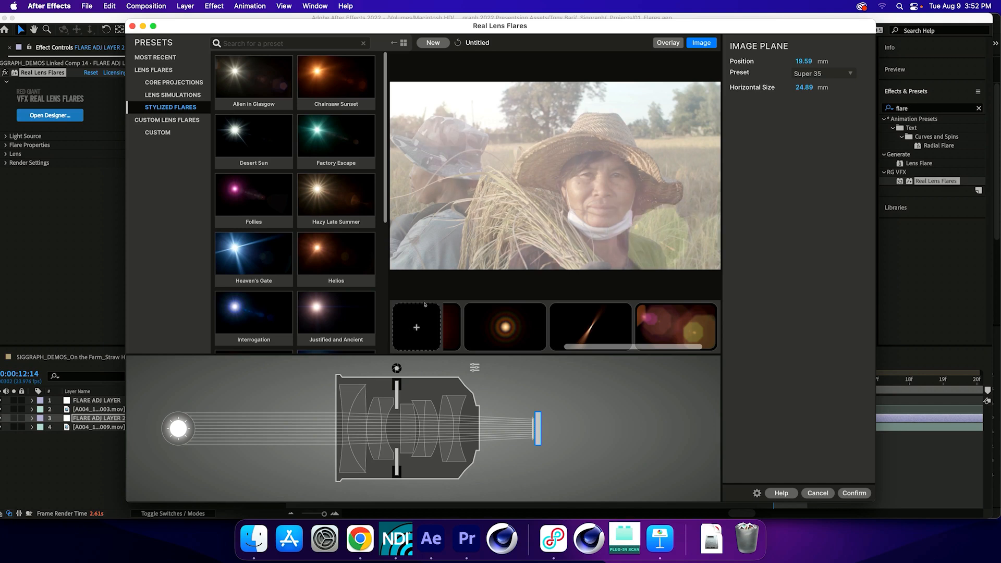
{"action": "left_click", "coordinate": [823, 74]}
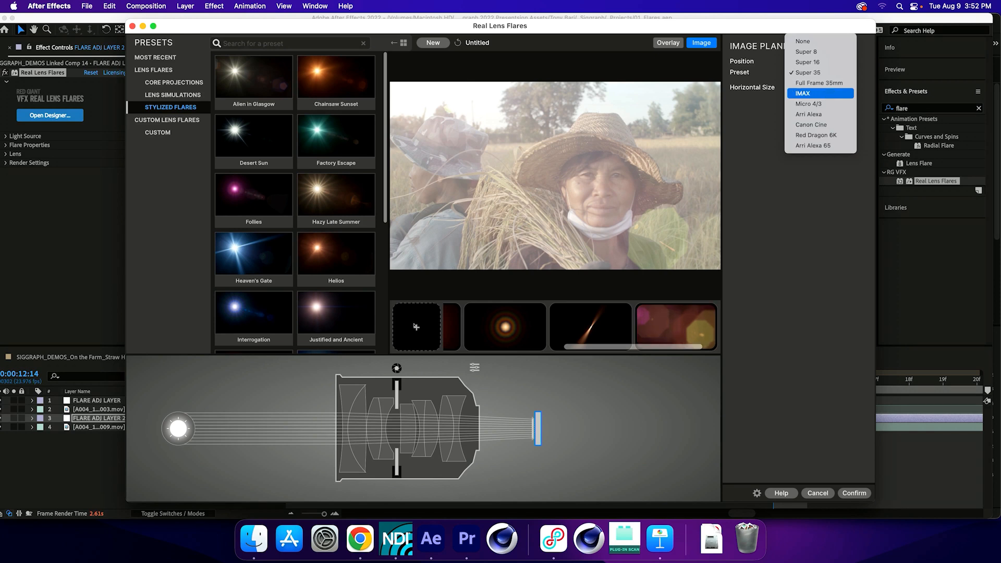
{"action": "left_click", "coordinate": [822, 103]}
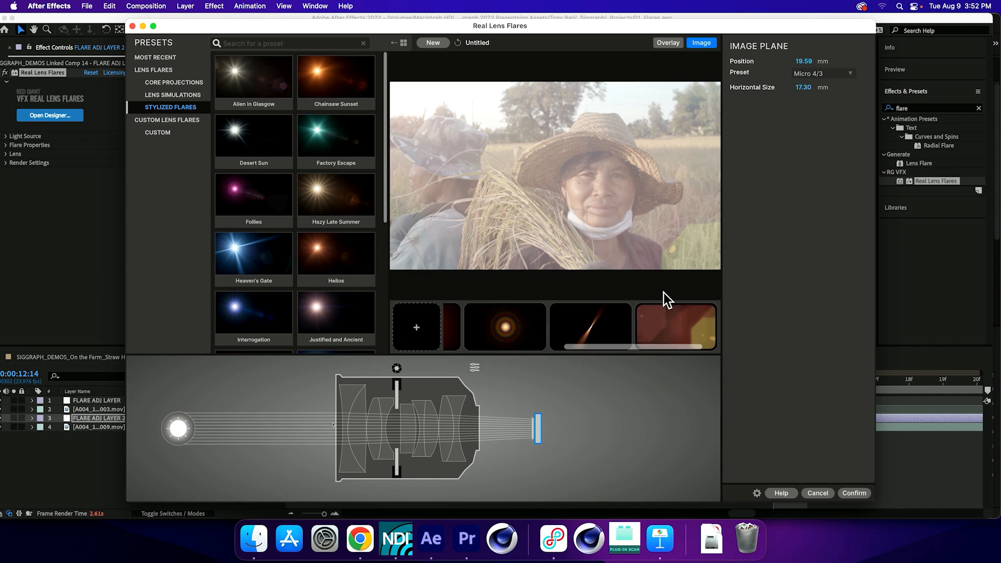
Step: Set the reflections element's Scale to 21 and Exposure to -0.30, and apply the flare design
{"action": "left_click", "coordinate": [667, 312]}
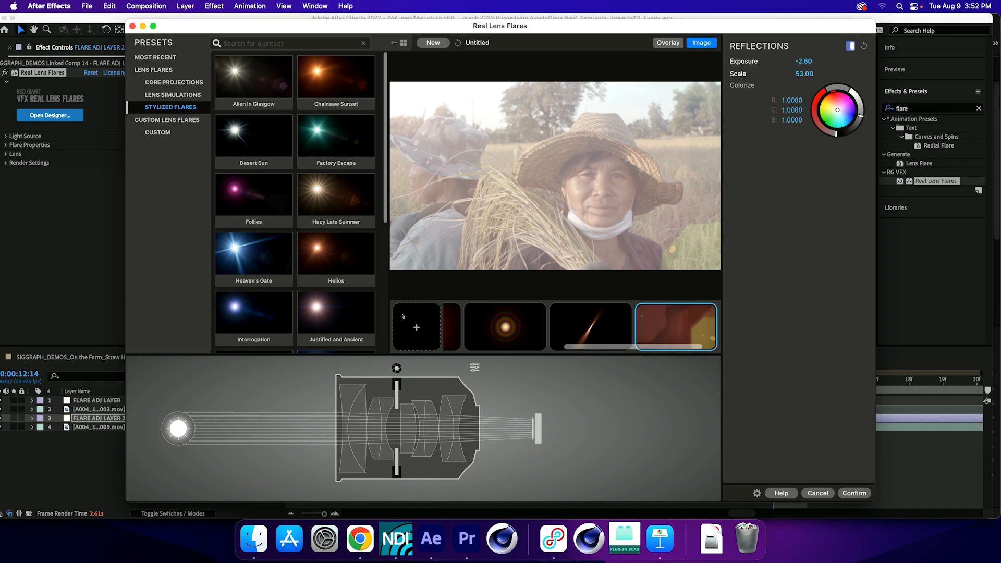
{"action": "left_click_drag", "start_coordinate": [805, 74], "coordinate": [796, 73]}
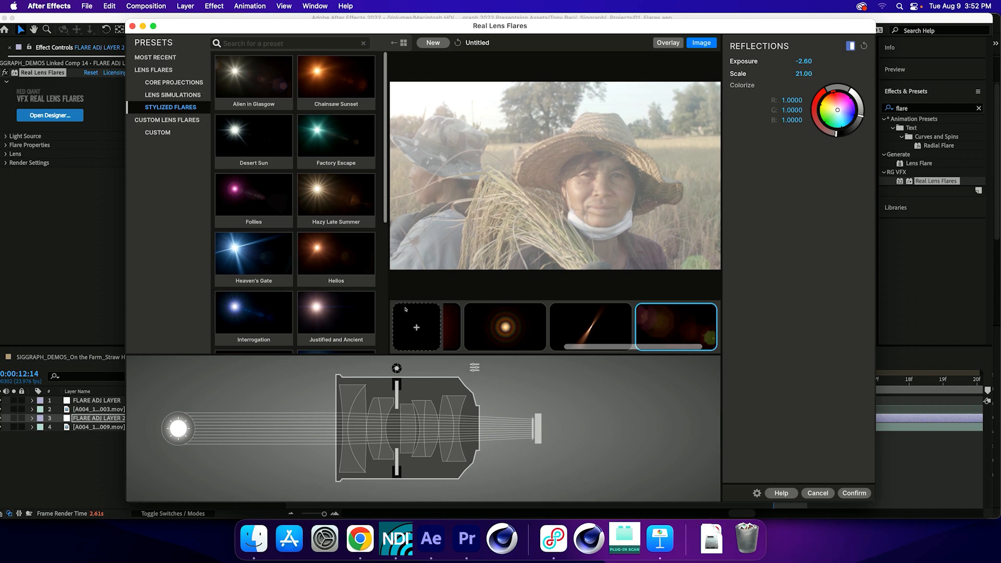
{"action": "left_click_drag", "start_coordinate": [803, 61], "coordinate": [844, 61]}
{"action": "left_click_drag", "start_coordinate": [404, 307], "coordinate": [406, 309]}
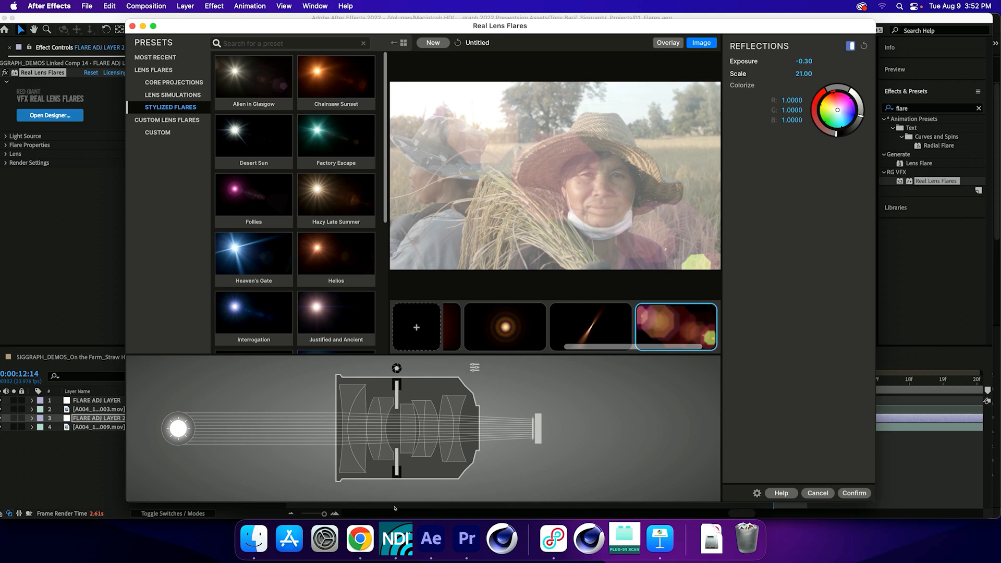
{"action": "key", "text": "Return"}
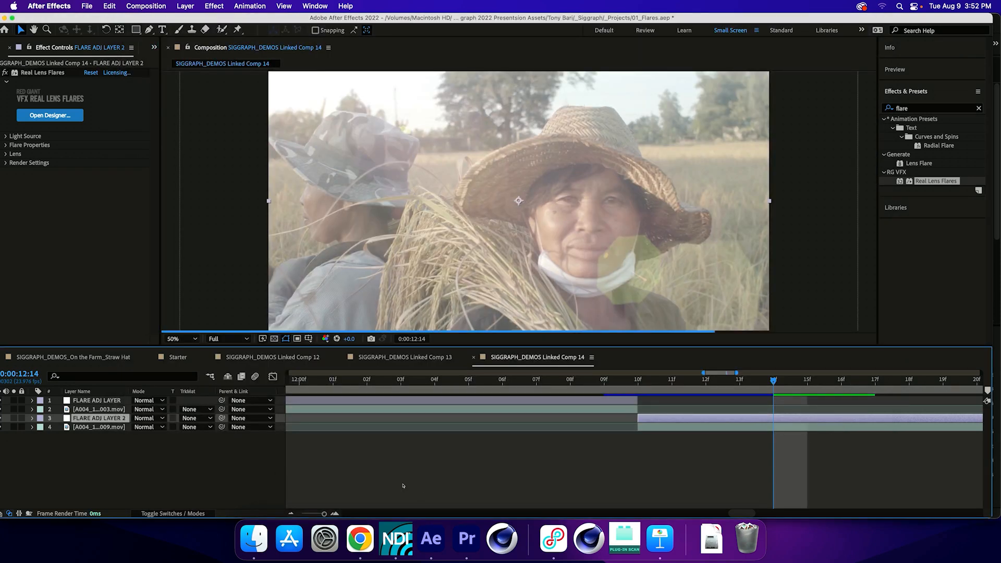
Step: Reveal the Real Lens Flares properties of FLARE ADJ LAYER 2 and start keyframing the light source's Brightness at 0:00:12:14
{"action": "key", "text": "e"}
{"action": "key", "text": "u"}
{"action": "key", "text": "u"}
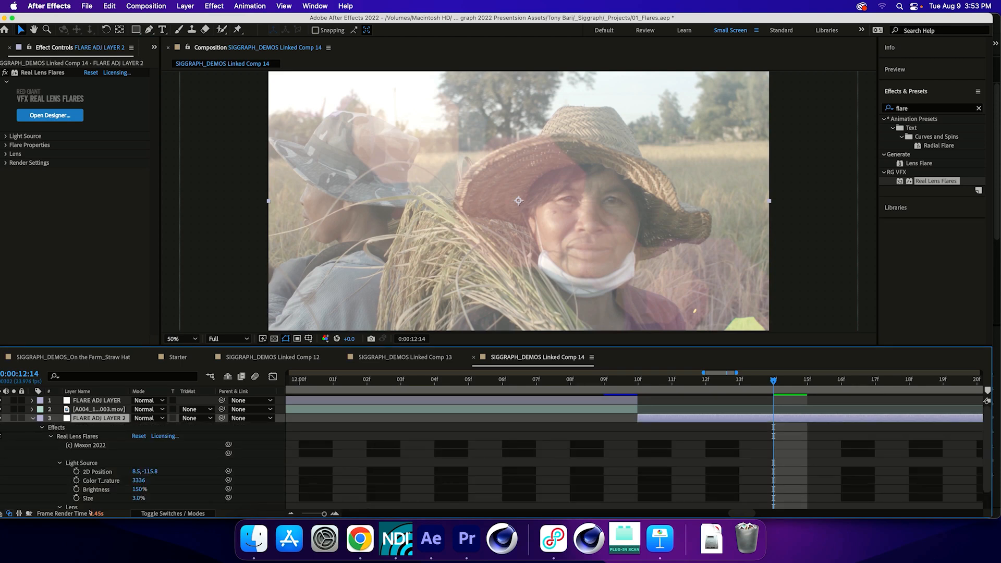
{"action": "scroll", "coordinate": [90, 513], "scroll_direction": "down", "scroll_amount": 2}
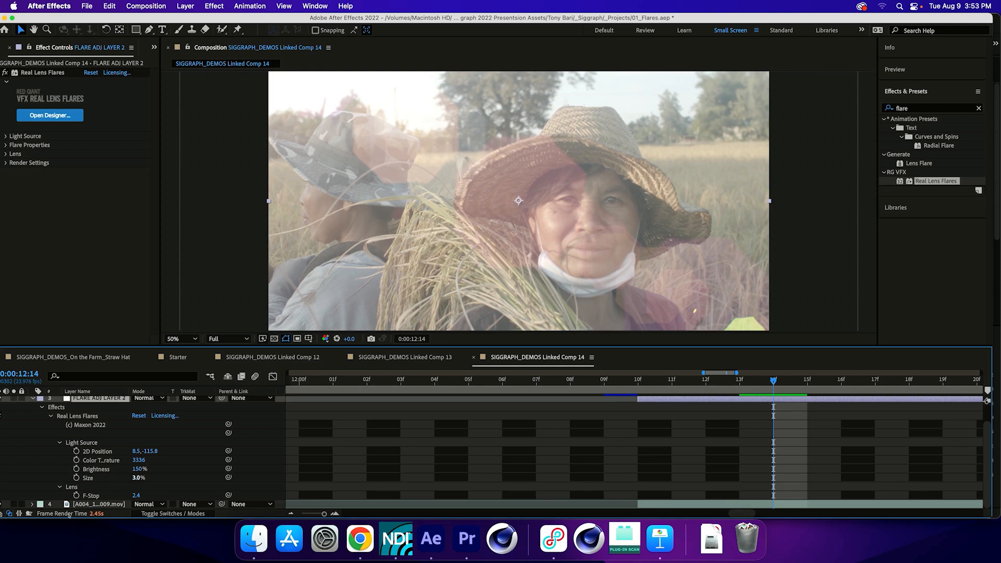
{"action": "left_click", "coordinate": [76, 469]}
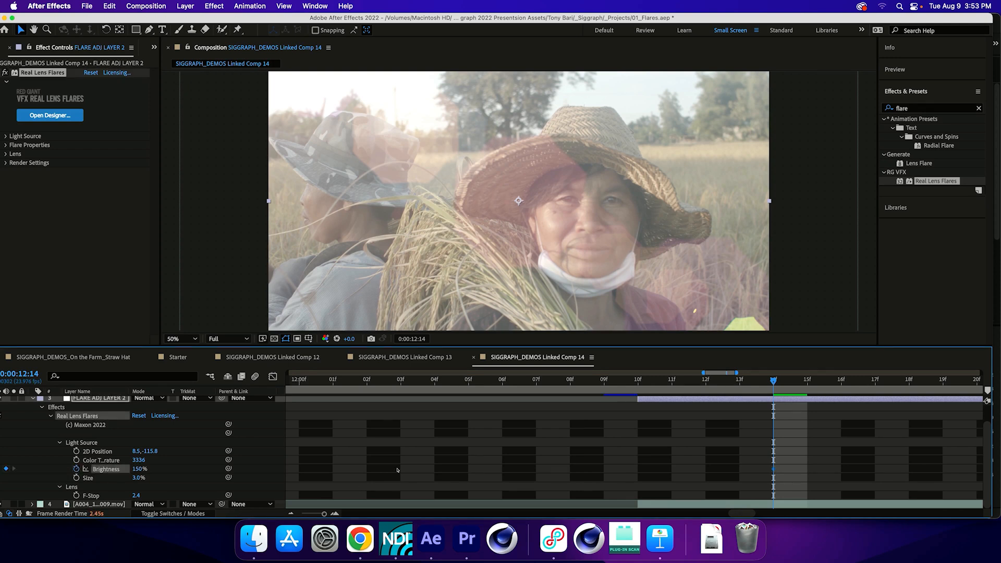
Step: Add a light source Brightness keyframe of 50% at 0:00:12:15
{"action": "key", "text": "Page_Down"}
{"action": "key", "text": "Page_Down"}
{"action": "key", "text": "Page_Up"}
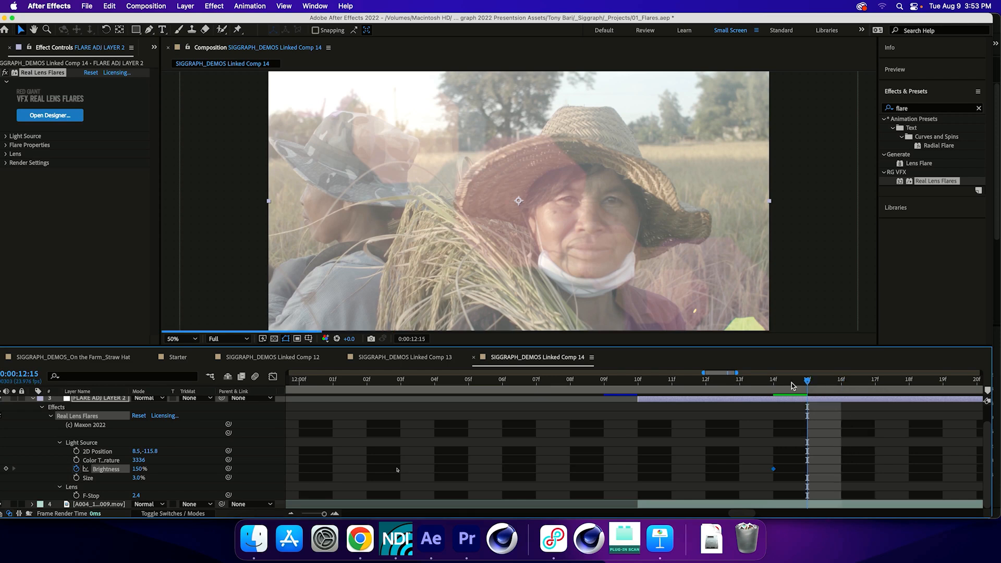
{"action": "left_click", "coordinate": [139, 469]}
{"action": "type", "text": "50"}
{"action": "key", "text": "Return"}
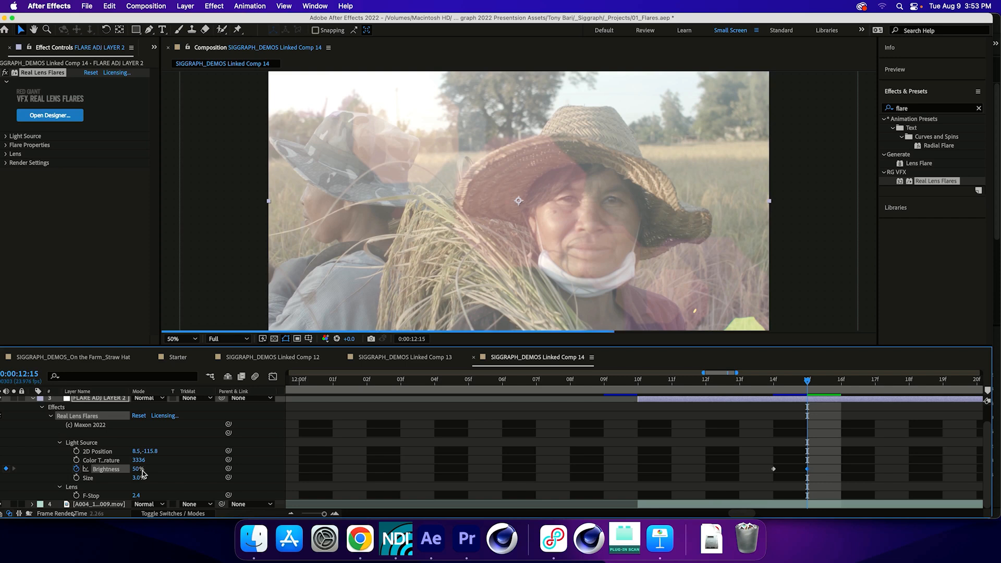
Step: Add a light source Brightness keyframe of 120% at 0:00:12:17
{"action": "key", "text": "Page_Down"}
{"action": "key", "text": "Page_Down"}
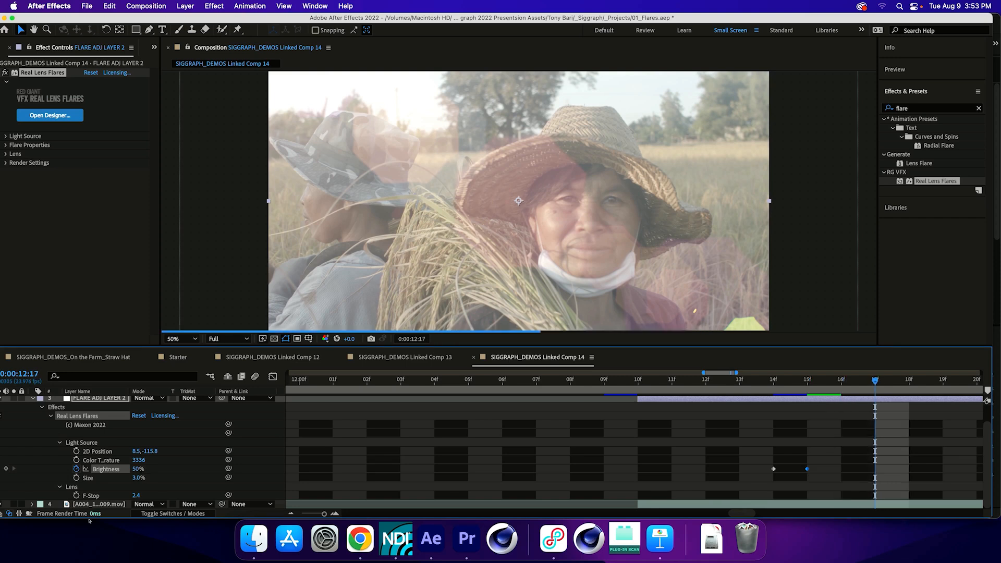
{"action": "left_click", "coordinate": [138, 469]}
{"action": "type", "text": "120"}
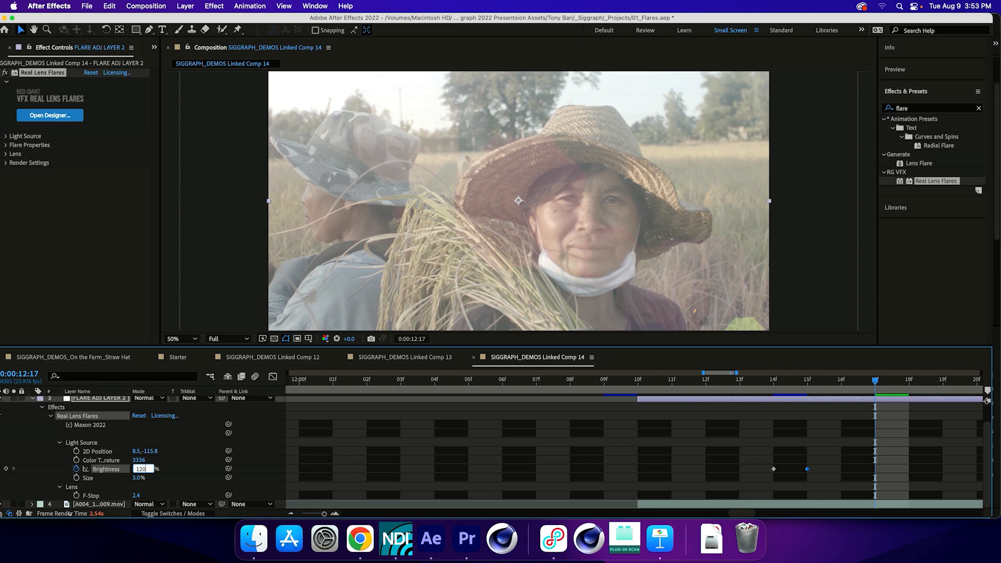
{"action": "key", "text": "Return"}
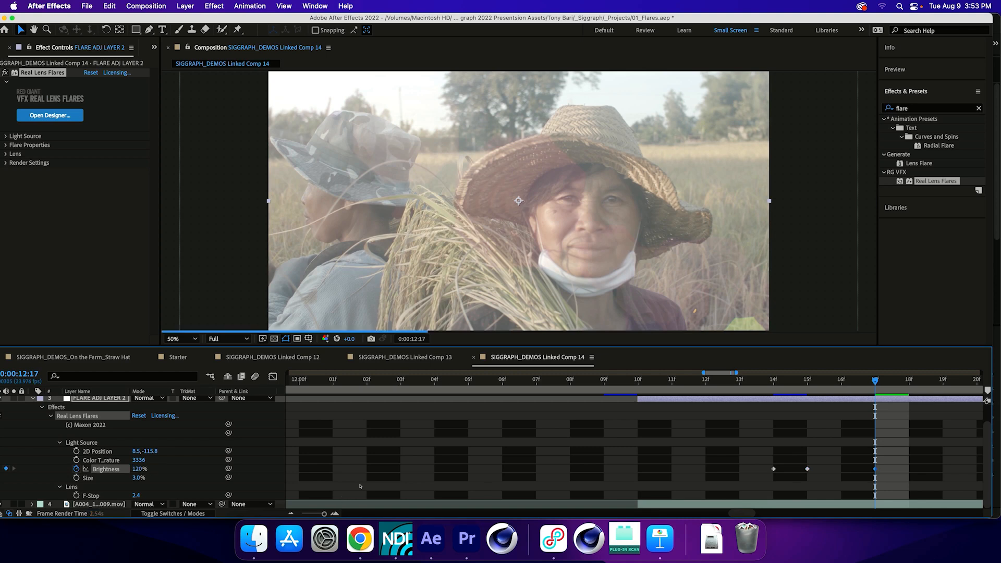
Step: Step frame by frame between 0:00:12:13 and 0:00:12:17 to examine the flare's brightness flicker
{"action": "left_click", "coordinate": [752, 382]}
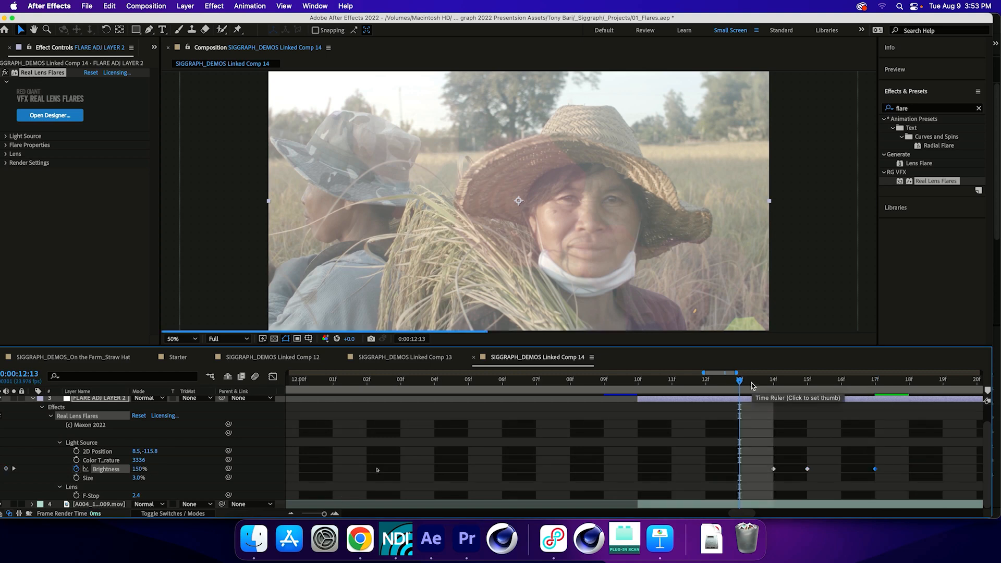
{"action": "key", "text": "Page_Down"}
{"action": "key", "text": "Page_Down"}
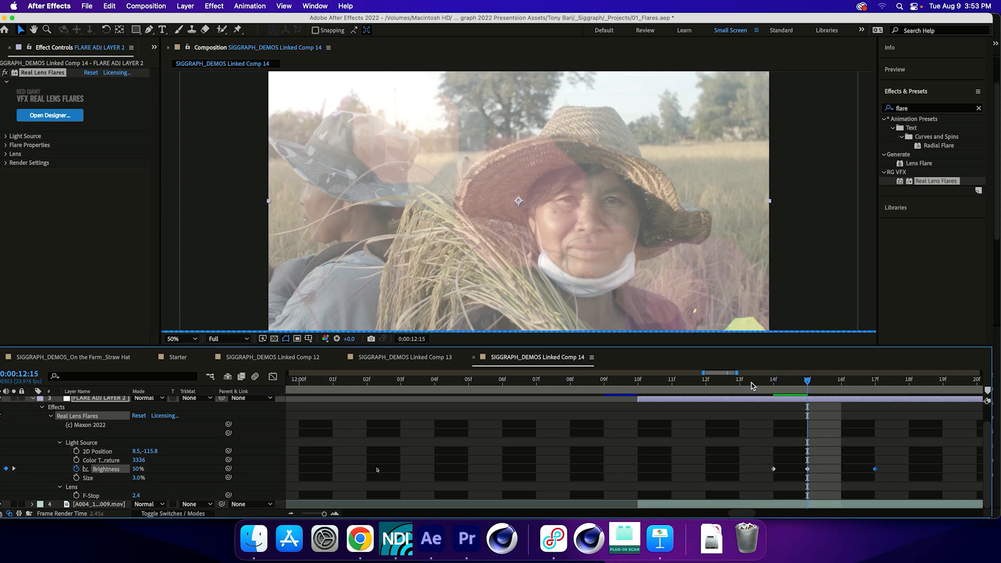
{"action": "key", "text": "Page_Down"}
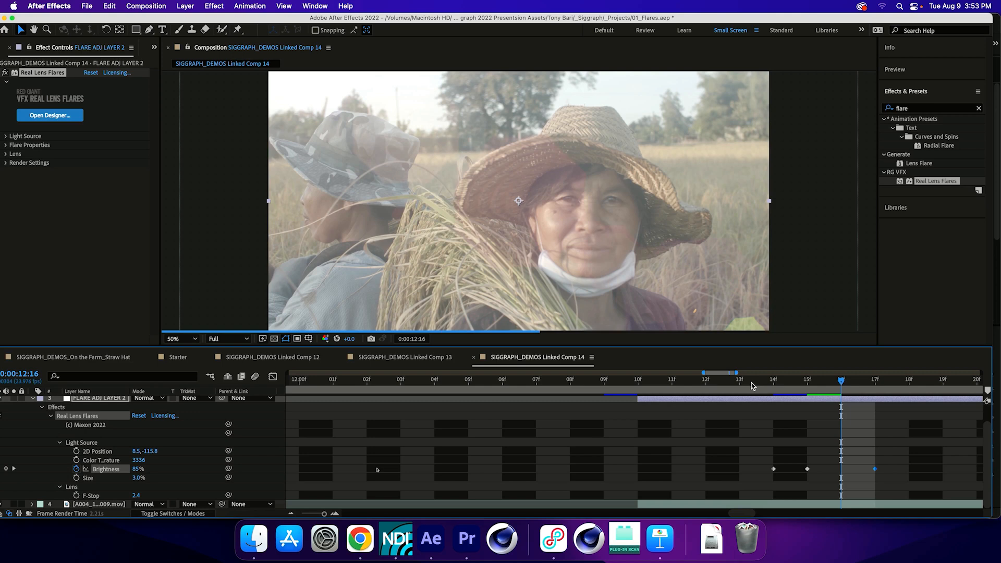
{"action": "key", "text": "Page_Down"}
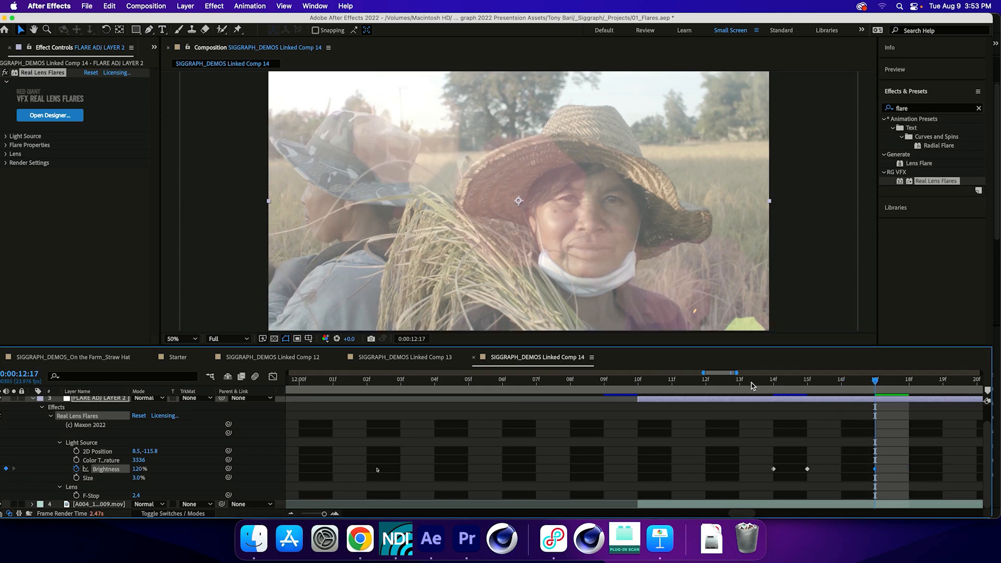
{"action": "key", "text": "Page_Up"}
{"action": "key", "text": "Page_Up"}
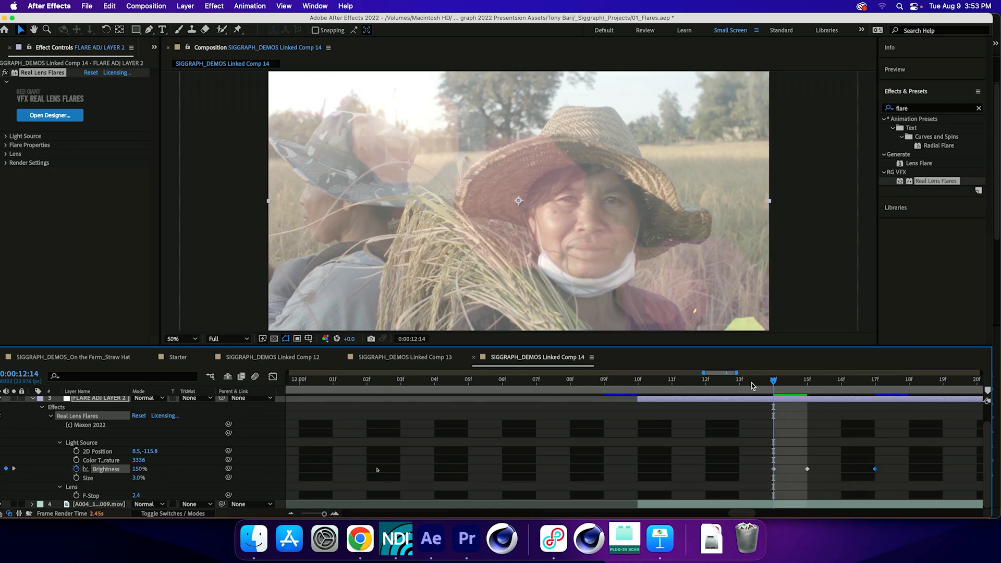
{"action": "key", "text": "Page_Down"}
{"action": "key", "text": "Page_Down"}
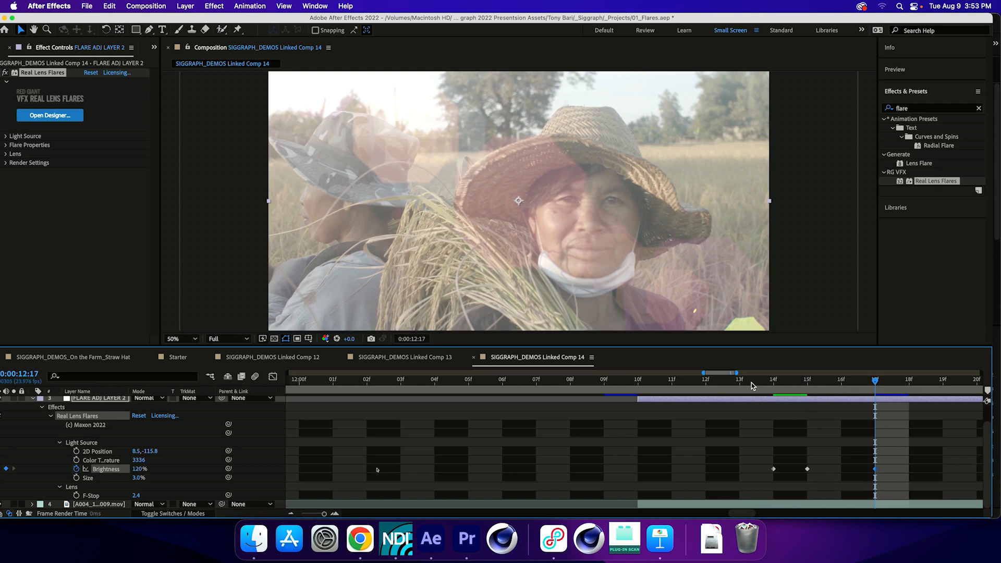
{"action": "key", "text": "Page_Up"}
{"action": "key", "text": "Page_Up"}
{"action": "key", "text": "Page_Up"}
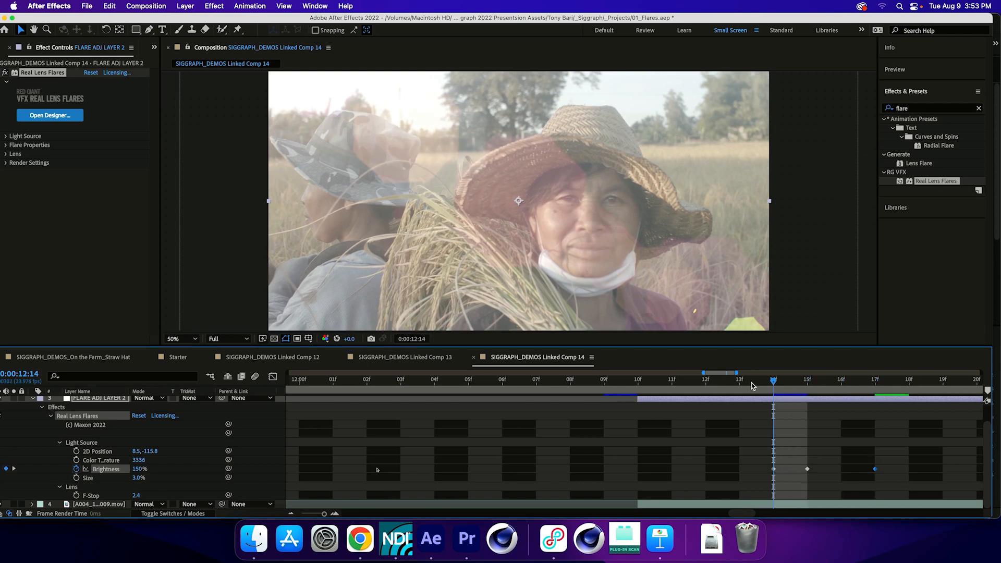
Step: Switch to Premiere Pro, fit the whole _SIGGRAPH_Flares sequence in the timeline, and go to the sunset clip at 00:03:16:17
{"action": "key", "text": "shift+Escape"}
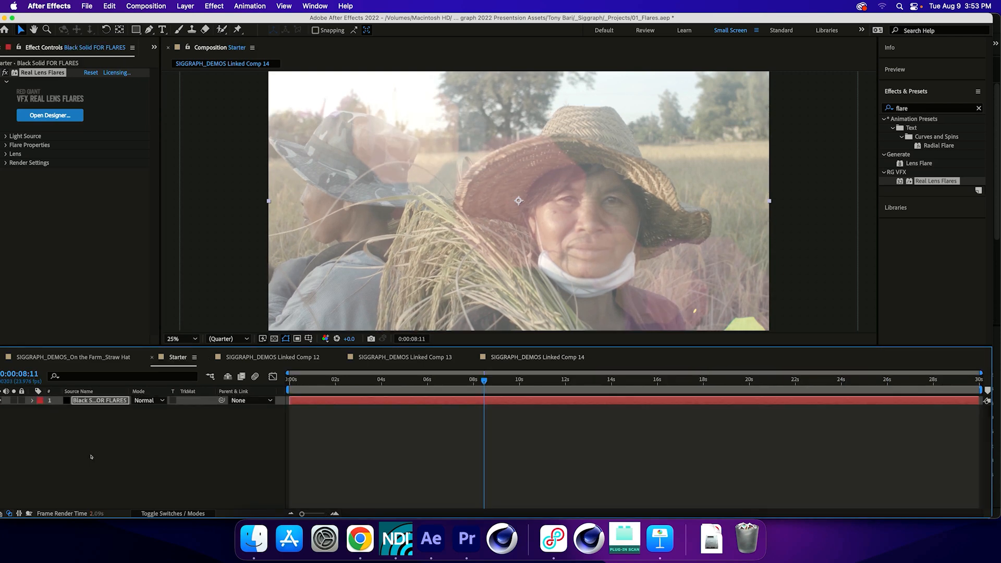
{"action": "left_click", "coordinate": [248, 502]}
{"action": "key", "text": "super+Tab"}
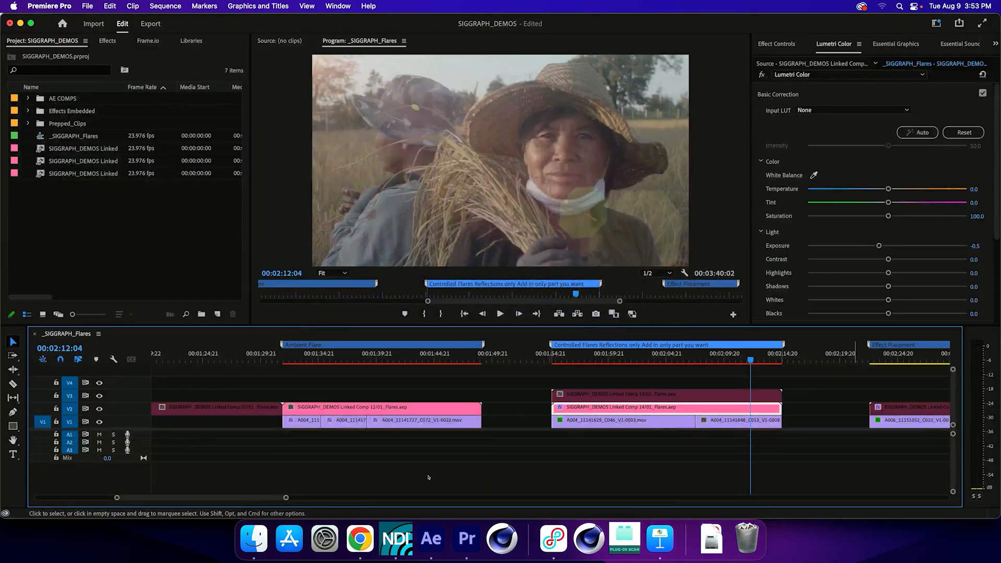
{"action": "key", "text": "backslash"}
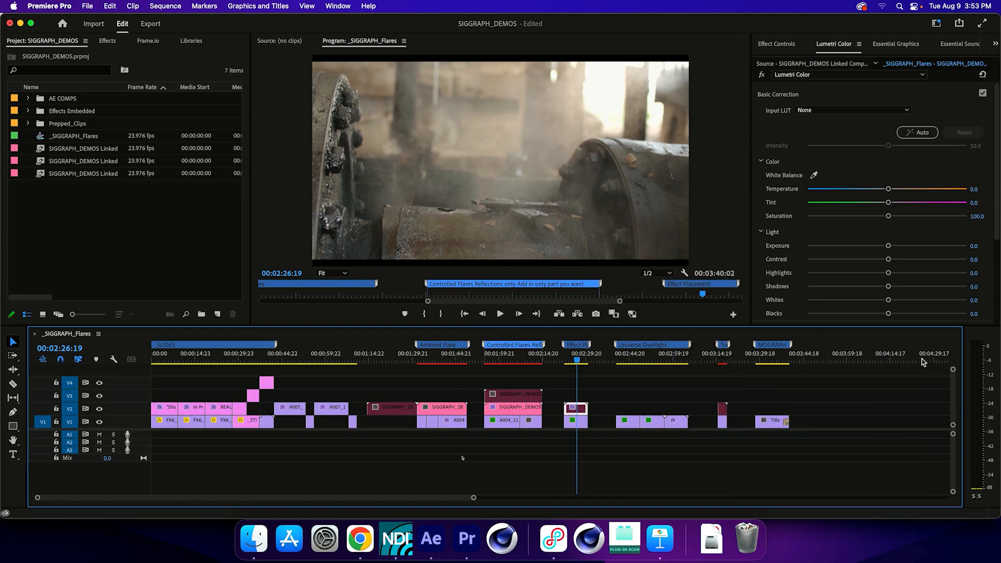
{"action": "mouse_move", "coordinate": [622, 353]}
{"action": "left_mouse_down"}
{"action": "mouse_move", "coordinate": [646, 354]}
{"action": "mouse_move", "coordinate": [629, 354]}
{"action": "left_mouse_up"}
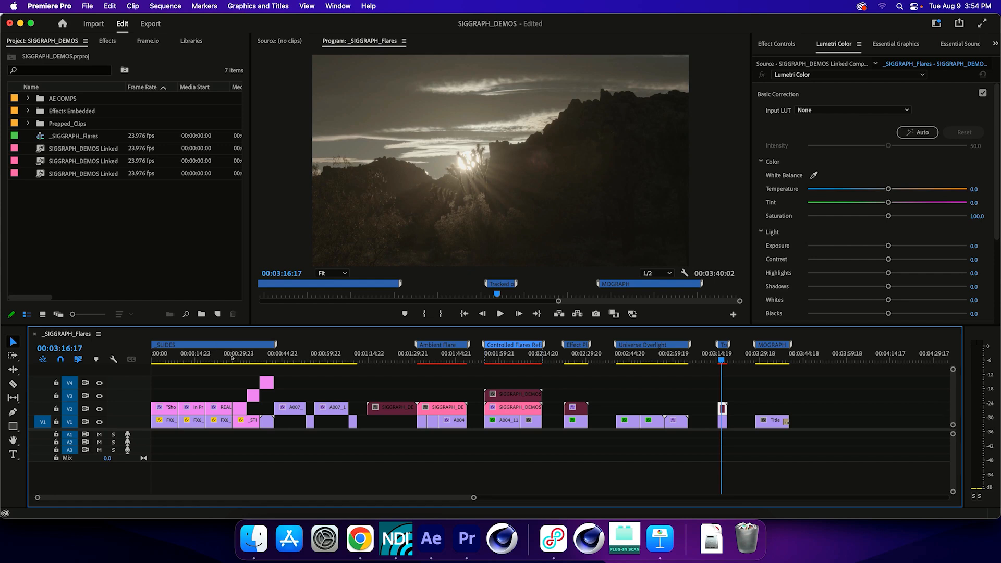
Step: Enable the Linked Comp 08 clip above the sunset shot and play that section up to 00:03:17:05
{"action": "key", "text": "super+equal"}
{"action": "key", "text": "equal"}
{"action": "key", "text": "equal"}
{"action": "key", "text": "equal"}
{"action": "key", "text": "minus"}
{"action": "key", "text": "equal"}
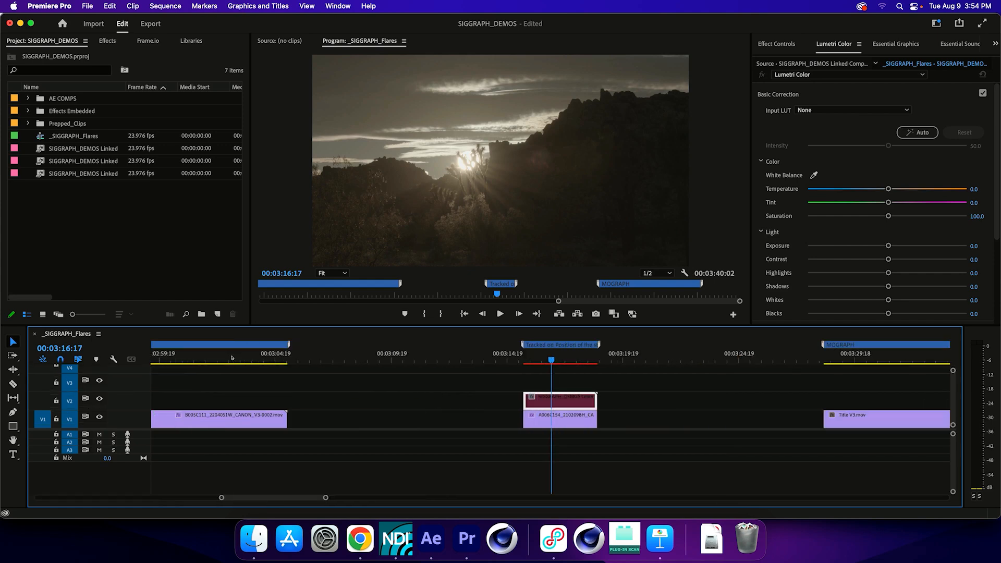
{"action": "key", "text": "equal"}
{"action": "scroll", "coordinate": [307, 479], "scroll_direction": "left", "scroll_amount": 1}
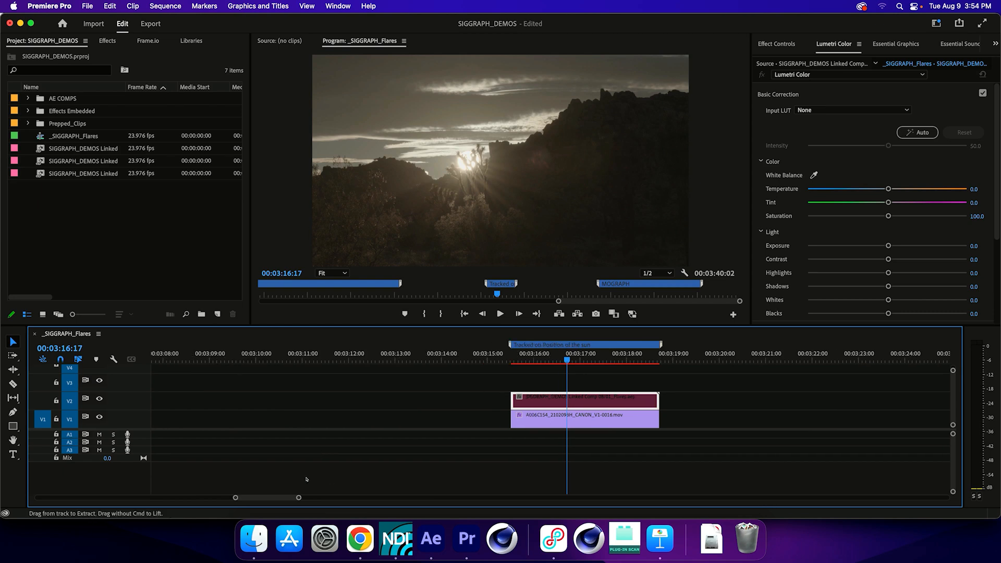
{"action": "key", "text": "space"}
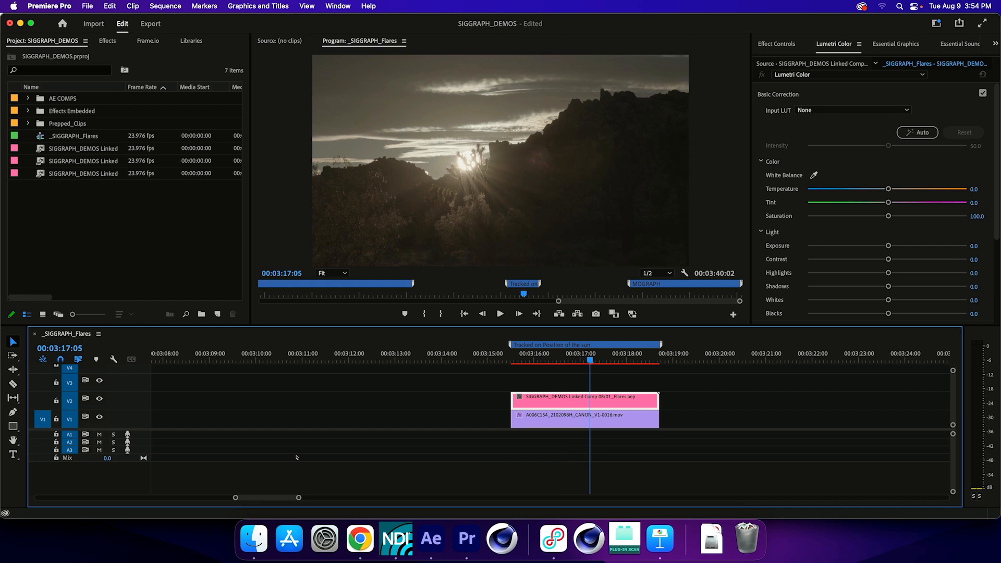
Step: Switch to After Effects, show the project contents, and recheck the Brightness keyframes in Linked Comp 14 frame by frame from 0:00:12:14
{"action": "key", "text": "super+Tab"}
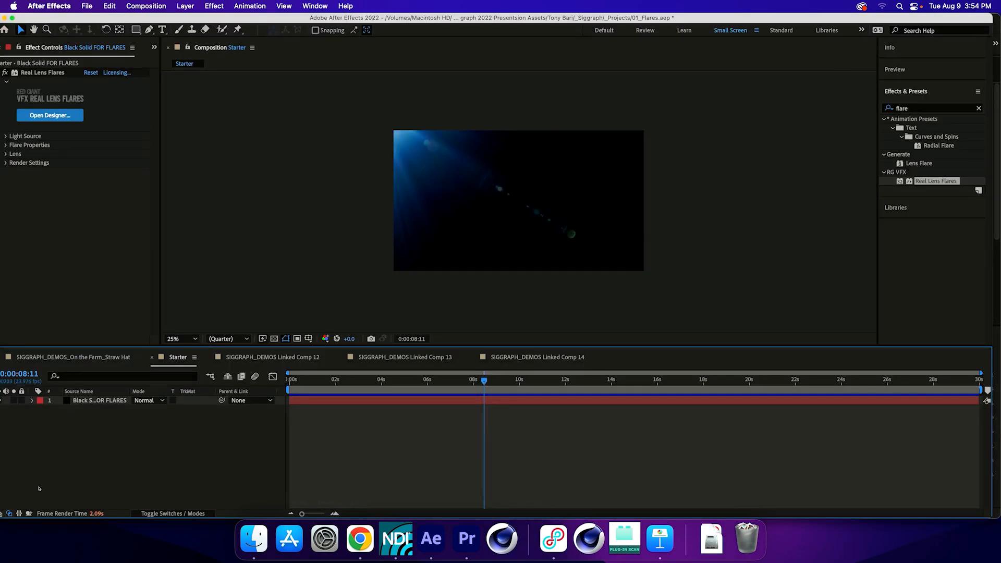
{"action": "left_click", "coordinate": [153, 47]}
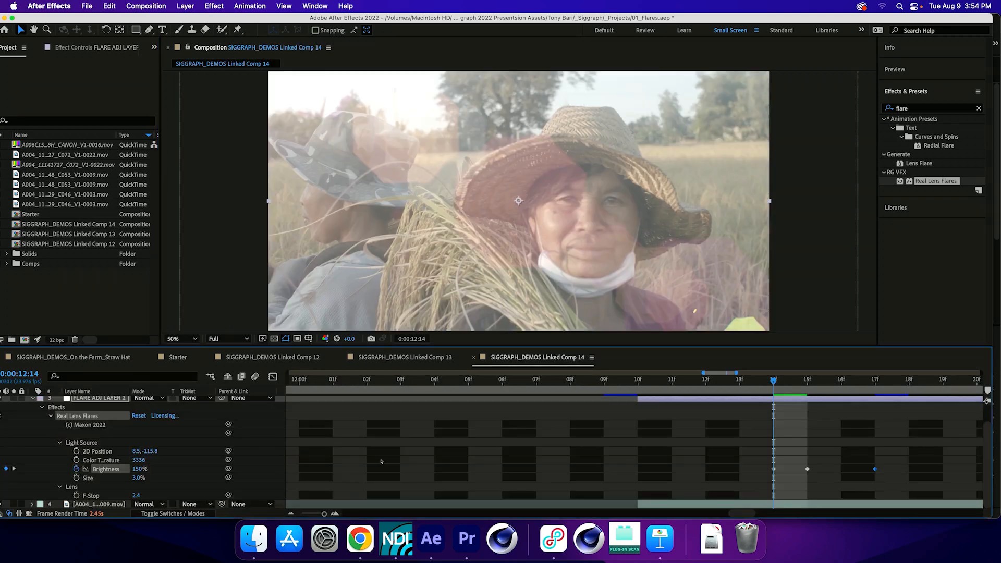
{"action": "key", "text": "Page_Down"}
{"action": "key", "text": "Page_Down"}
{"action": "key", "text": "Page_Down"}
{"action": "key", "text": "Page_Up"}
{"action": "key", "text": "Page_Up"}
{"action": "key", "text": "Page_Up"}
Step: Collapse the properties of FLARE ADJ LAYER 2, deselect it, and widen the timeline's visible time range to the comp's start
{"action": "key", "text": "u"}
{"action": "left_click", "coordinate": [374, 460]}
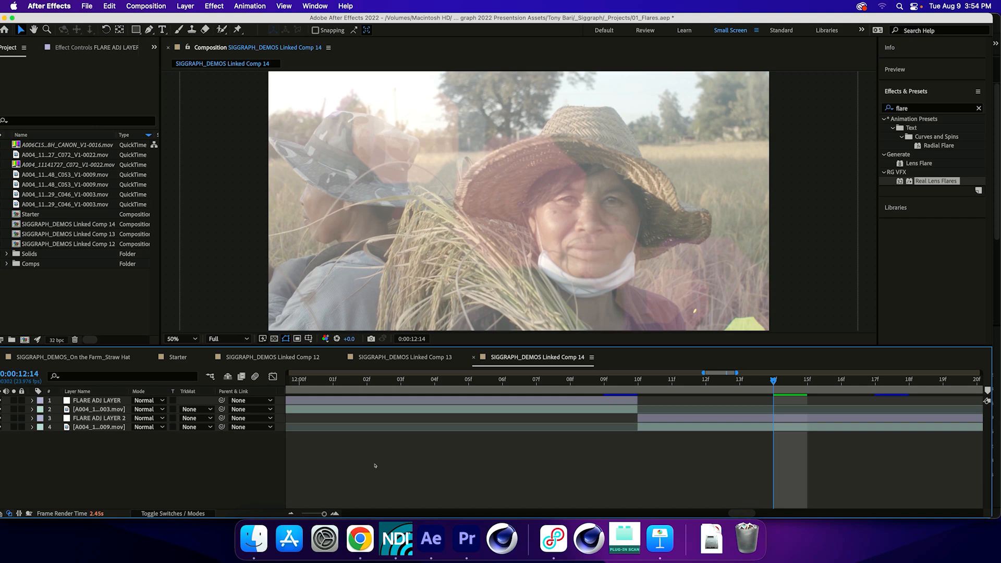
{"action": "key", "text": "minus"}
{"action": "key", "text": "minus"}
{"action": "key", "text": "minus"}
{"action": "key", "text": "minus"}
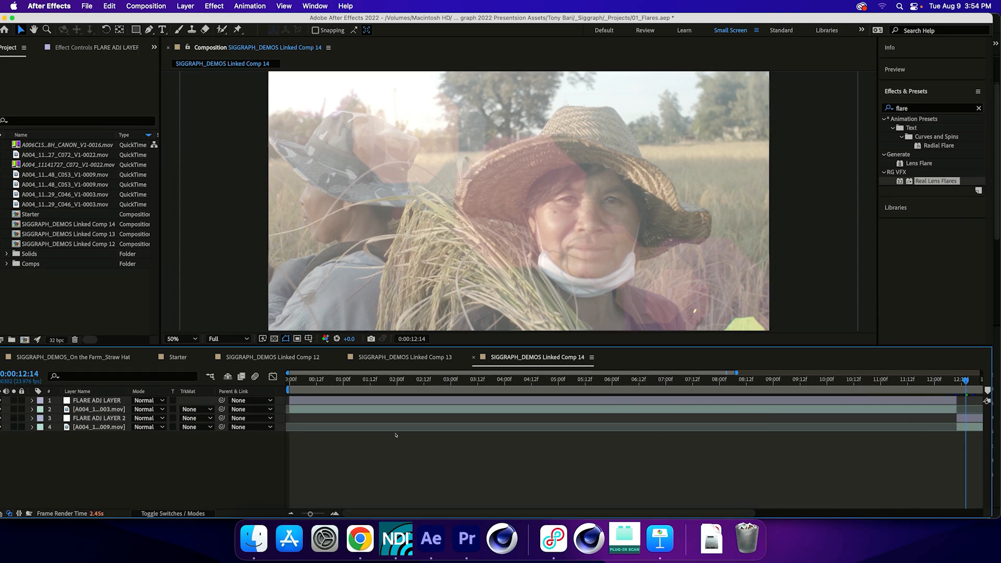
Step: Show the full length of Linked Comp 14 in the timeline and switch to the Starter comp
{"action": "key", "text": "minus"}
{"action": "key", "text": "minus"}
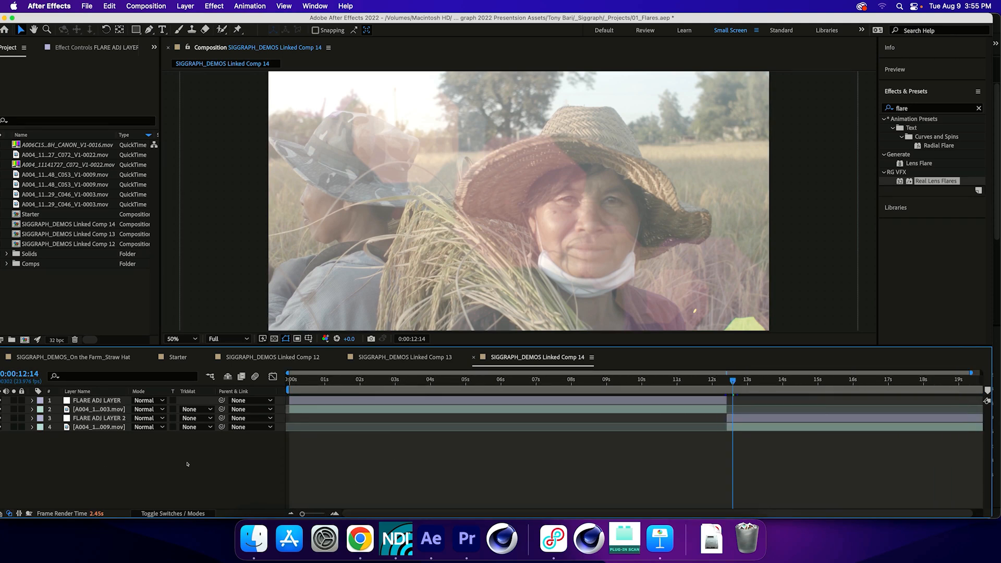
{"action": "key", "text": "super+0"}
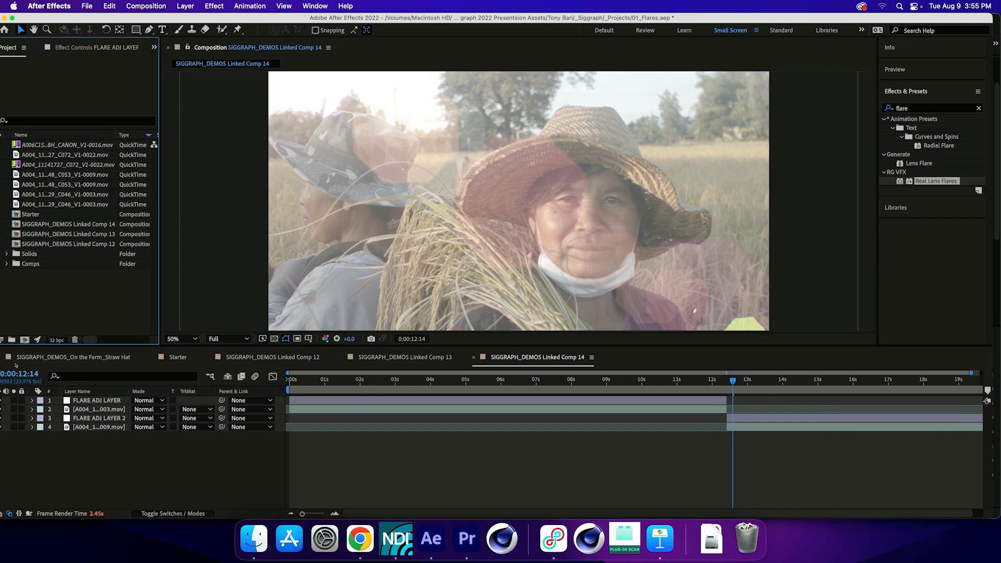
{"action": "left_click", "coordinate": [170, 471]}
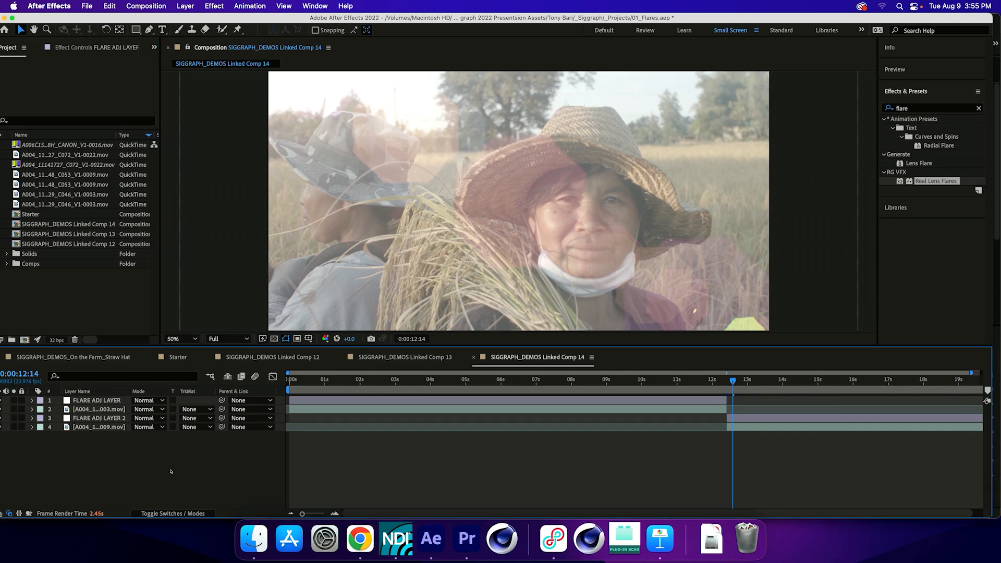
{"action": "key", "text": "shift+Escape"}
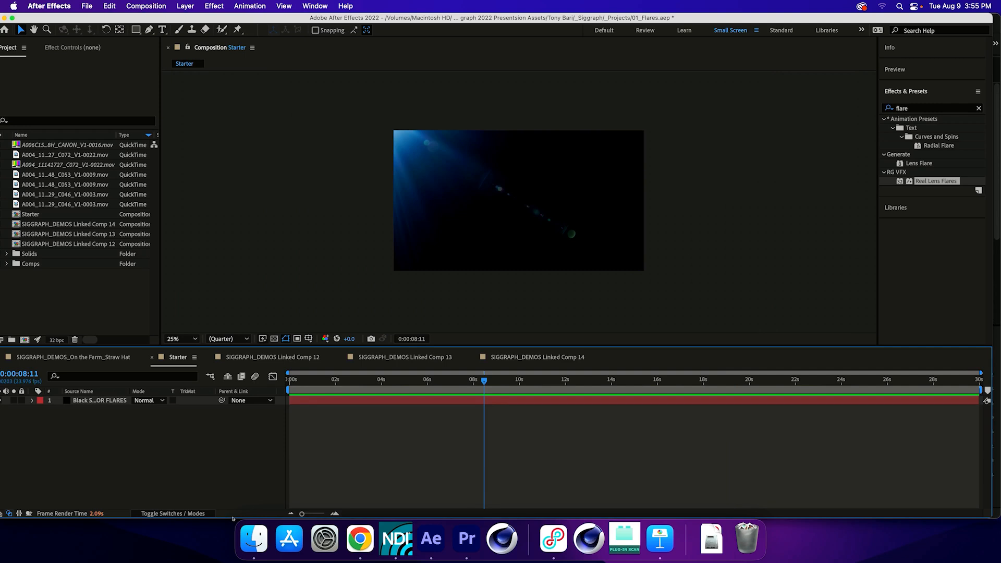
Step: Switch to Premiere Pro and disable the Linked Comp 08 clip above the sunset shot
{"action": "key", "text": "super+Tab"}
{"action": "key", "text": "super+Tab"}
{"action": "key", "text": "super+Tab"}
{"action": "key", "text": "super+Tab"}
{"action": "key", "text": "super+Tab"}
{"action": "key", "text": "super+Tab"}
{"action": "key", "text": "super+Tab"}
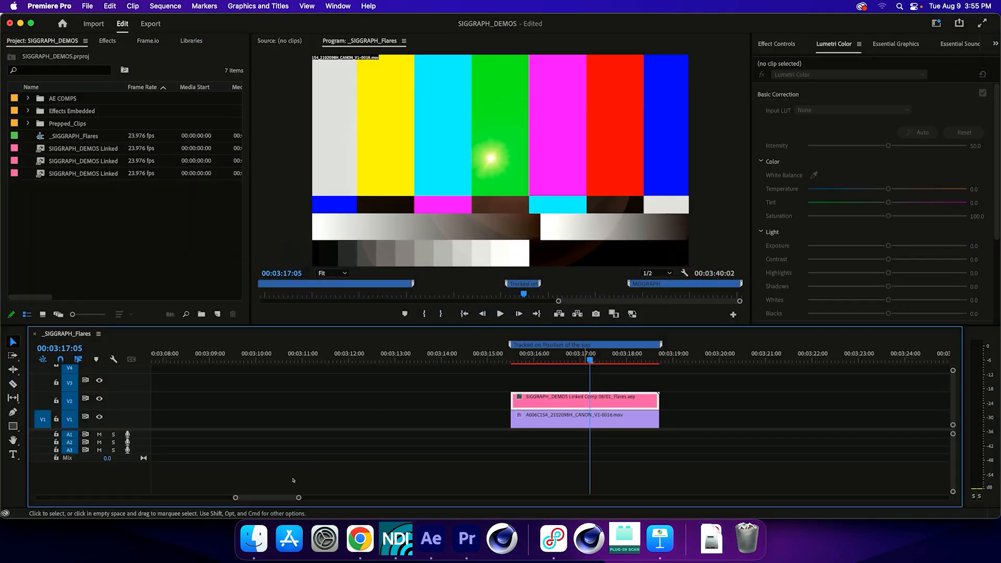
{"action": "key", "text": "shift+e"}
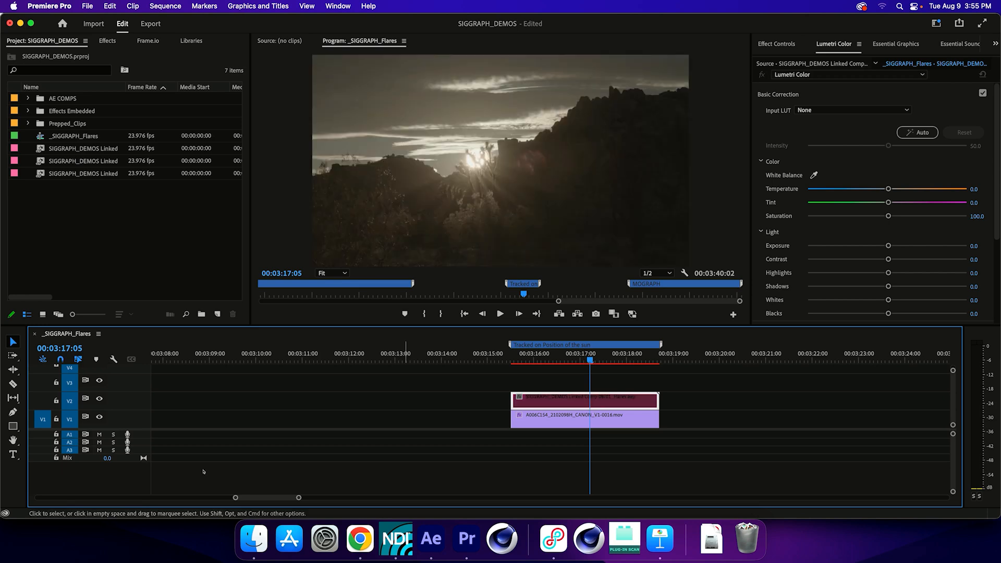
Step: Go to the first clip of the Universe Overlight section at 00:02:40:10 and show its effect settings
{"action": "key", "text": "super+minus"}
{"action": "key", "text": "super+minus"}
{"action": "key", "text": "minus"}
{"action": "key", "text": "minus"}
{"action": "key", "text": "minus"}
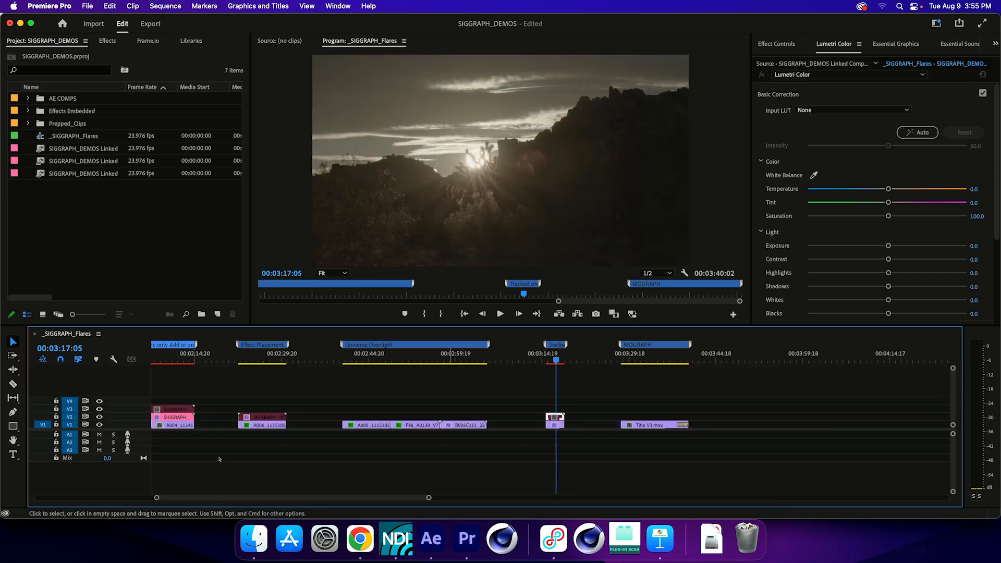
{"action": "left_click_drag", "start_coordinate": [411, 352], "coordinate": [342, 360]}
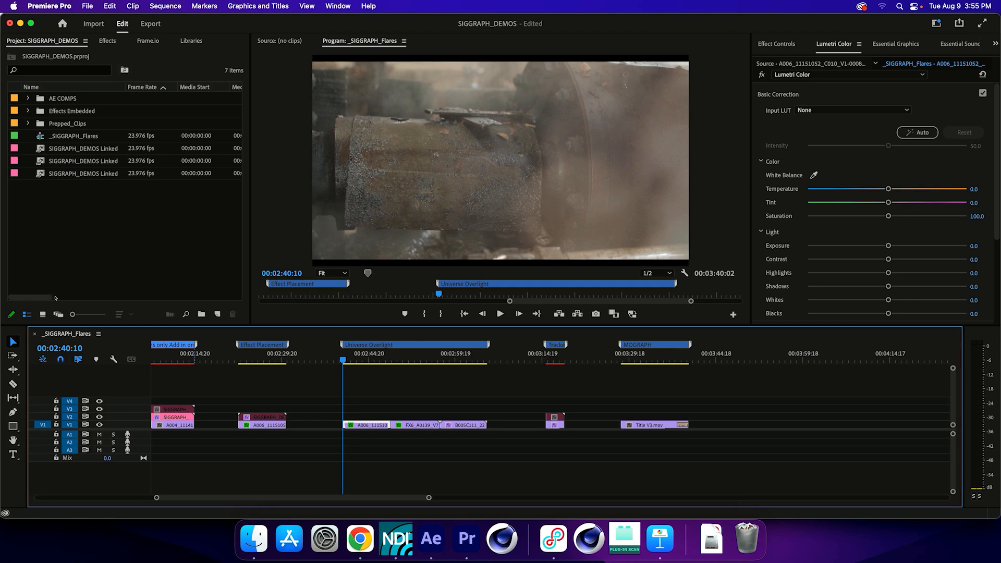
{"action": "key", "text": "shift+7"}
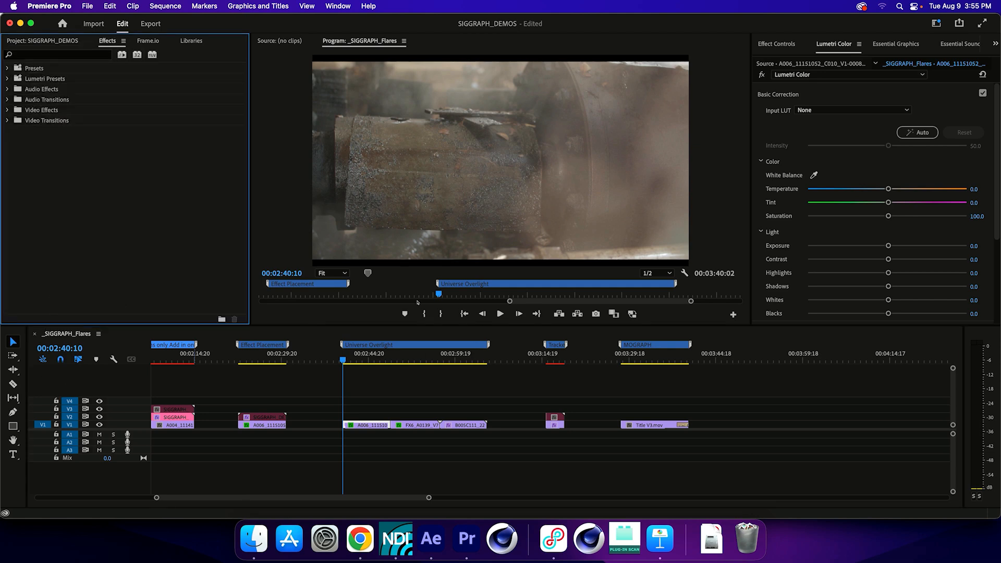
{"action": "key", "text": "shift+5"}
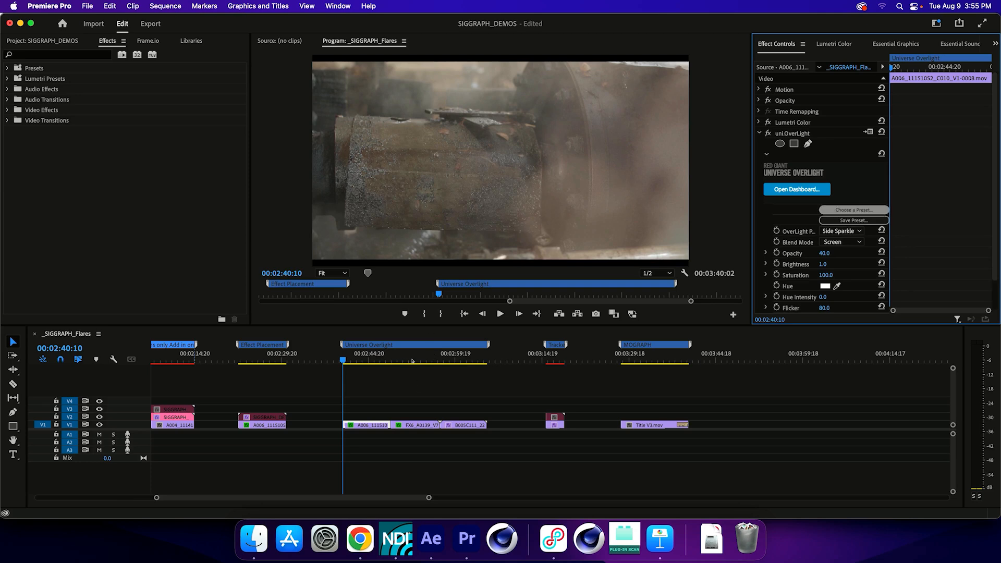
Step: Compare the clip with uni.OverLight disabled and enabled while playing through to 00:02:44:05, leaving the effect on
{"action": "left_click", "coordinate": [768, 133]}
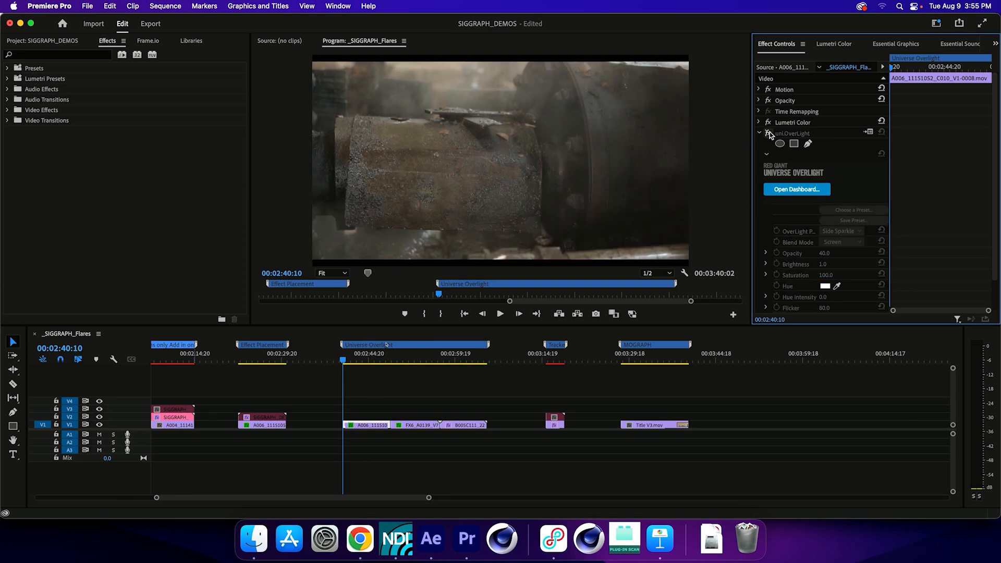
{"action": "key", "text": "space"}
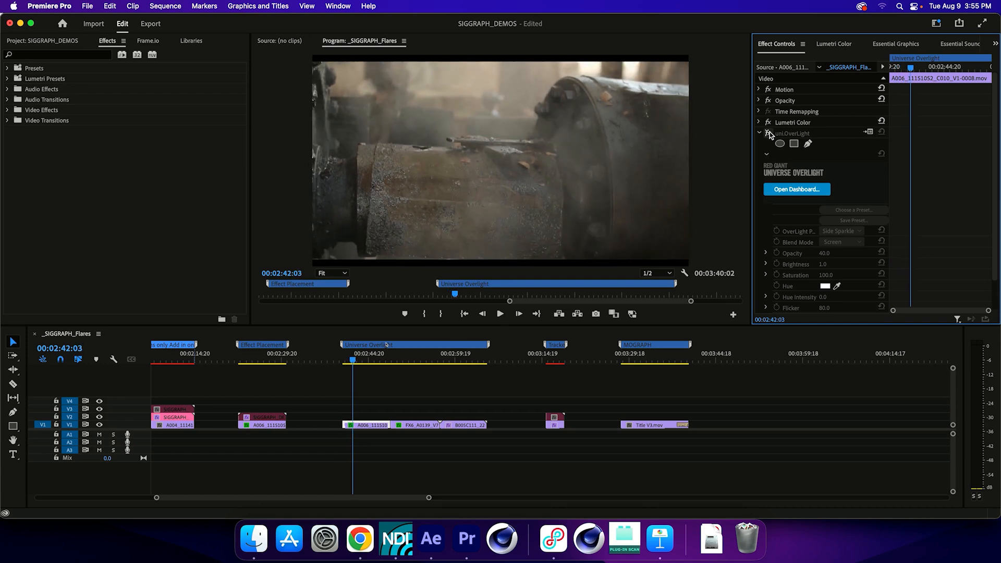
{"action": "left_click", "coordinate": [768, 134]}
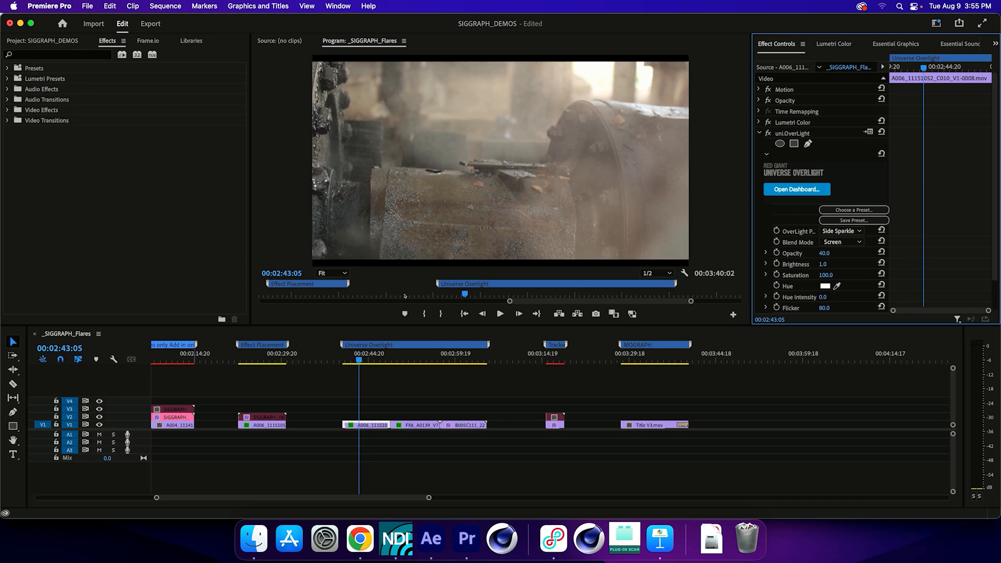
{"action": "left_click", "coordinate": [767, 134]}
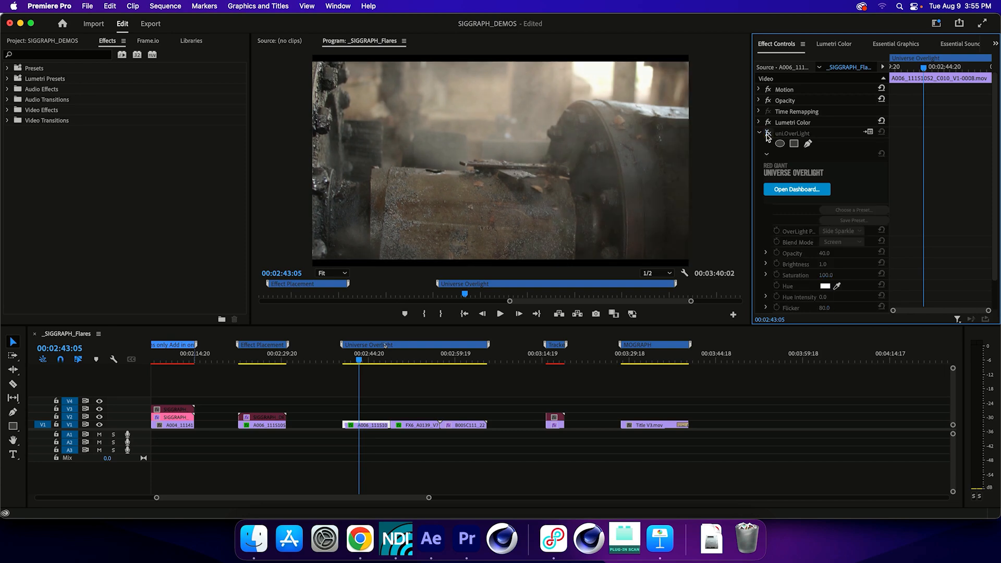
{"action": "left_click", "coordinate": [768, 134]}
{"action": "key", "text": "space"}
{"action": "key", "text": "space"}
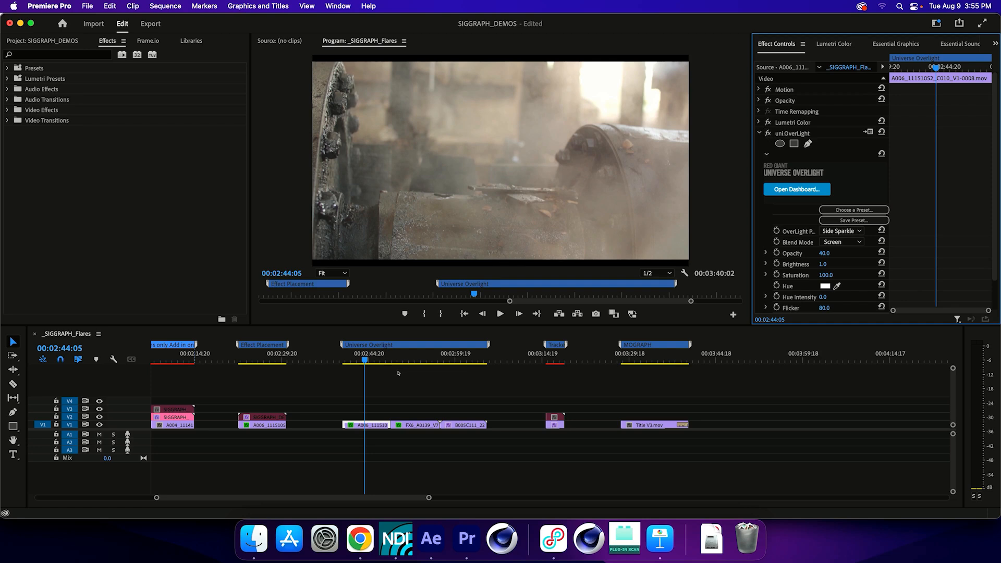
Step: Browse the OverLight presets in the Red Giant Universe Dashboard and in the effect's own preset list
{"action": "left_click", "coordinate": [805, 192]}
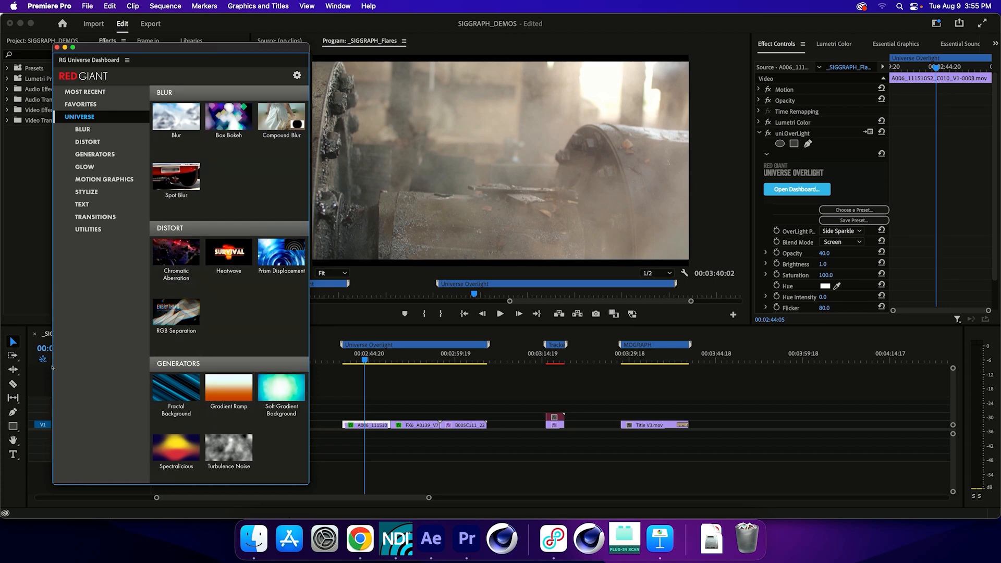
{"action": "scroll", "coordinate": [229, 251], "scroll_direction": "down", "scroll_amount": 3}
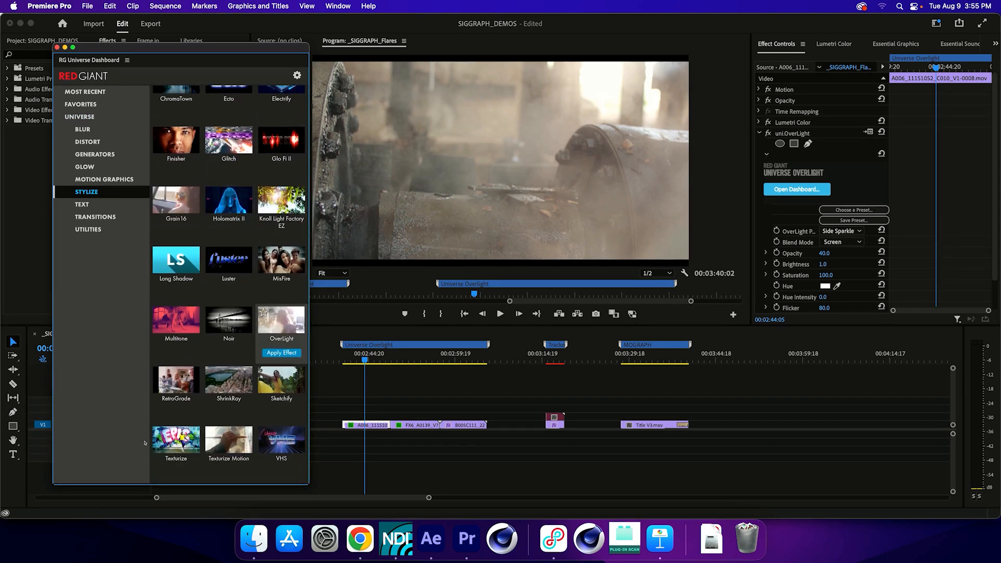
{"action": "left_click", "coordinate": [279, 318]}
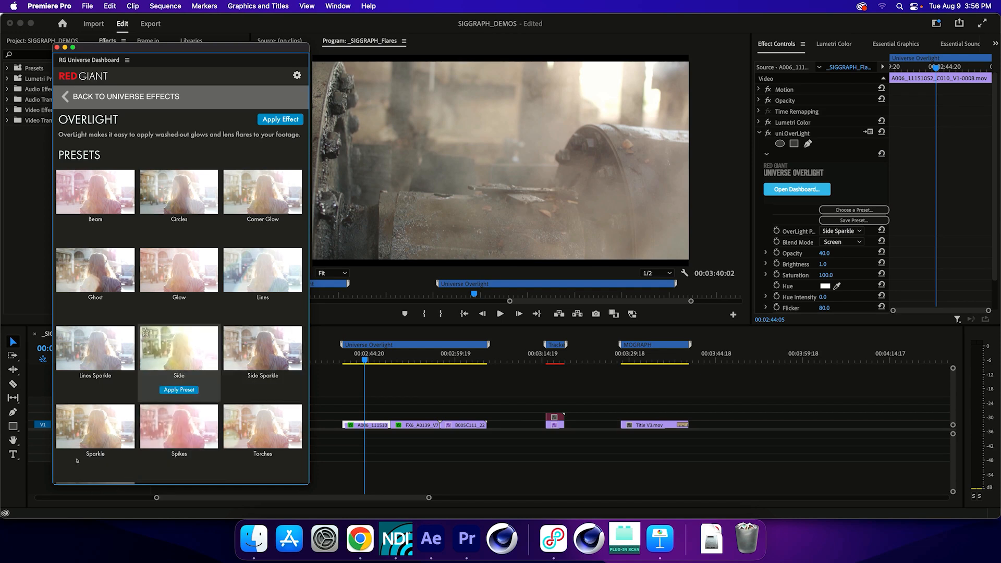
{"action": "scroll", "coordinate": [121, 396], "scroll_direction": "down", "scroll_amount": 3}
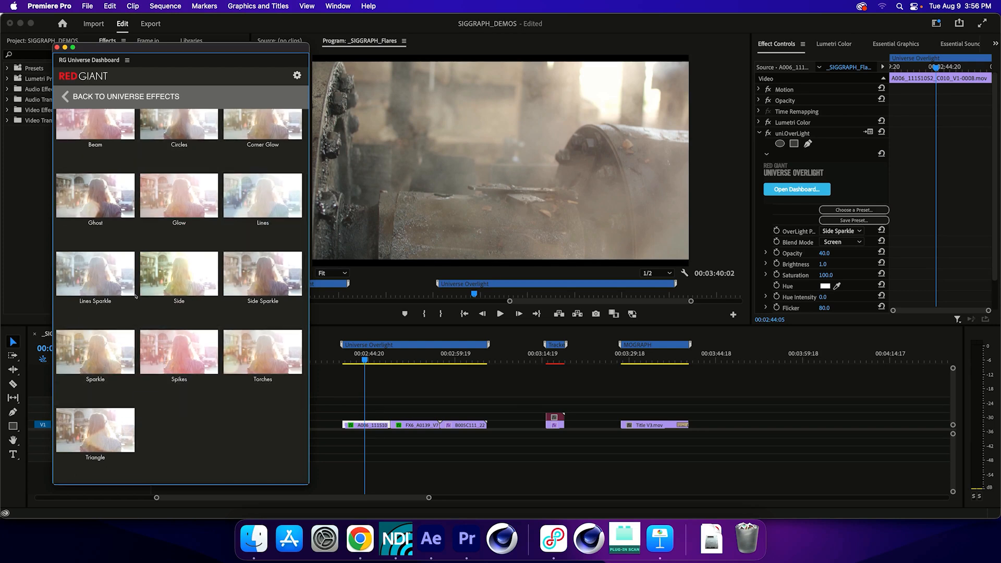
{"action": "left_click", "coordinate": [30, 303]}
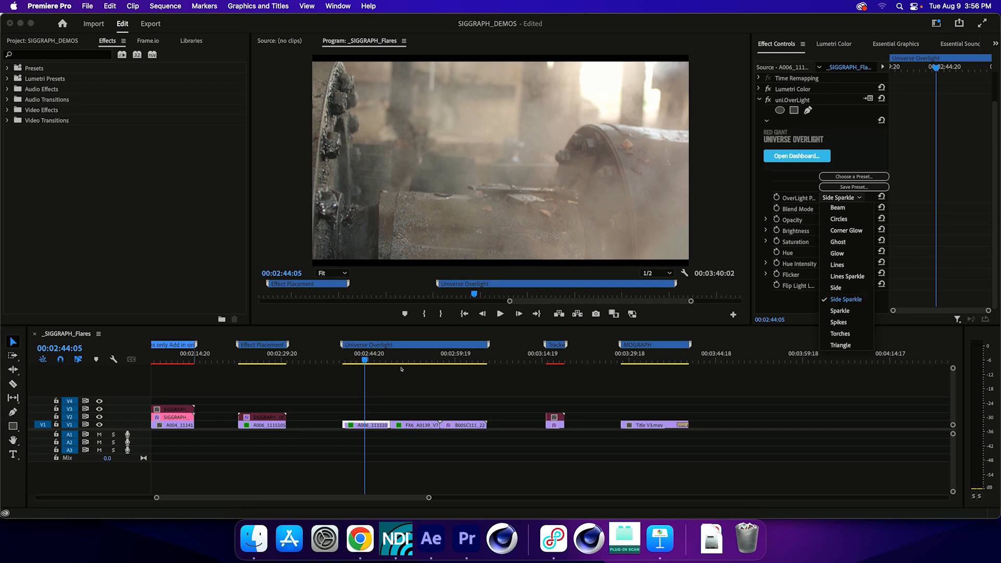
{"action": "key", "text": "Escape"}
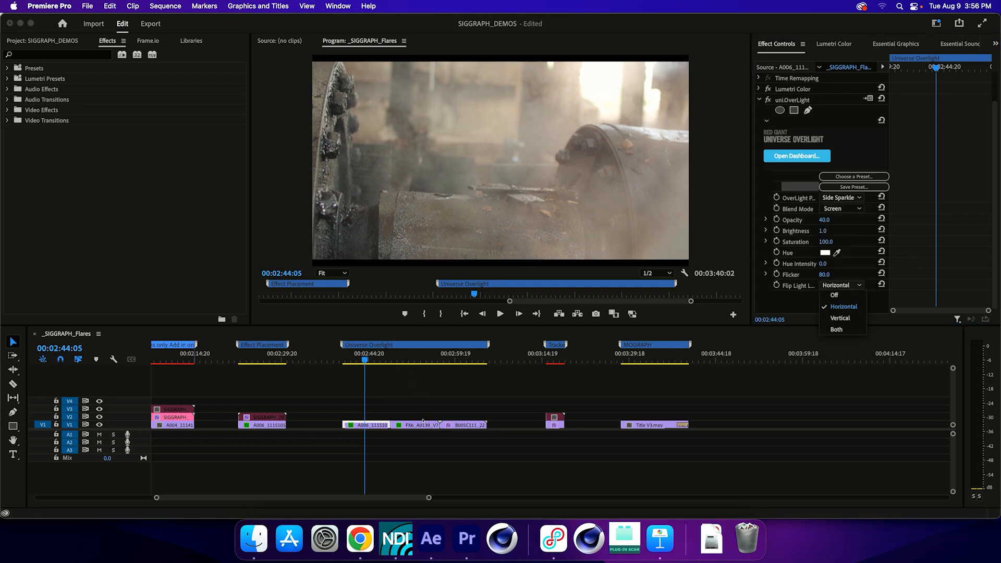
Step: Try the Vertical flip for the OverLight light and restore it to Horizontal
{"action": "key", "text": "Down"}
{"action": "key", "text": "Down"}
{"action": "key", "text": "Up"}
{"action": "key", "text": "Return"}
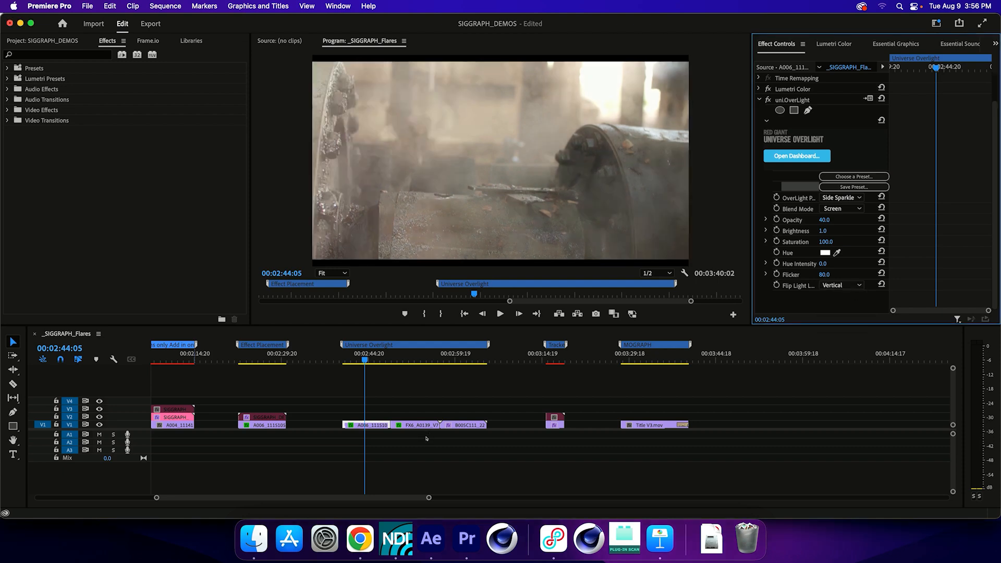
{"action": "key", "text": "space"}
{"action": "key", "text": "Up"}
{"action": "key", "text": "Return"}
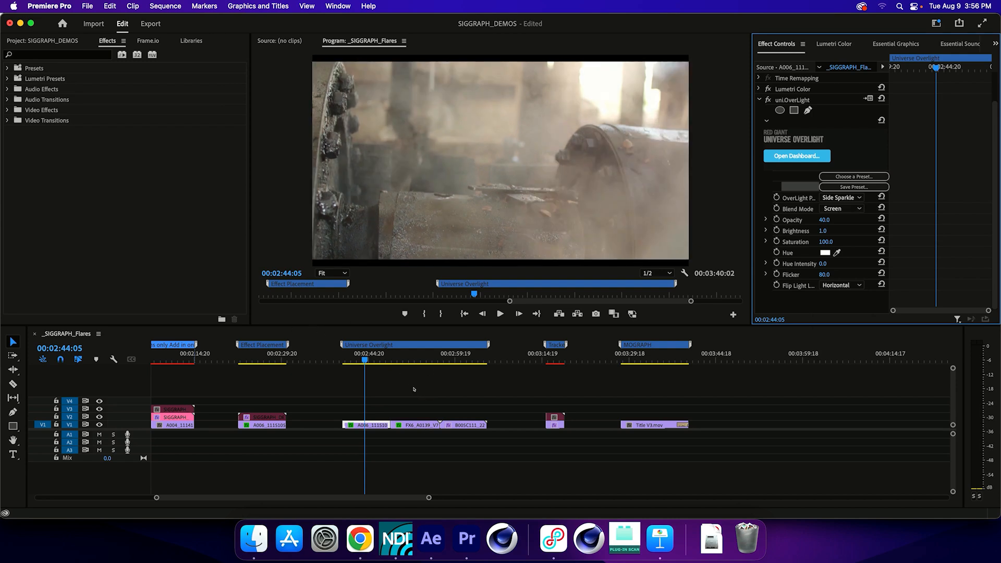
Step: Try an OverLight opacity of 80 and set it back to 40
{"action": "key", "text": "Tab"}
{"action": "key", "text": "Return"}
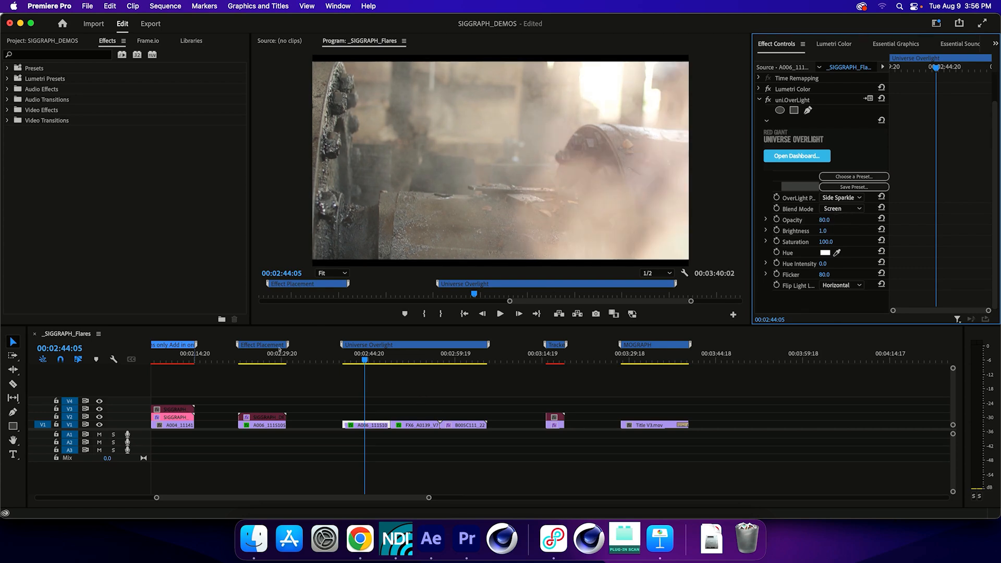
{"action": "key", "text": "Tab"}
{"action": "key", "text": "Tab"}
{"action": "type", "text": "4"}
{"action": "key", "text": "Return"}
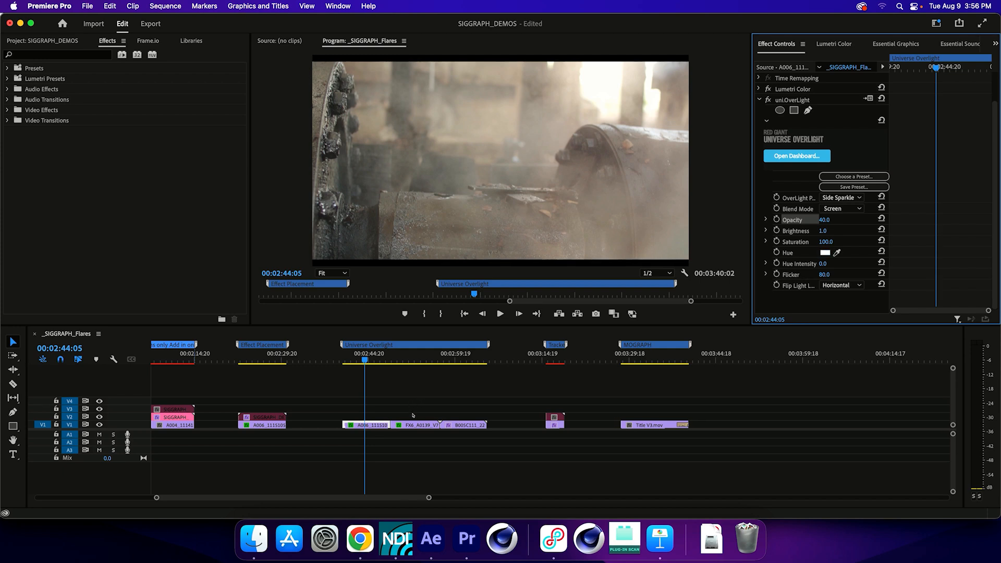
Step: Set OverLight's Flicker to 100, preview the clip, and move back to 00:02:41:18 with nothing selected
{"action": "key", "text": "super+z"}
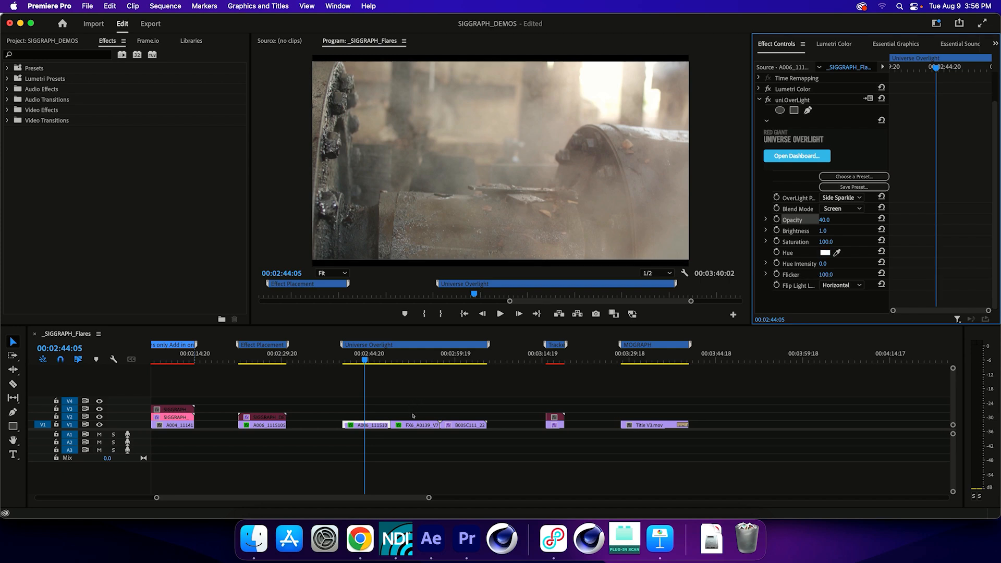
{"action": "key", "text": "space"}
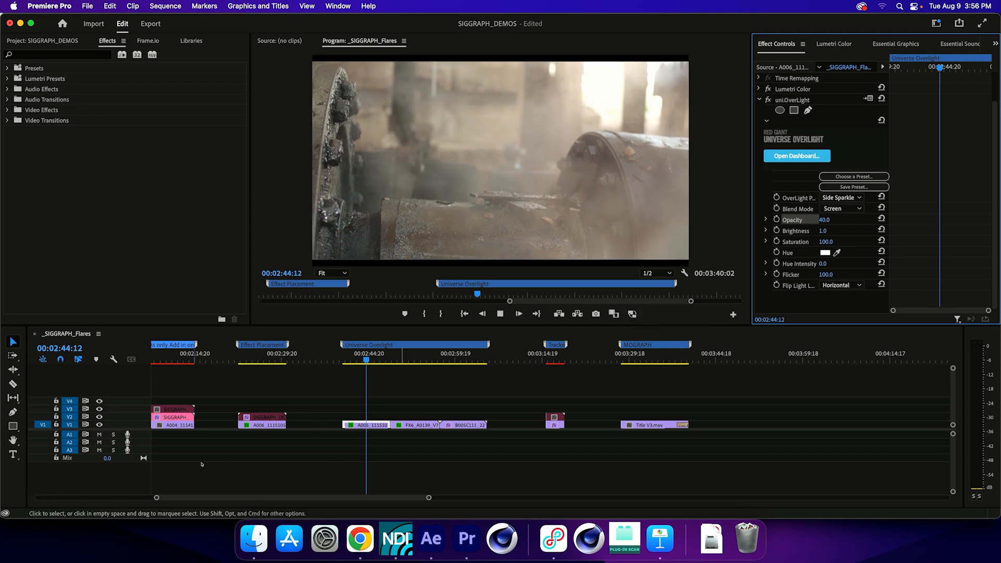
{"action": "key", "text": "space"}
{"action": "left_click", "coordinate": [359, 359]}
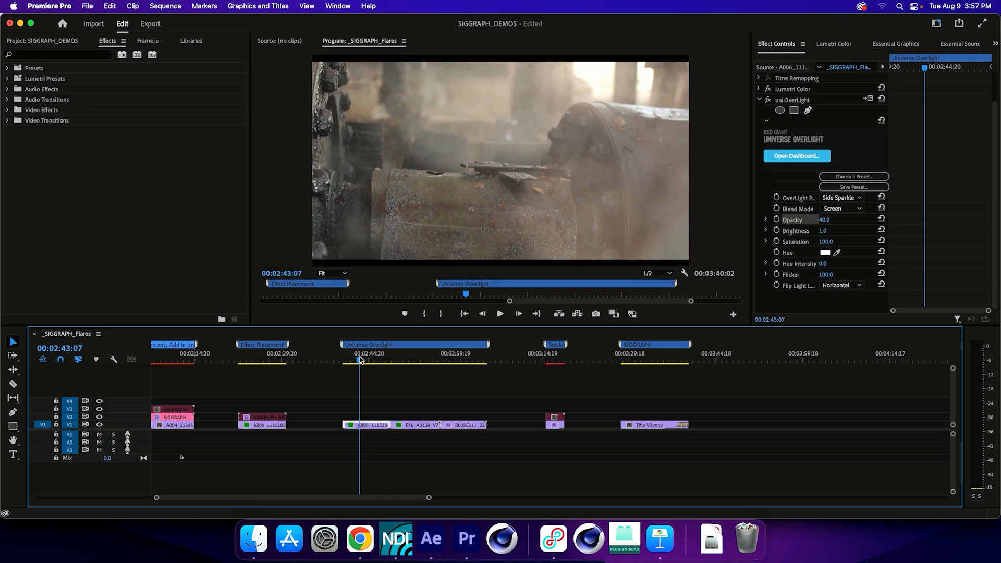
{"action": "left_click_drag", "start_coordinate": [359, 358], "coordinate": [350, 358]}
{"action": "left_click", "coordinate": [183, 464]}
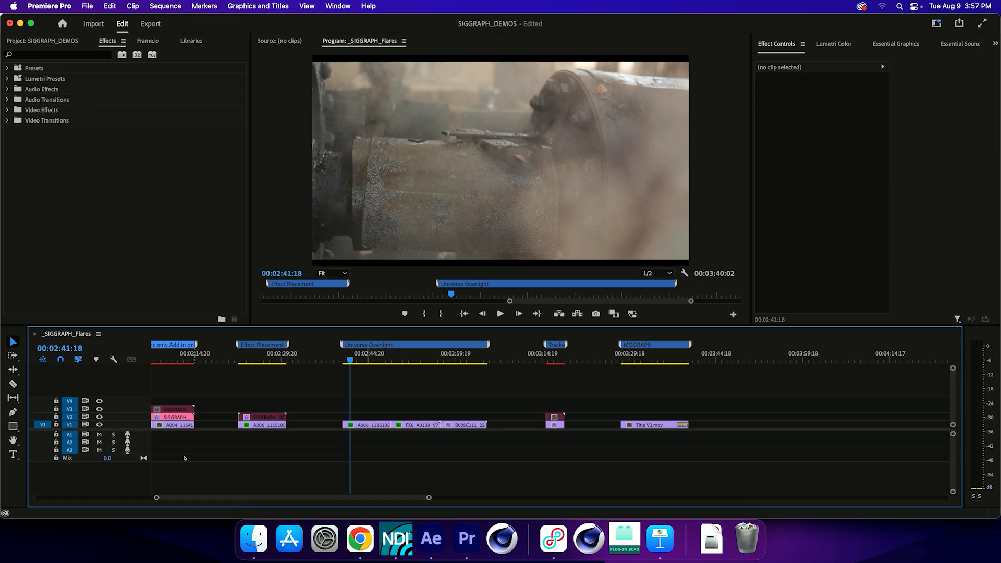
{"action": "key", "text": "Home"}
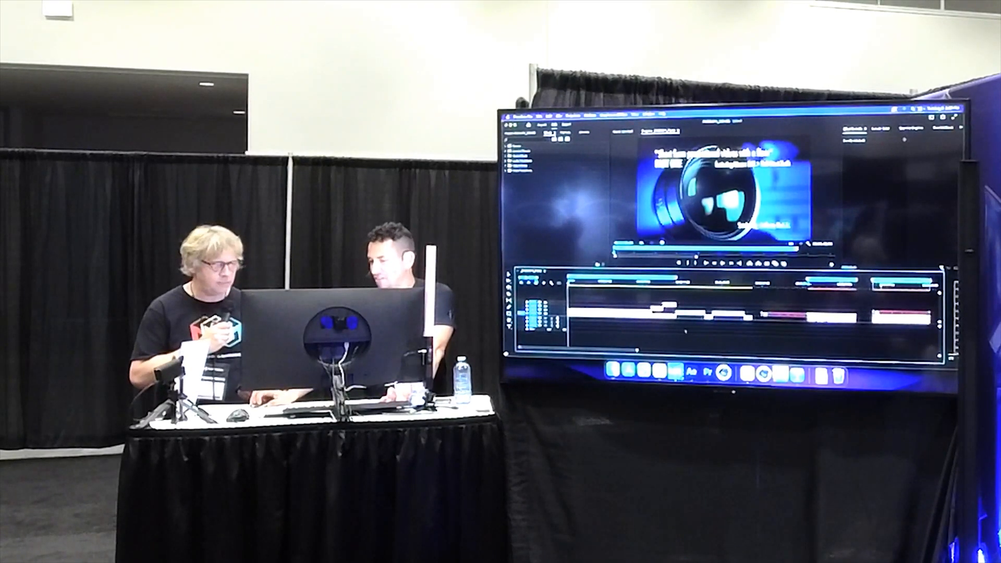
{"action": "key", "text": "shift+m"}
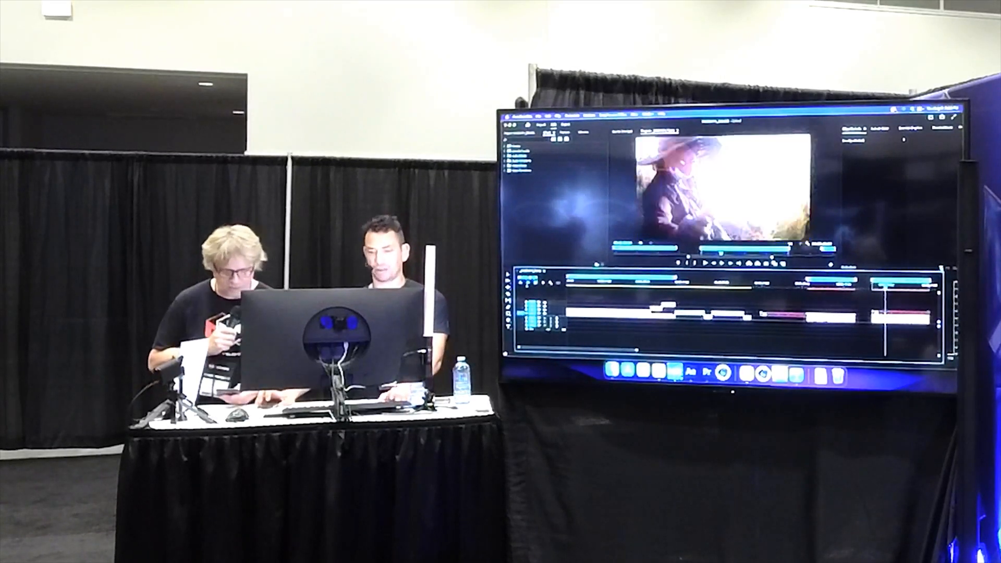
{"action": "key", "text": "super+Tab"}
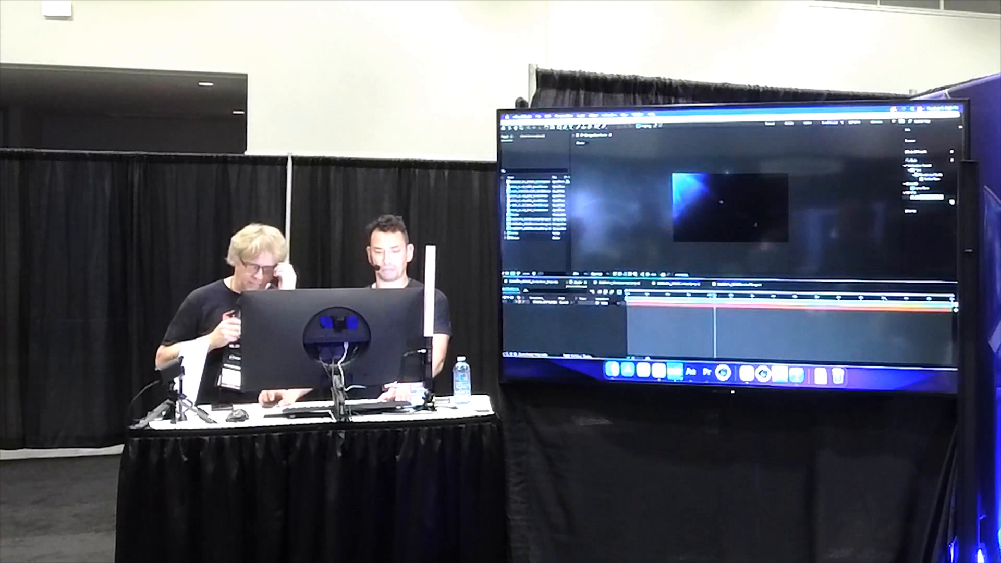
{"action": "key", "text": "F3"}
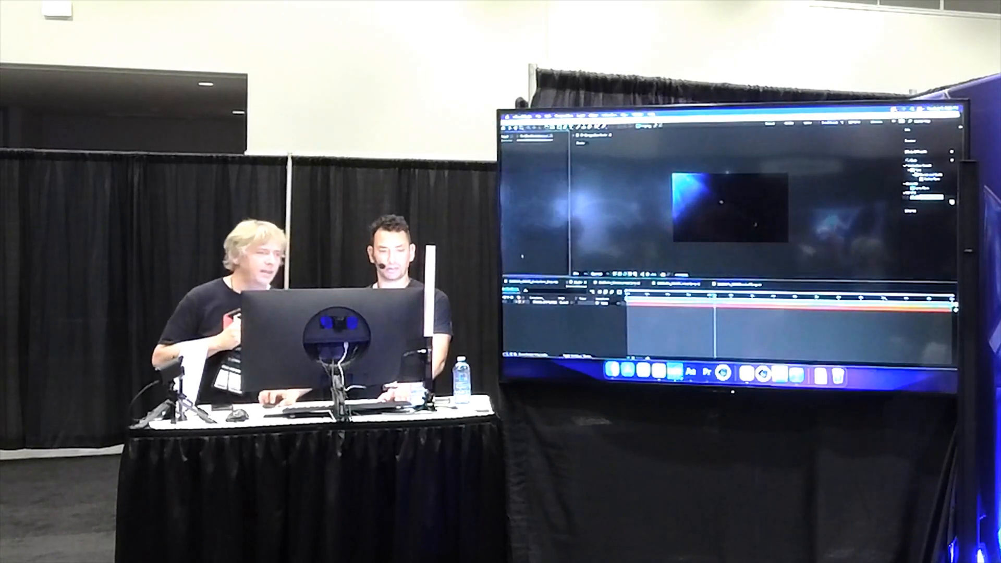
{"action": "left_click", "coordinate": [588, 339]}
{"action": "key", "text": "super+a"}
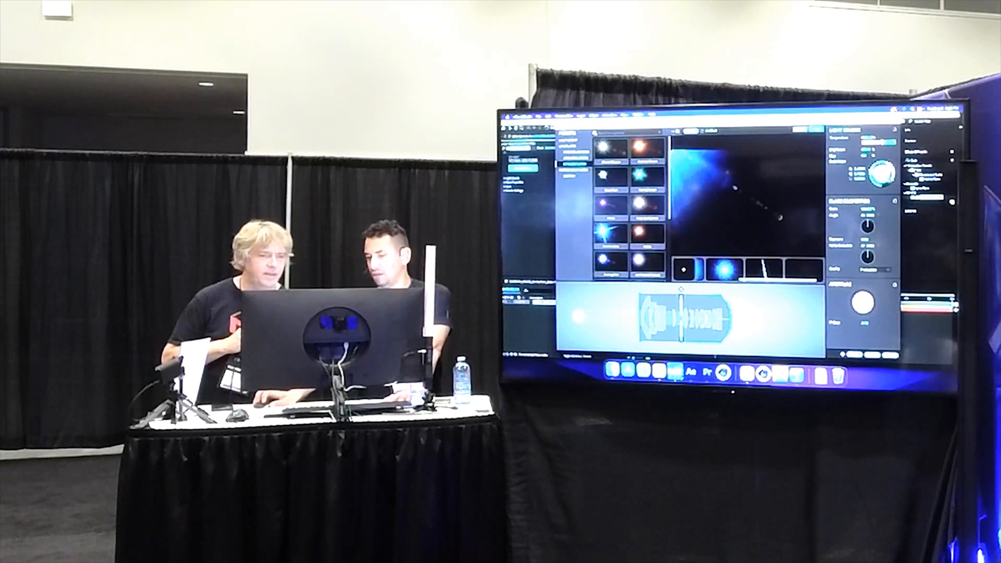
{"action": "left_click", "coordinate": [724, 269]}
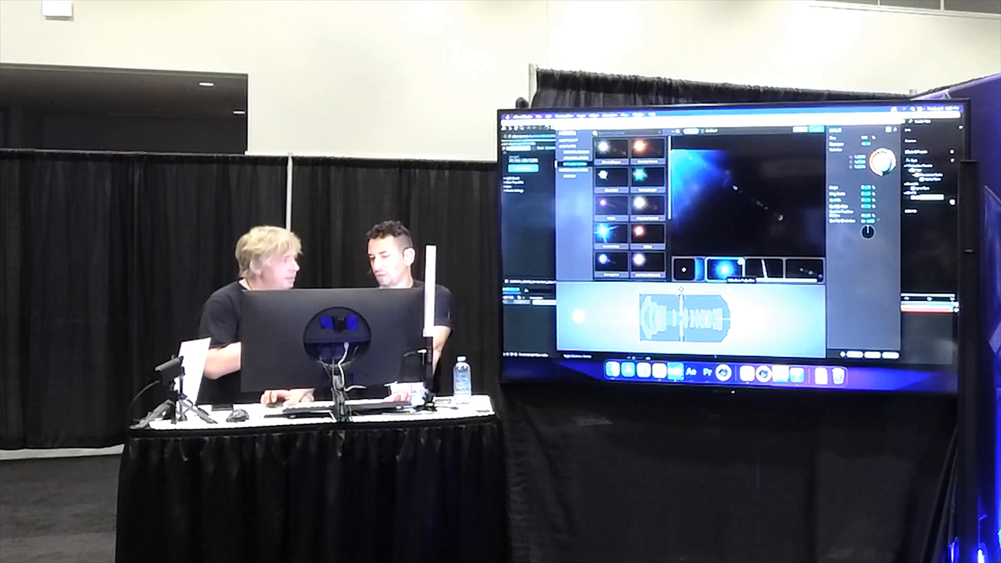
Step: Examine the coating, refraction and dispersion settings of individual glass elements in the Real Lens Flares lens diagram
{"action": "scroll", "coordinate": [725, 271], "scroll_direction": "left", "scroll_amount": 2}
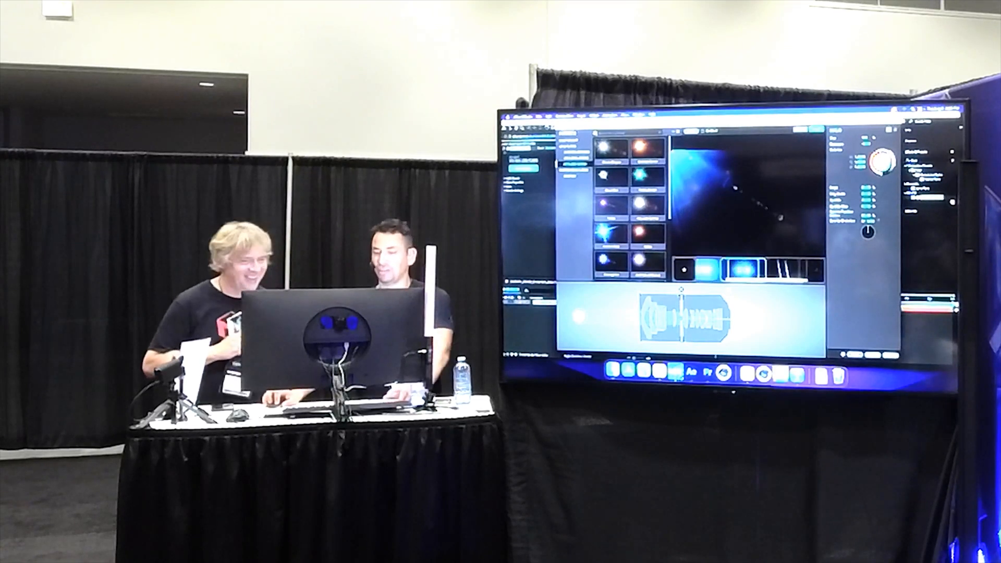
{"action": "scroll", "coordinate": [745, 270], "scroll_direction": "left", "scroll_amount": 3}
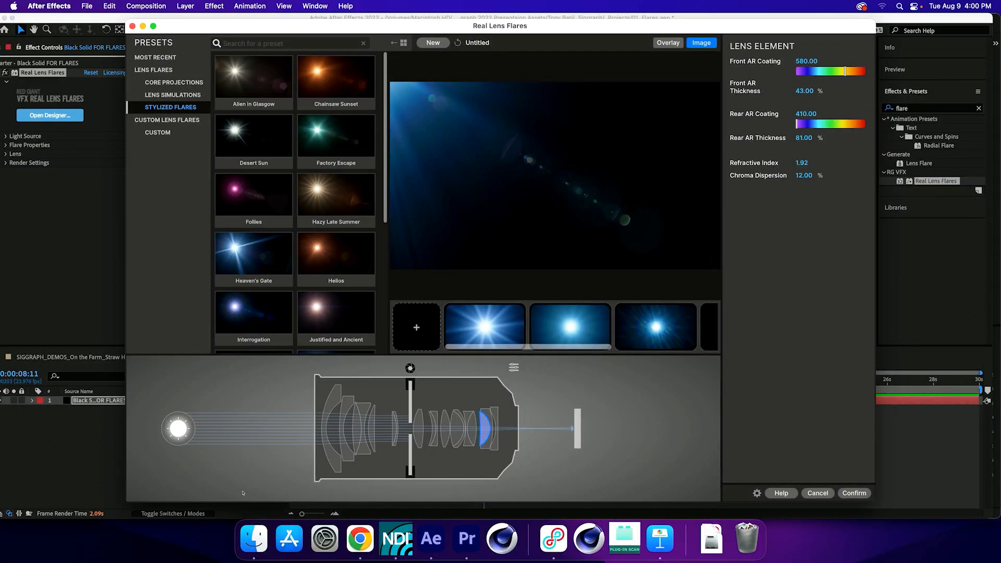
{"action": "left_click", "coordinate": [420, 428]}
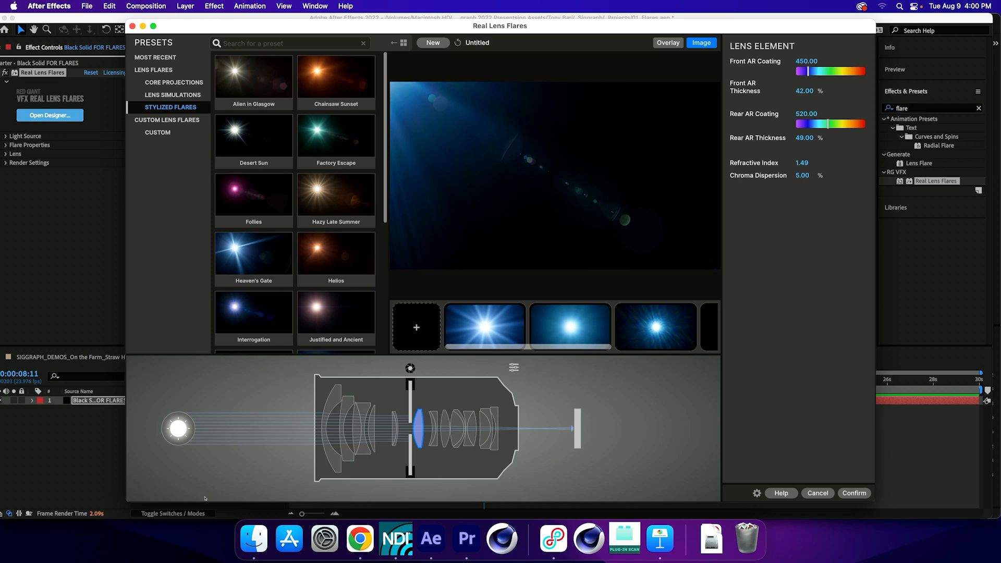
{"action": "left_click", "coordinate": [327, 437]}
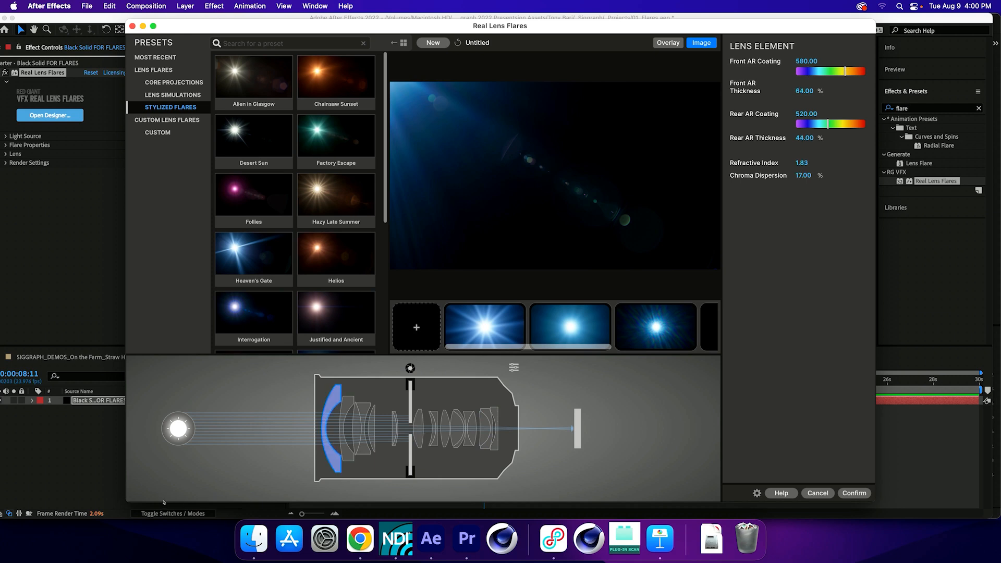
{"action": "left_click", "coordinate": [340, 439]}
{"action": "left_click", "coordinate": [347, 437]}
{"action": "left_click", "coordinate": [356, 434]}
Step: Set the Starburst's Chromaticity to 16.10% and its aperture Blades to 17, and bring up the Halo settings
{"action": "left_click", "coordinate": [485, 326]}
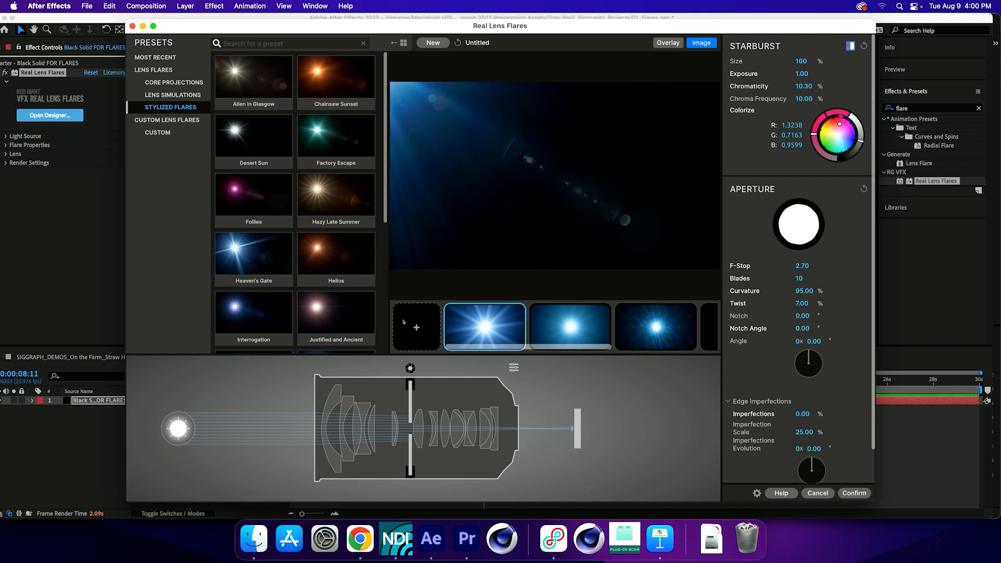
{"action": "left_click_drag", "start_coordinate": [803, 86], "coordinate": [820, 86]}
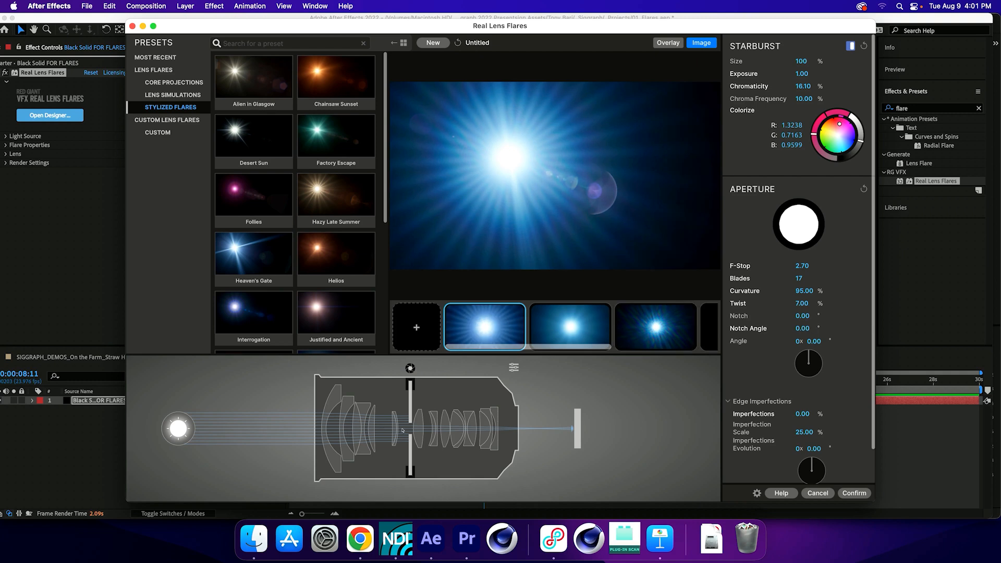
{"action": "left_click", "coordinate": [319, 423]}
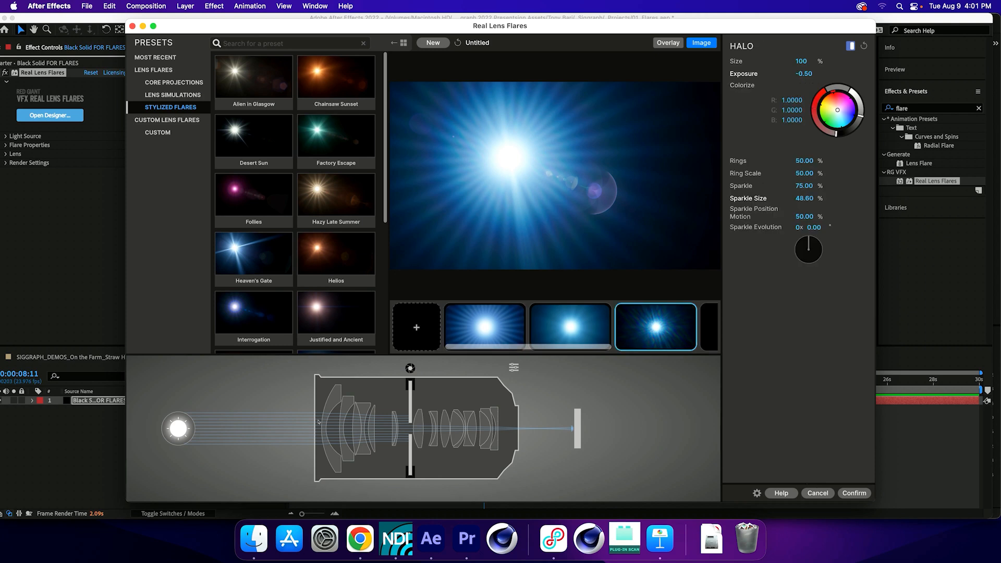